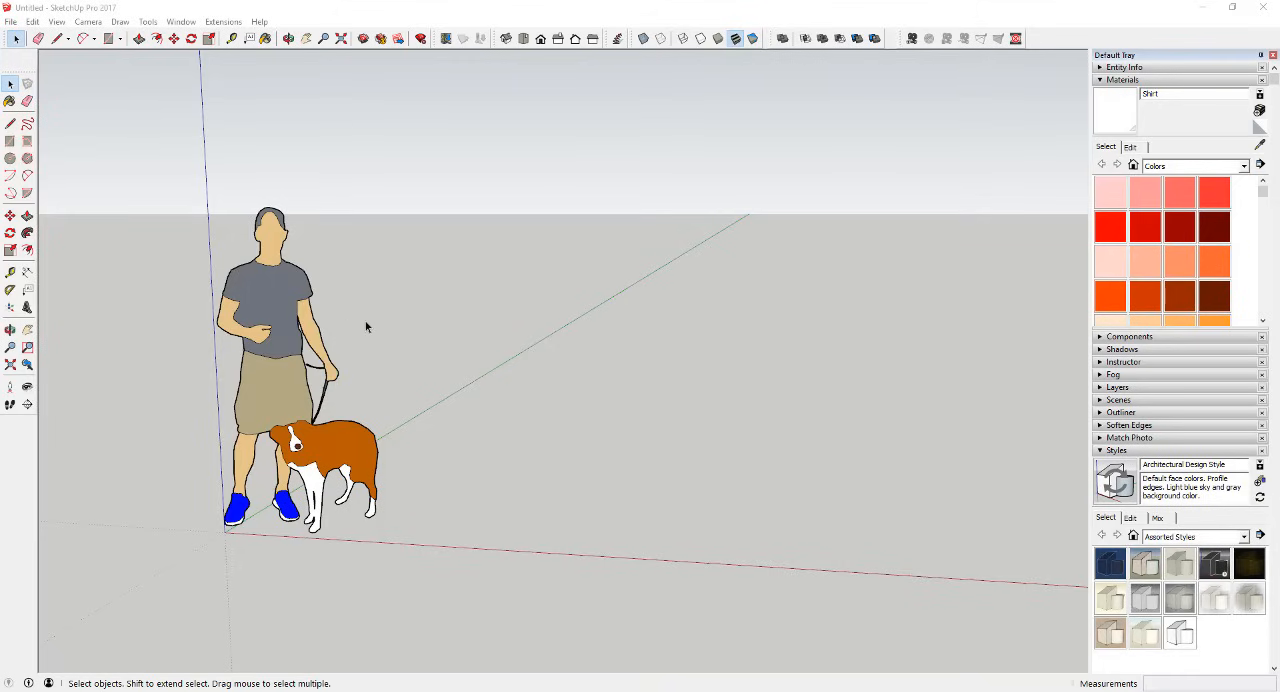
Step: Import the Plan JPEG into the model, using it as an image
click(10, 22)
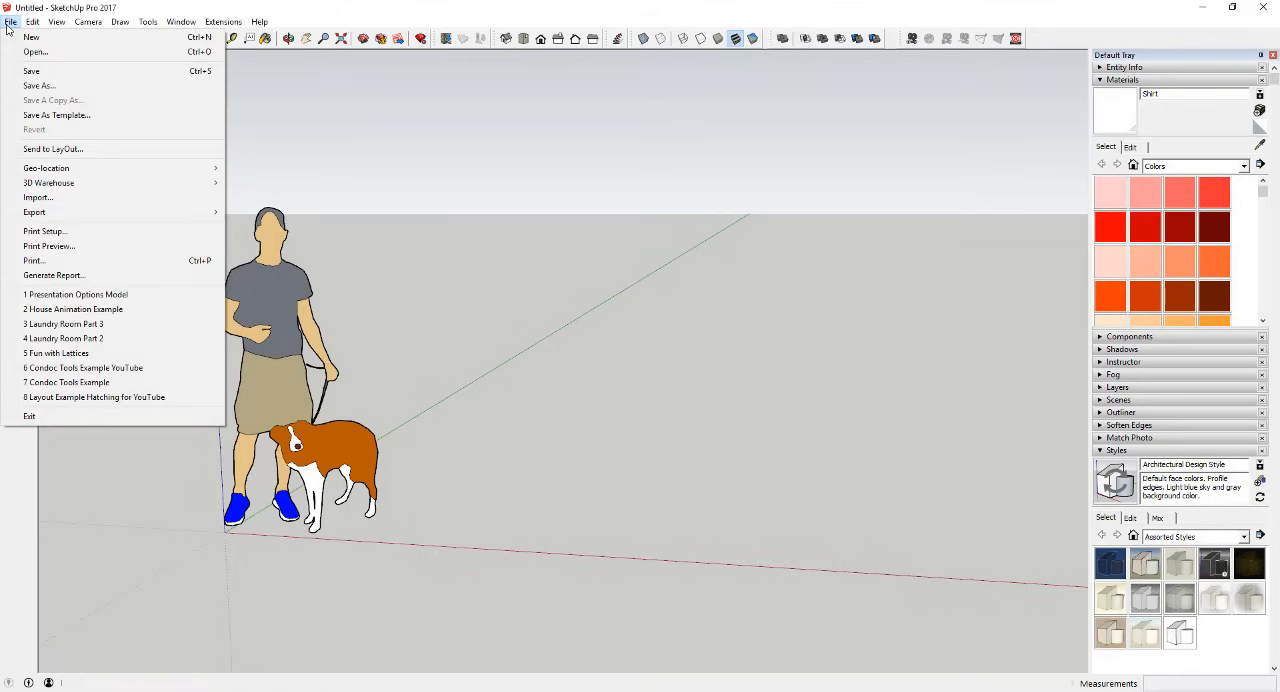
click(44, 198)
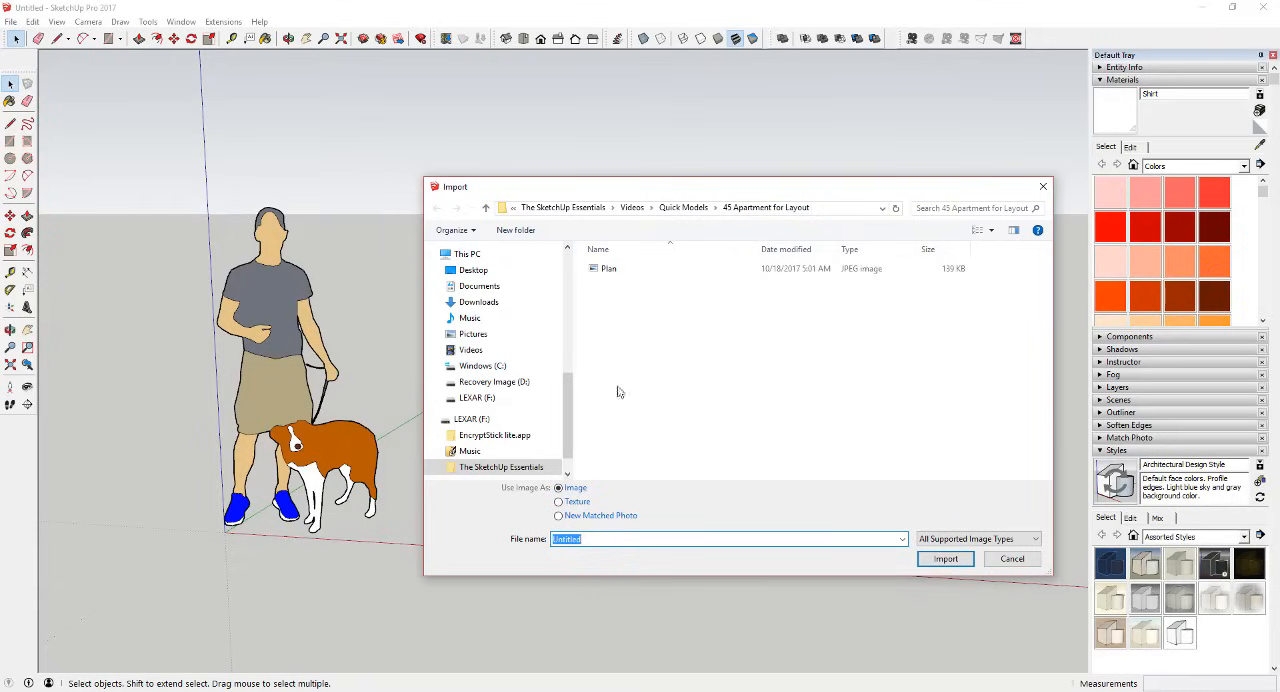
click(558, 490)
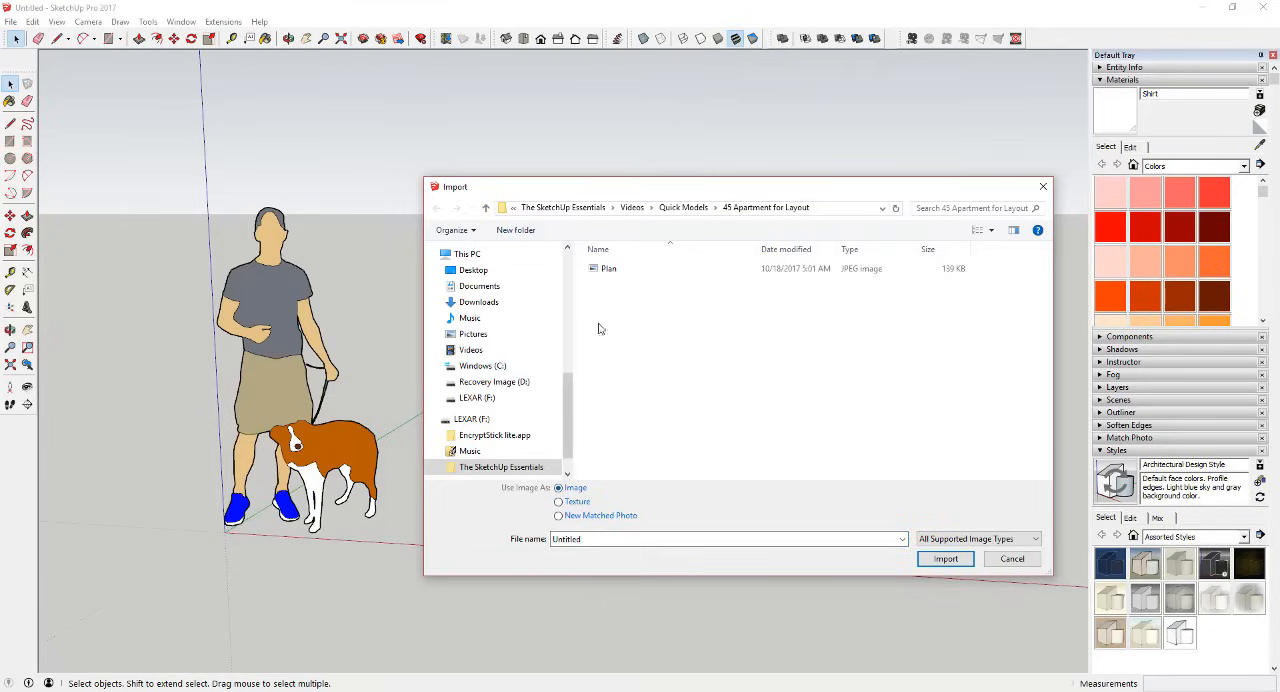
click(610, 269)
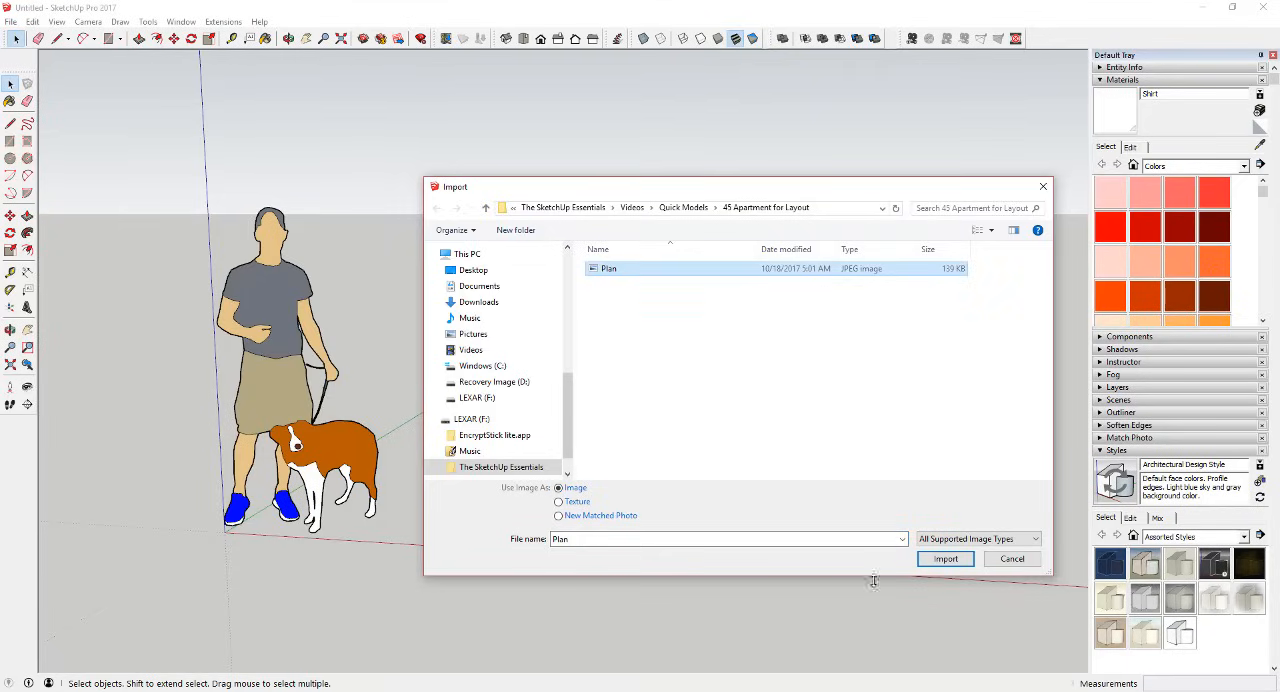
click(945, 559)
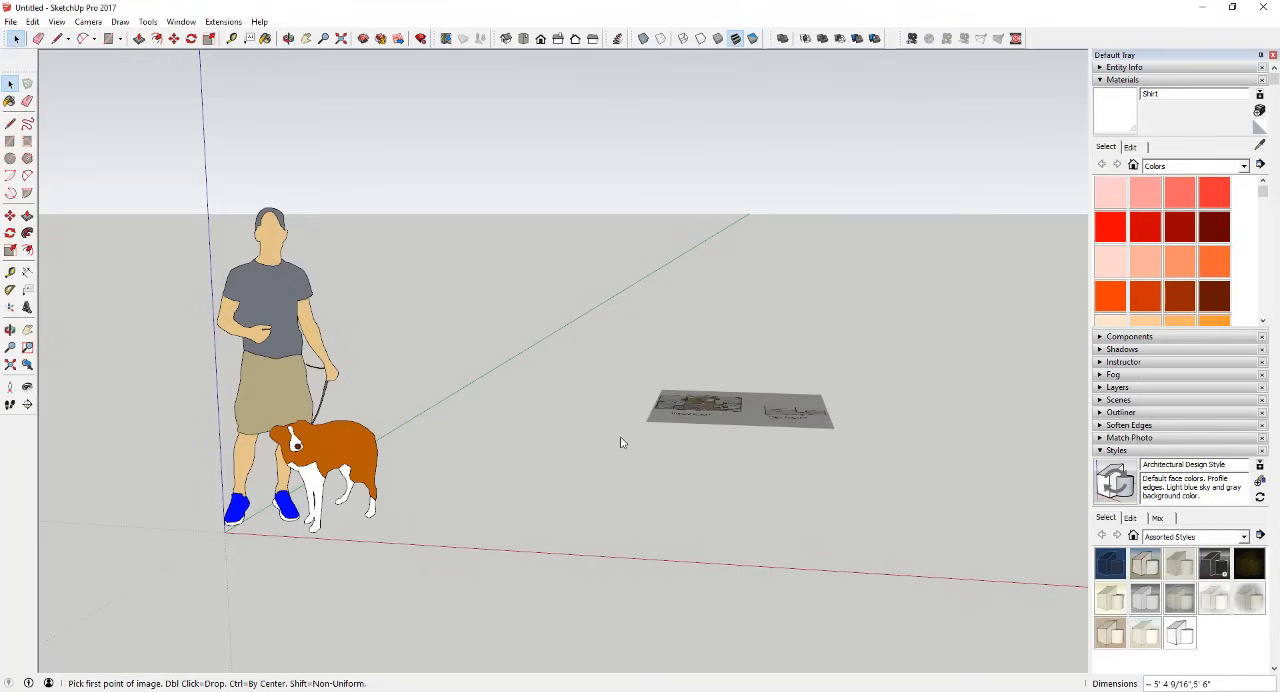
Step: Place the plan image flat on the ground with its corner at the origin, enlarged well beyond the scale figure
middle_drag(615, 430, 533, 410)
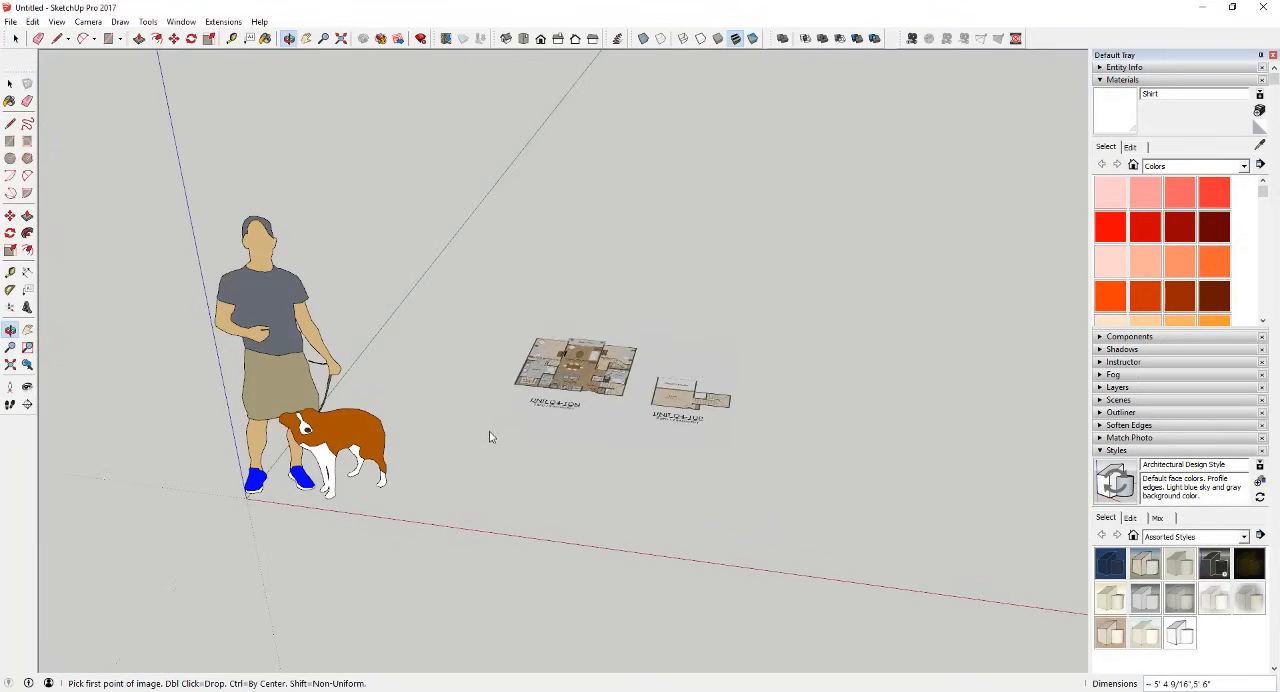
click(247, 496)
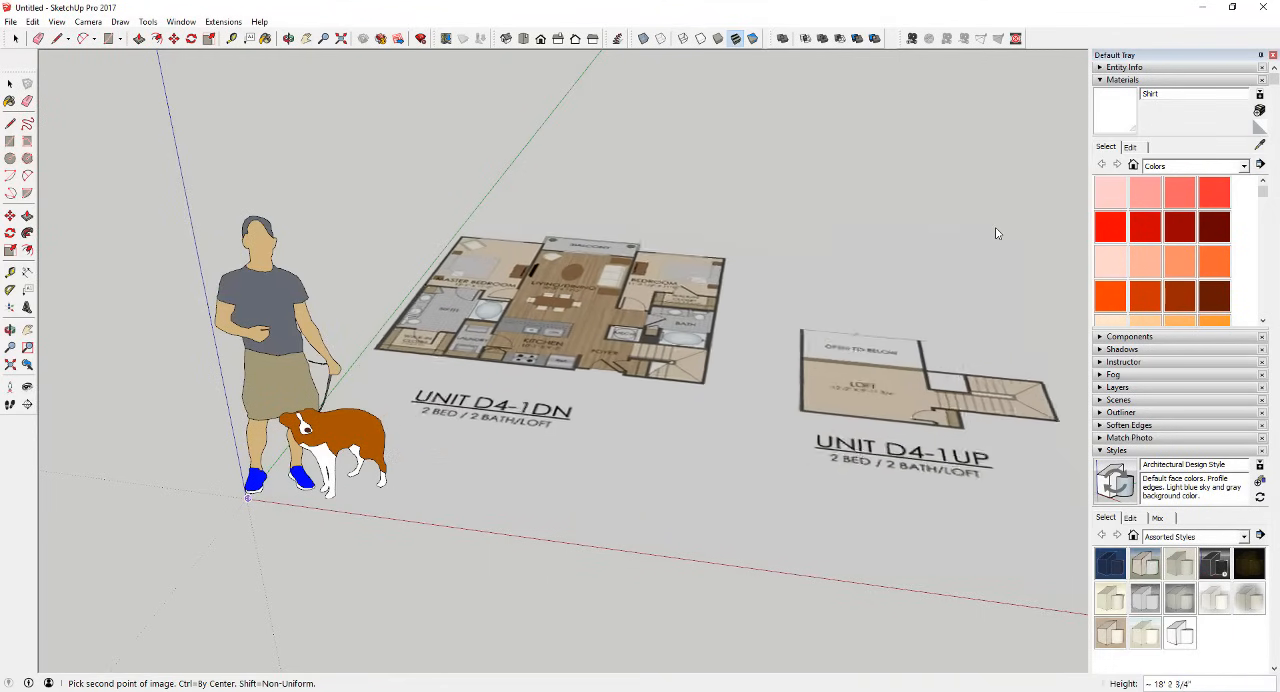
click(991, 194)
Step: Compare the size of the placed floor plan with the scale figure standing at the origin
middle_drag(549, 283, 661, 246)
scroll(592, 390, down, 3)
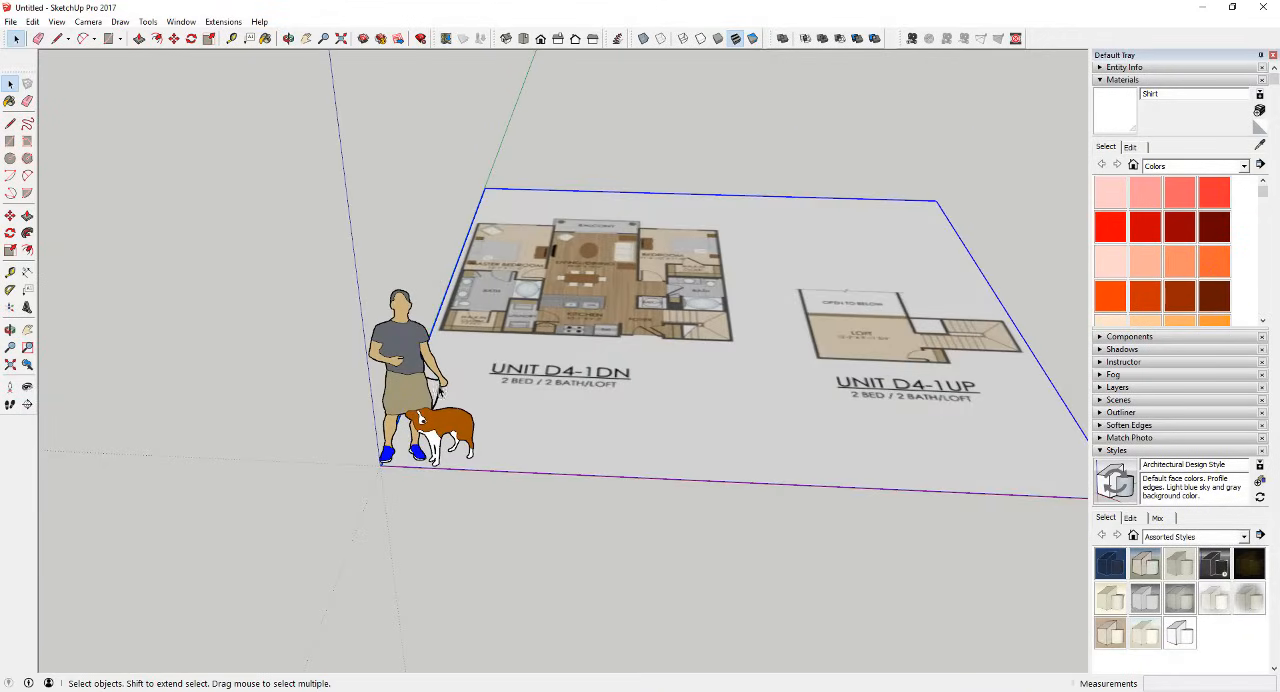
middle_drag(513, 411, 380, 298)
scroll(380, 298, up, 3)
scroll(380, 298, down, 2)
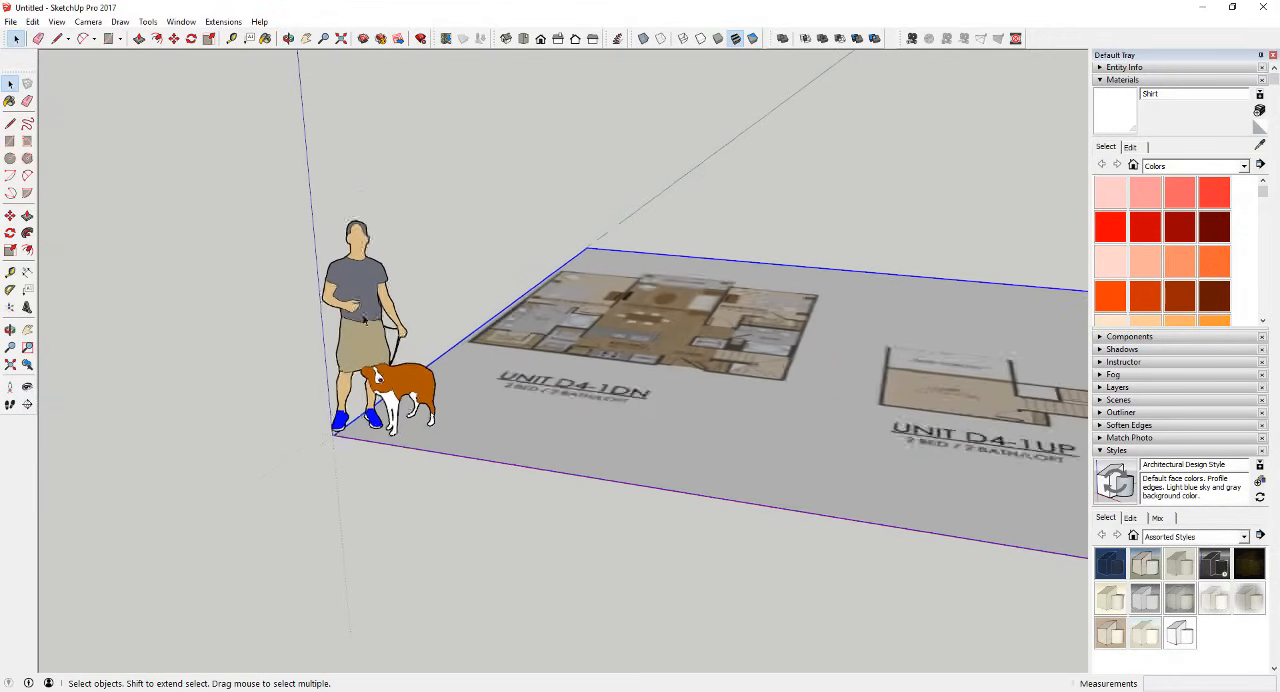
scroll(435, 336, up, 3)
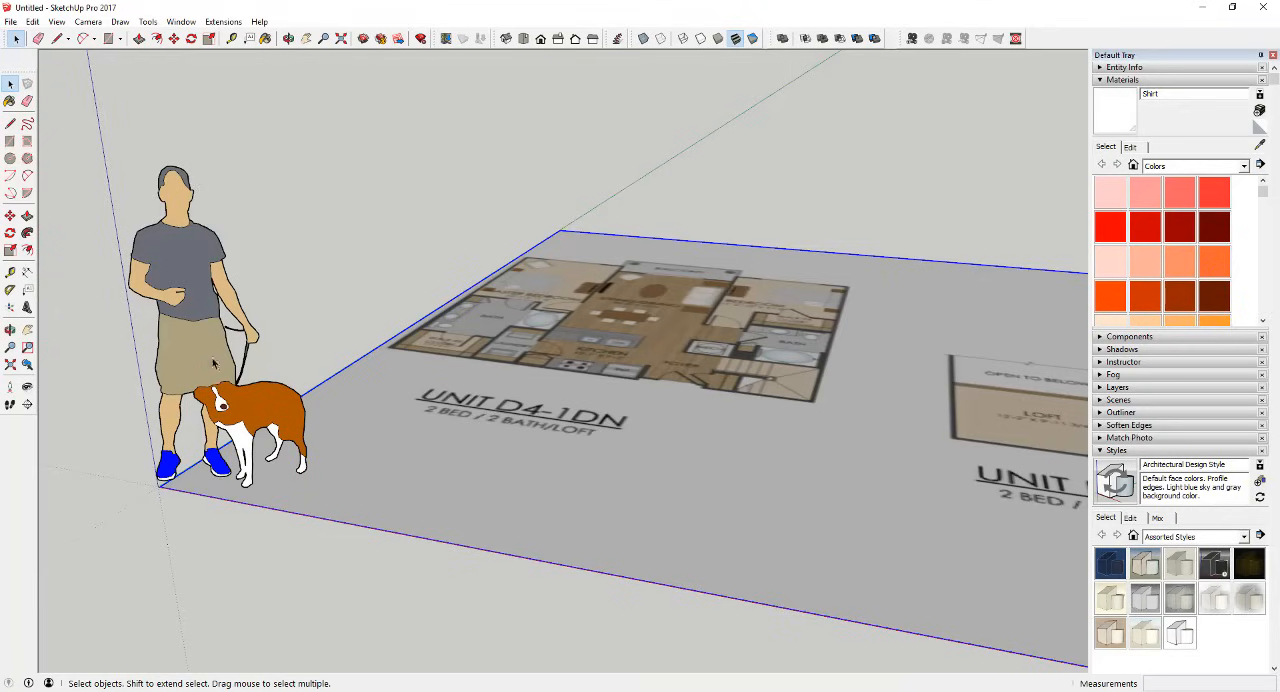
middle_drag(213, 363, 233, 347)
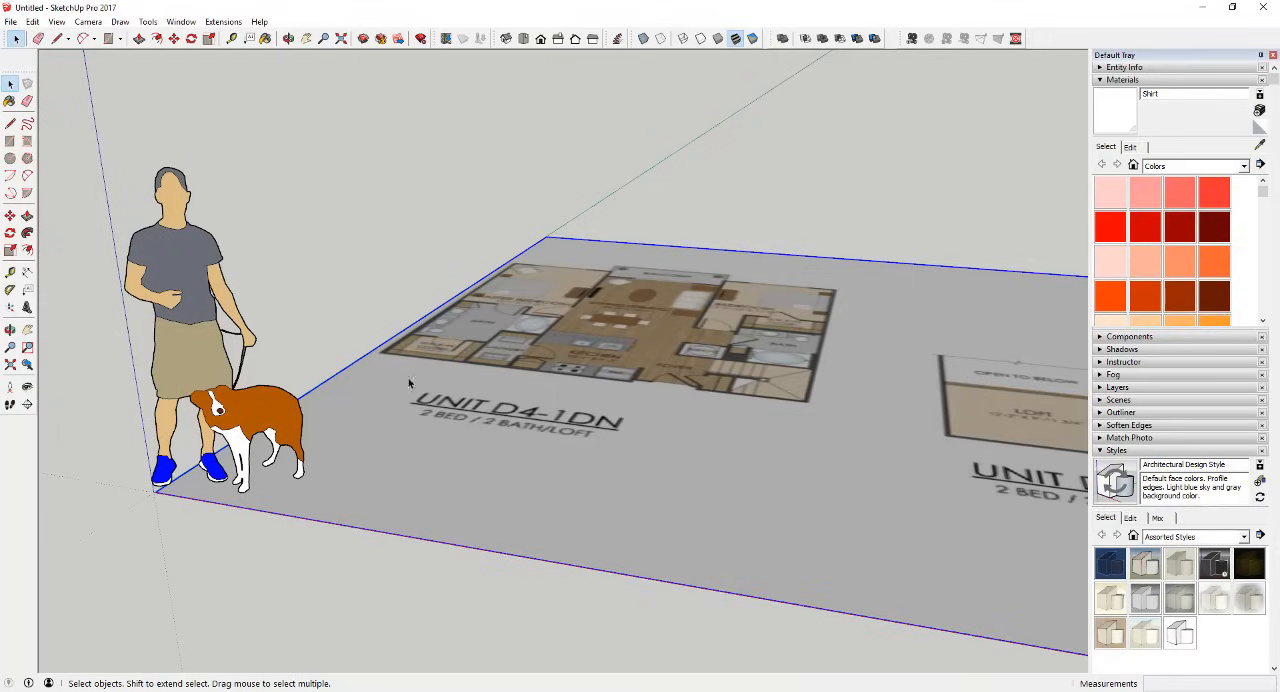
scroll(408, 383, down, 5)
middle_drag(408, 383, 558, 320)
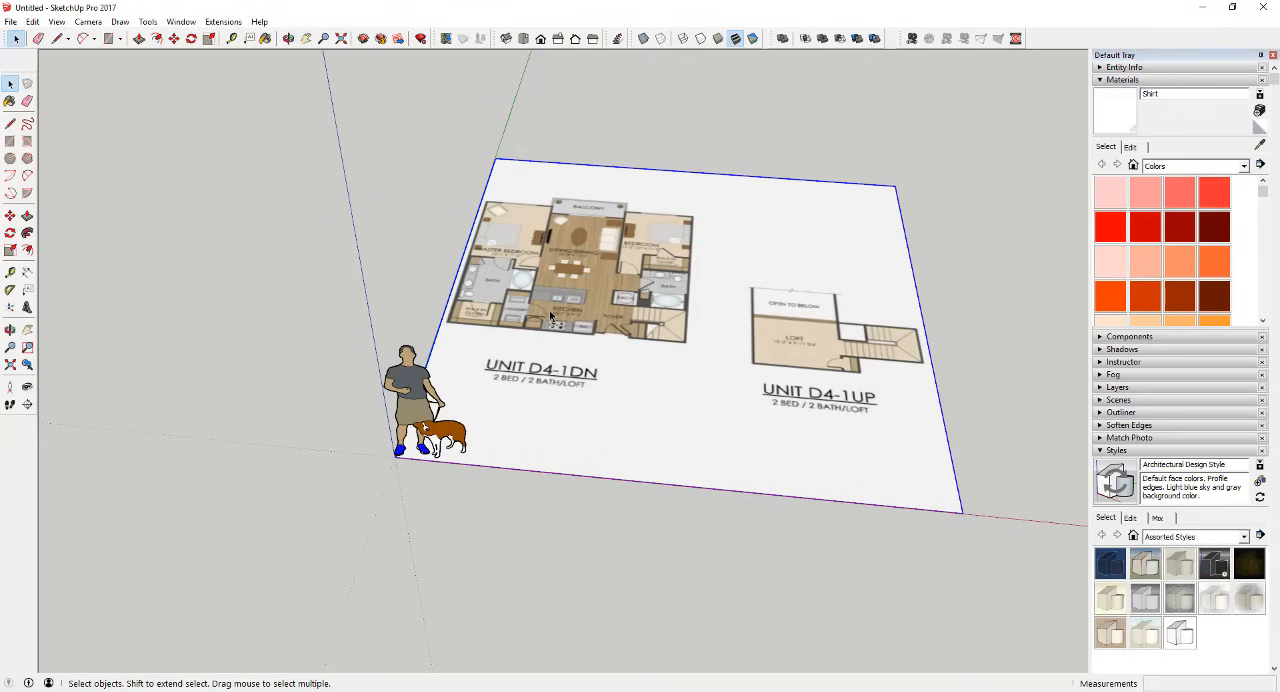
Step: Examine the rooms of Unit D4-1DN for a printed dimension usable for scaling, such as the master bedroom's
scroll(525, 280, up, 5)
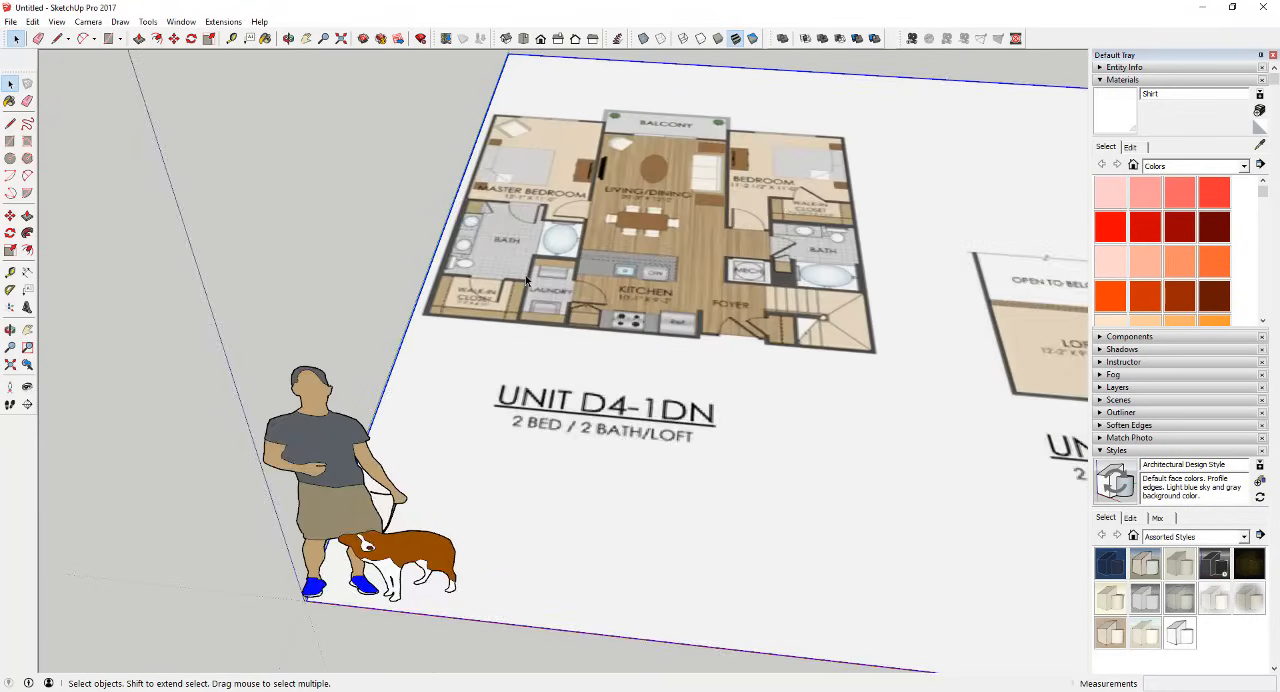
scroll(517, 281, down, 3)
scroll(606, 263, up, 6)
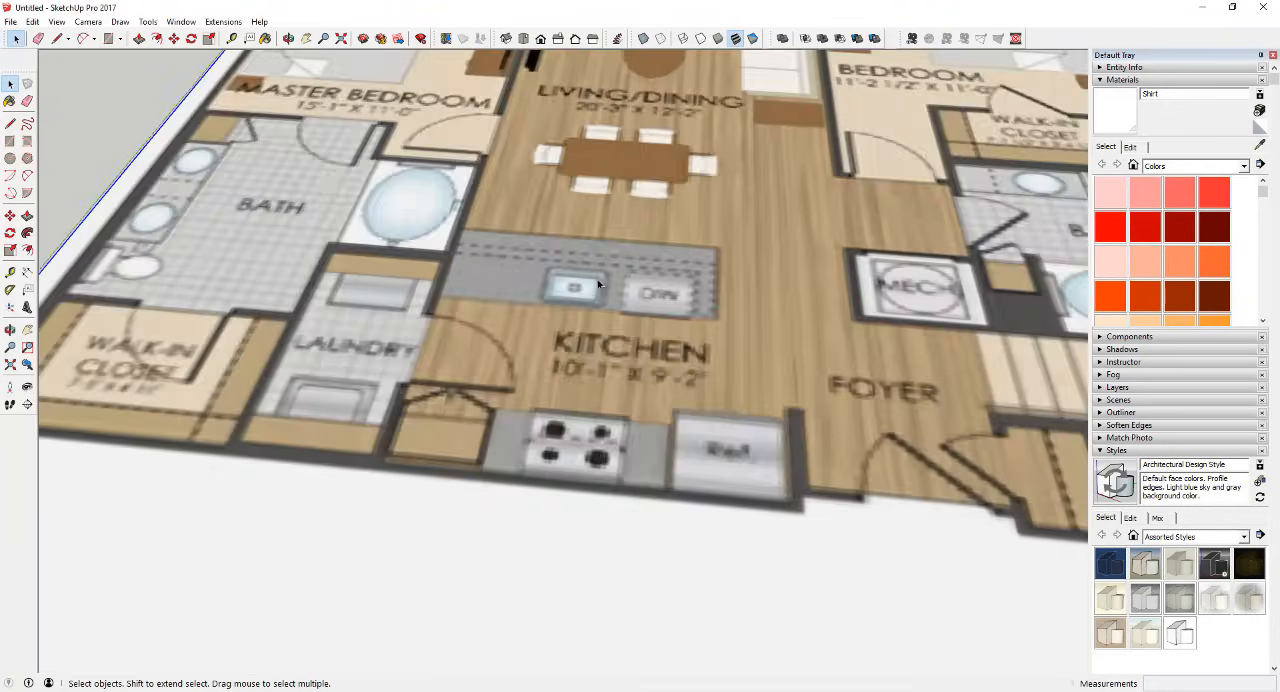
scroll(601, 291, down, 3)
scroll(600, 290, down, 4)
middle_drag(568, 260, 543, 544)
scroll(544, 544, down, 4)
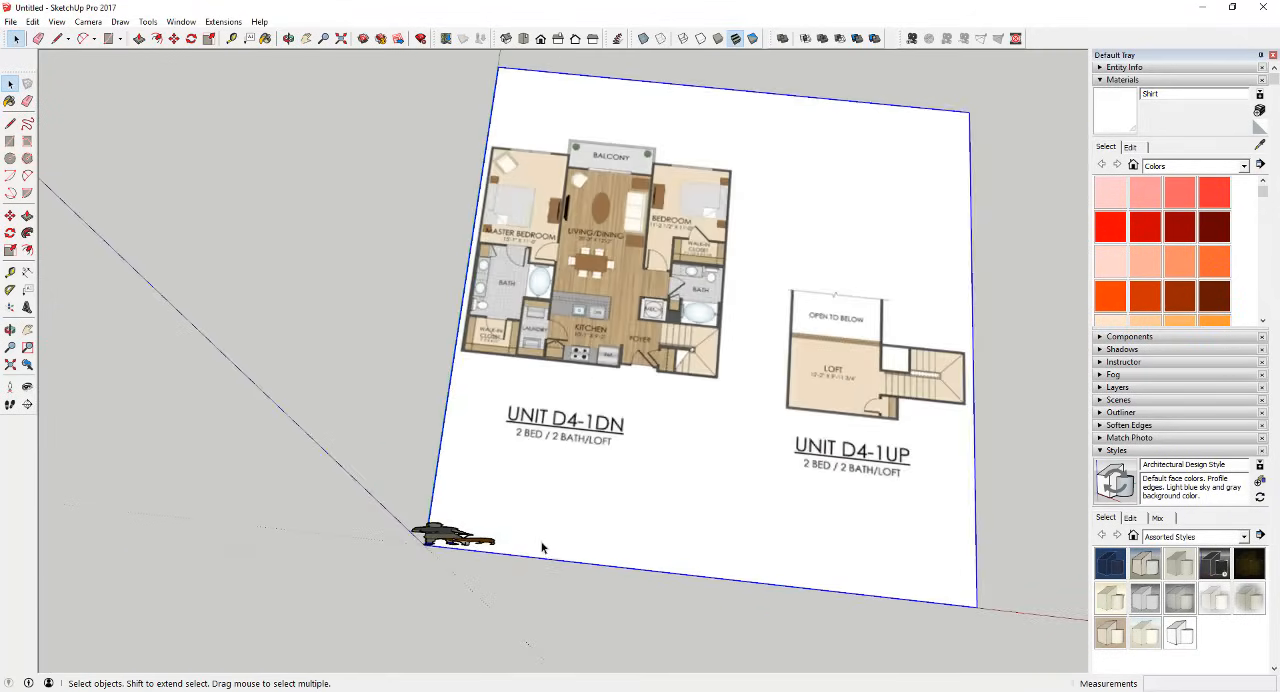
scroll(530, 219, up, 5)
middle_drag(528, 260, 524, 305)
scroll(524, 305, down, 3)
scroll(590, 503, up, 2)
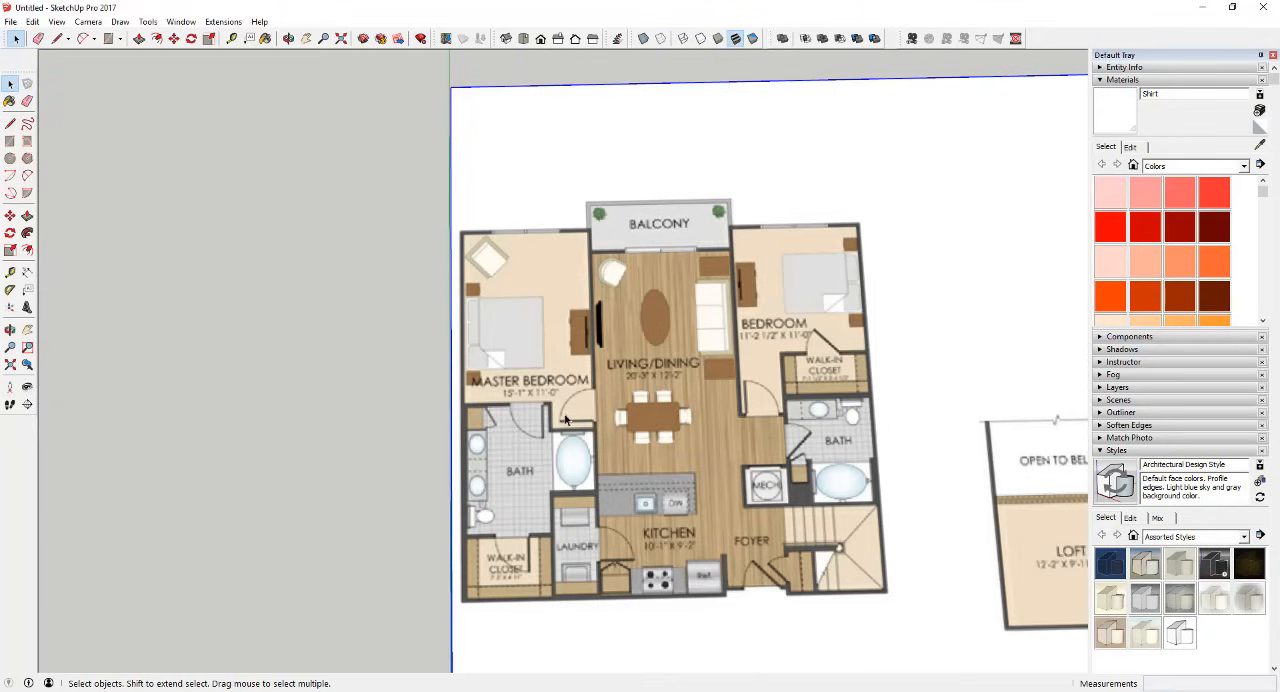
scroll(511, 330, up, 2)
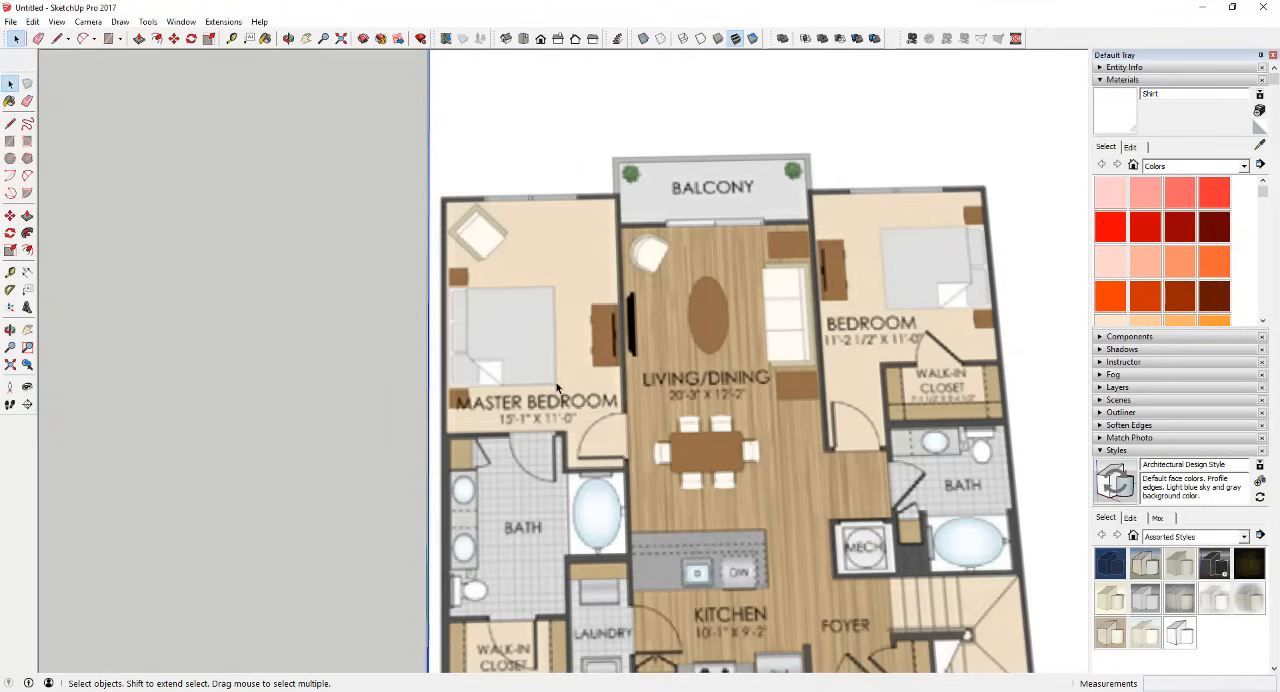
scroll(557, 385, down, 5)
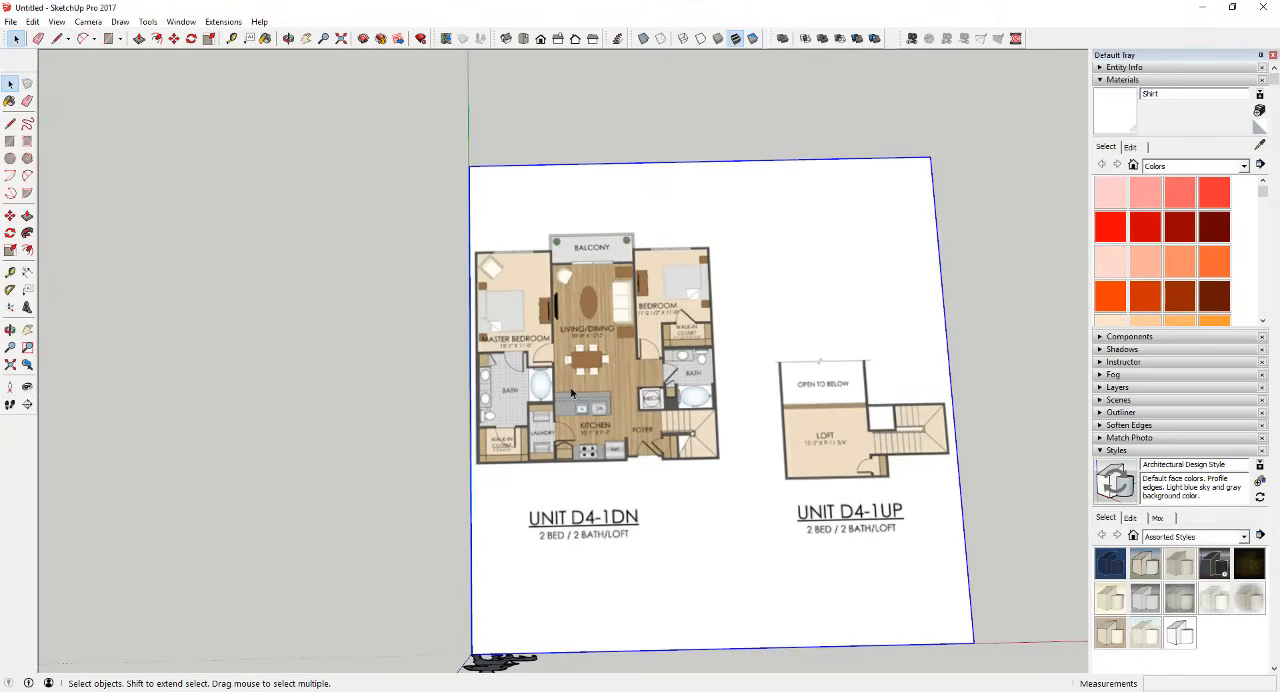
middle_drag(571, 393, 528, 249)
scroll(528, 250, up, 1)
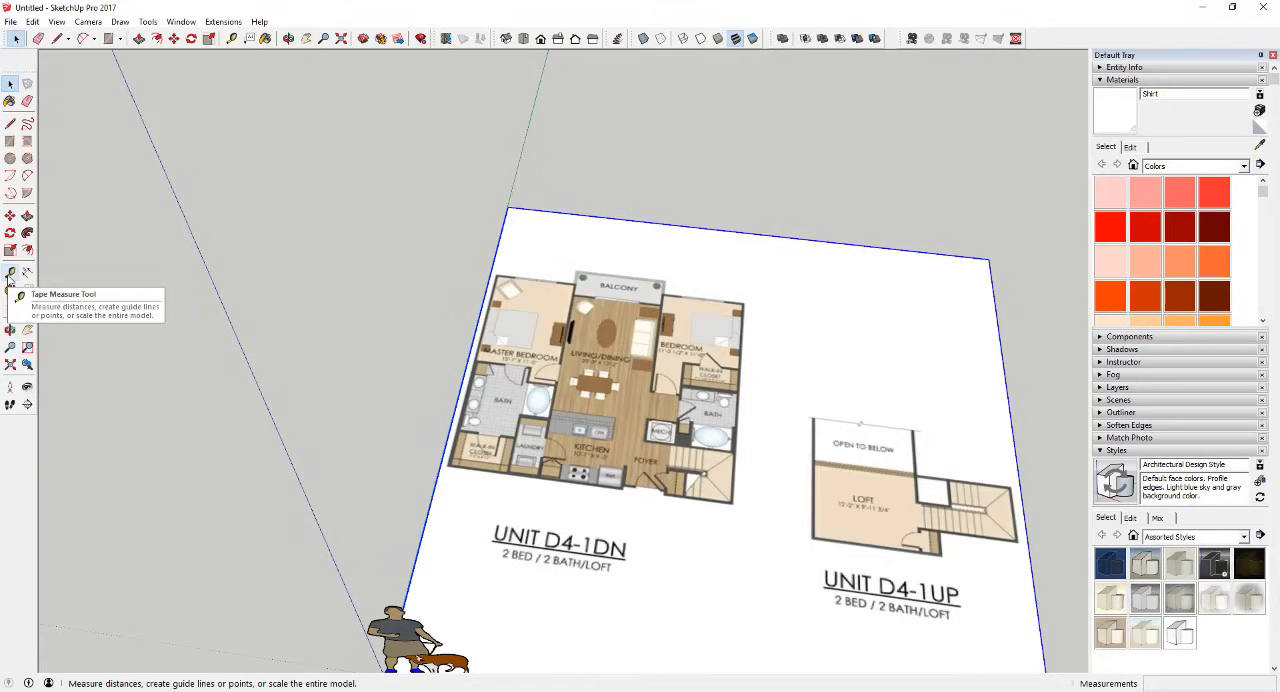
scroll(572, 395, down, 3)
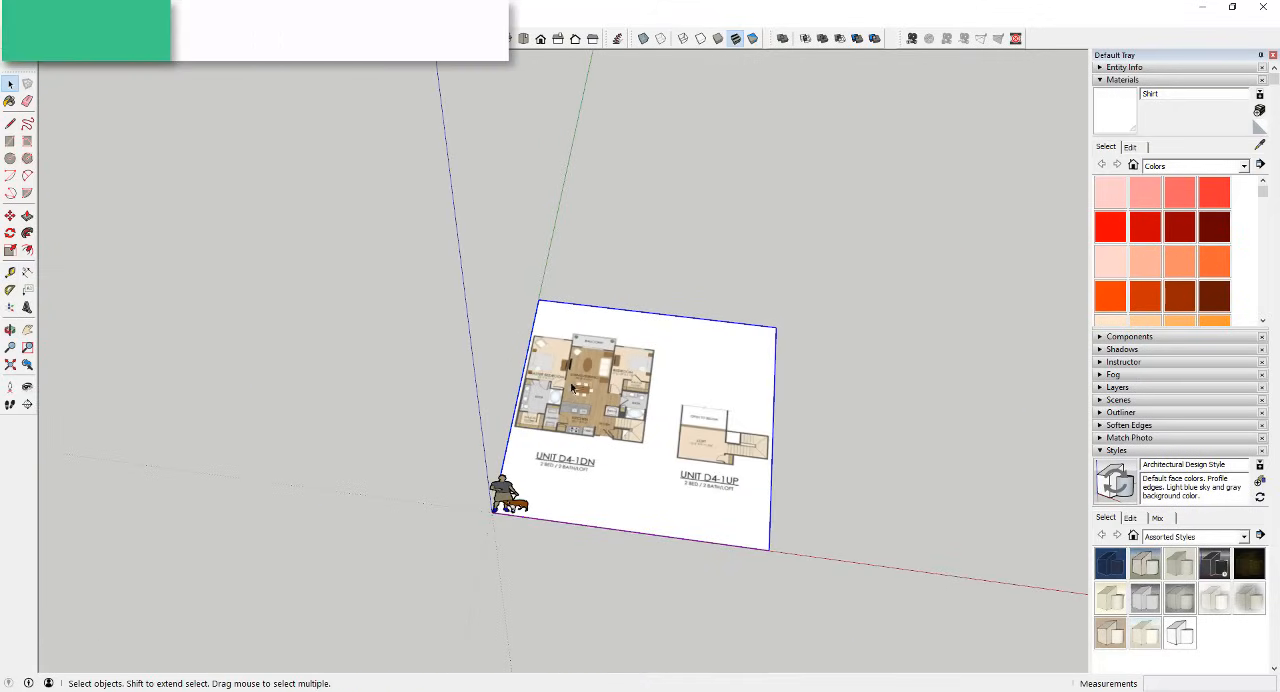
scroll(572, 388, up, 6)
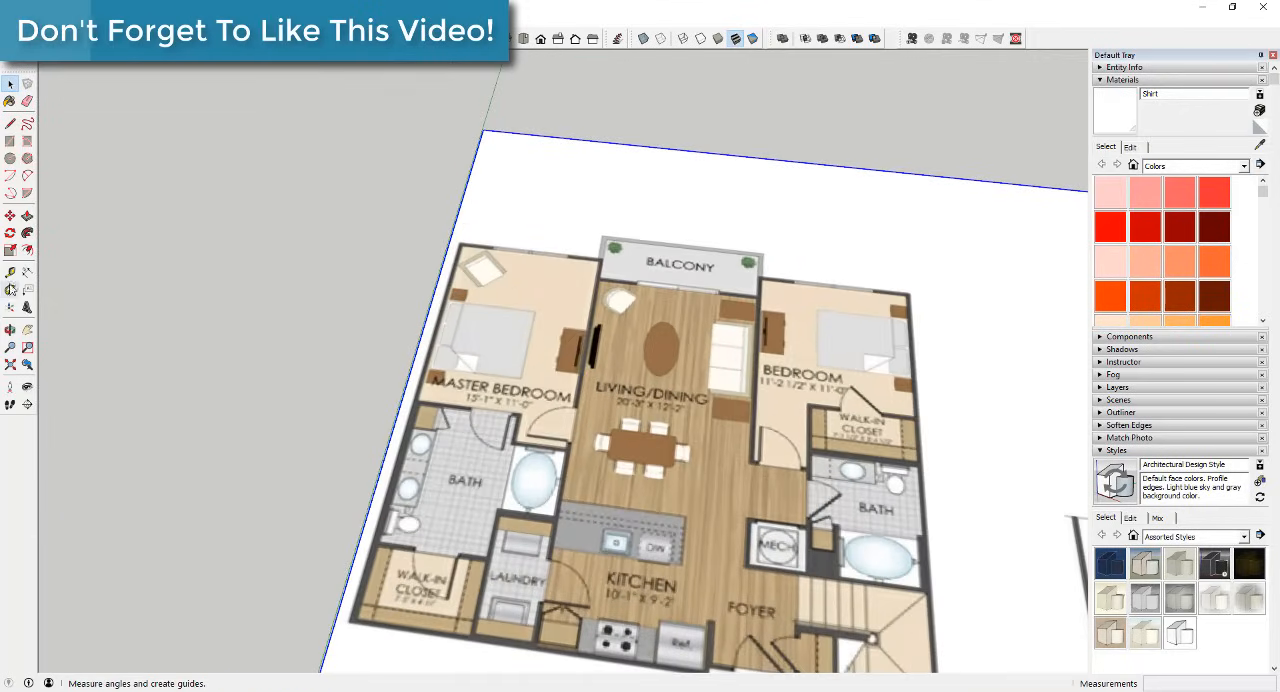
Step: Draw four intersecting guide lines across the master bedroom with the Tape Measure tool
click(10, 272)
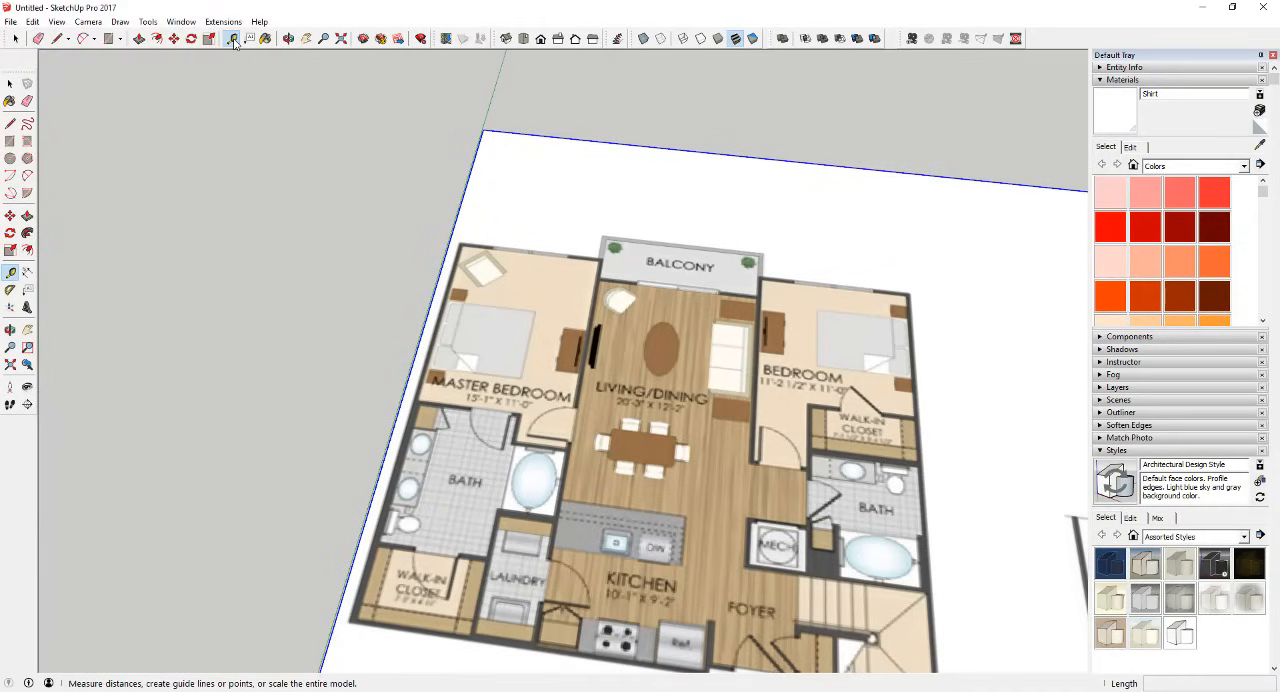
scroll(455, 305, up, 5)
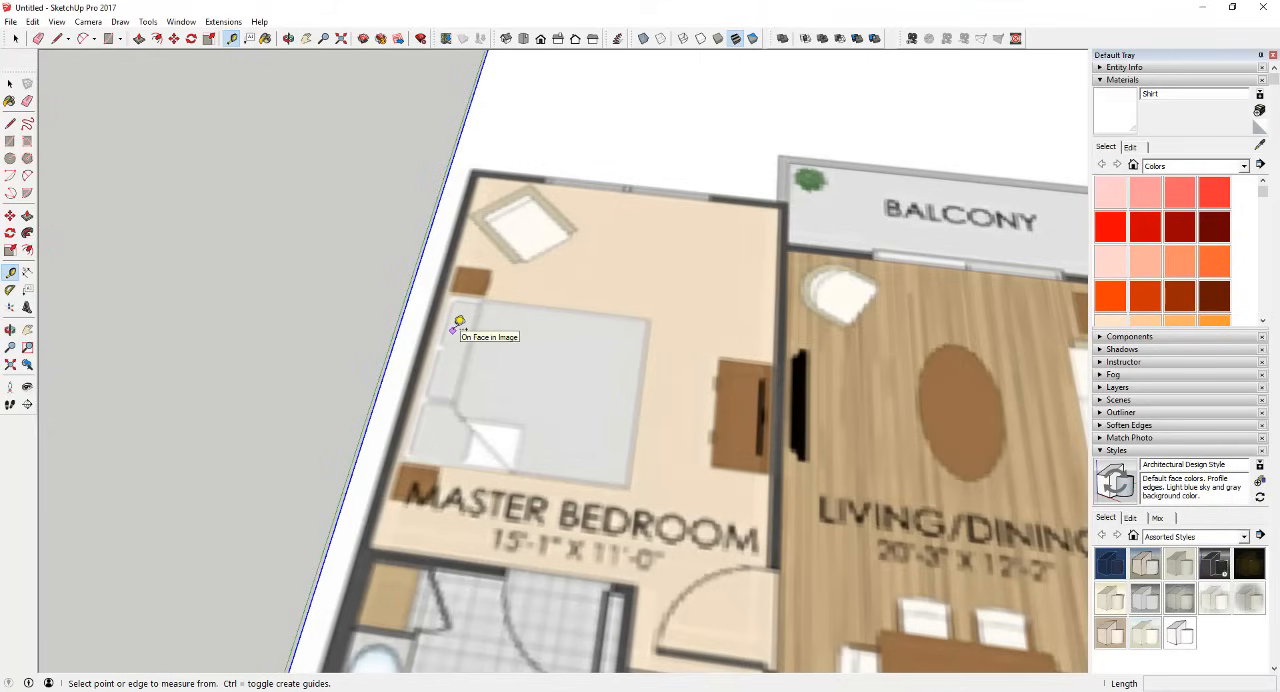
click(524, 371)
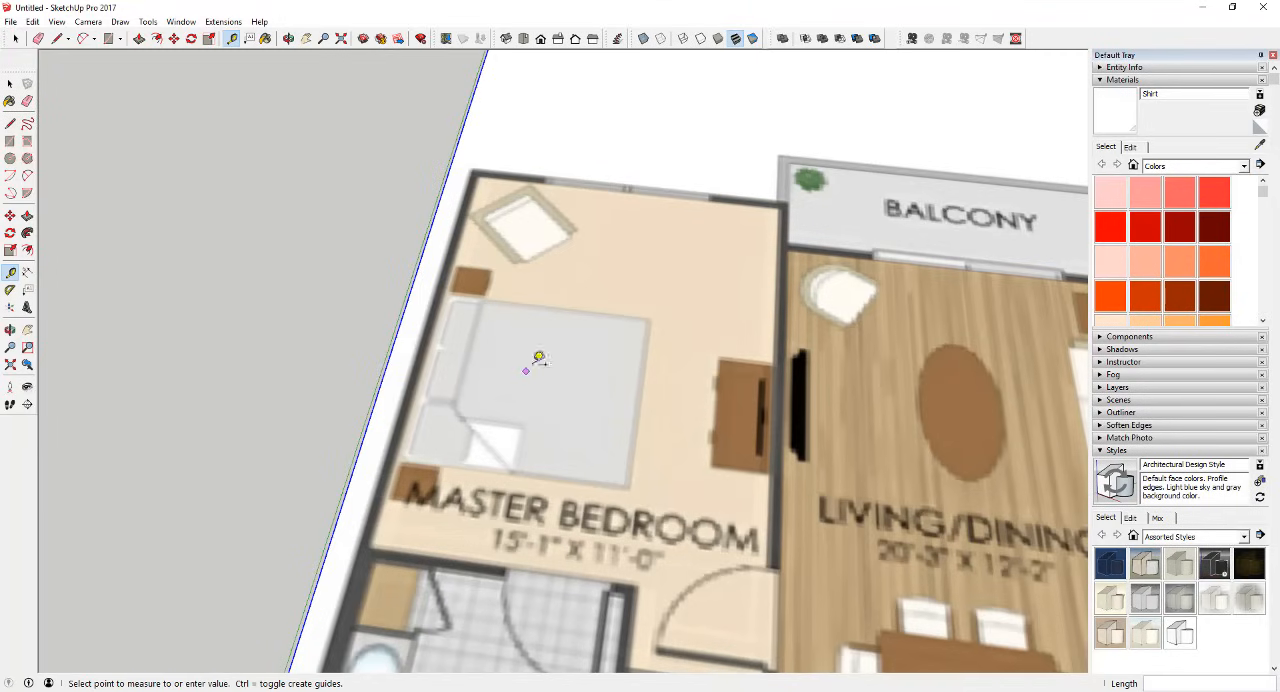
click(608, 306)
click(585, 273)
click(645, 370)
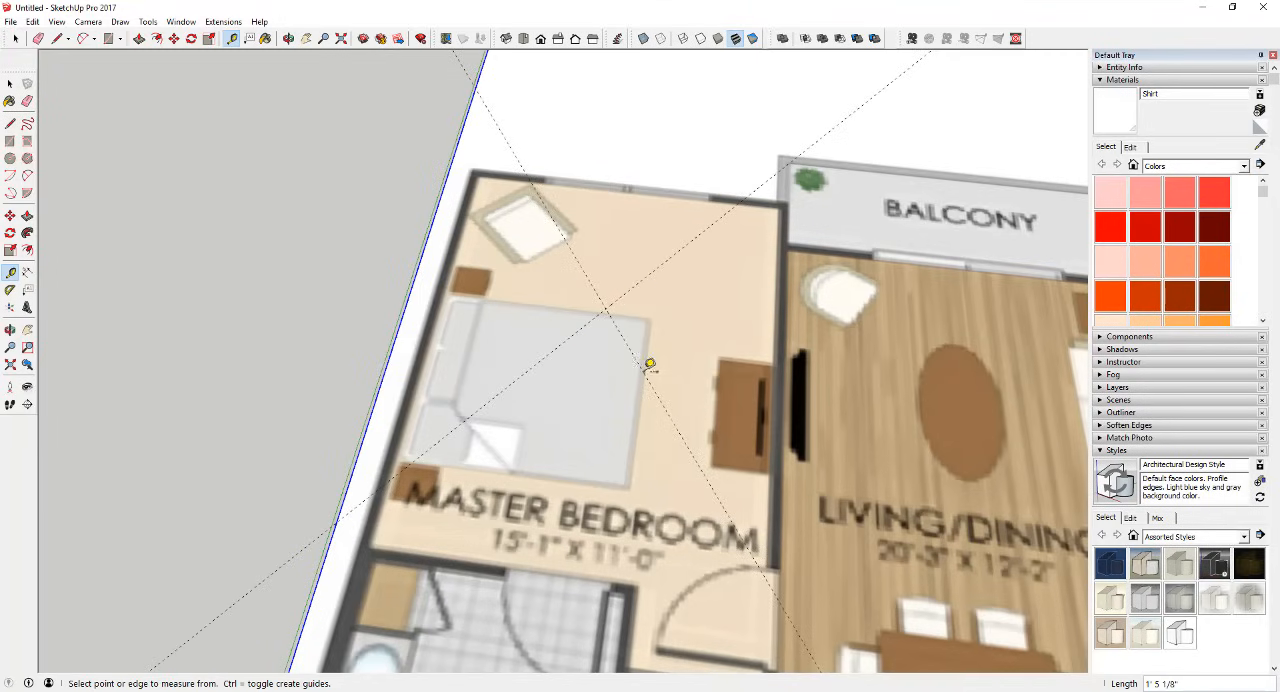
click(526, 308)
click(680, 324)
click(620, 240)
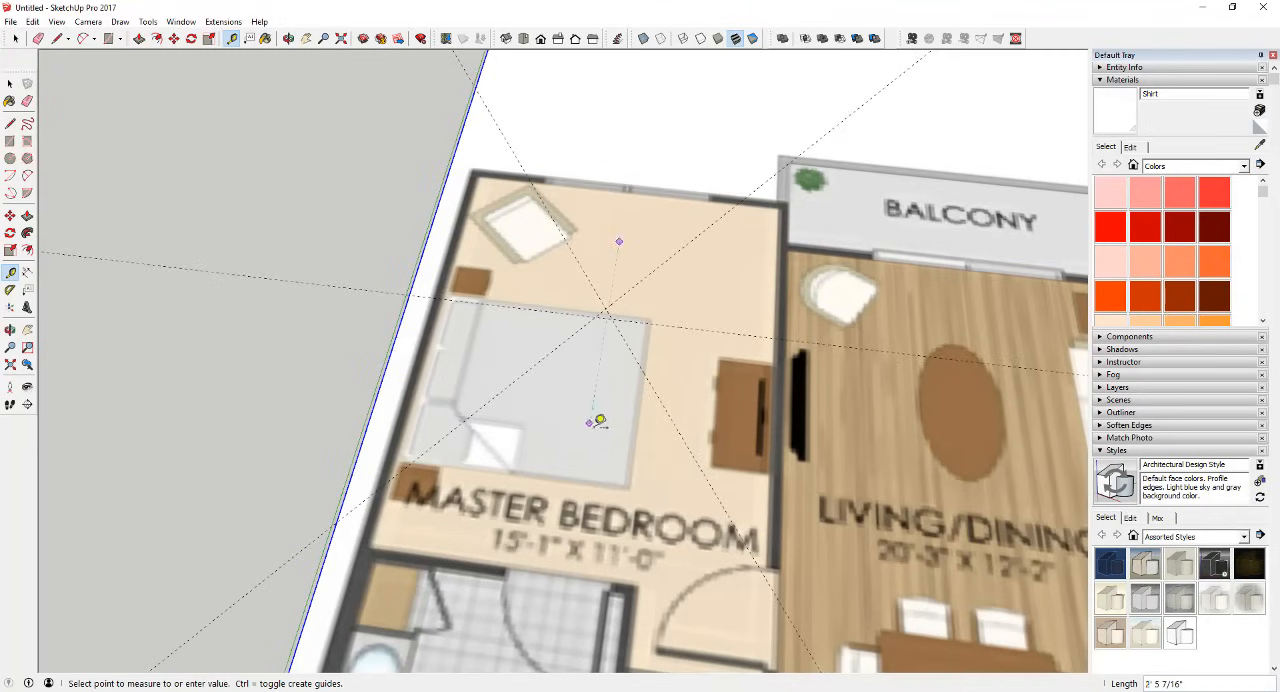
click(599, 421)
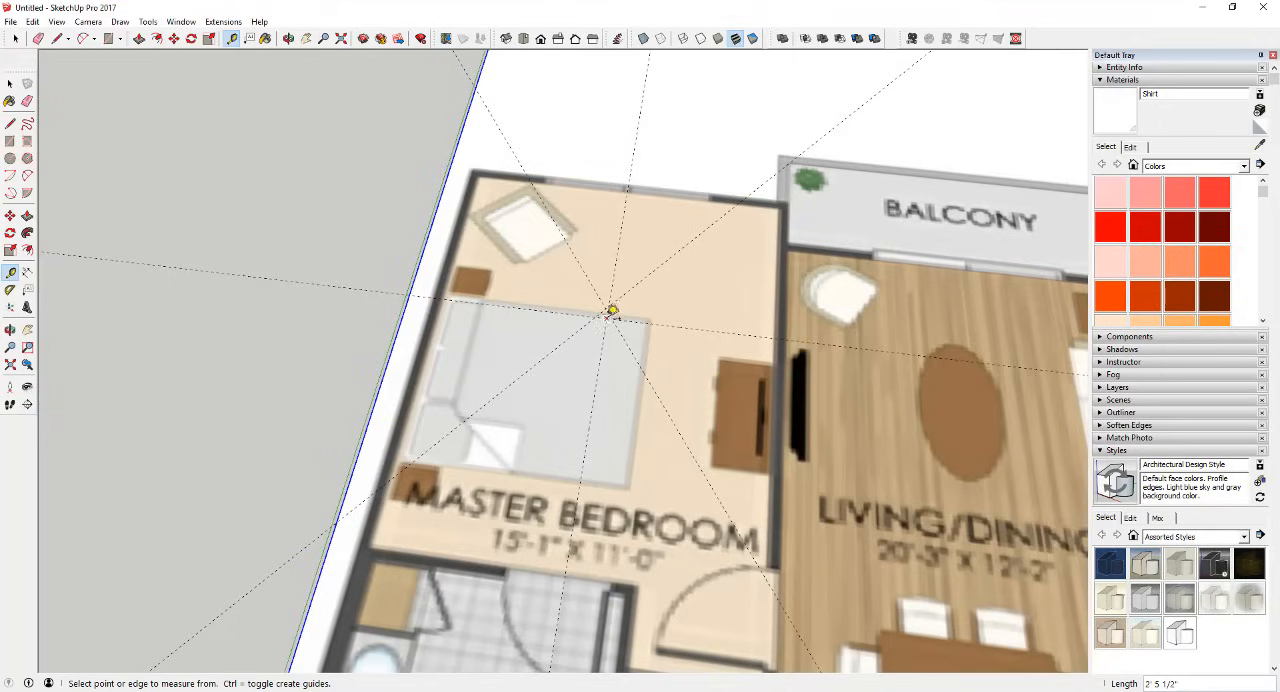
Step: Erase all the guide lines crossing the master bedroom
key(e)
drag(612, 304, 566, 309)
key(space)
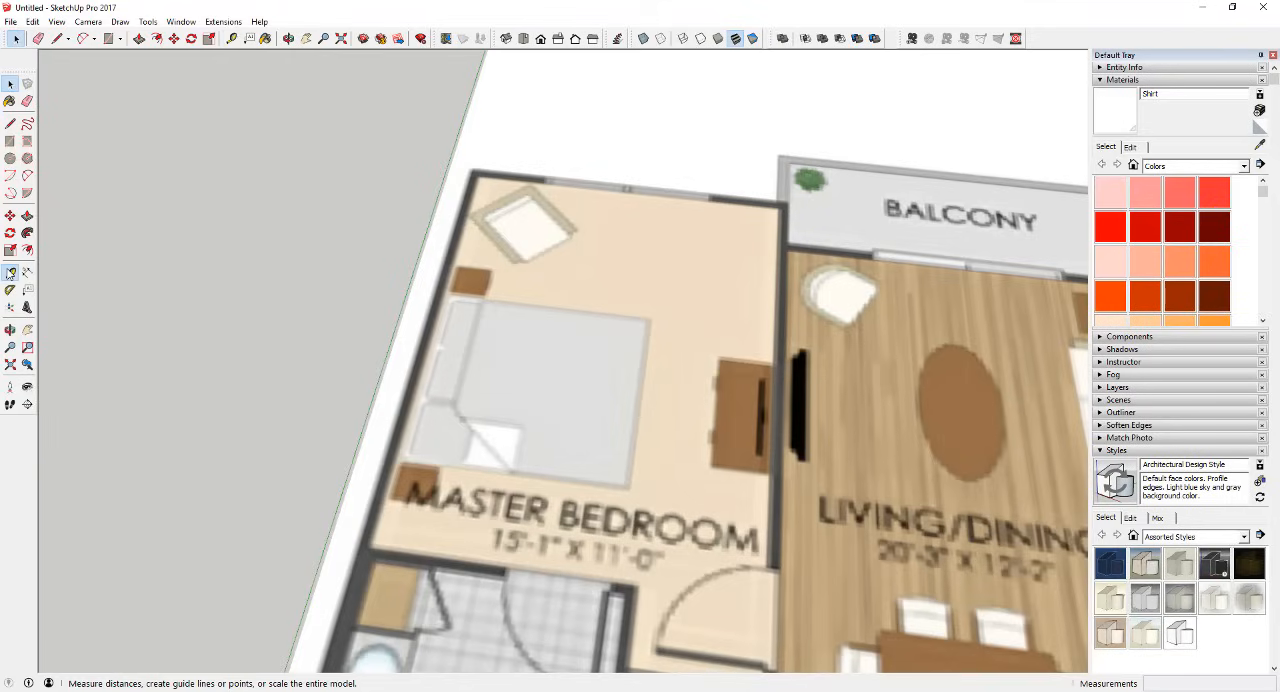
Step: Measure the master bedroom's width along the red axis, from one side wall to the other, with the Tape Measure tool
click(10, 272)
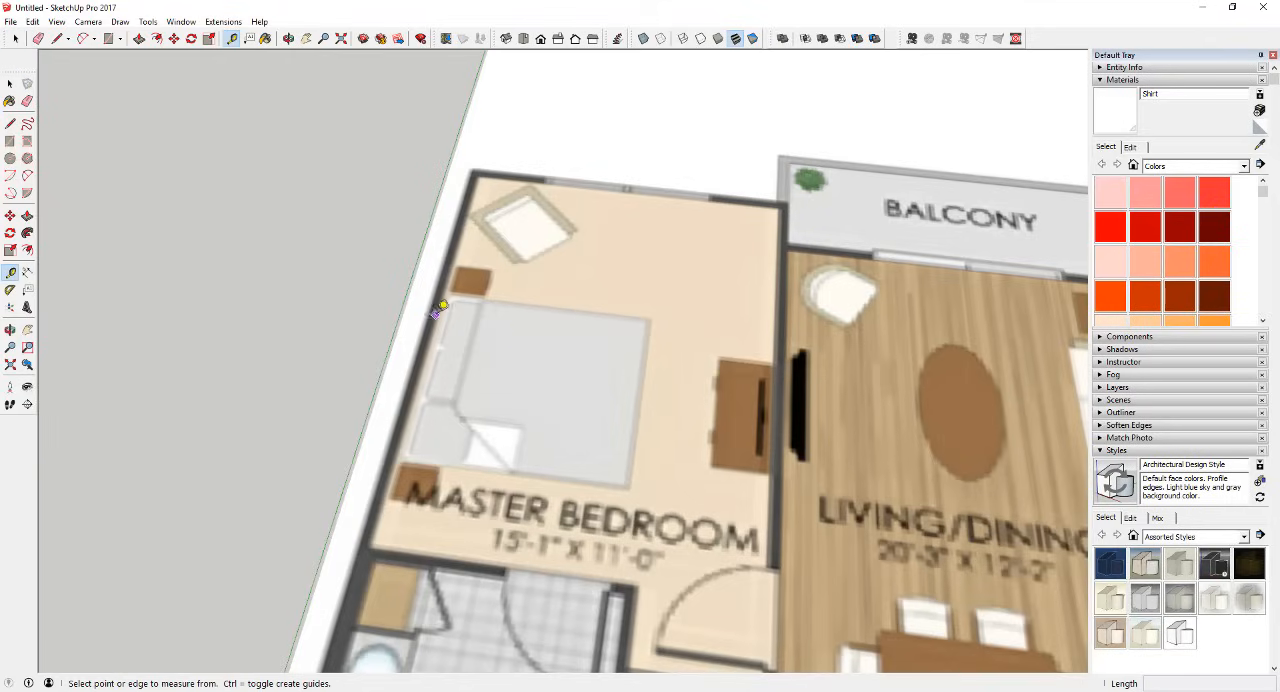
scroll(438, 302, up, 3)
click(438, 316)
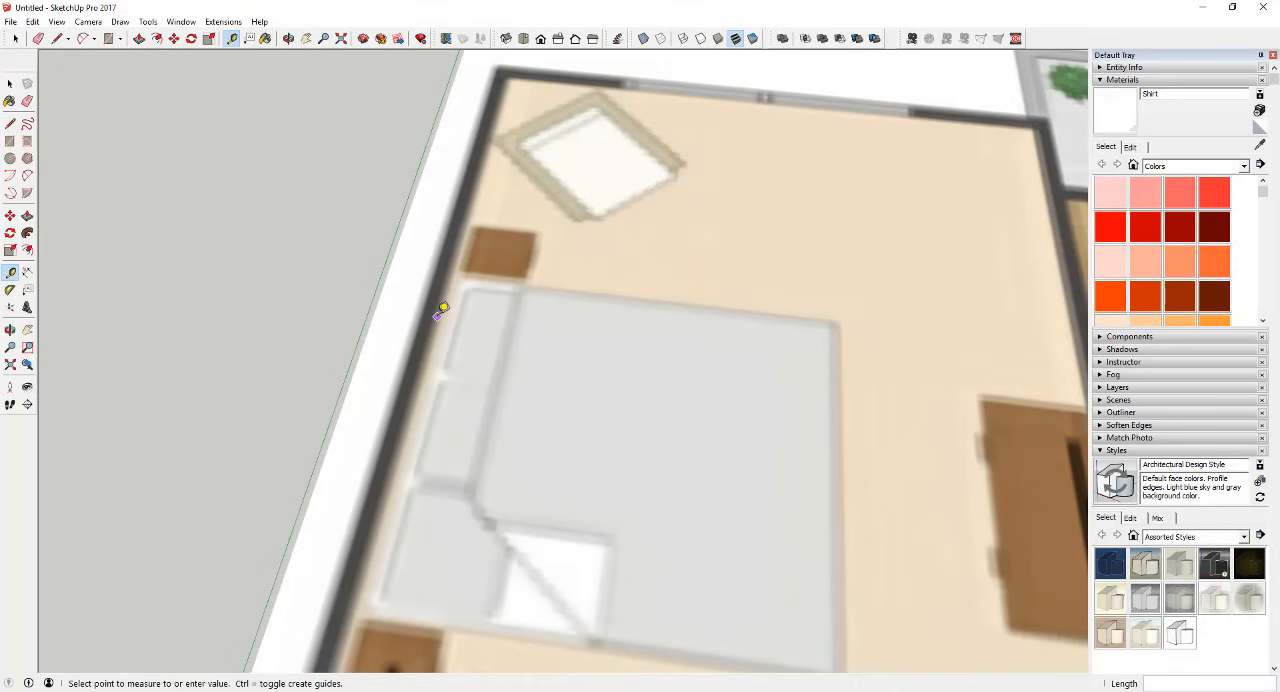
scroll(440, 316, down, 5)
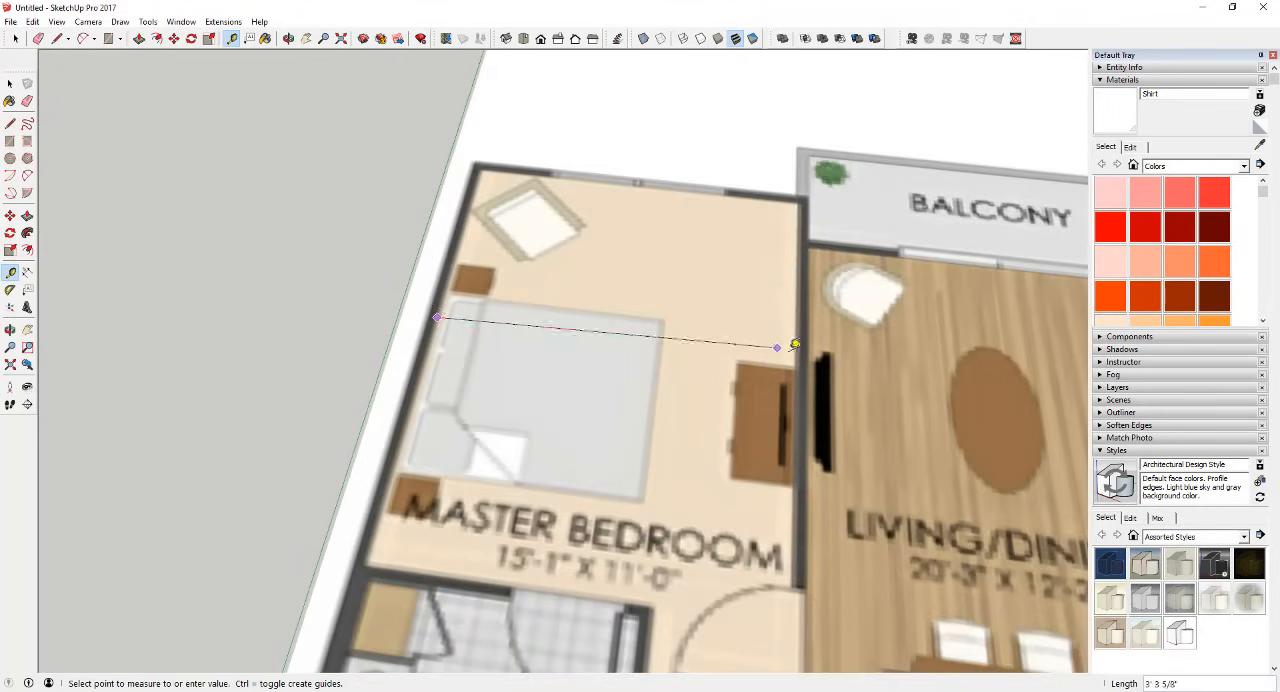
scroll(797, 349, up, 2)
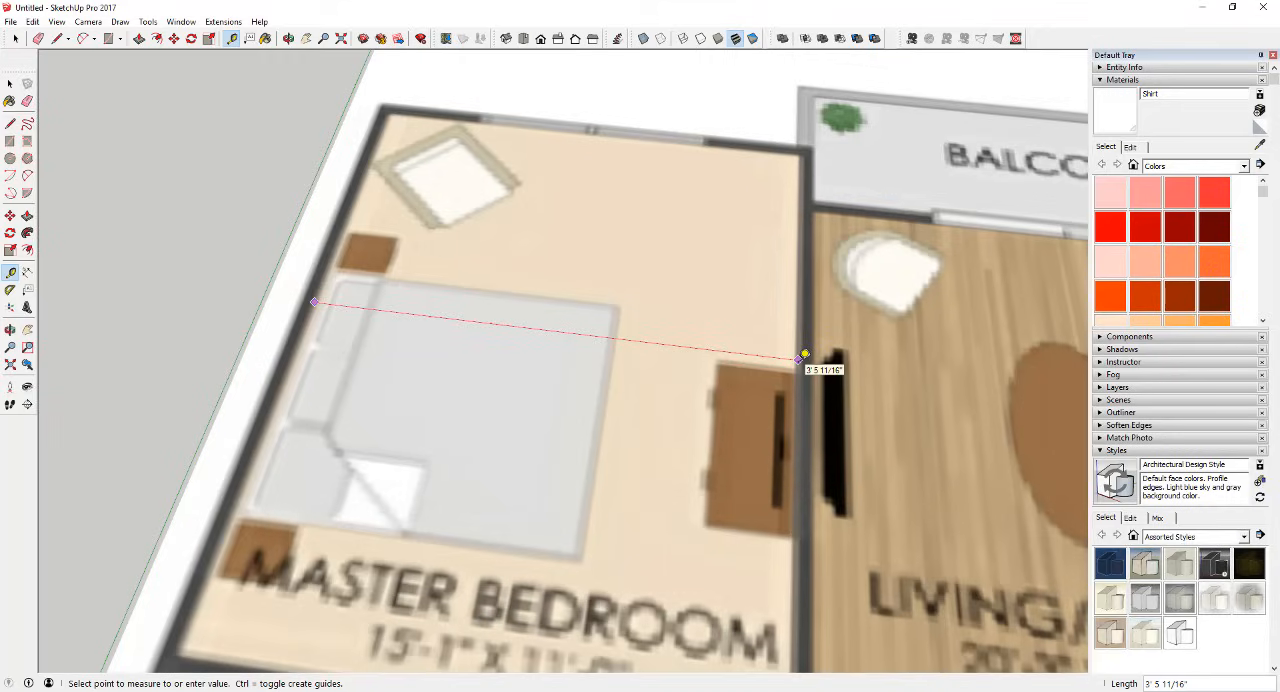
click(801, 357)
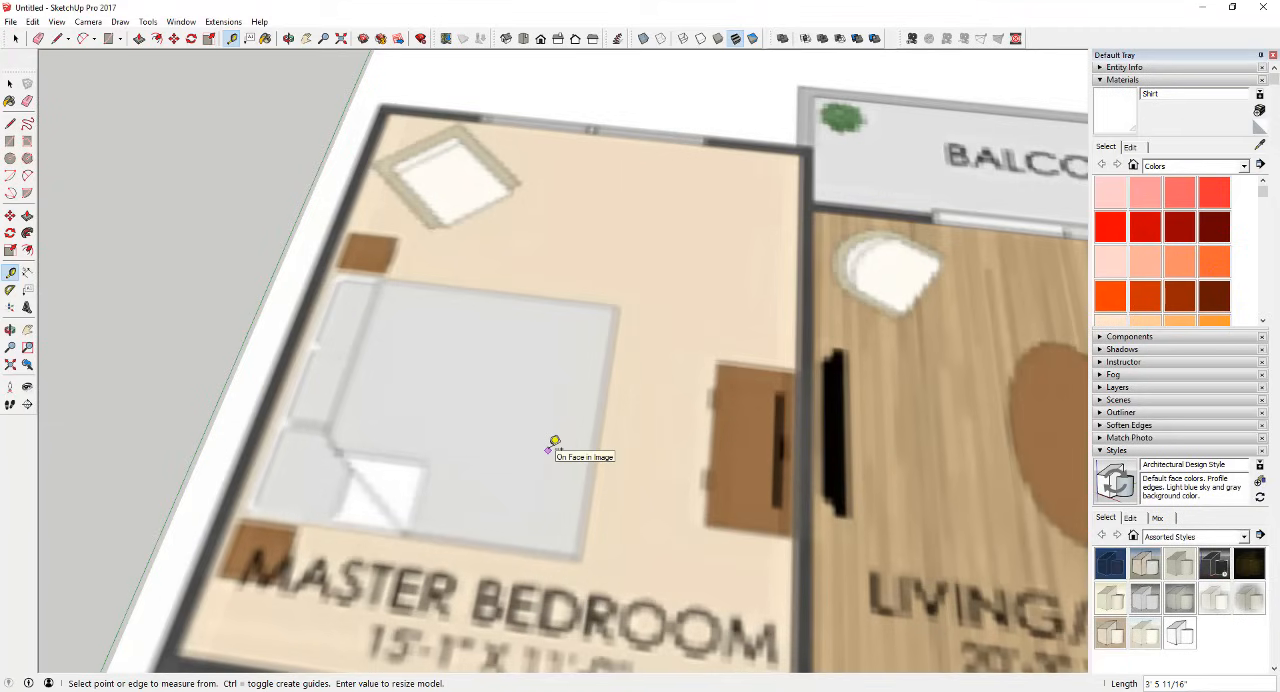
Step: Set the measured bedroom width to 11' and resize the entire model to match
text(11')
key(Return)
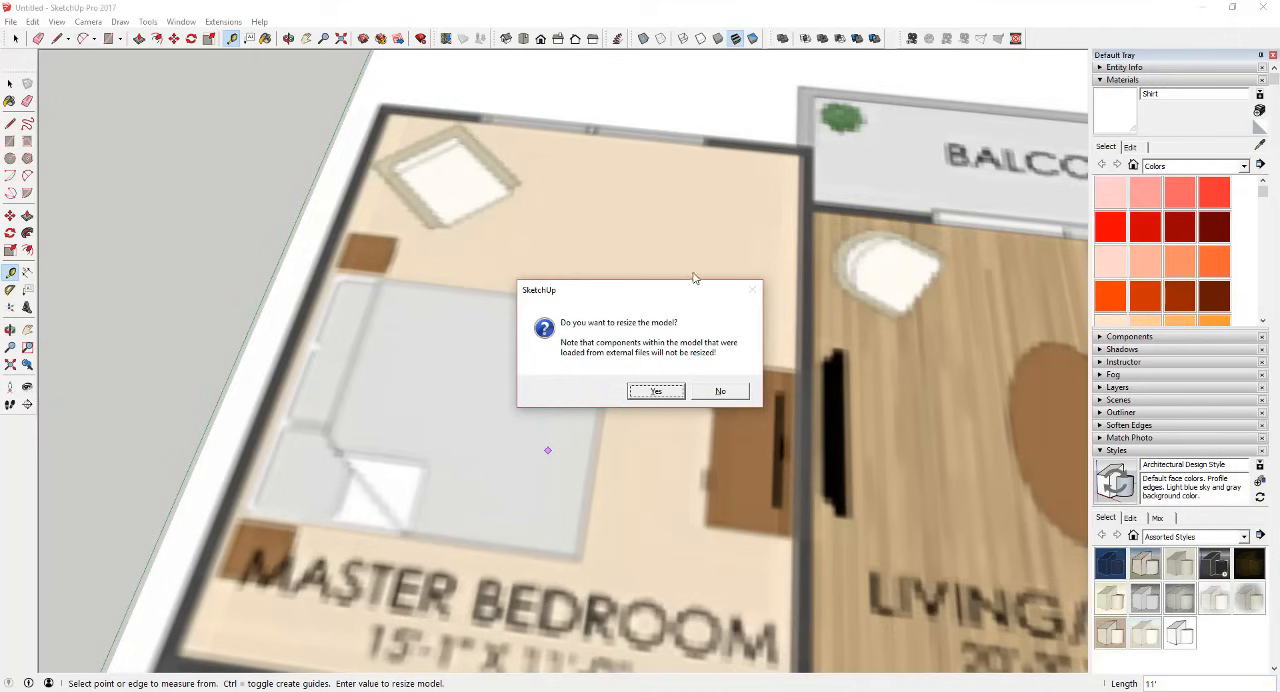
click(666, 392)
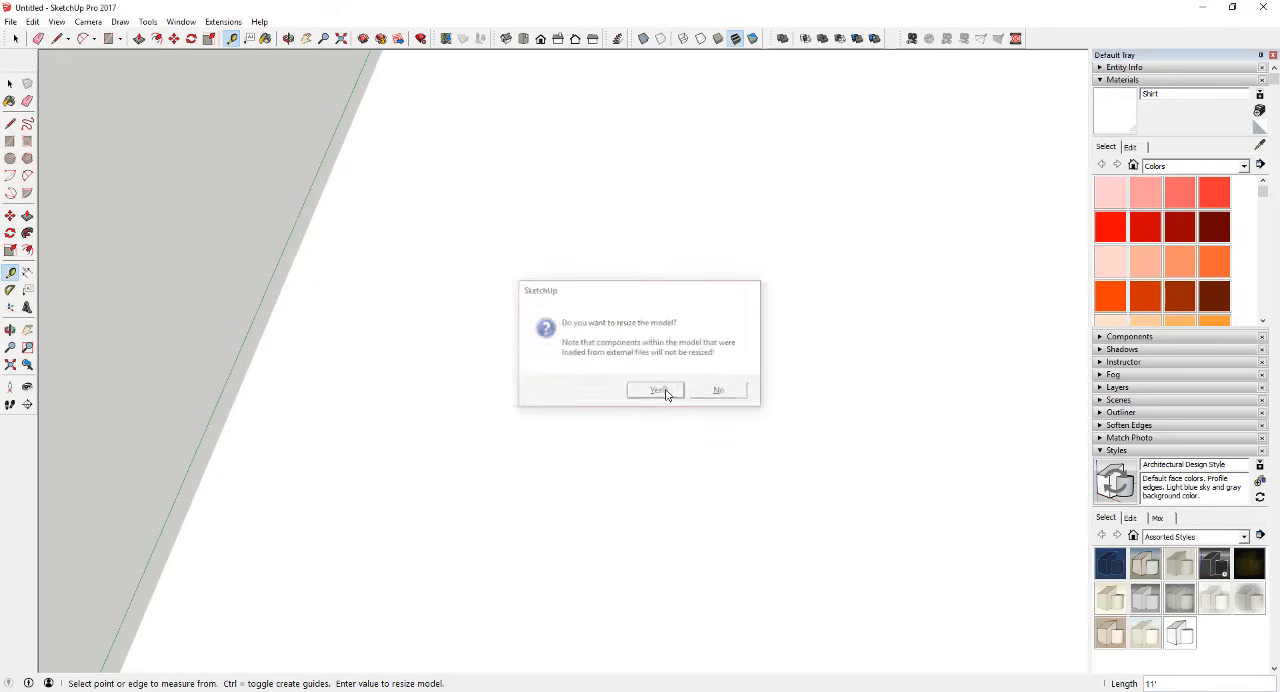
Step: Re-measure the master bedroom's width between its side walls along the red axis with the Tape Measure tool
scroll(527, 316, down, 8)
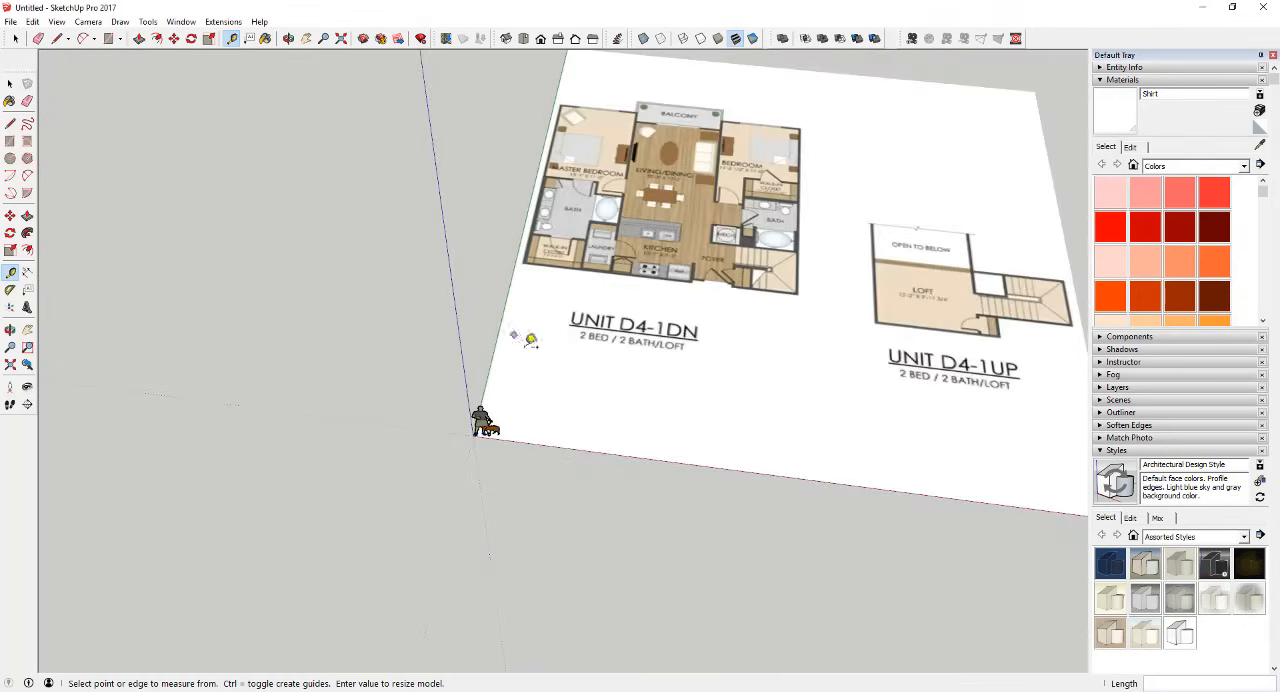
middle_drag(586, 386, 618, 228)
scroll(565, 255, up, 10)
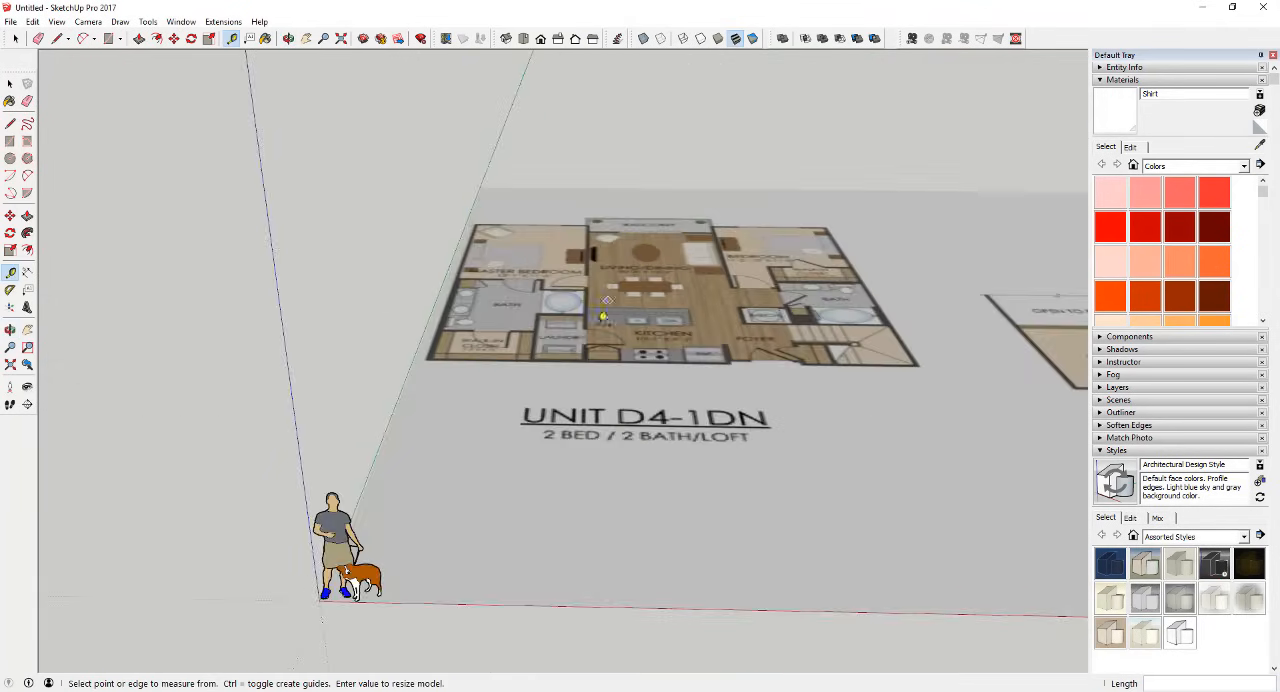
scroll(498, 195, up, 5)
middle_drag(492, 205, 497, 420)
scroll(632, 271, down, 3)
scroll(538, 595, up, 2)
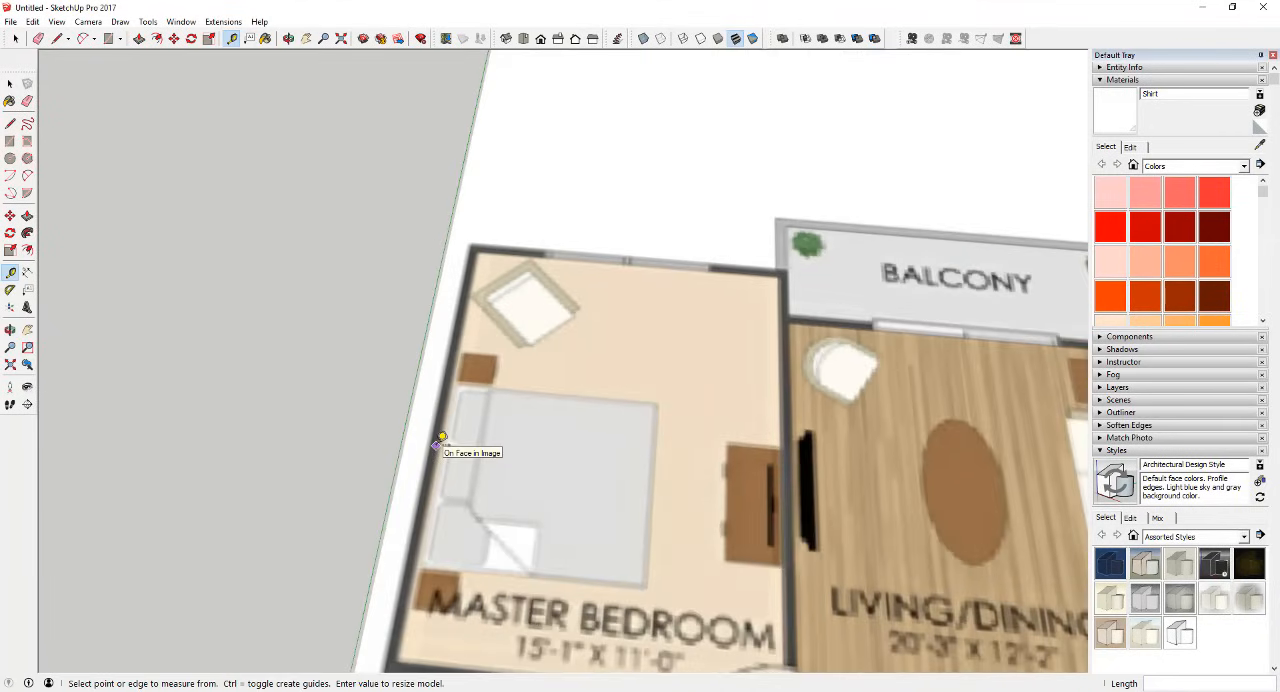
click(437, 445)
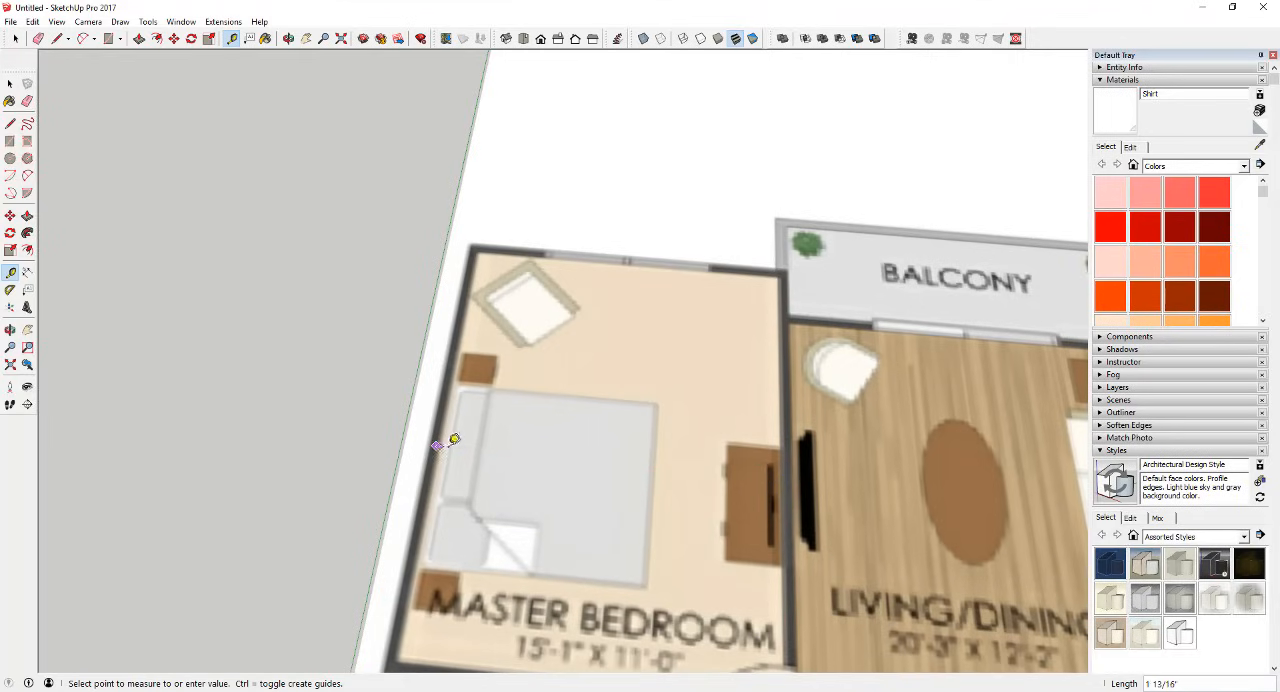
scroll(785, 470, up, 4)
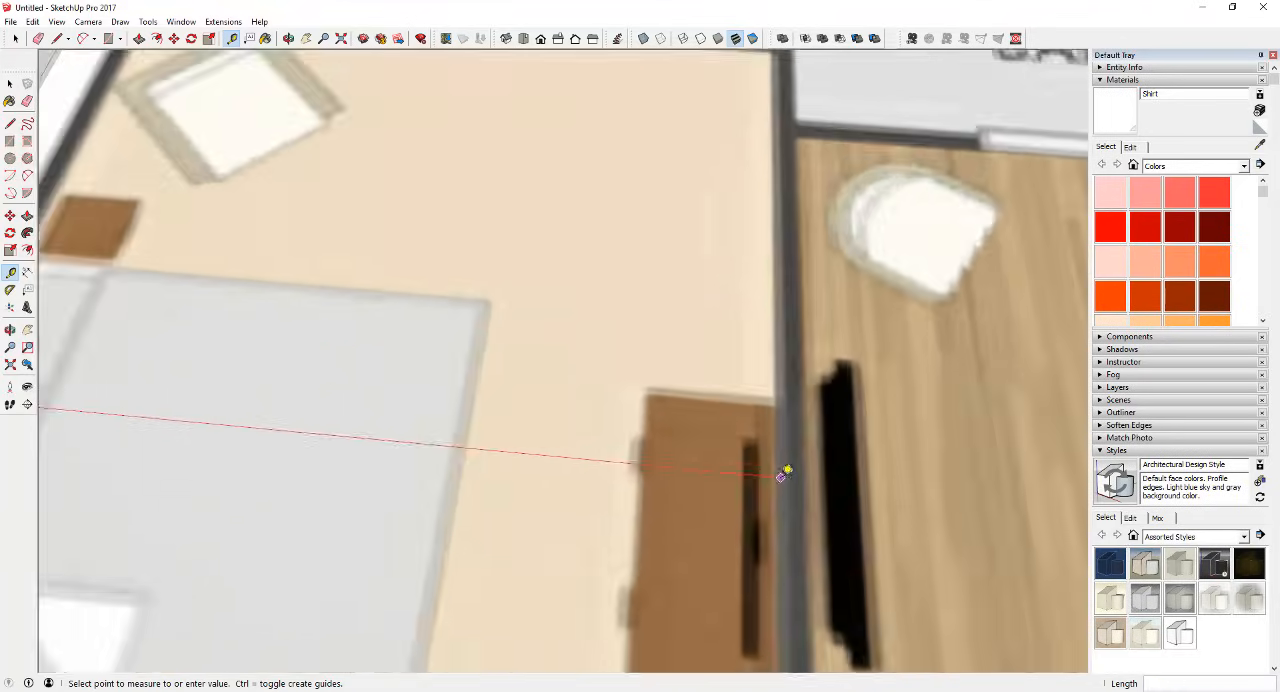
scroll(785, 472, down, 8)
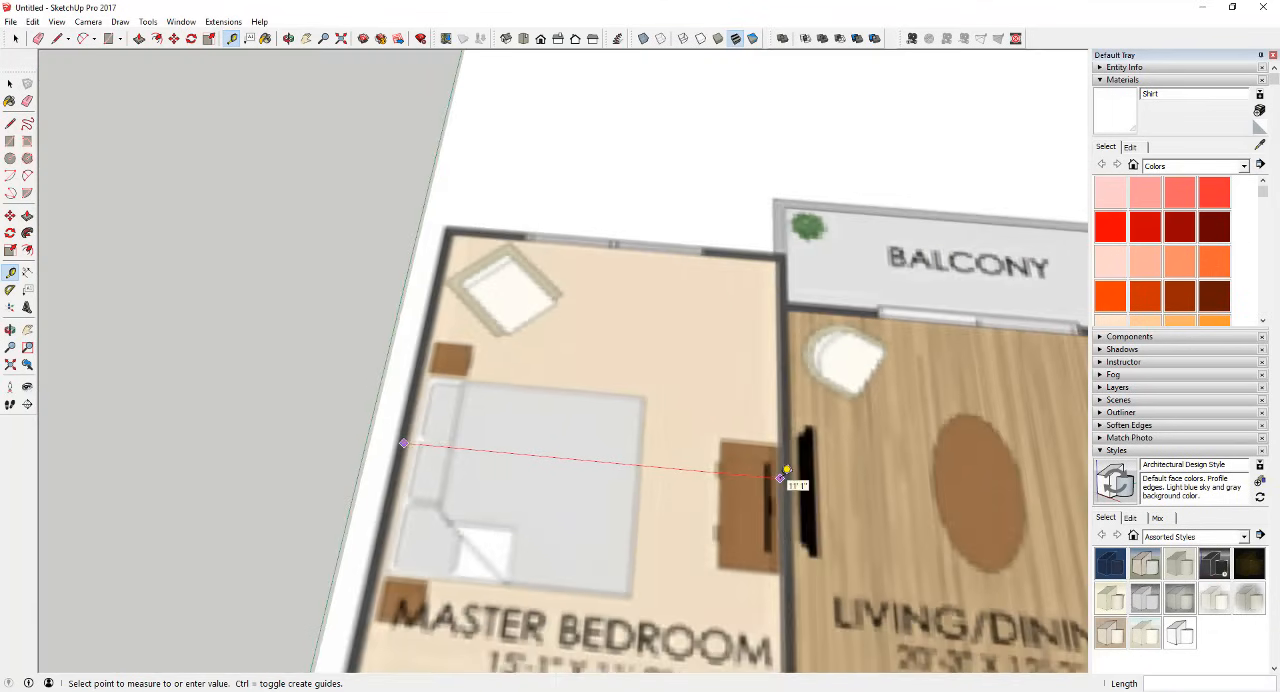
key(space)
Step: Measure the second bedroom's width between its side walls along the red axis
scroll(577, 358, down, 4)
scroll(963, 437, up, 5)
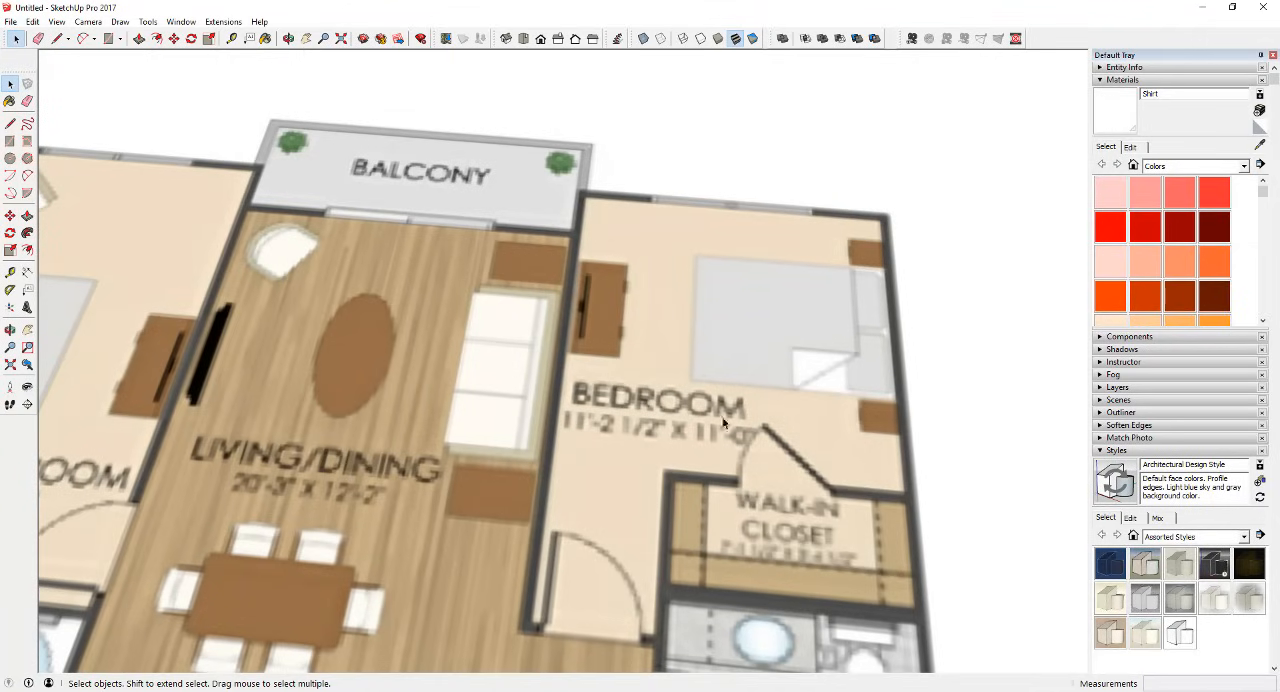
click(10, 272)
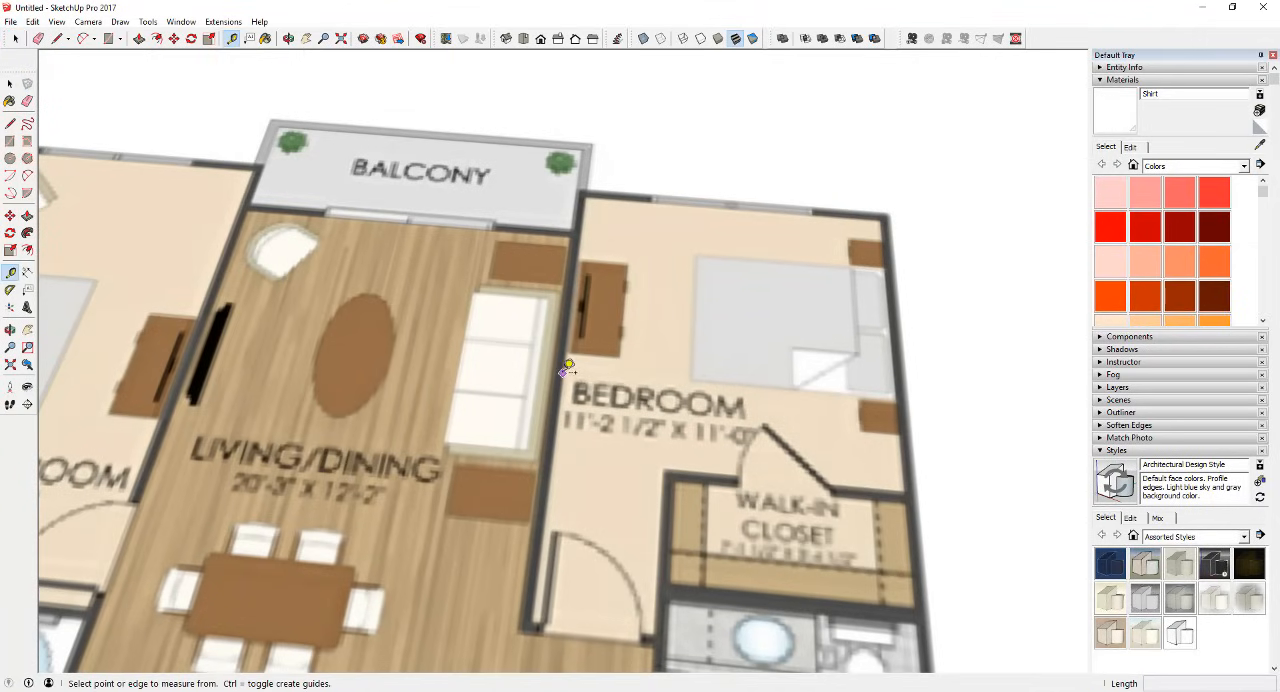
click(562, 374)
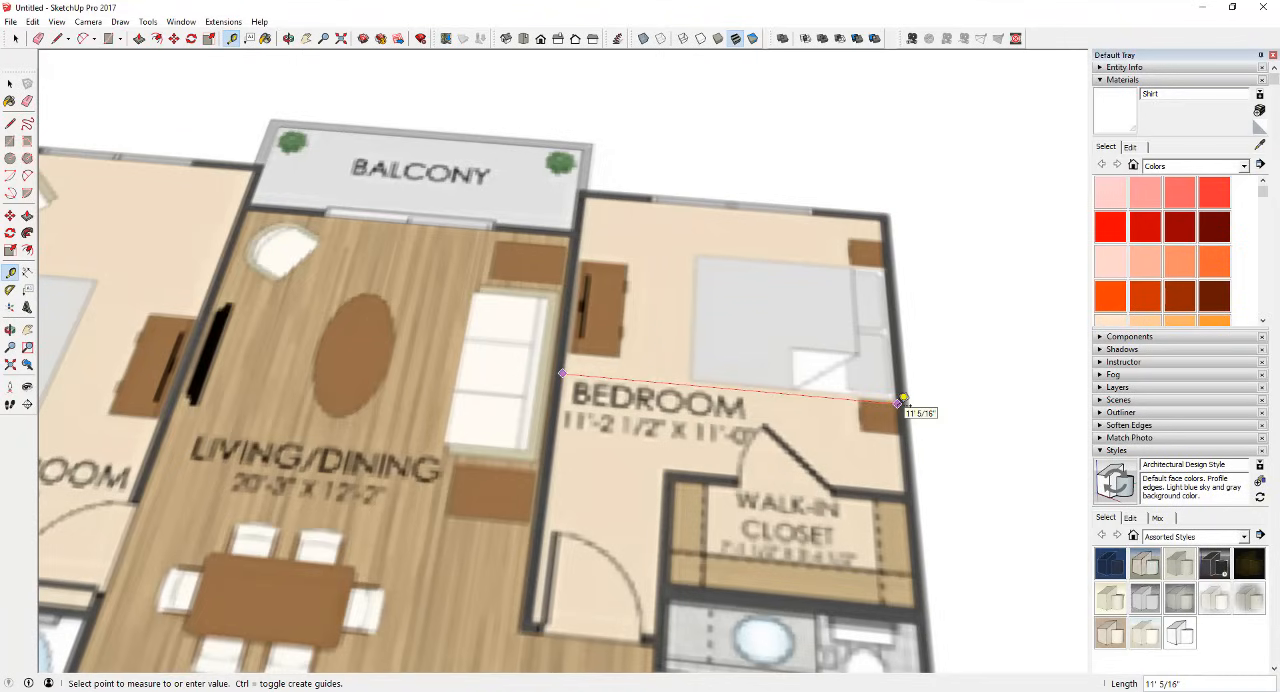
key(space)
Step: Examine the Unit D4-1DN floor plan, following its exterior walls and room layout
scroll(795, 300, down, 10)
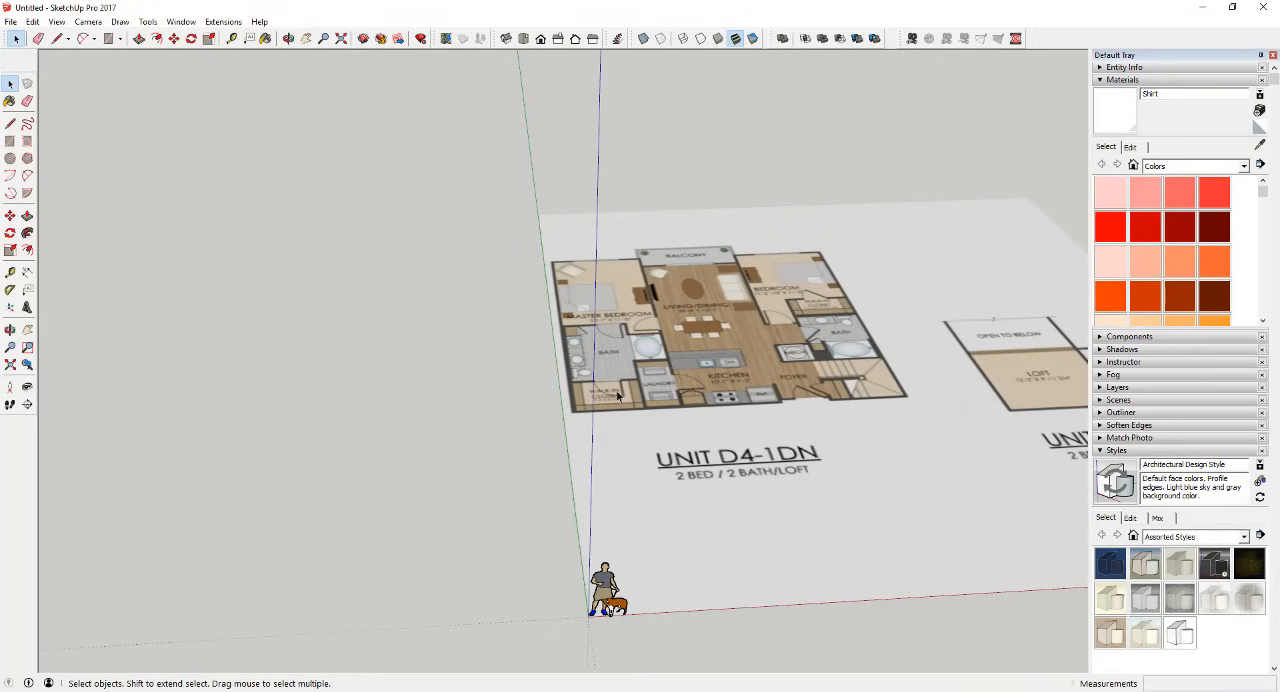
scroll(682, 247, up, 4)
scroll(682, 247, down, 3)
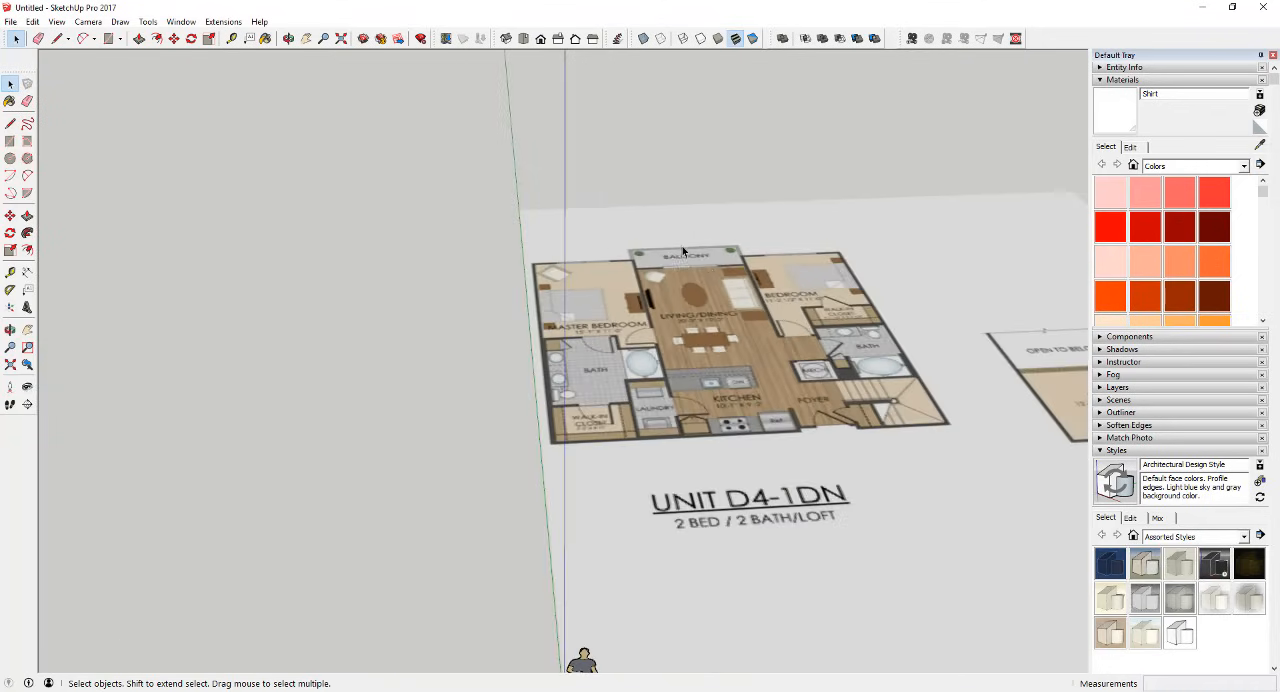
scroll(801, 364, up, 2)
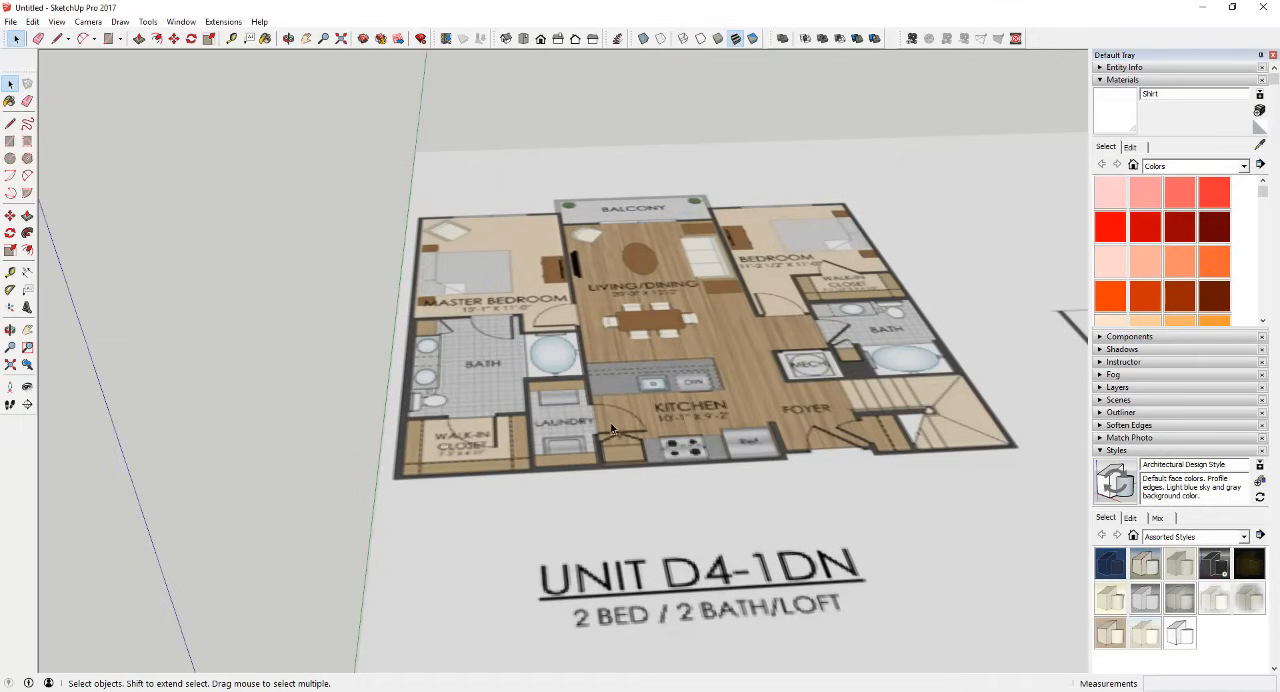
scroll(438, 443, up, 2)
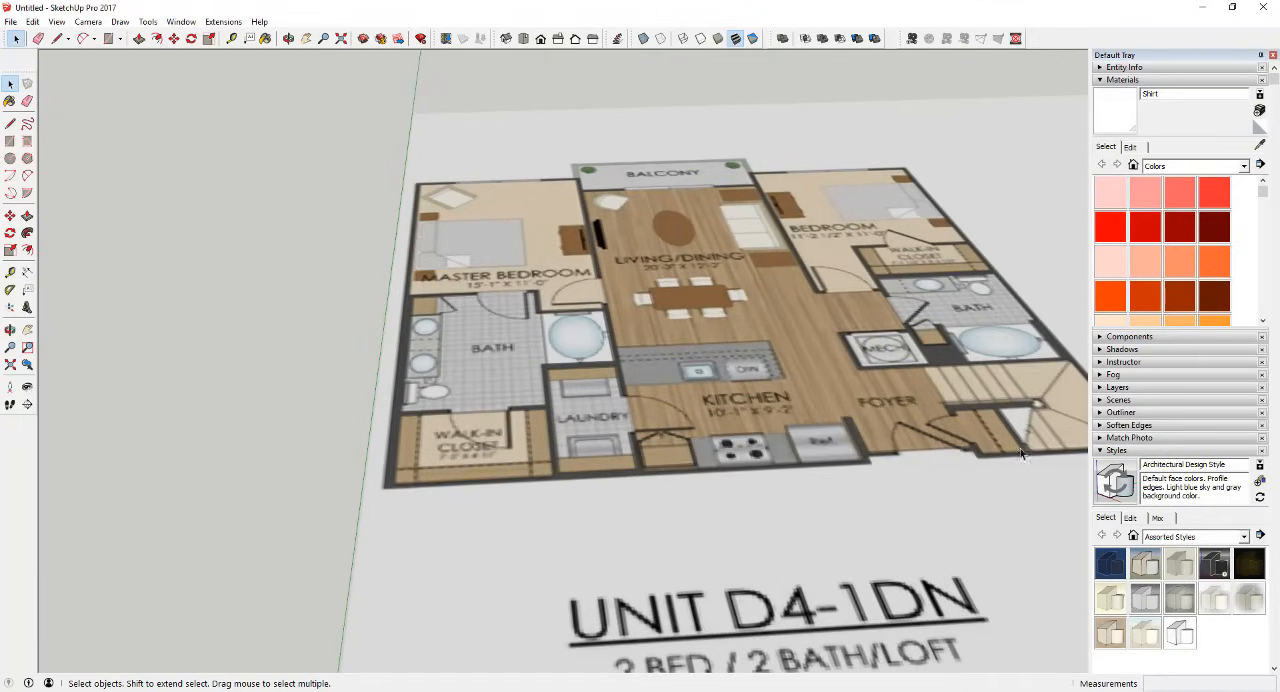
scroll(1021, 454, down, 3)
scroll(868, 308, up, 3)
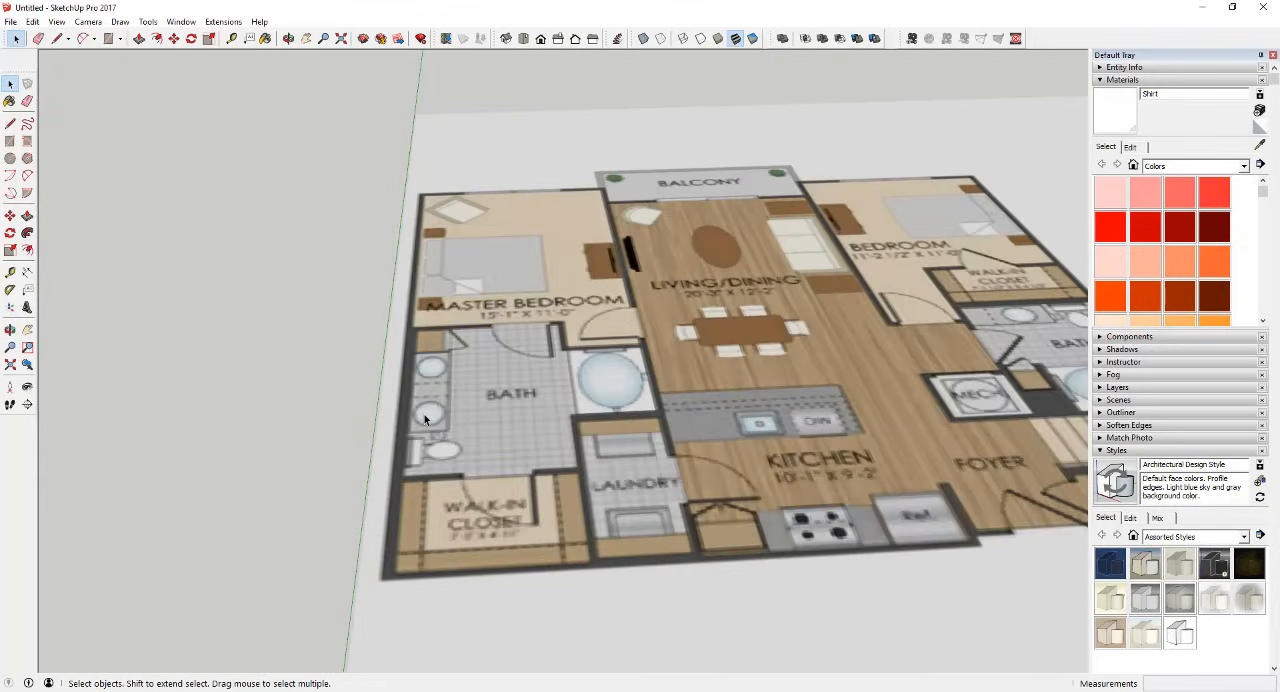
scroll(424, 414, down, 2)
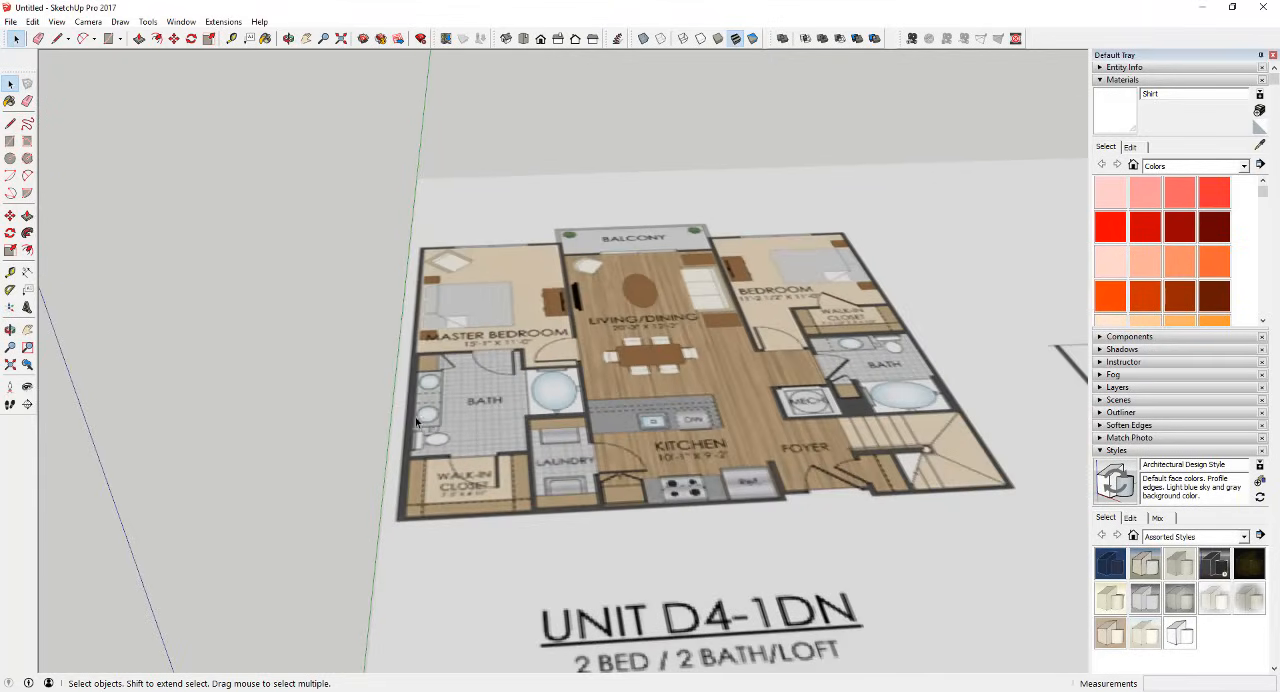
scroll(523, 435, up, 3)
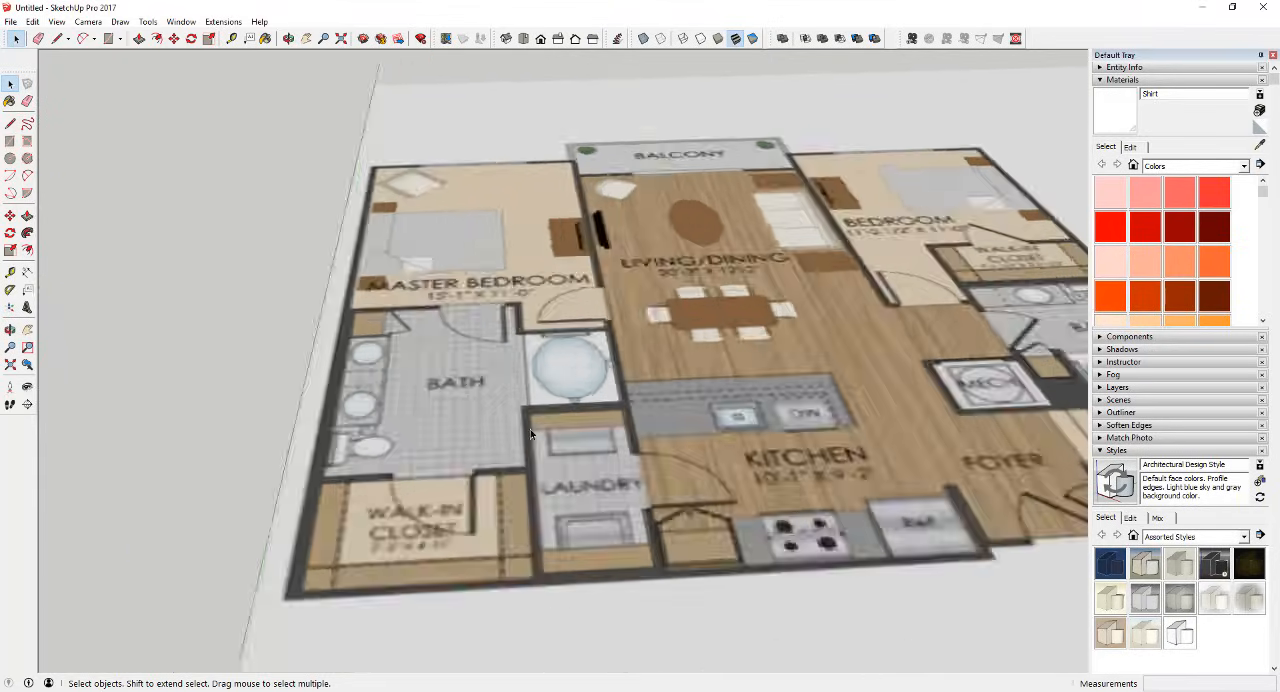
scroll(503, 437, down, 5)
Step: Draw a line along the master bedroom's outer window wall, from the outside corner to the balcony
scroll(450, 330, up, 4)
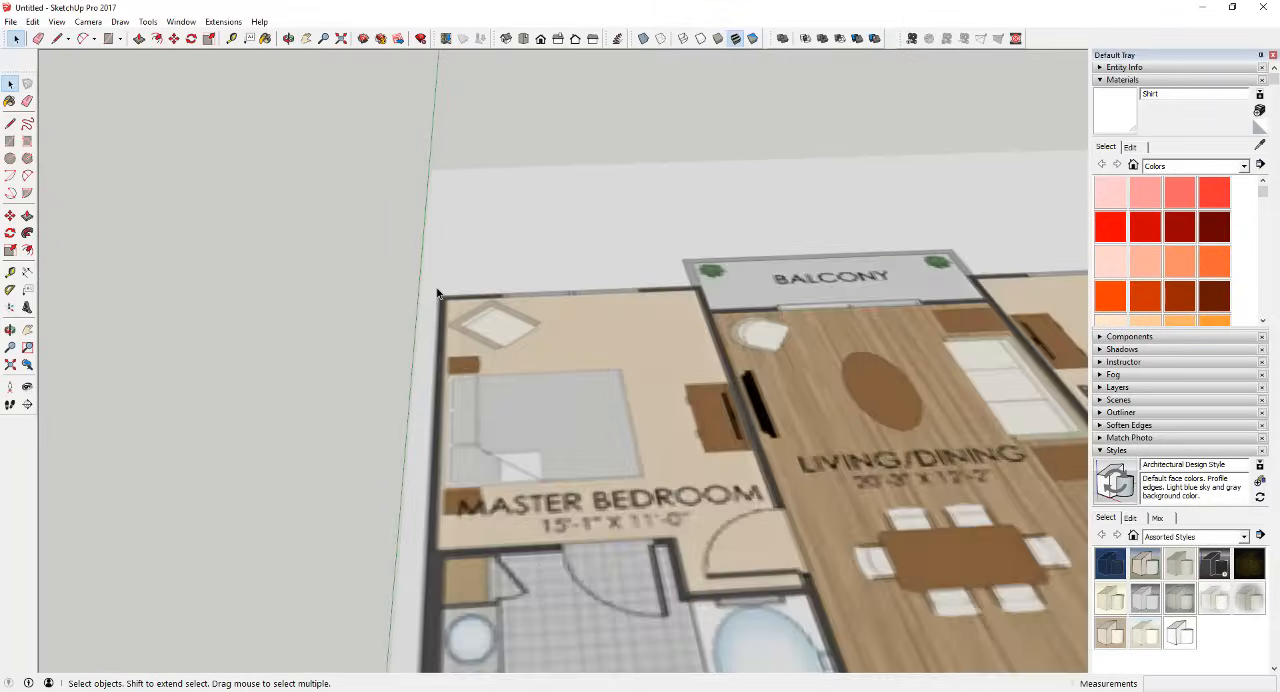
key(l)
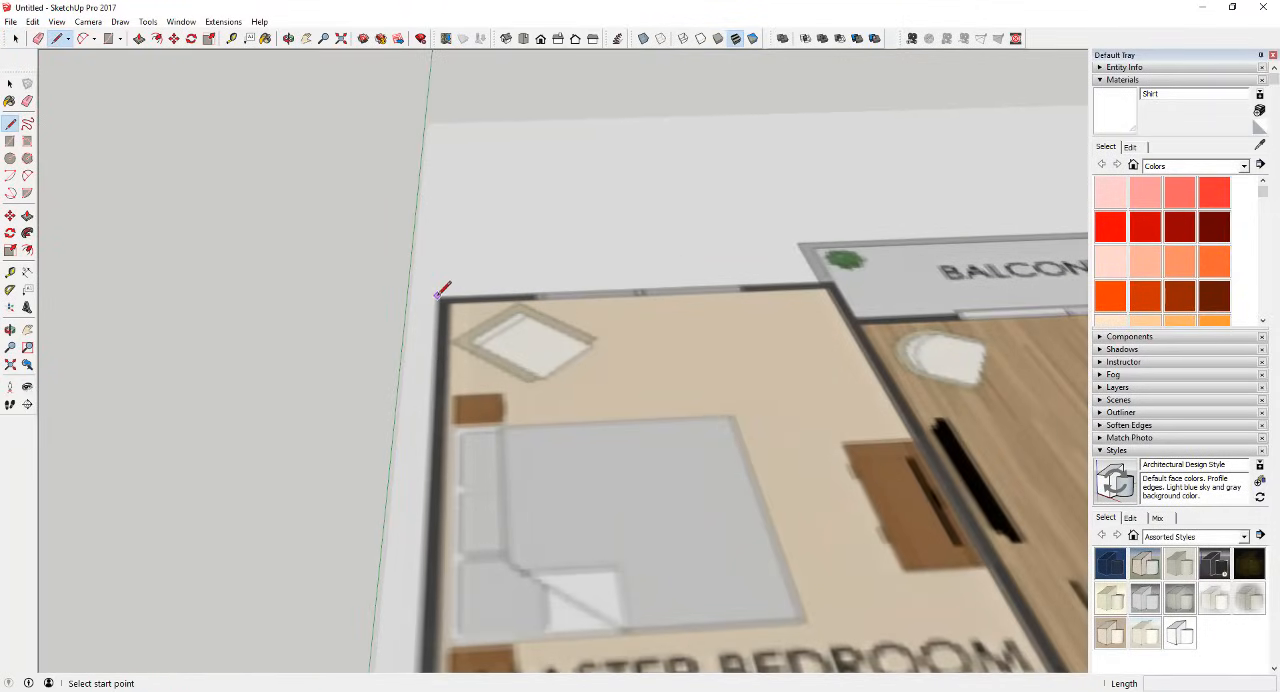
click(438, 298)
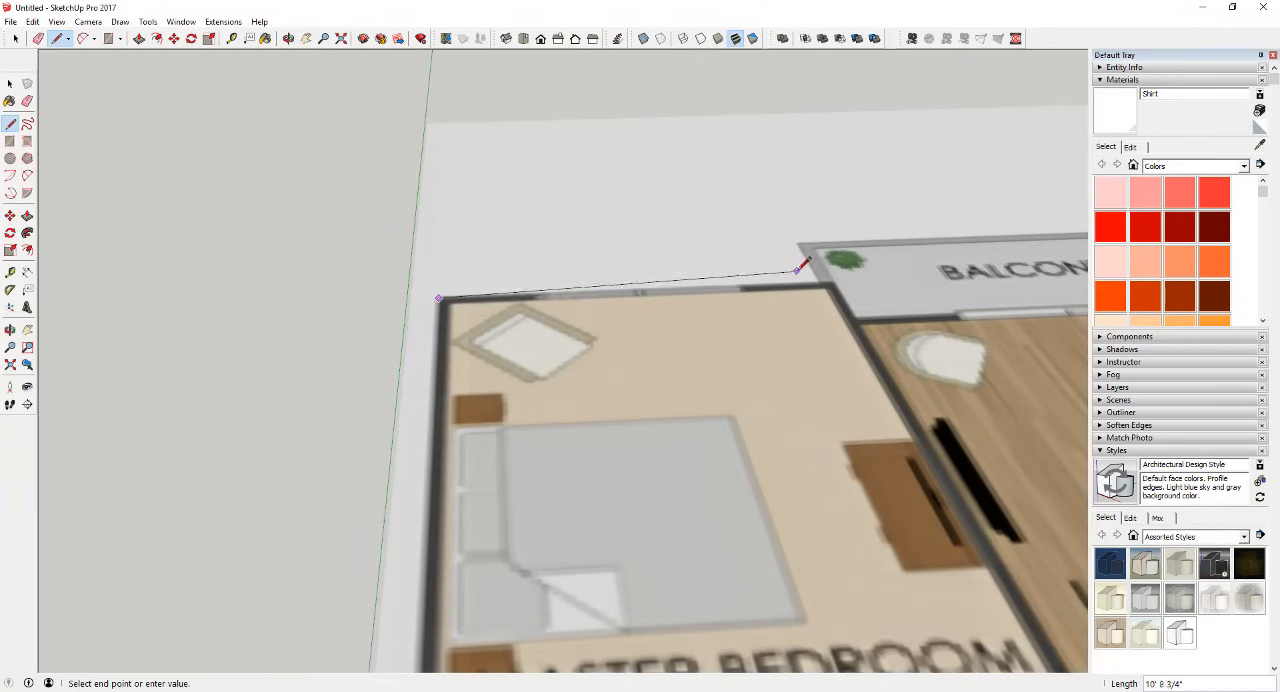
click(835, 282)
scroll(553, 238, down, 4)
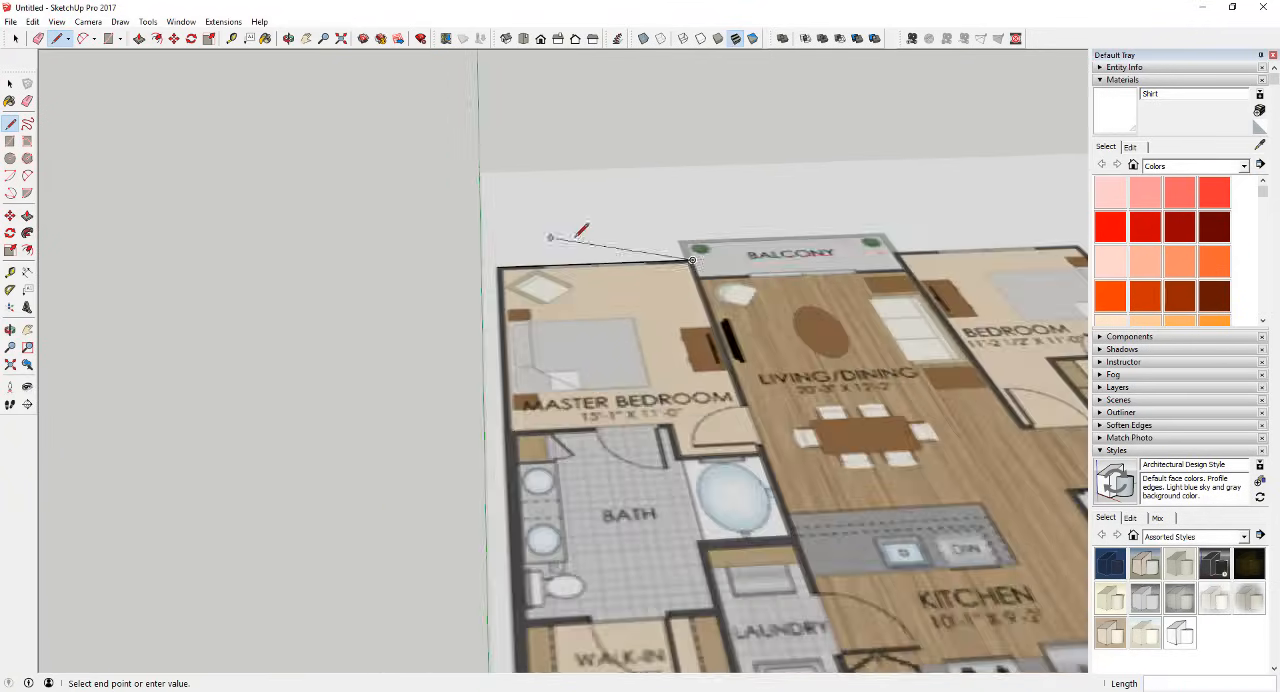
Step: Trace the balcony recess with lines about 2' deep and about 12' 1 1/2" wide, ending at the second bedroom's corner
scroll(890, 260, up, 4)
middle_drag(560, 300, 500, 418)
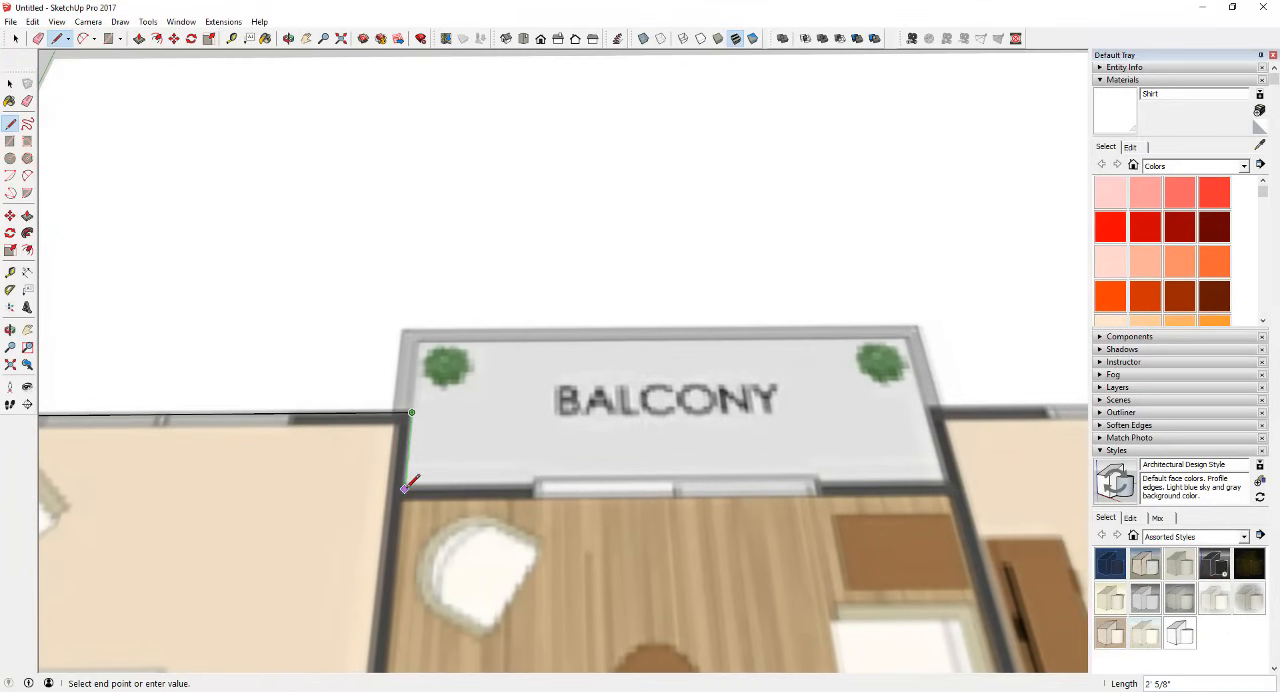
click(404, 488)
click(946, 484)
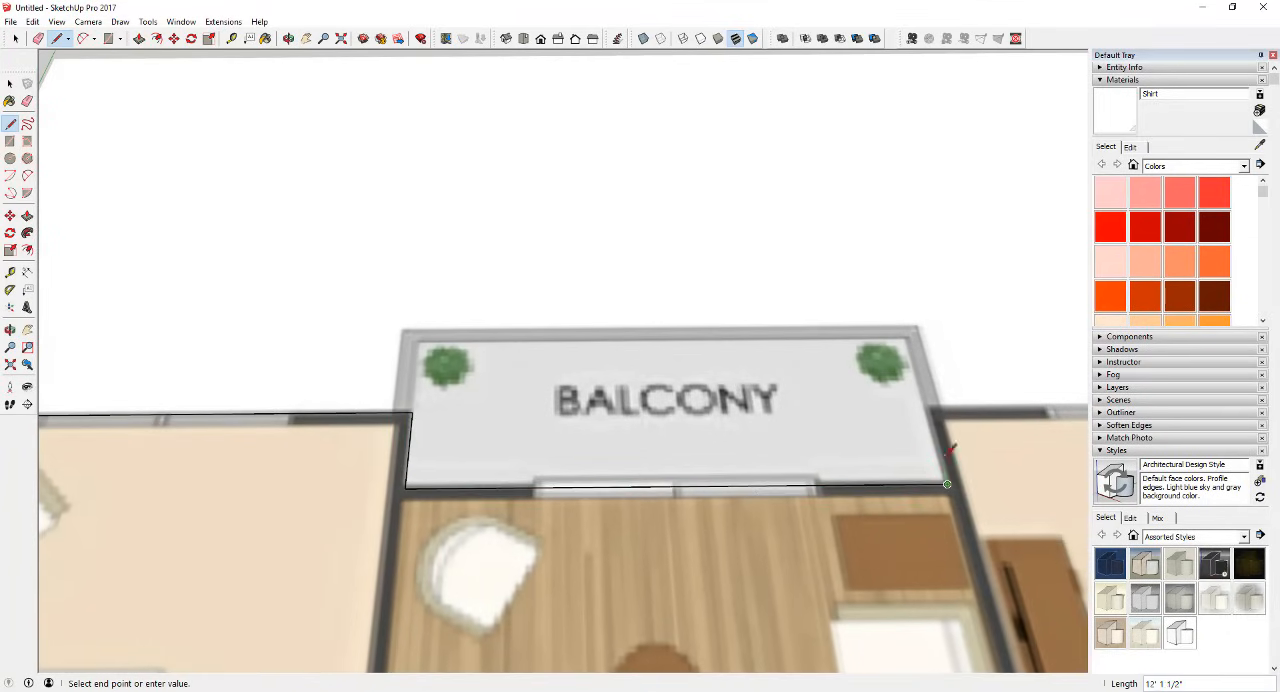
click(926, 407)
Step: Trace the second bedroom's window wall, about 11' 9", and the adjoining side wall, about 32' 2", to the staircase corner
scroll(760, 388, down, 3)
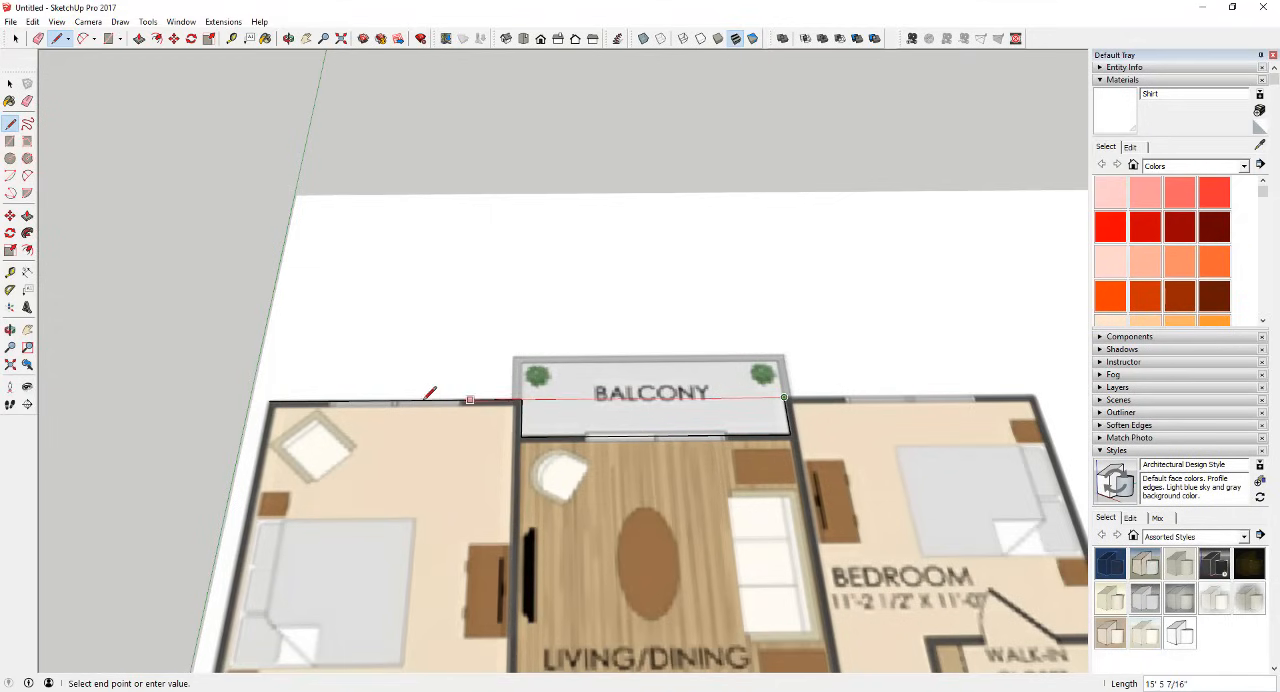
click(1035, 397)
scroll(652, 280, down, 4)
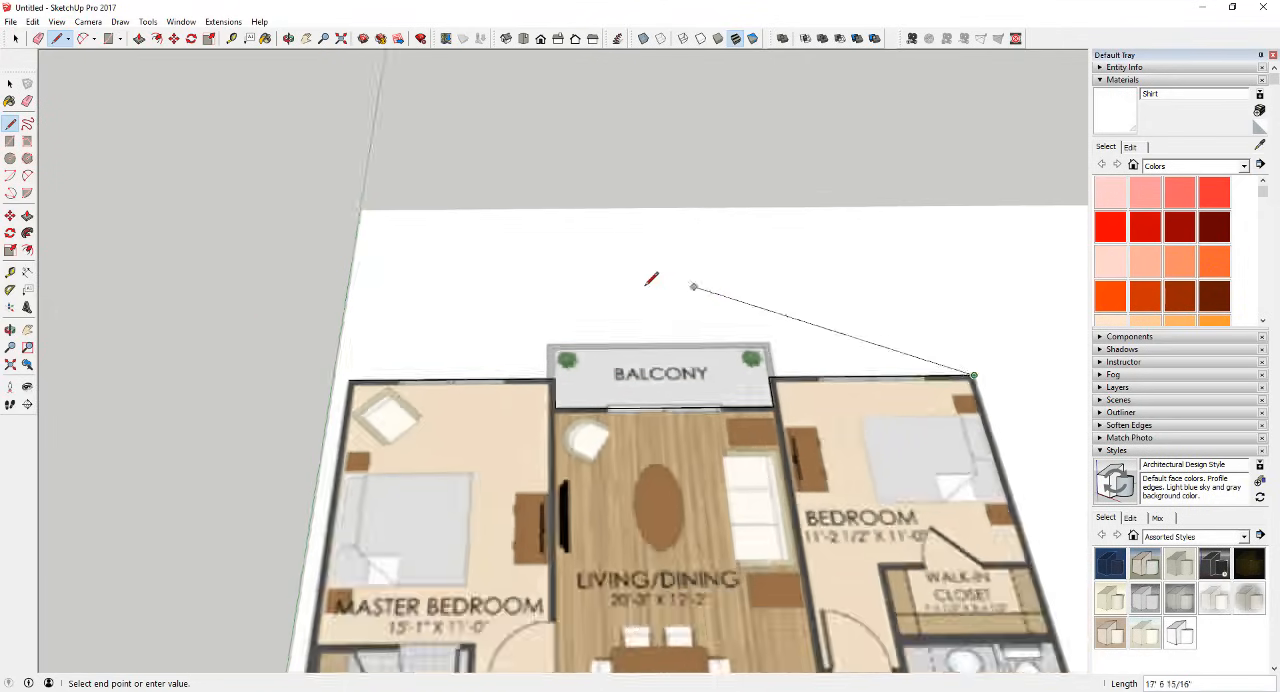
scroll(800, 505, up, 4)
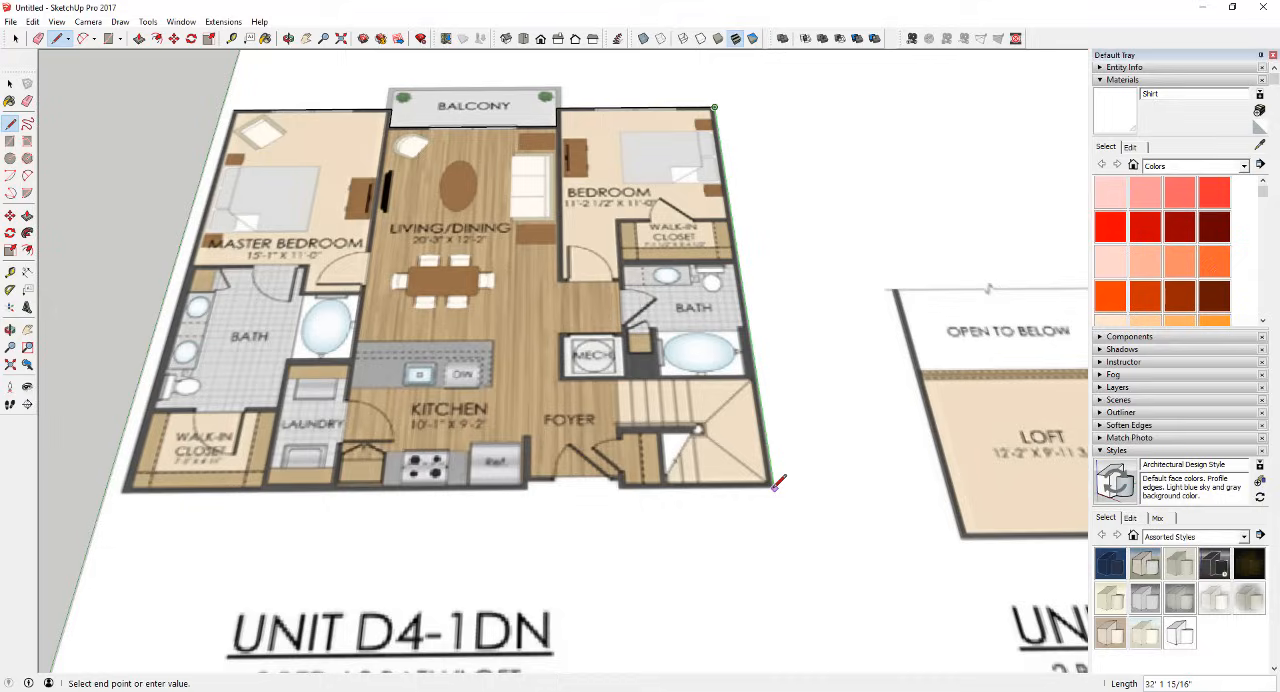
click(772, 487)
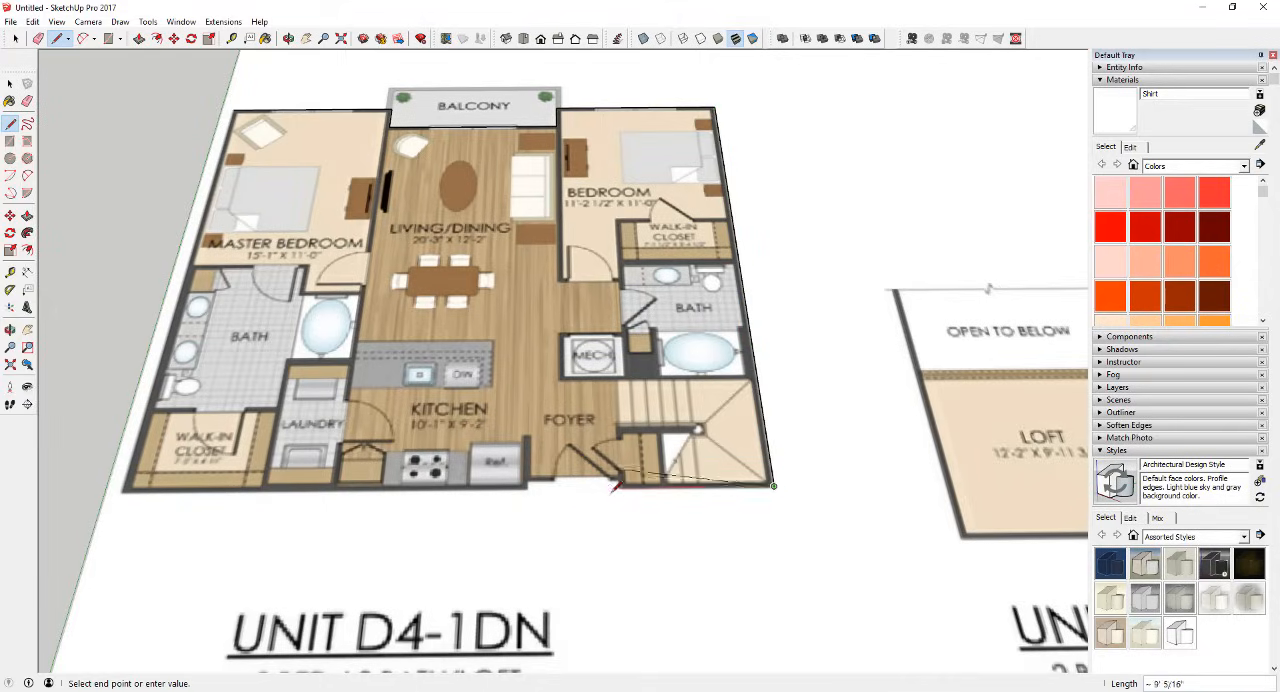
Step: Trace the staircase's front wall, about 8' 6", and the shallow foyer entry recess, about 5' wide
scroll(615, 488, up, 2)
scroll(621, 489, up, 2)
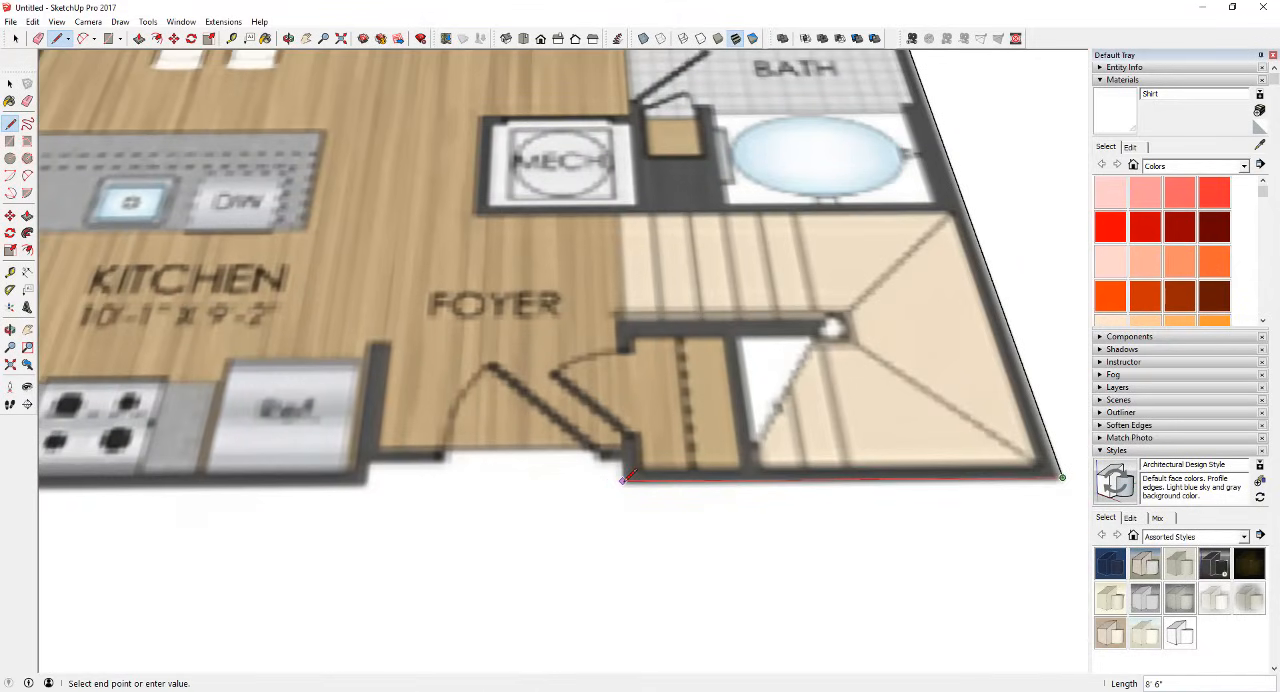
click(622, 480)
click(622, 460)
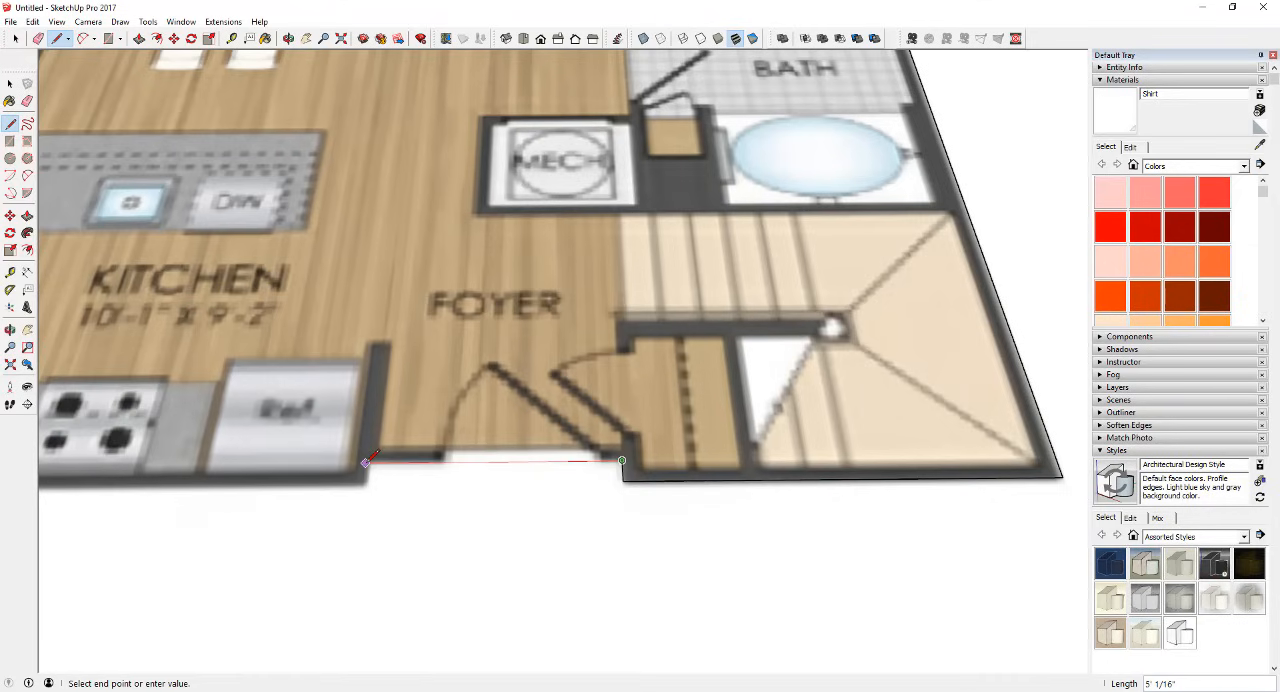
Step: Close the outline into a face by tracing the kitchen-to-closet front wall and the side wall back to the master bedroom corner
scroll(435, 476, down, 4)
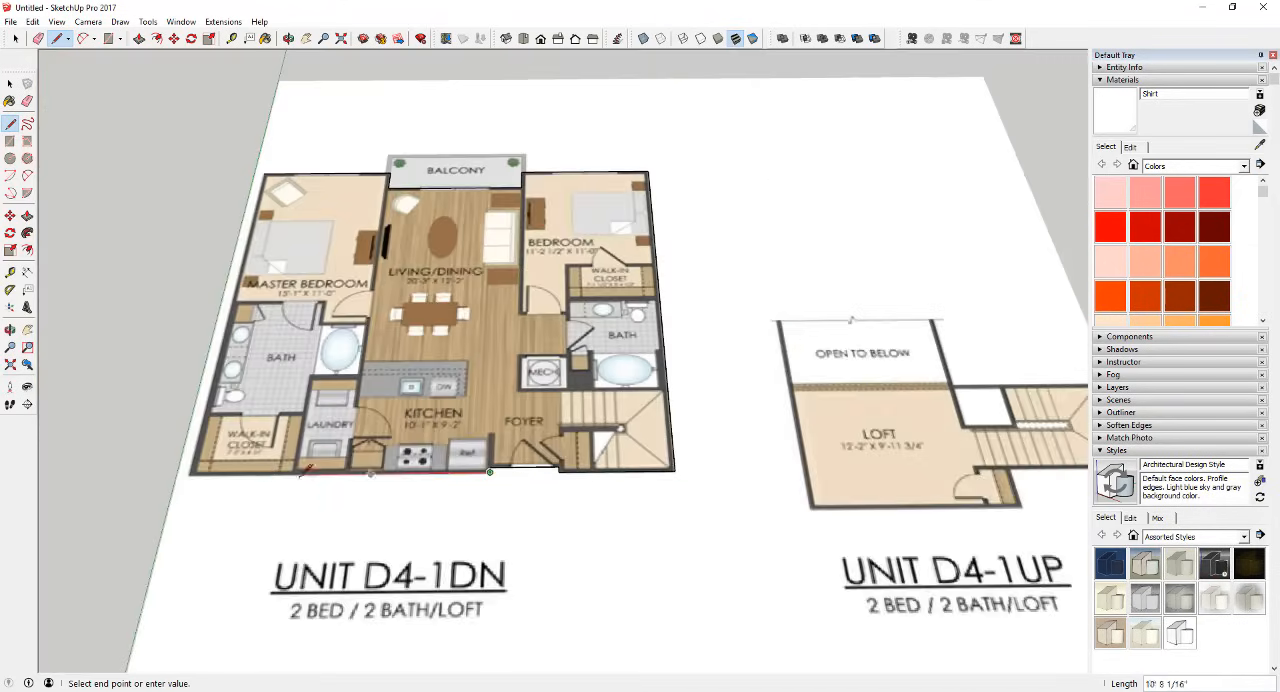
scroll(307, 470, up, 3)
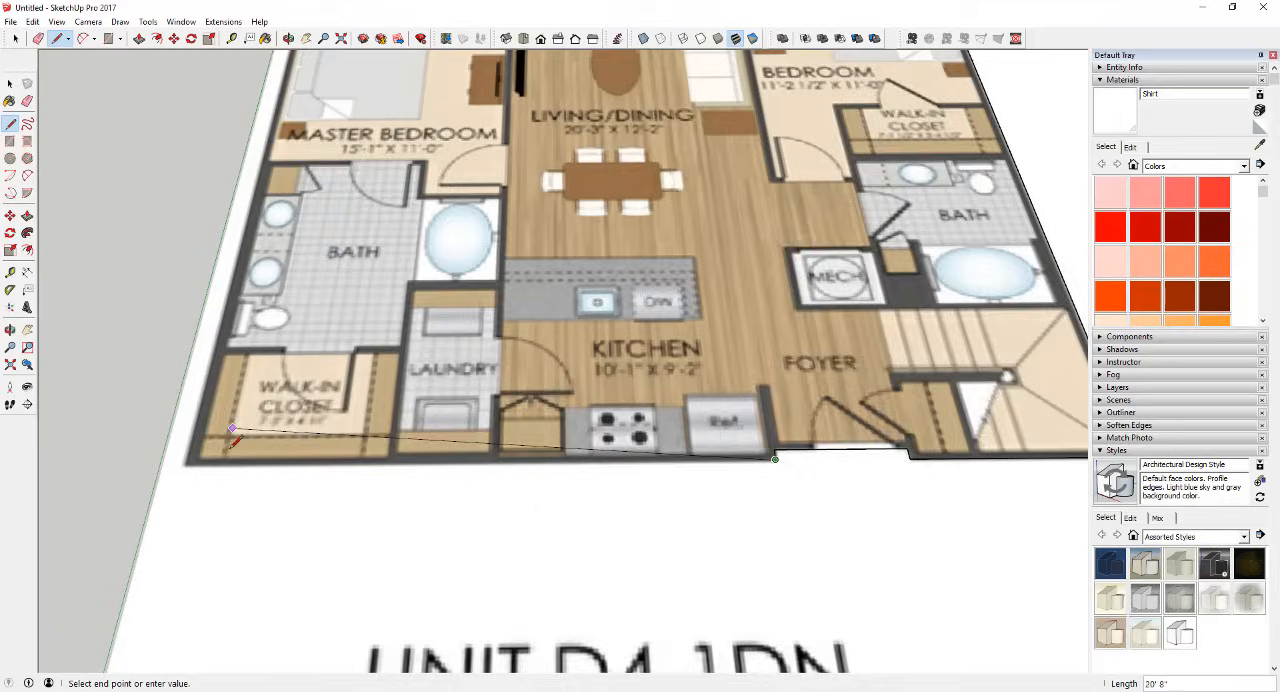
scroll(246, 452, down, 3)
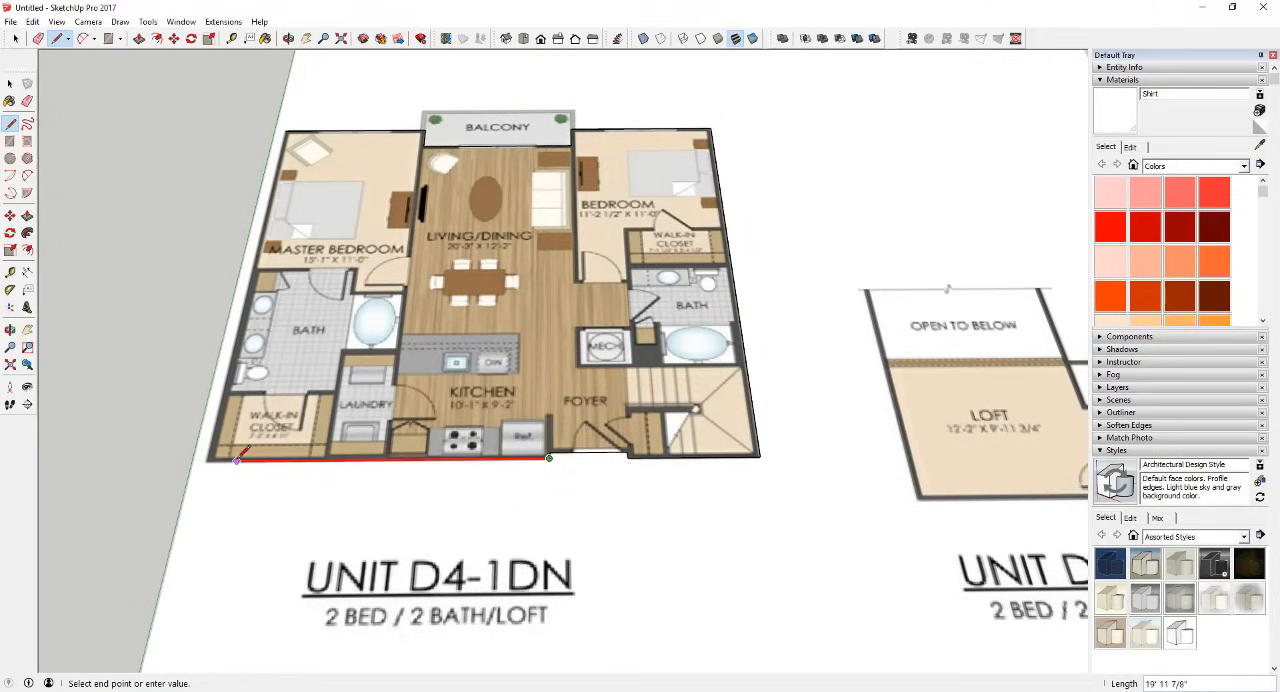
click(205, 461)
click(293, 121)
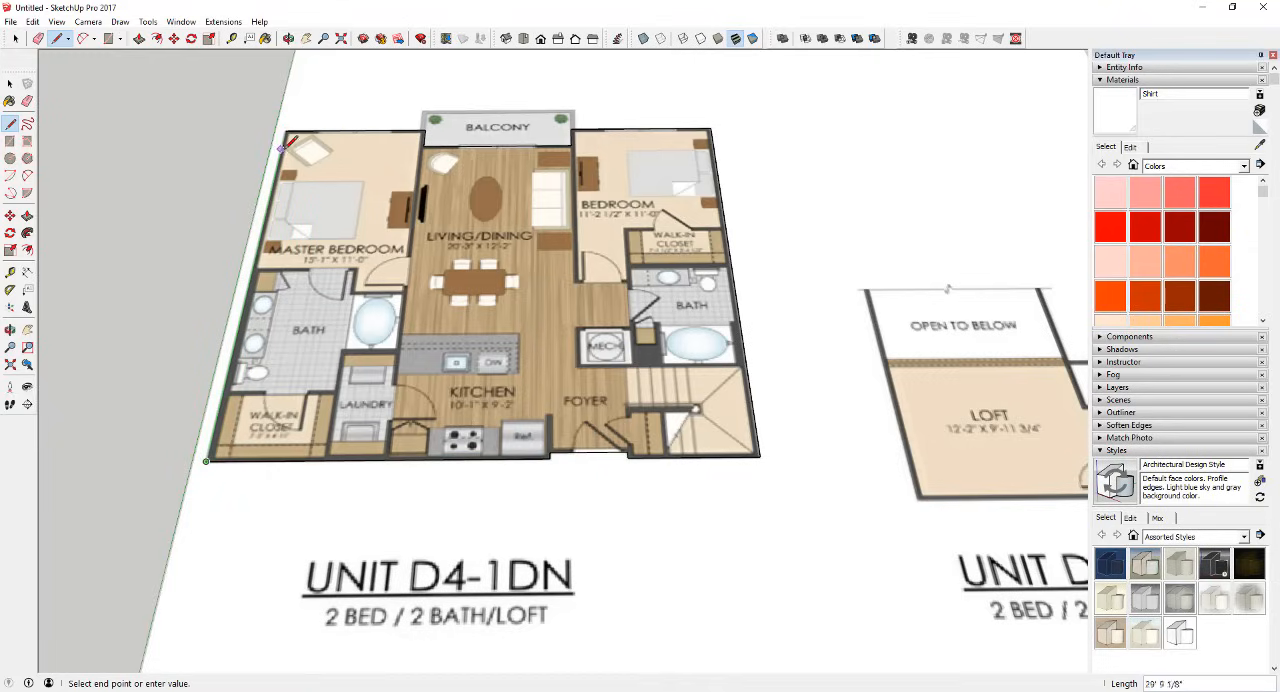
click(286, 129)
key(space)
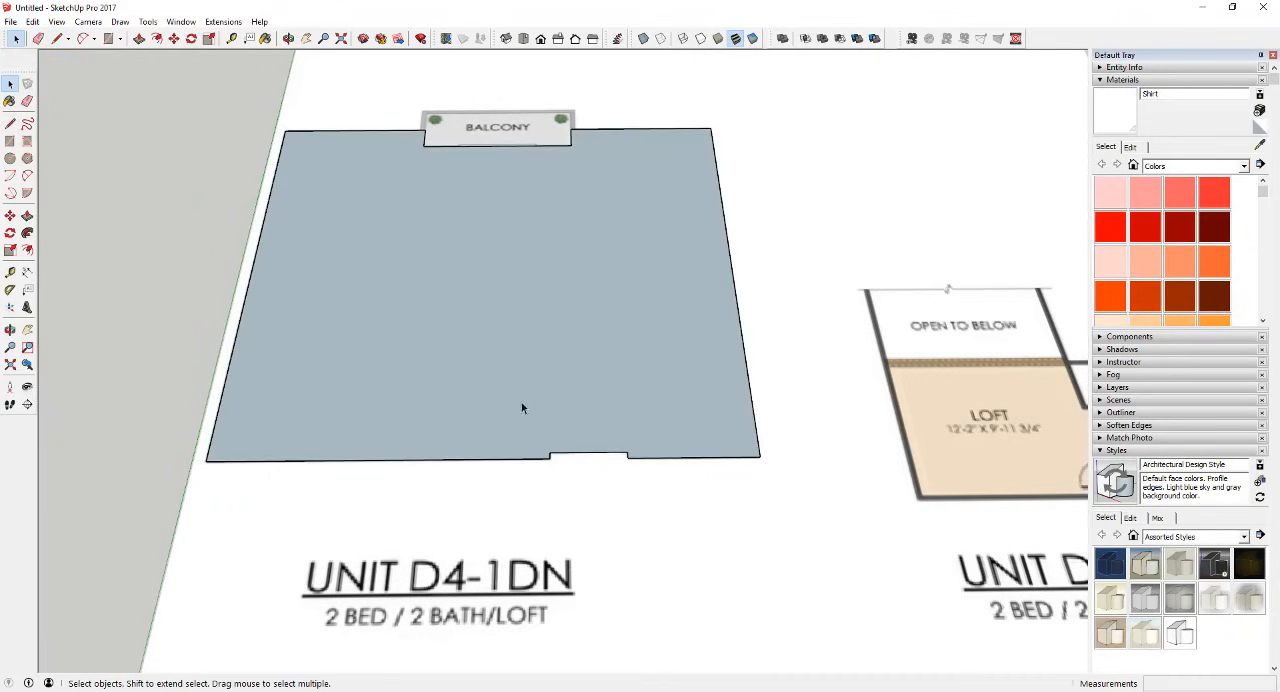
middle_drag(521, 403, 603, 268)
scroll(560, 301, up, 3)
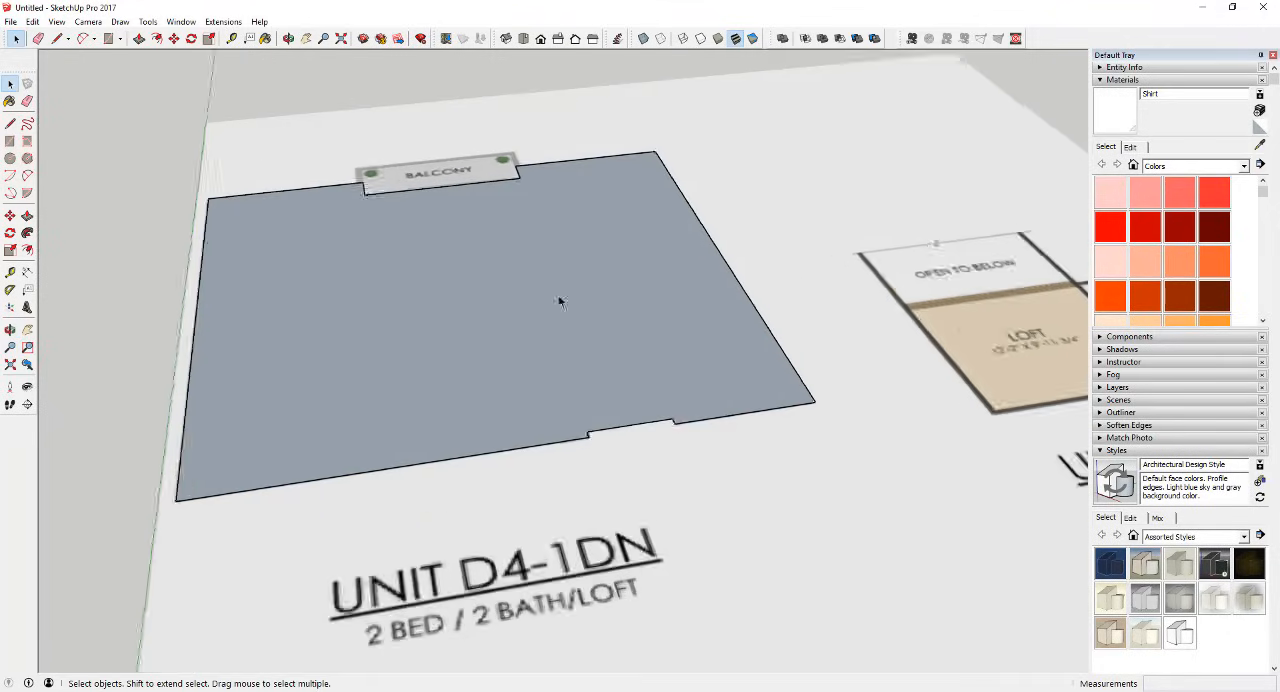
scroll(845, 360, down, 4)
scroll(545, 350, up, 4)
middle_drag(621, 374, 533, 369)
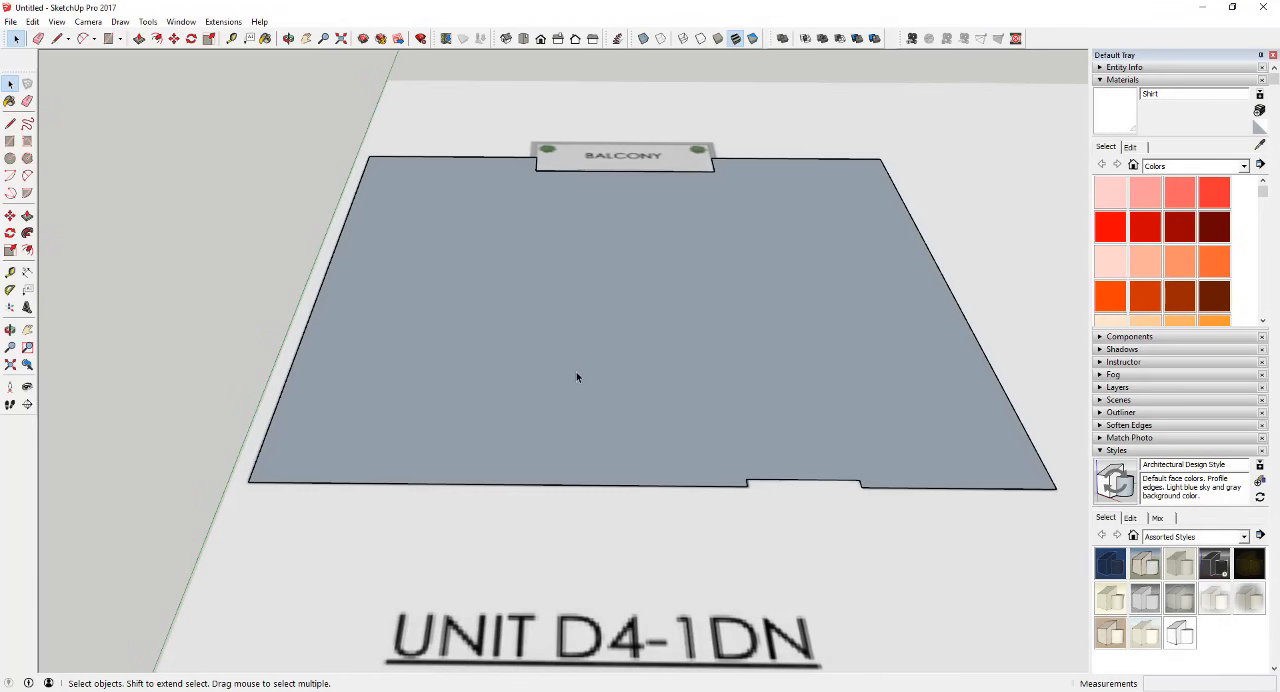
Step: Delete the traced face covering the floor plan while keeping its outline edges
click(577, 437)
key(Delete)
scroll(597, 432, up, 3)
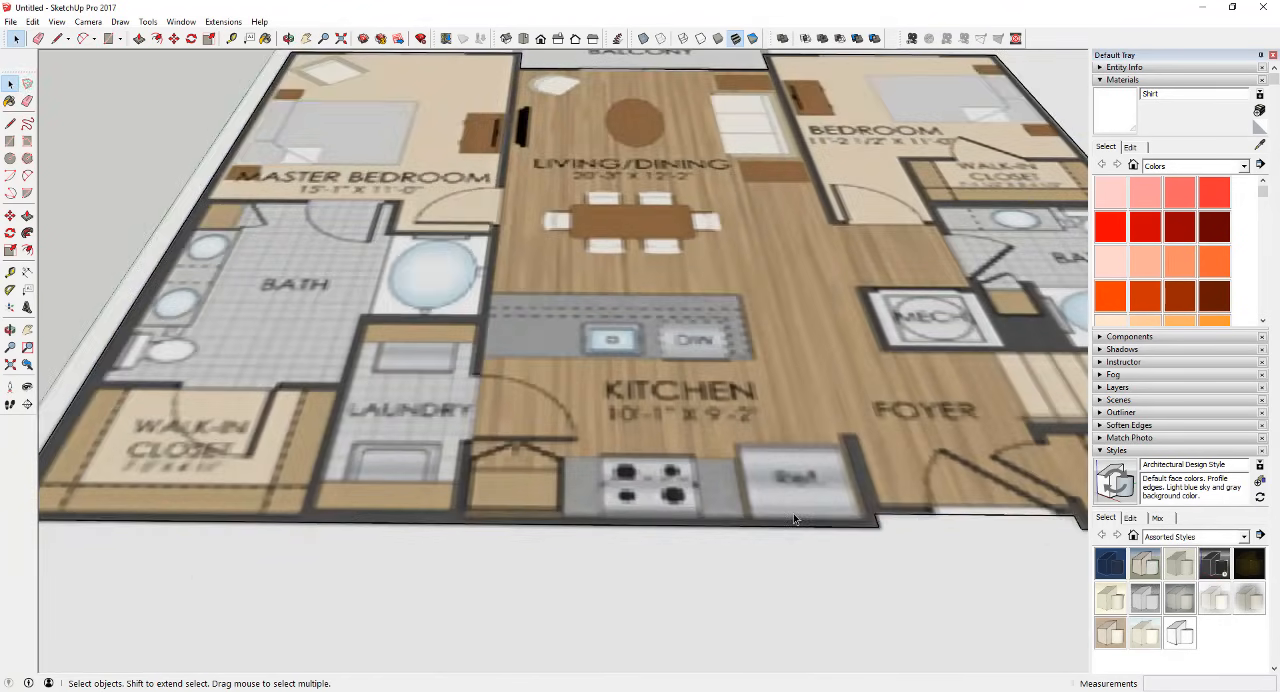
Step: Measure the thickness of the kitchen's front exterior wall beside the refrigerator
middle_drag(794, 514, 797, 536)
scroll(942, 539, up, 4)
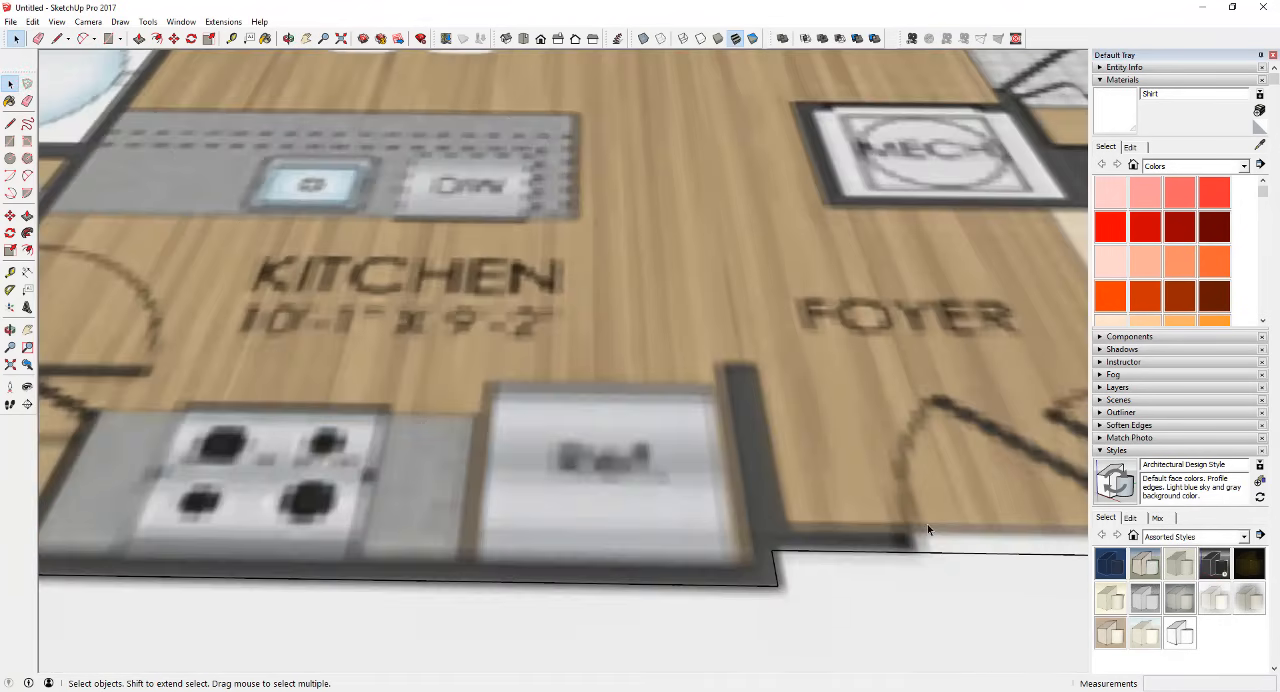
click(10, 271)
click(677, 580)
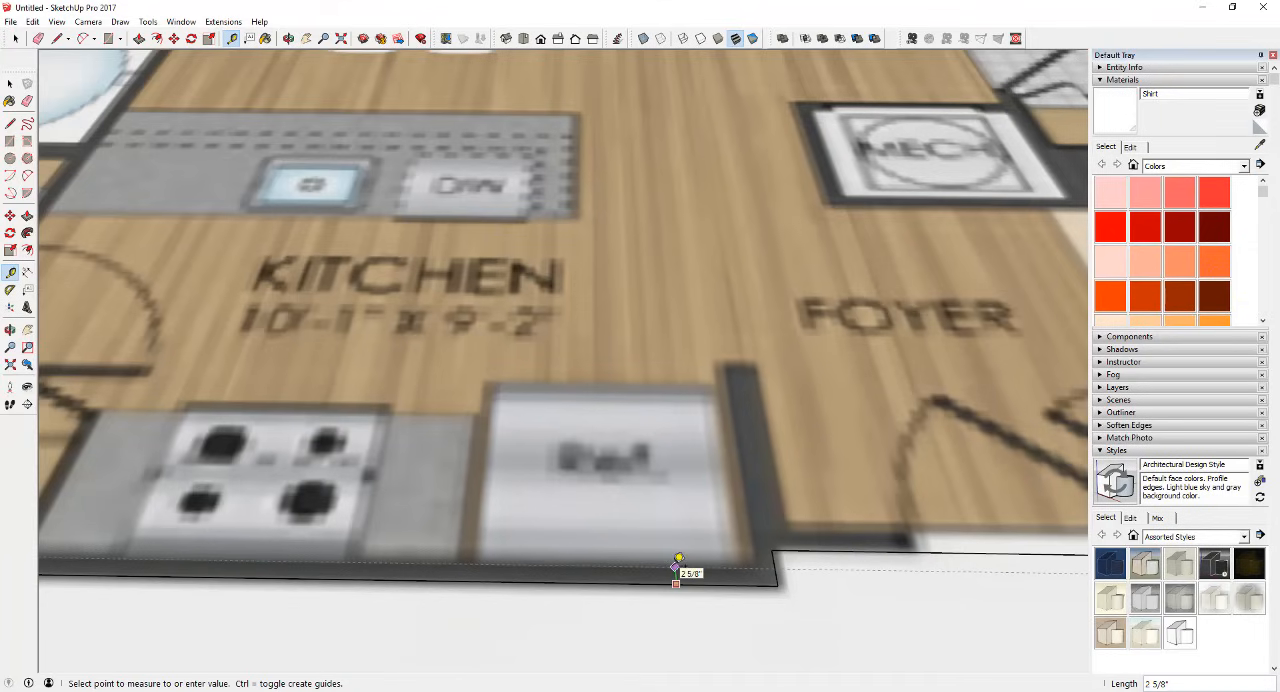
scroll(677, 566, down, 10)
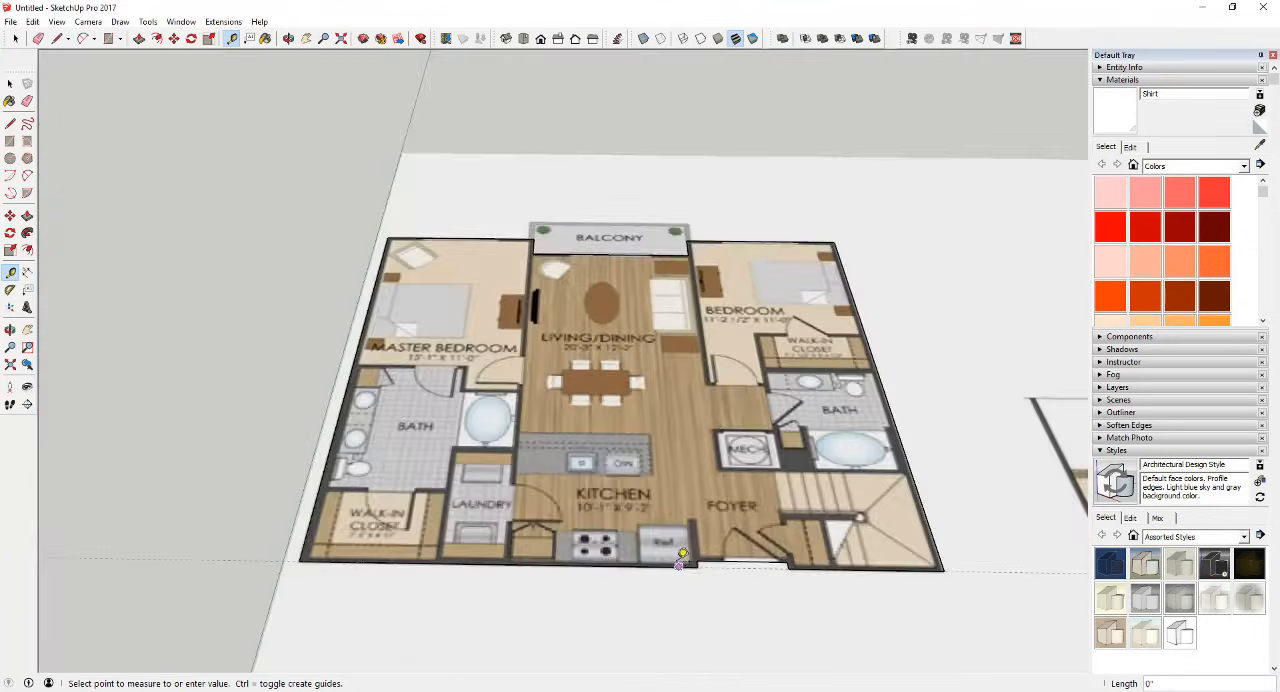
scroll(681, 556, up, 2)
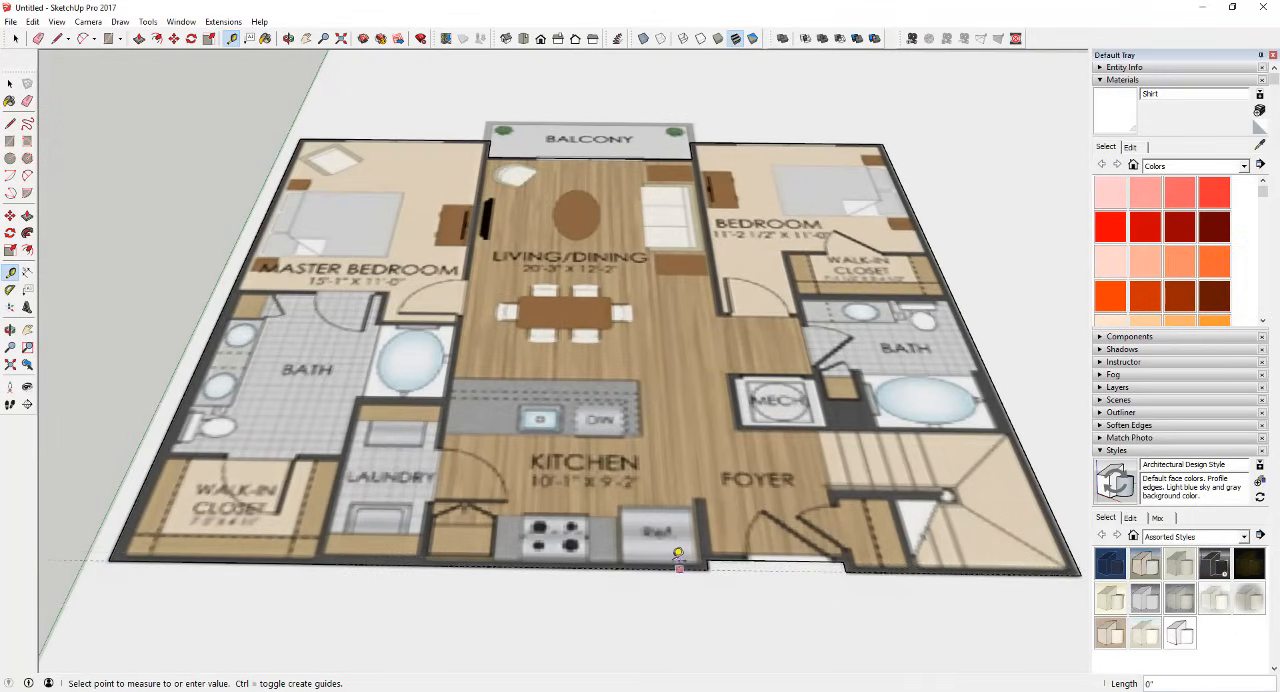
scroll(675, 556, up, 5)
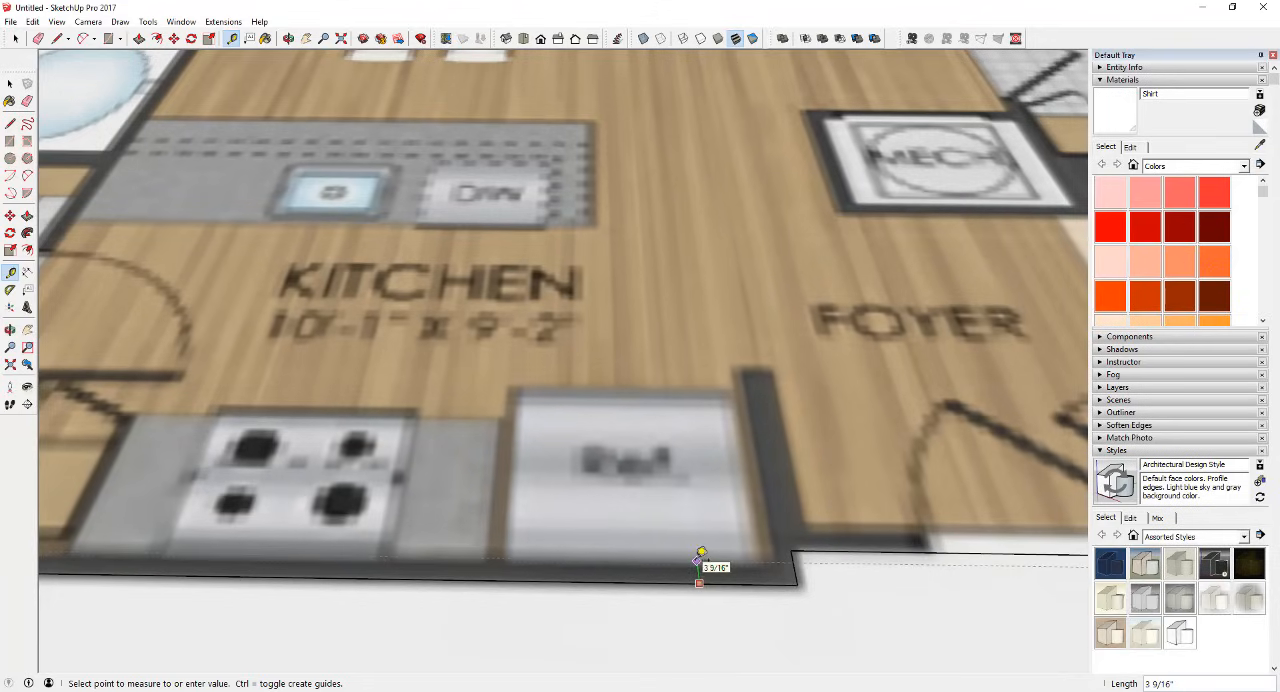
scroll(700, 556, down, 10)
key(space)
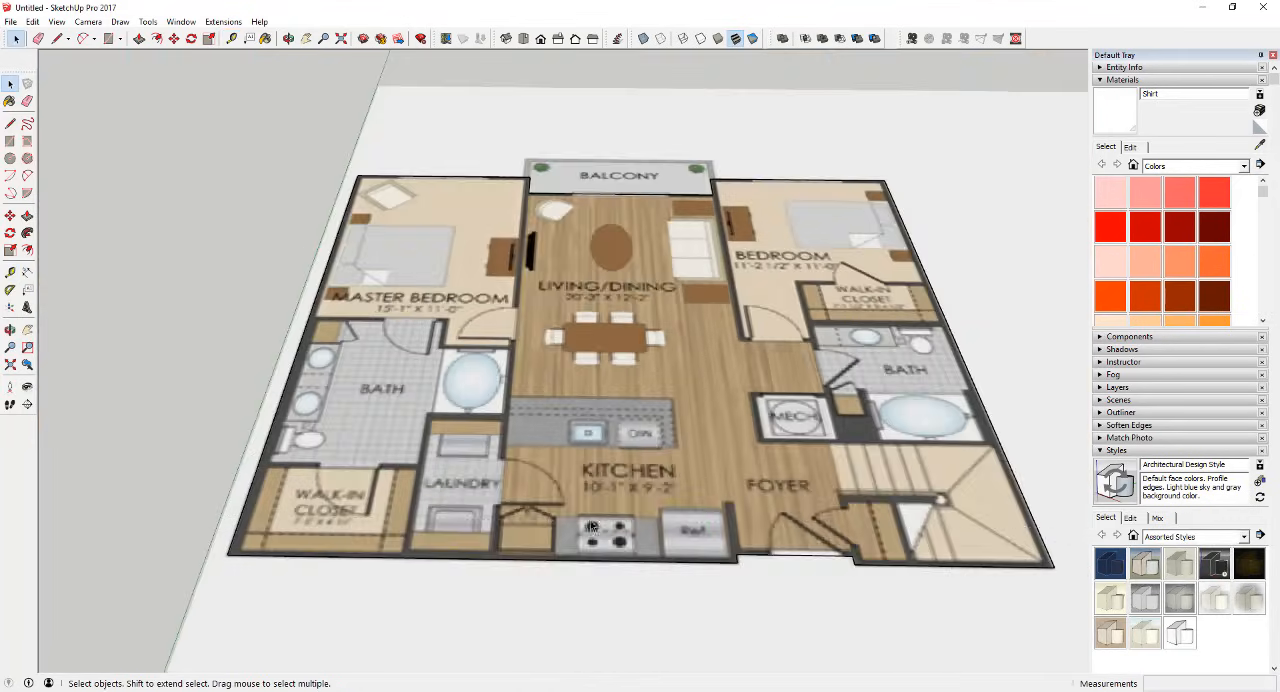
Step: Measure the thickness of the exterior side wall beside the master bath's sinks
scroll(264, 416, up, 6)
scroll(264, 416, up, 2)
click(10, 272)
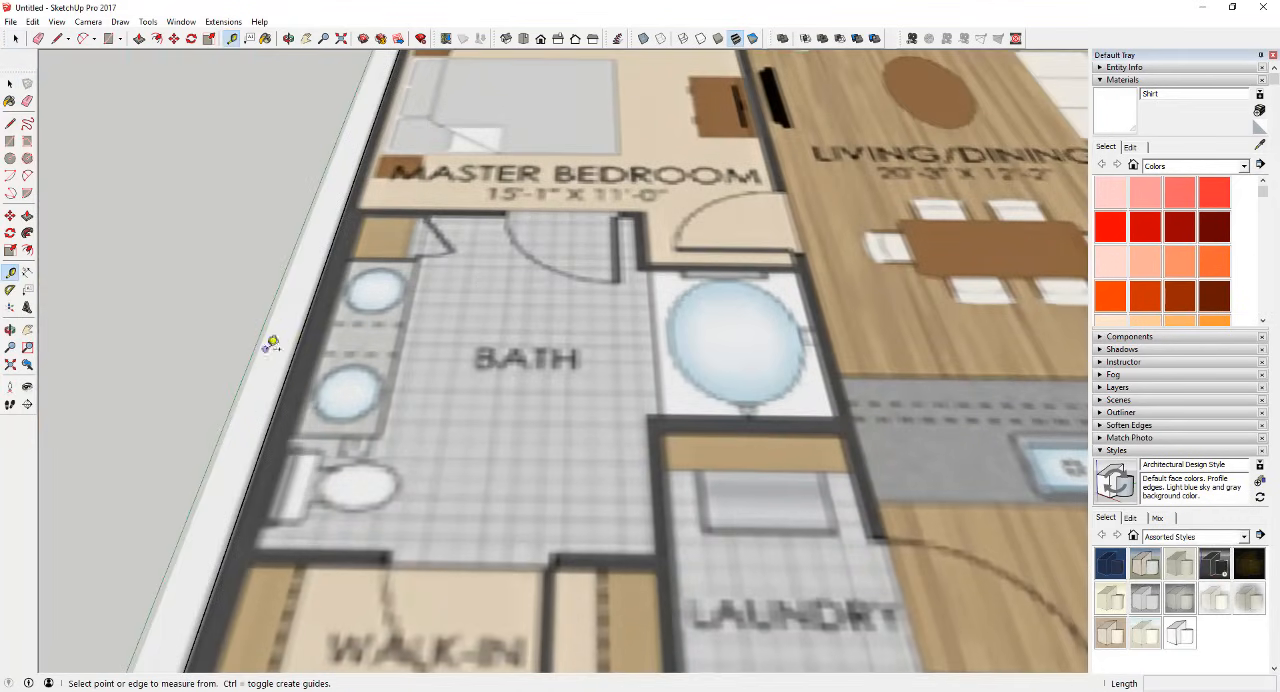
click(300, 342)
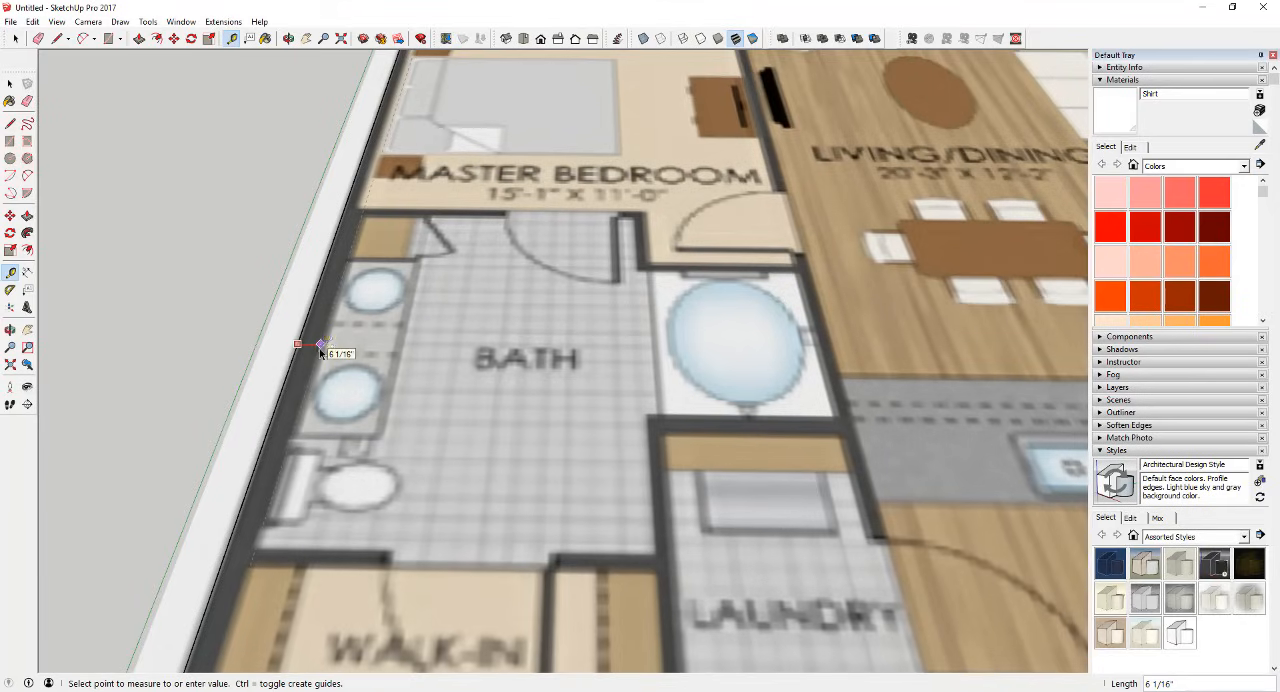
key(space)
scroll(321, 358, down, 5)
middle_drag(346, 418, 411, 392)
scroll(870, 405, up, 4)
middle_drag(870, 406, 800, 475)
scroll(950, 492, up, 5)
key(f)
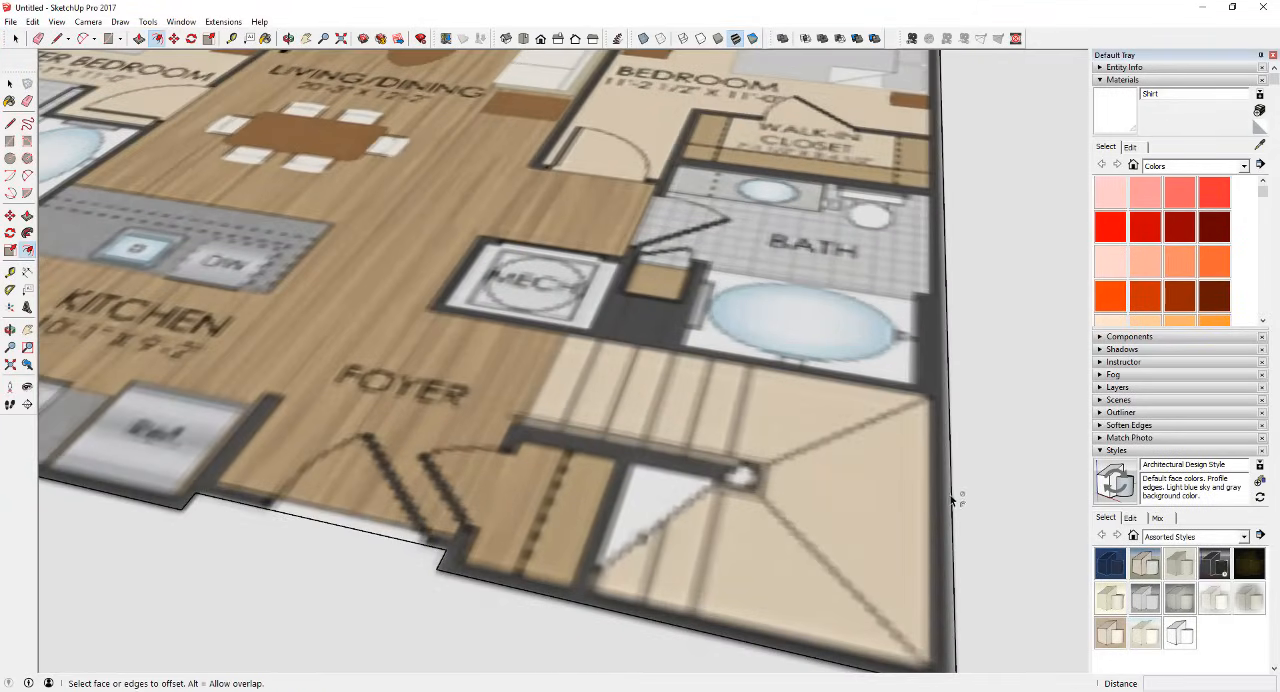
key(space)
scroll(826, 482, down, 7)
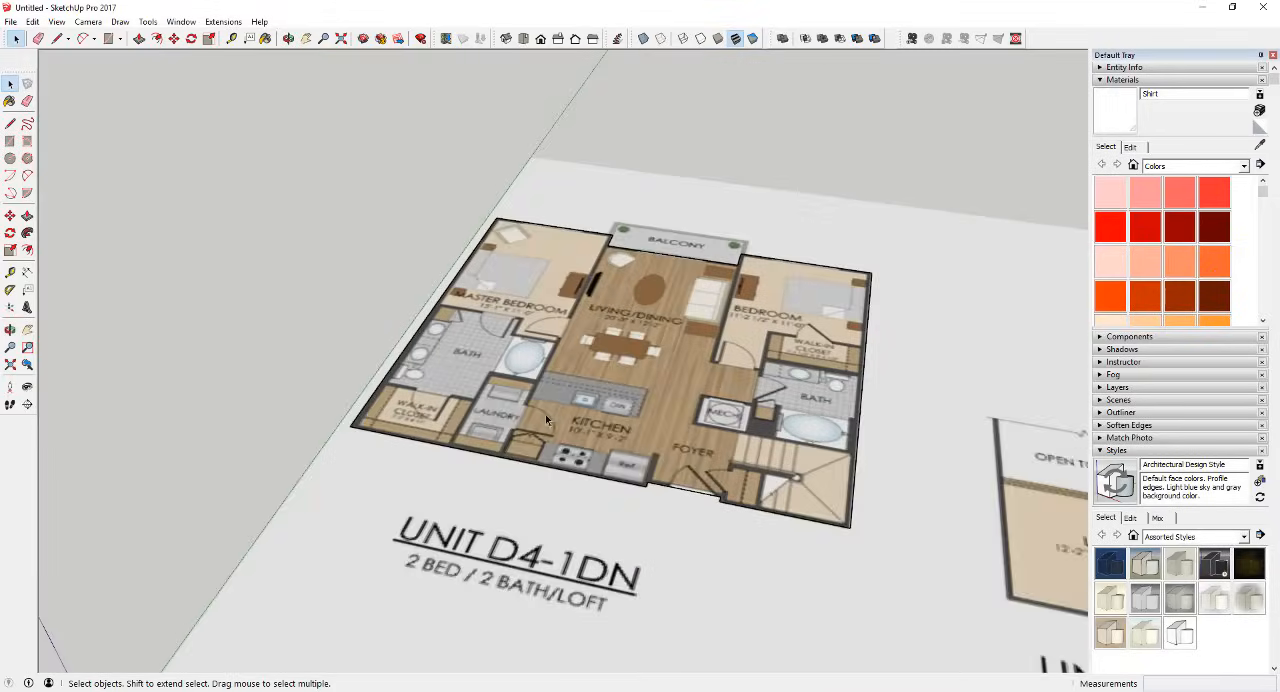
middle_drag(486, 376, 622, 362)
scroll(490, 362, up, 3)
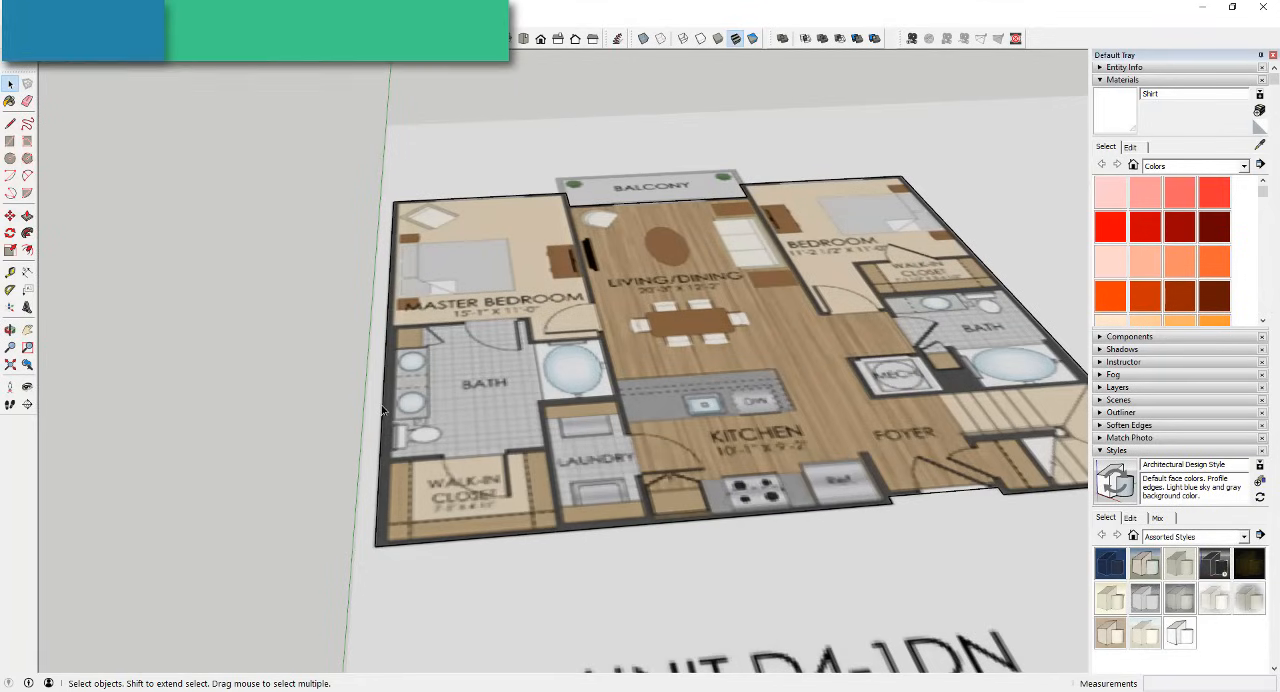
Step: Recreate the face inside the outline with a line drawn from side wall to side wall, and erase that line
key(l)
click(385, 347)
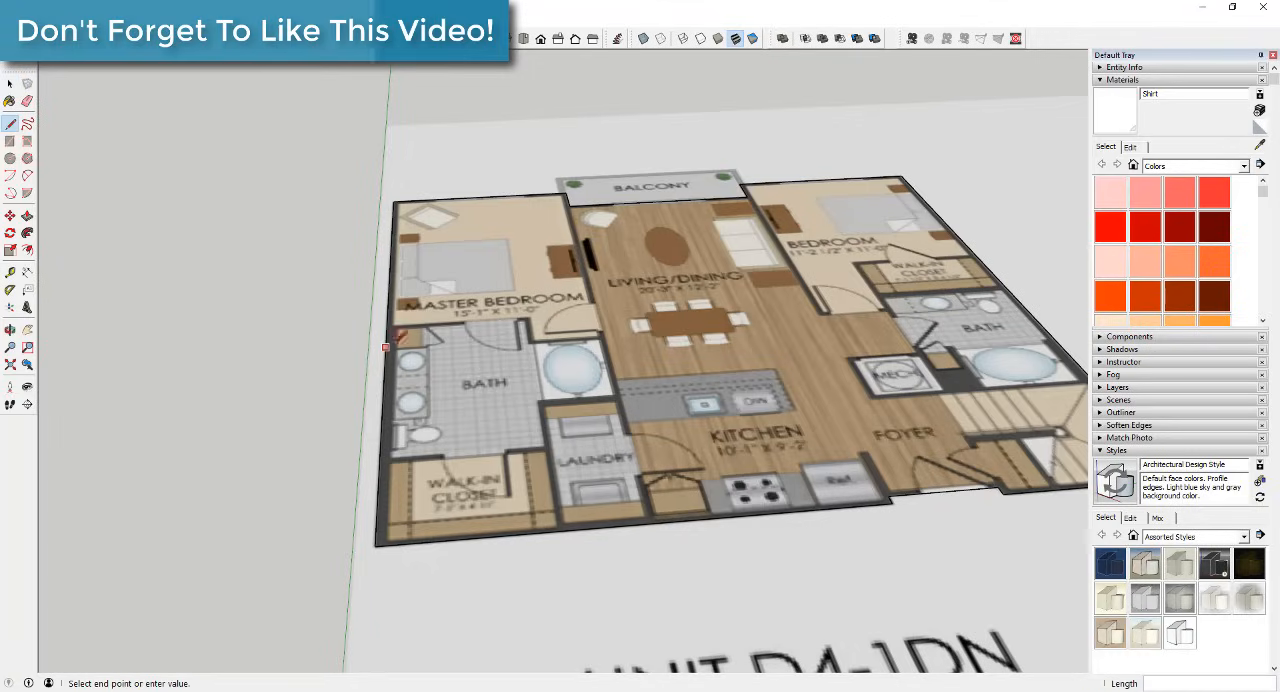
click(1010, 293)
key(e)
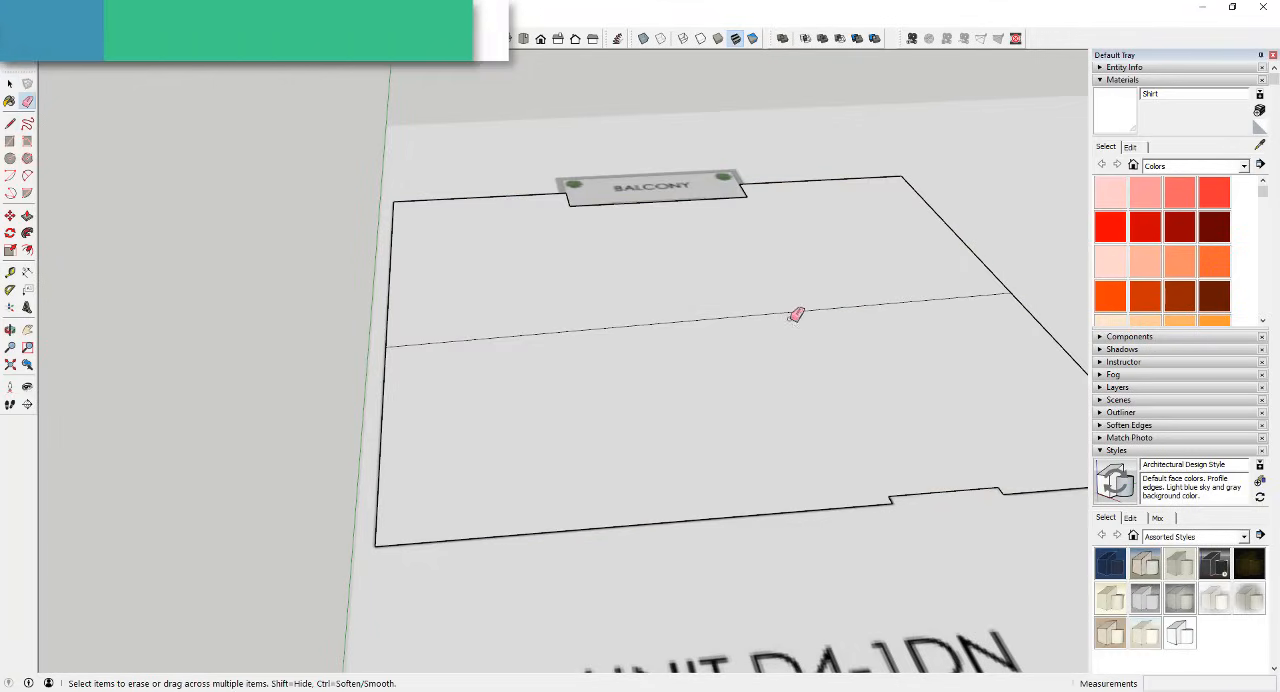
drag(789, 316, 757, 319)
key(space)
middle_drag(752, 320, 670, 341)
Step: Offset the floor plan face's outline inward by 3 5/8" to form the exterior wall thickness
click(644, 350)
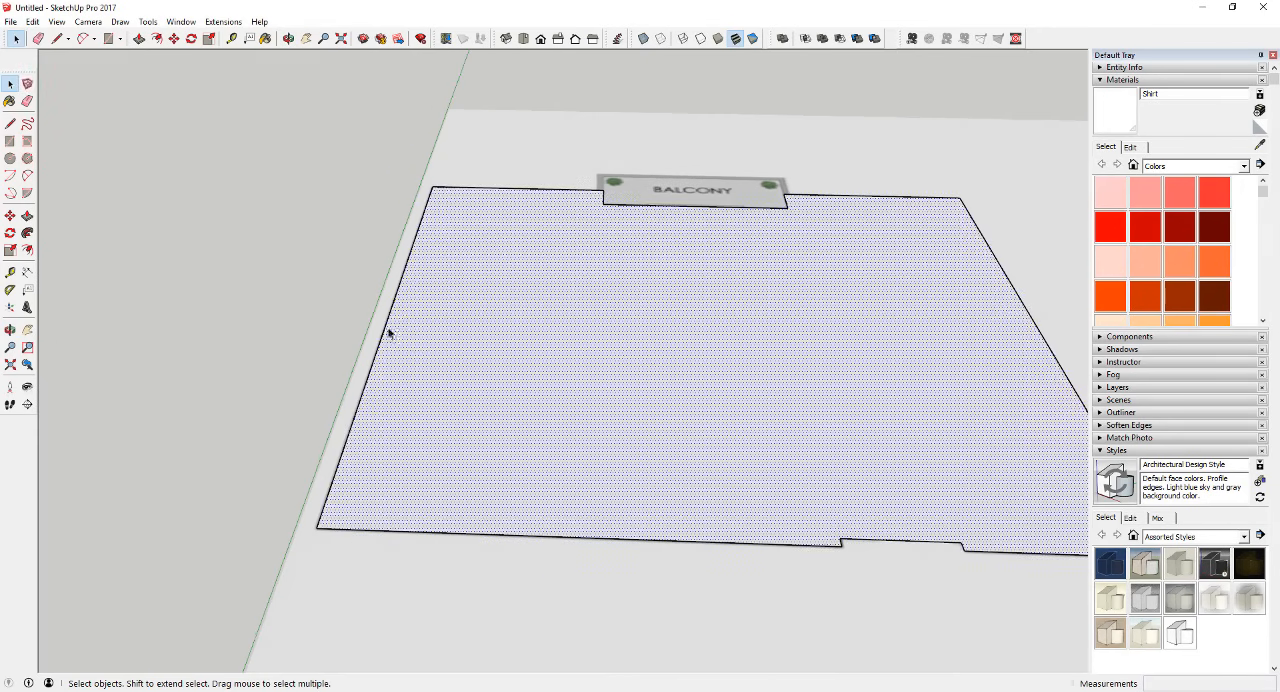
scroll(500, 320, down, 3)
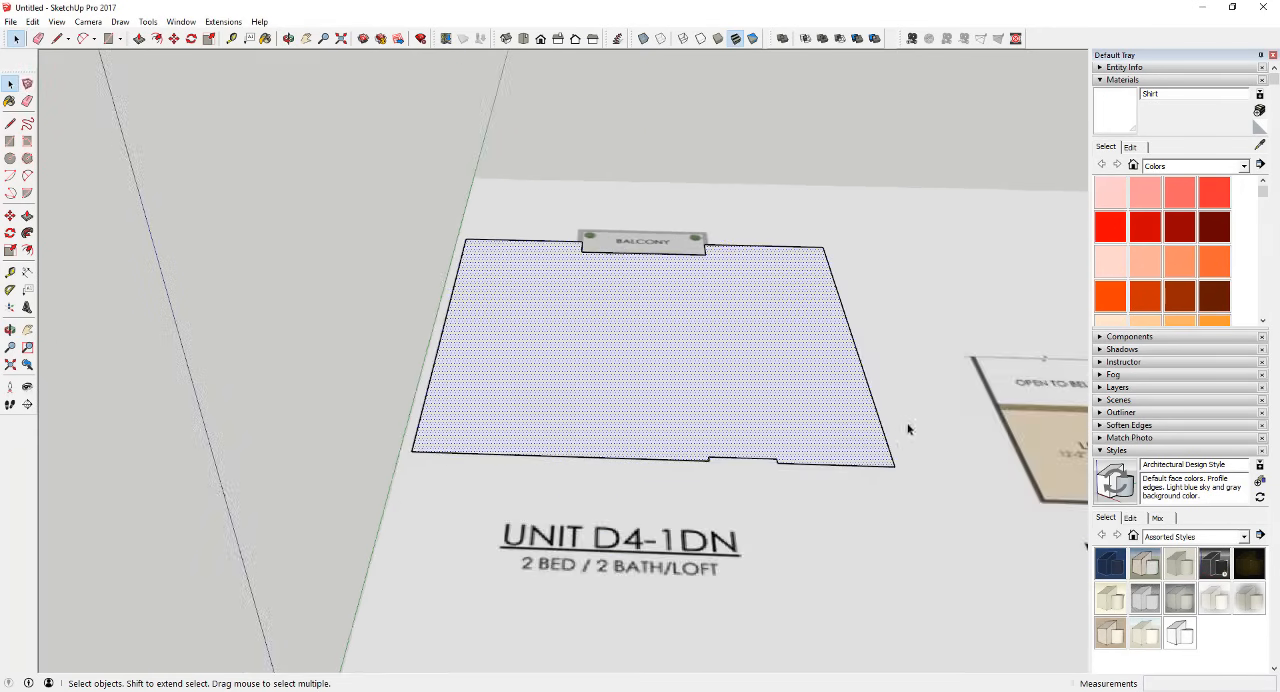
scroll(866, 423, up, 4)
key(f)
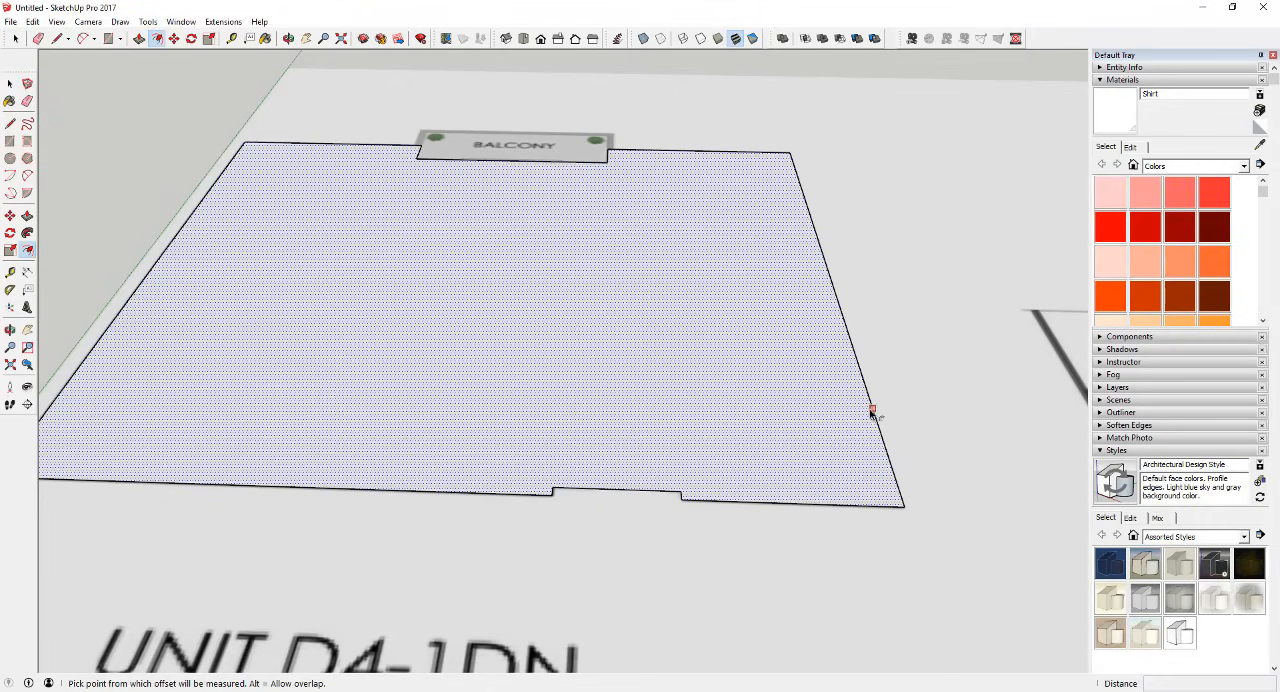
click(873, 410)
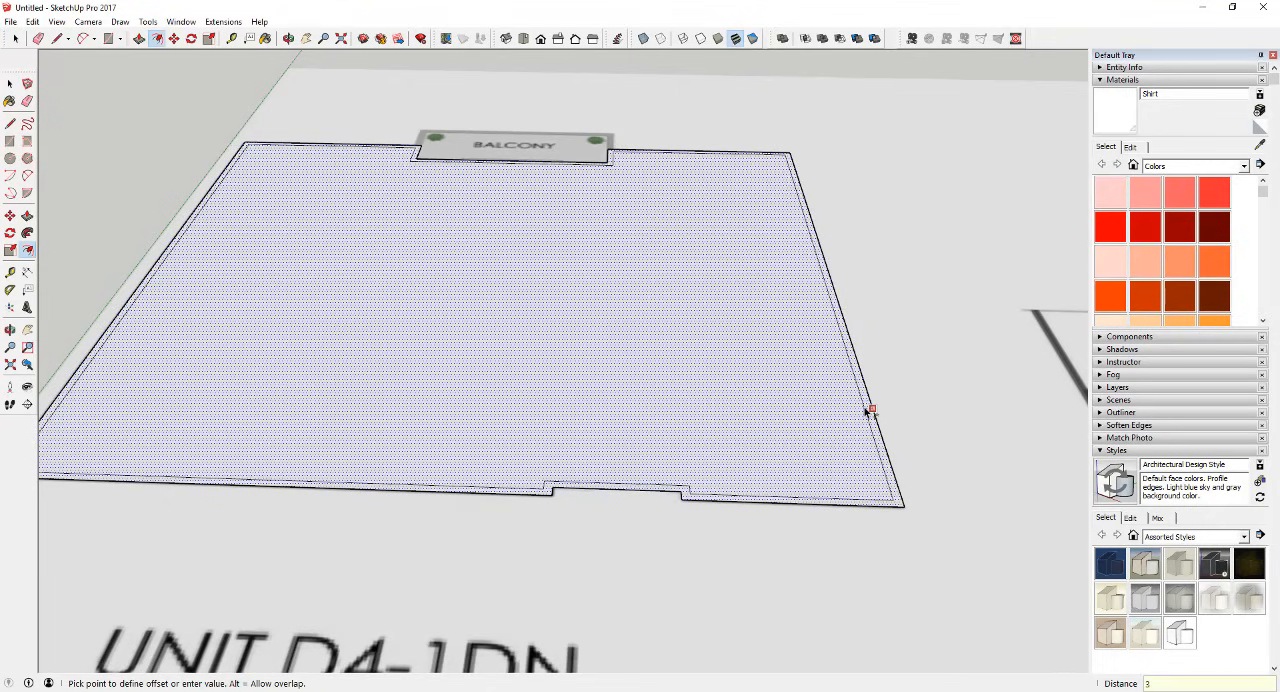
key(Escape)
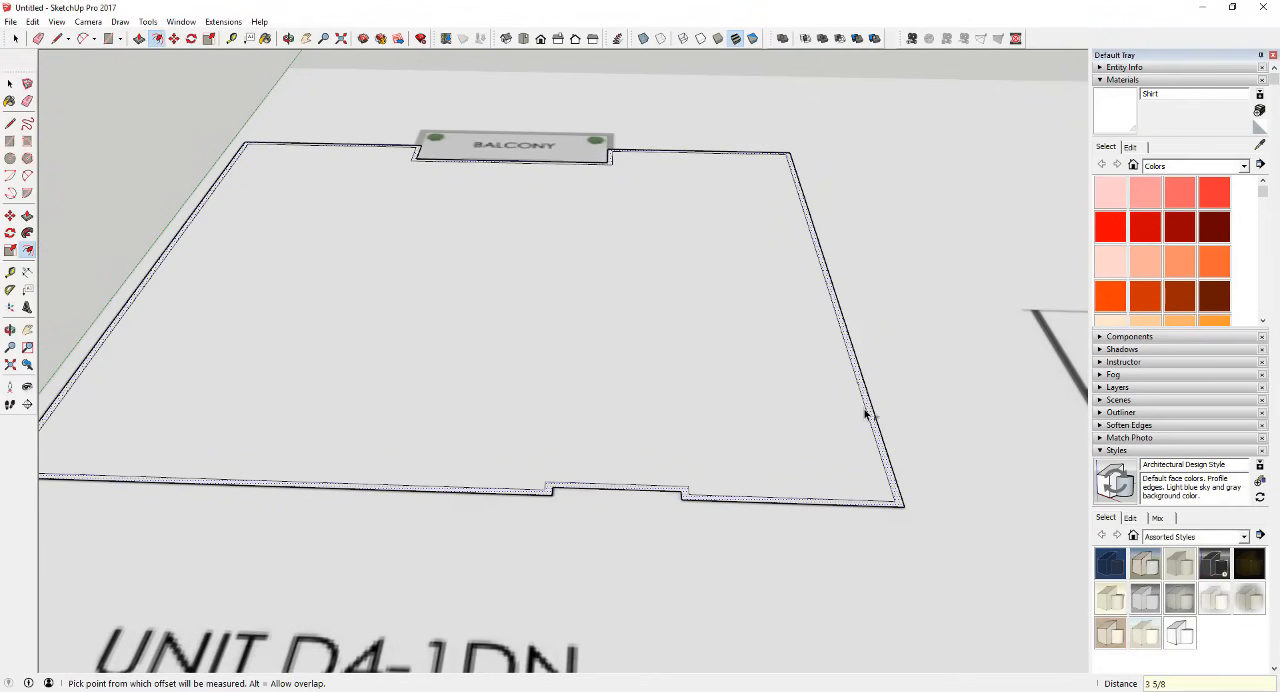
Step: Delete the inner face so that only the exterior wall band covers the floor plan
key(space)
click(803, 414)
key(Delete)
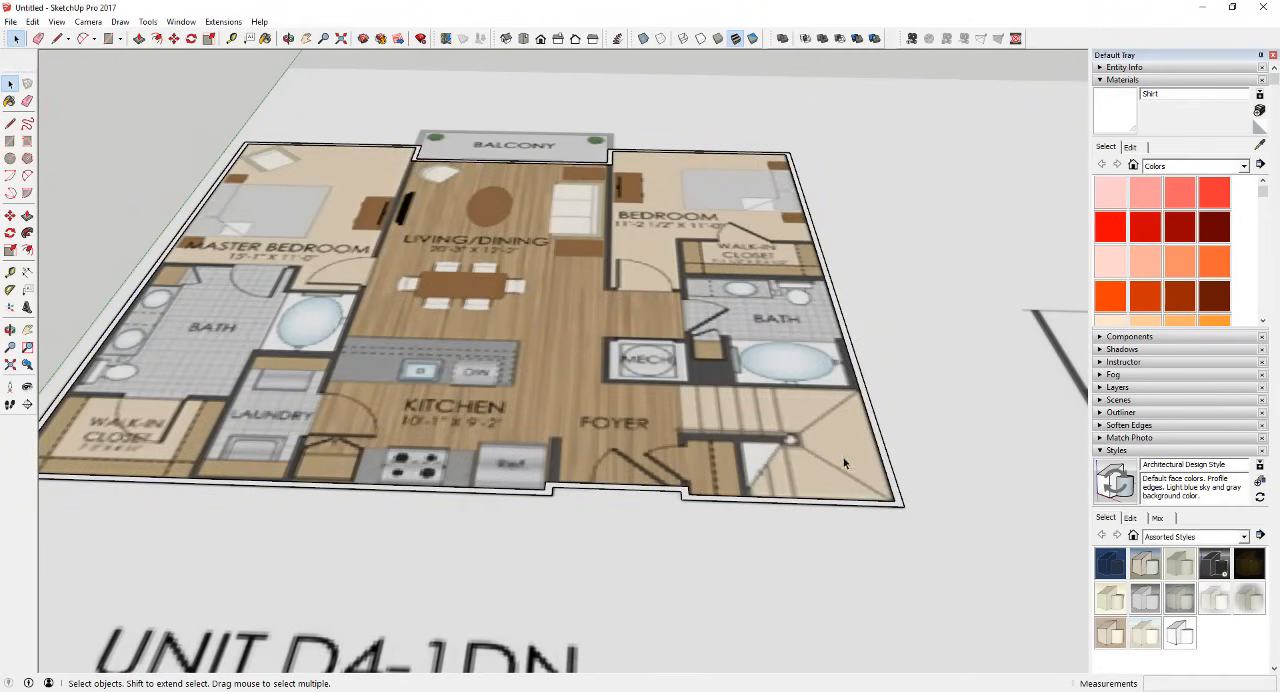
scroll(546, 487, up, 4)
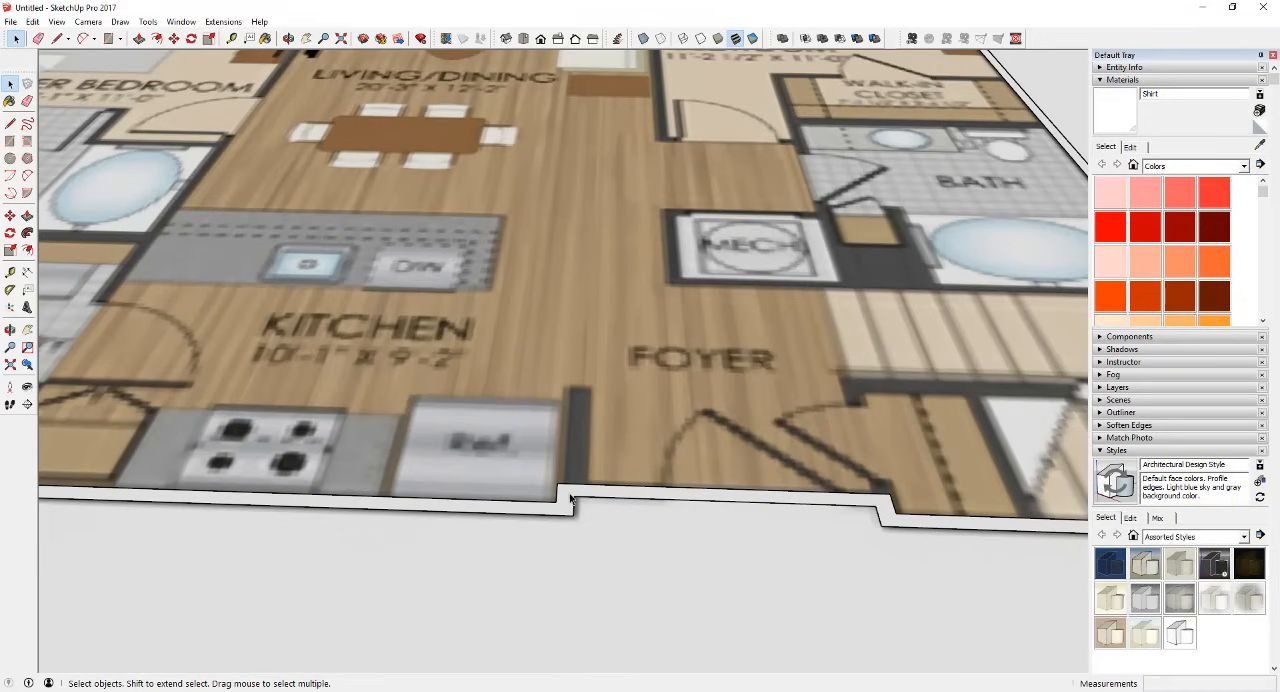
scroll(565, 497, down, 3)
scroll(565, 497, down, 1)
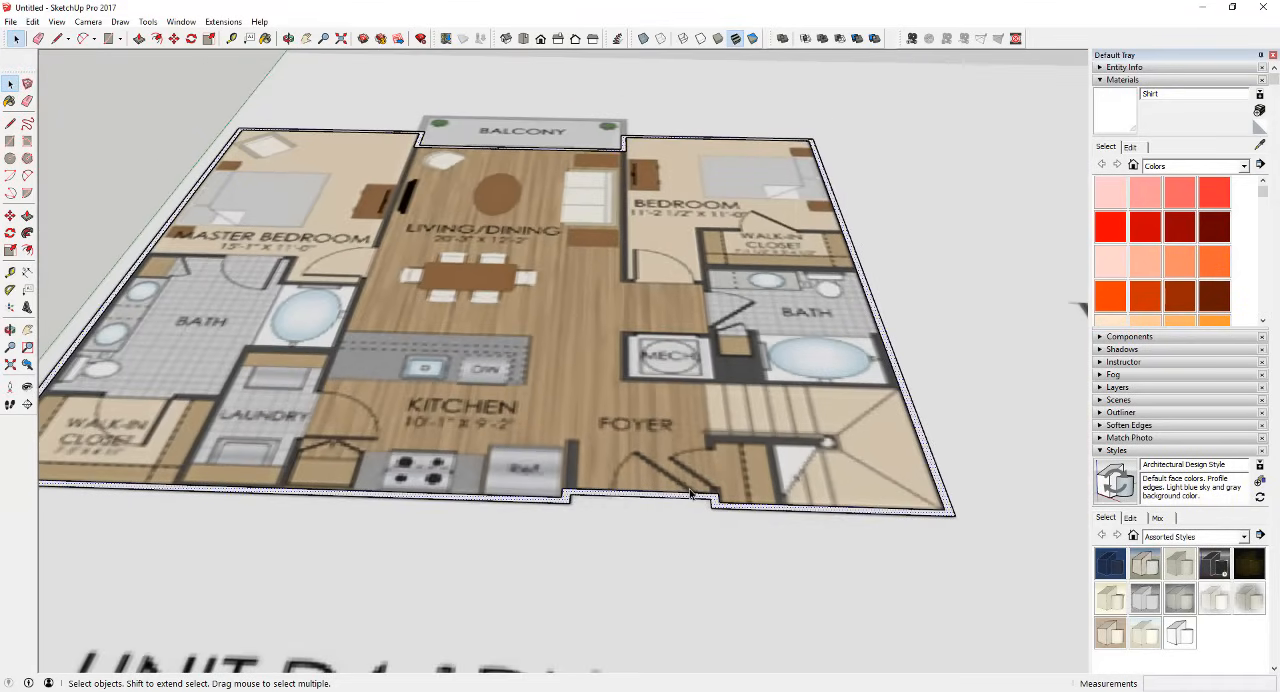
key(p)
click(700, 500)
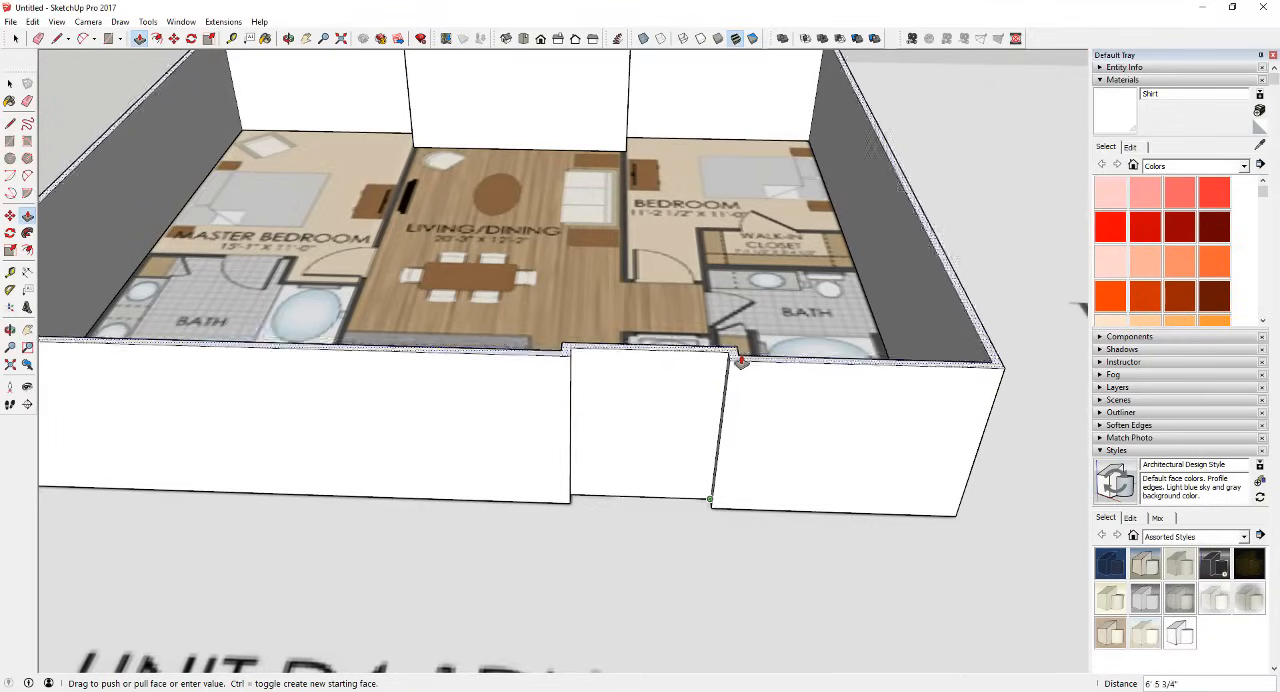
scroll(741, 362, down, 4)
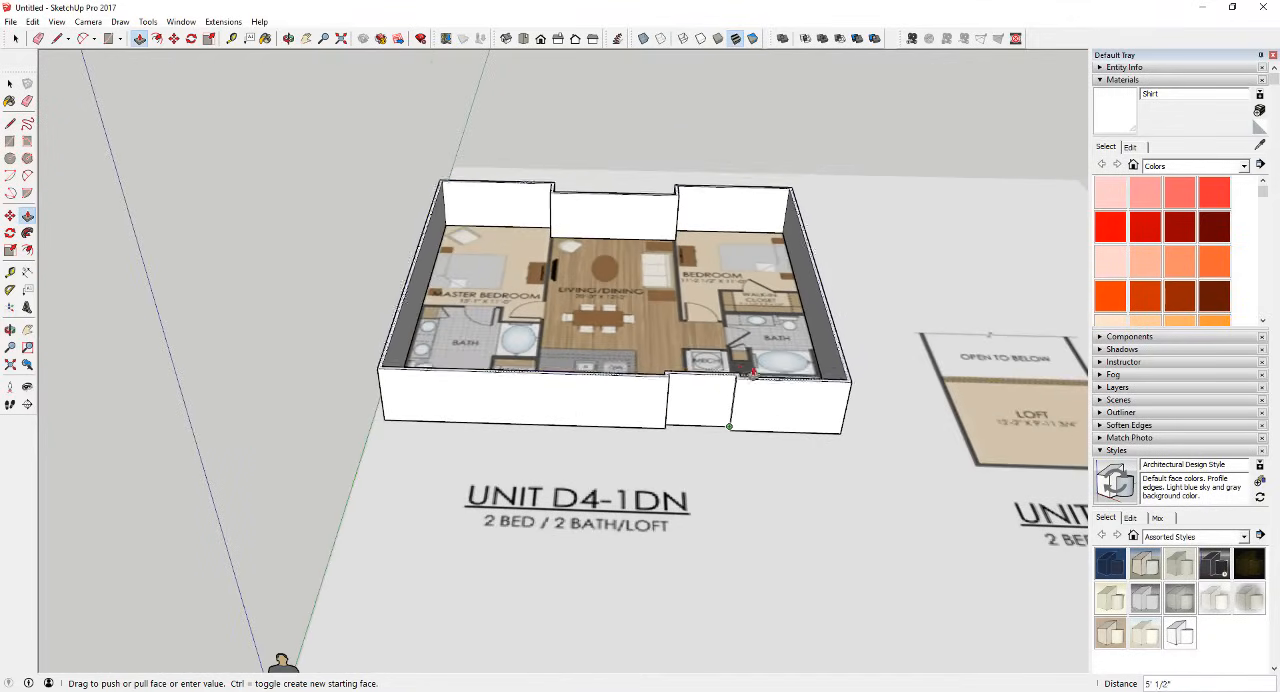
key(space)
Step: Place a guide line 6" inside the outer edge of the side wall along the walk-in closet, bath and master bedroom
scroll(830, 425, up, 5)
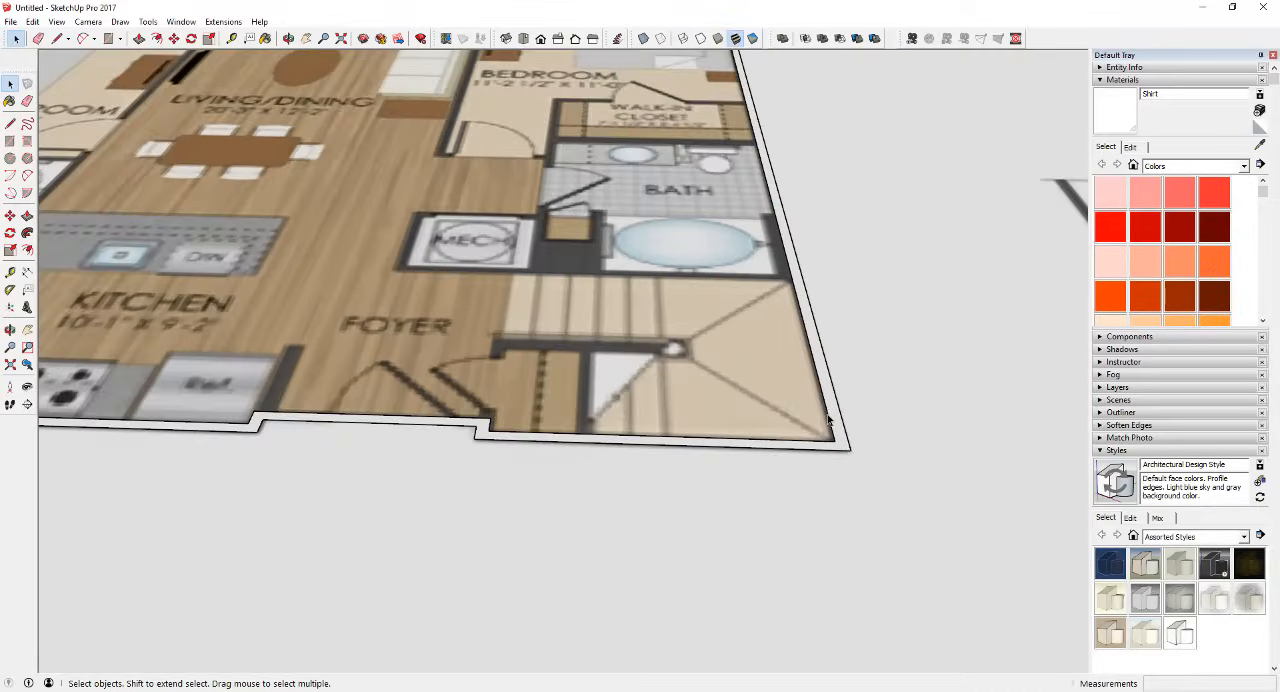
scroll(363, 363, down, 5)
scroll(414, 346, up, 6)
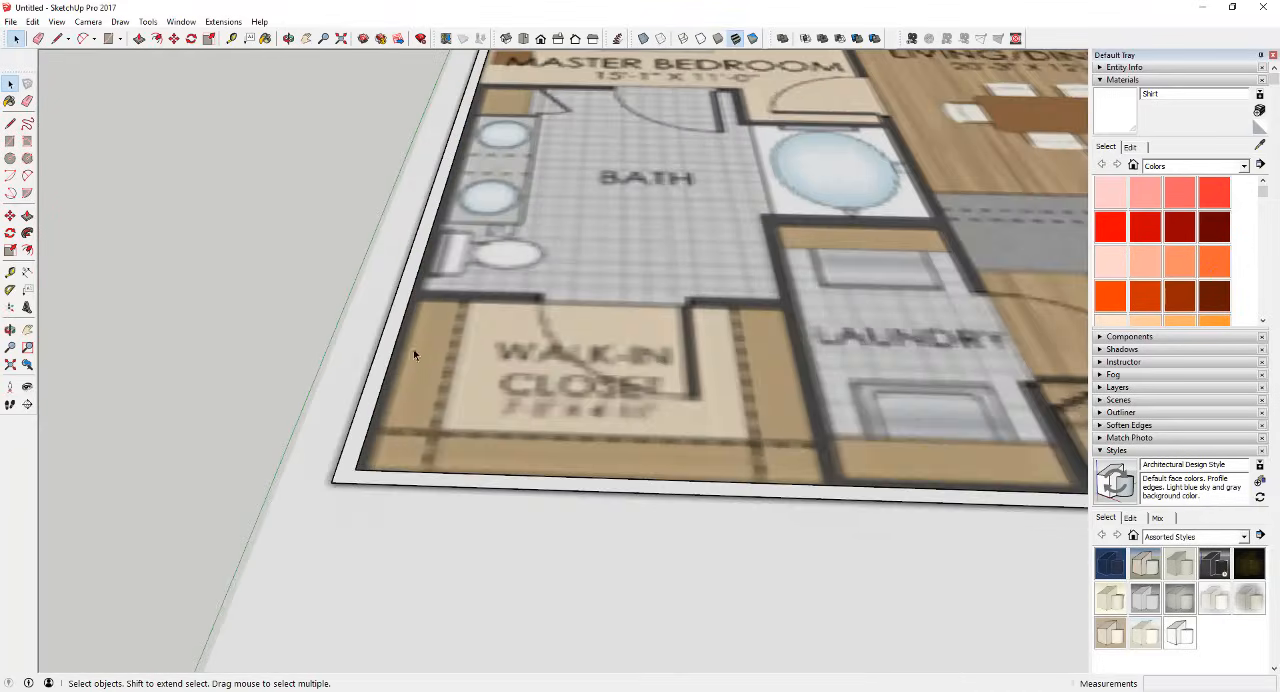
scroll(413, 349, down, 3)
scroll(479, 432, up, 4)
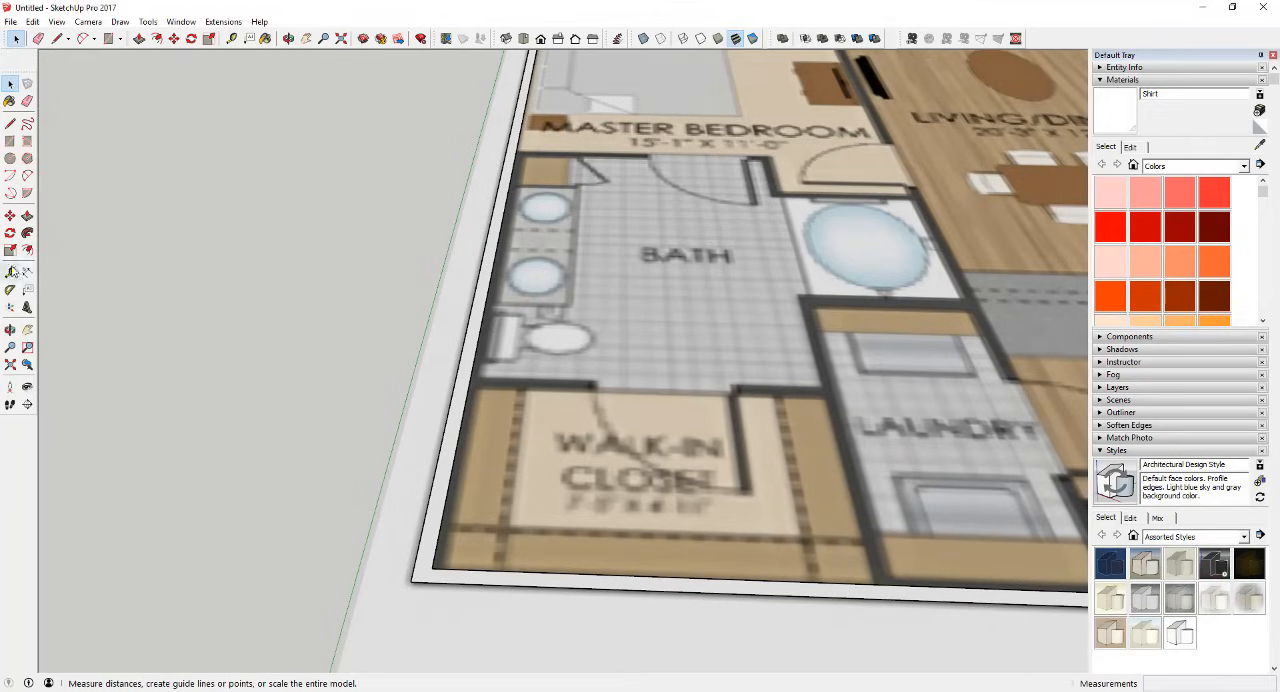
click(10, 272)
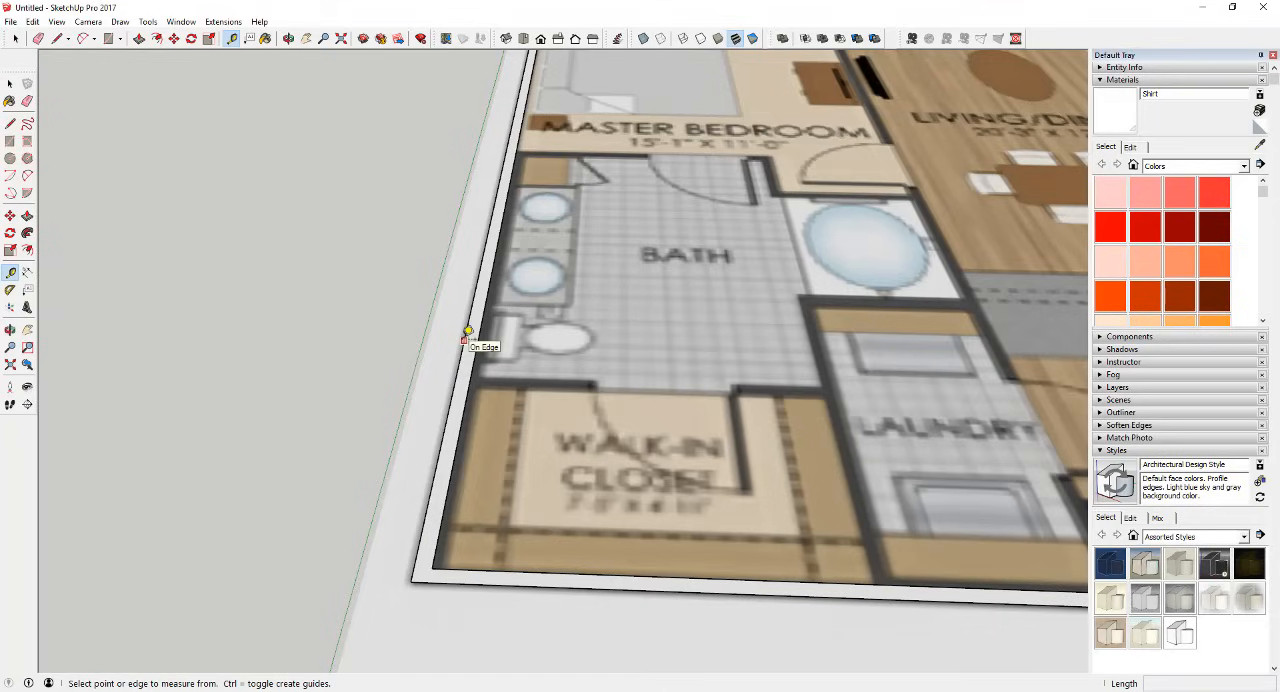
click(465, 338)
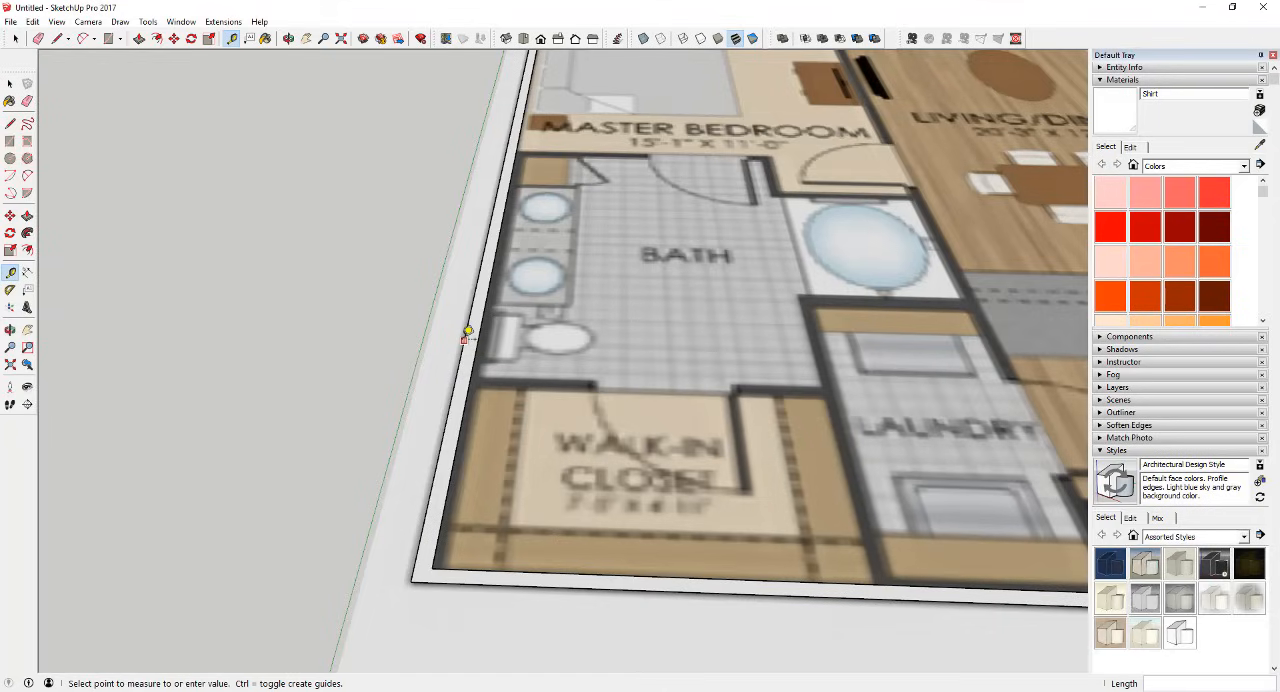
click(10, 272)
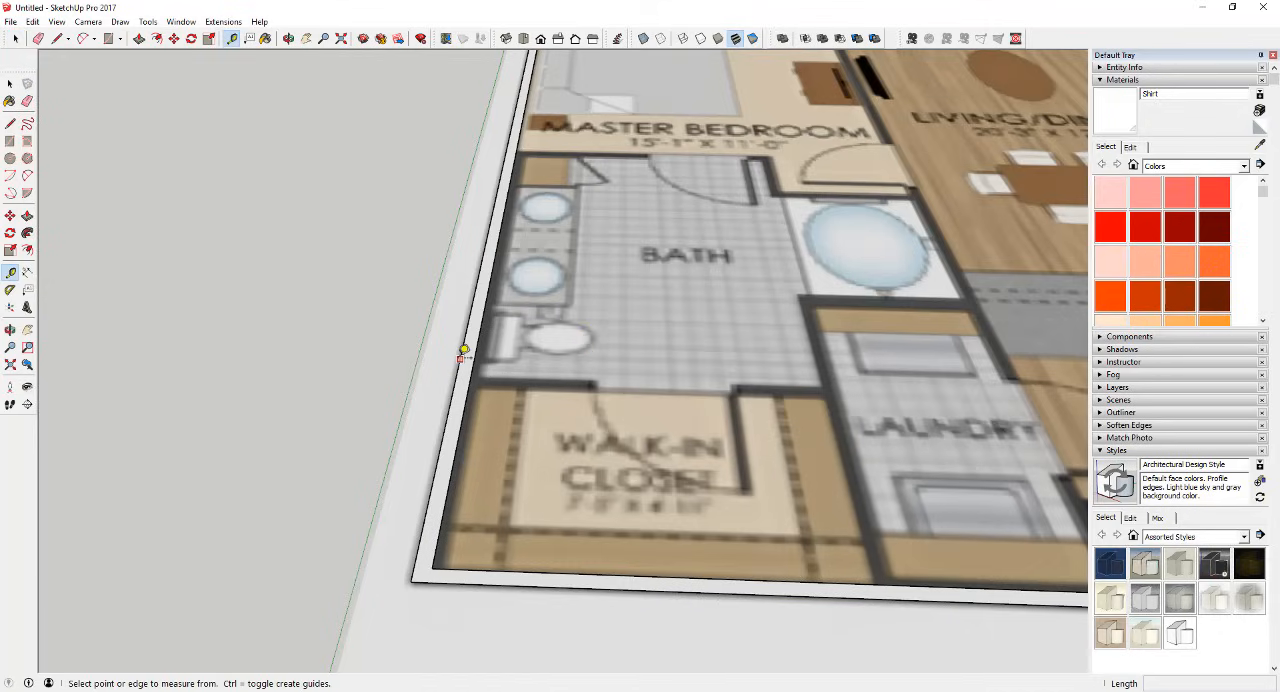
click(464, 352)
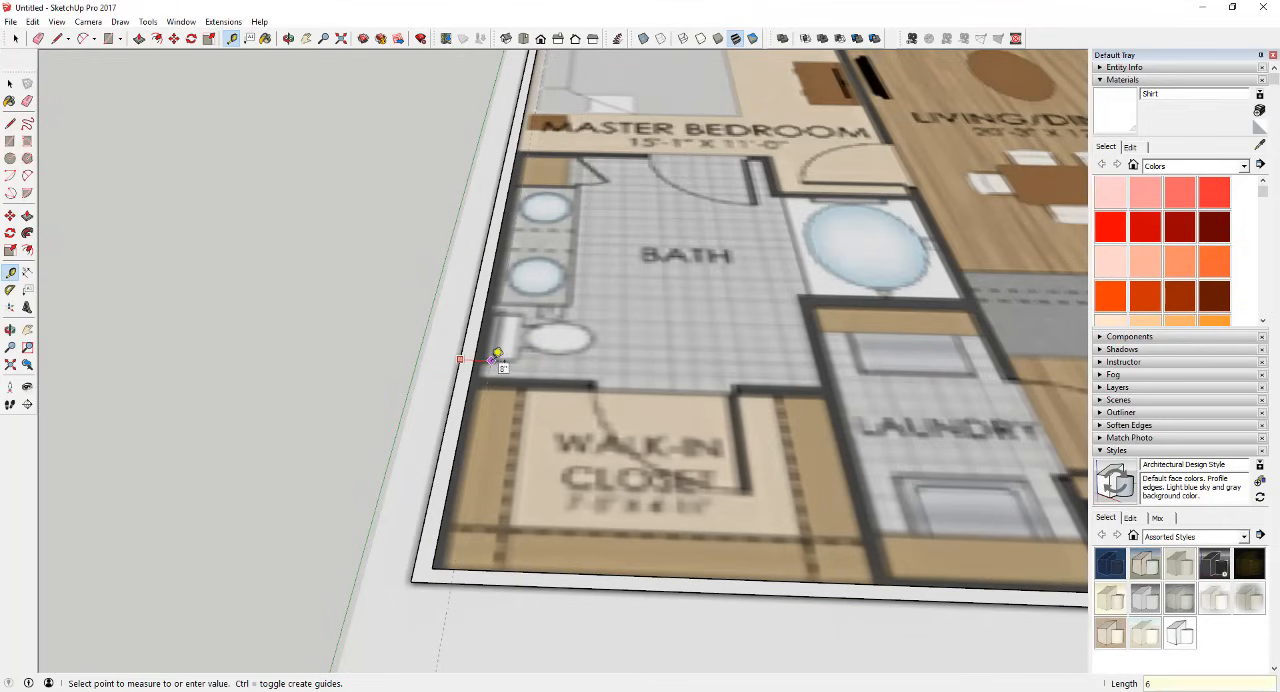
click(494, 358)
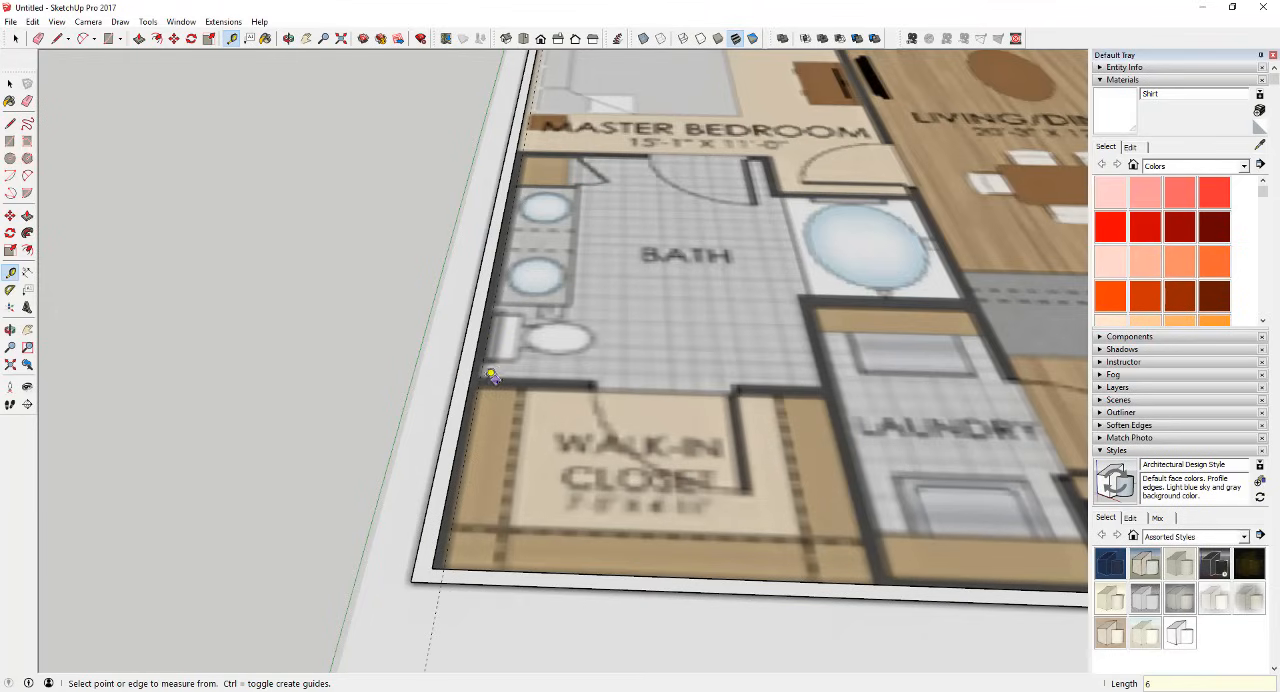
scroll(491, 376, up, 3)
scroll(533, 352, down, 5)
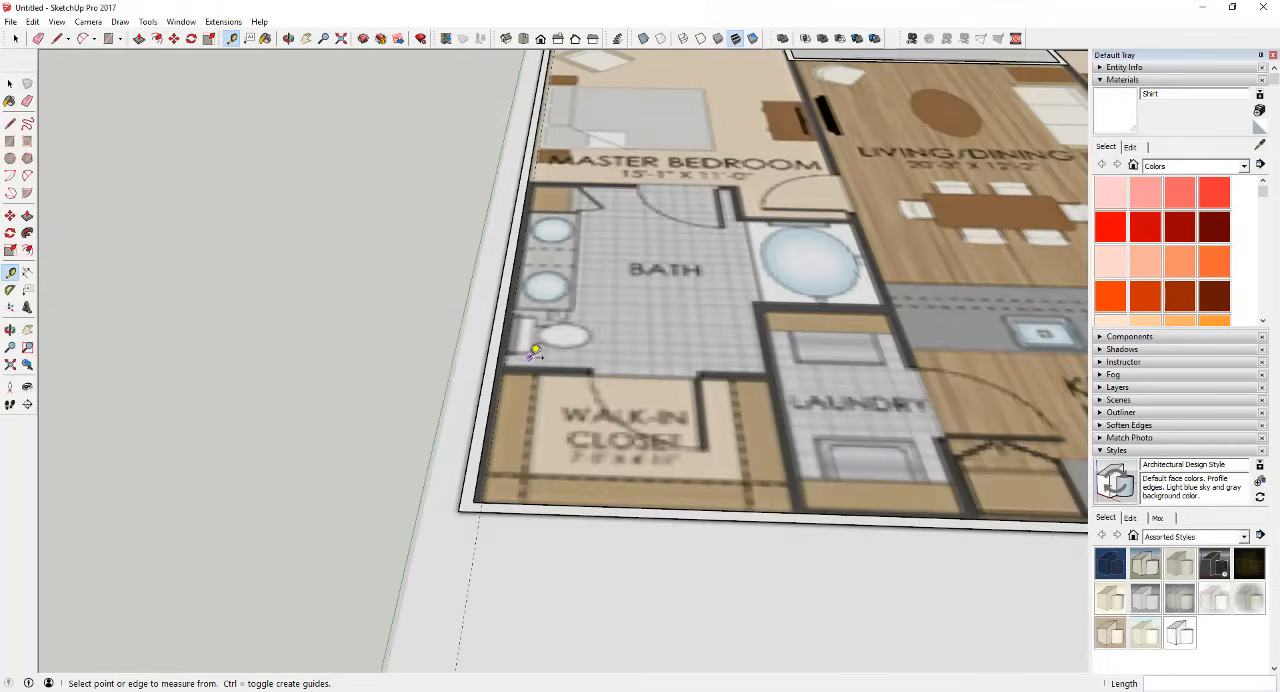
scroll(496, 427, up, 5)
scroll(498, 427, down, 5)
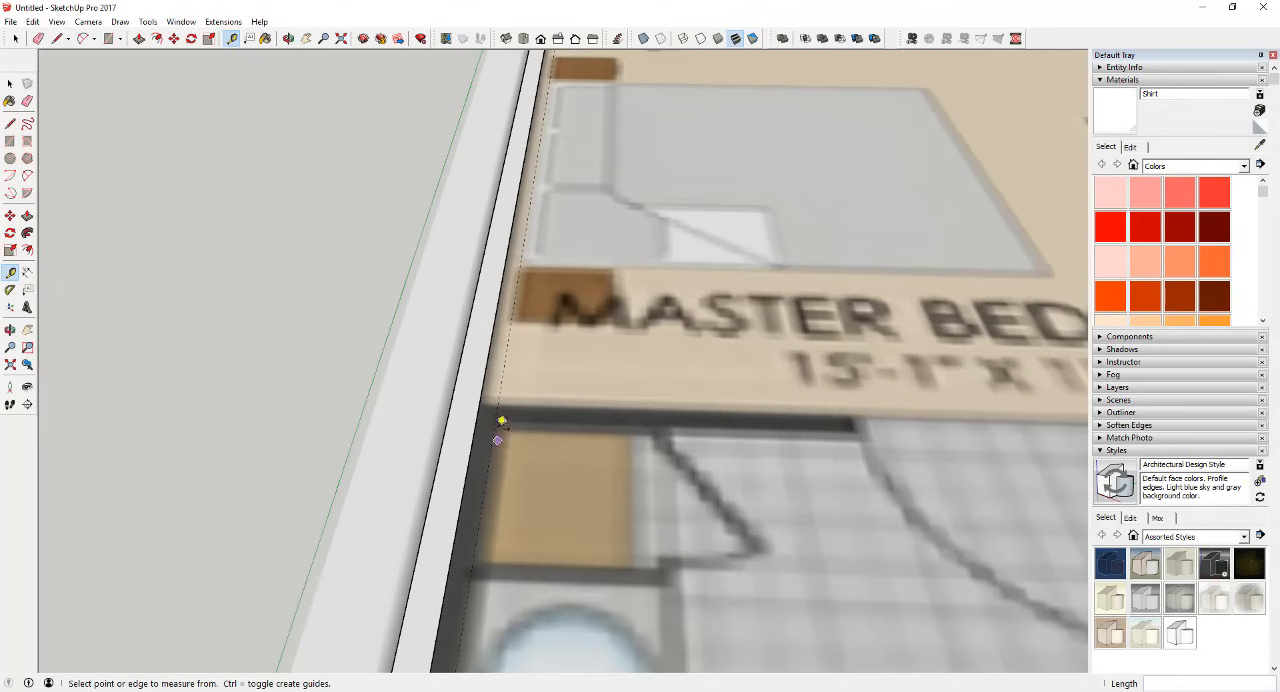
scroll(519, 472, up, 2)
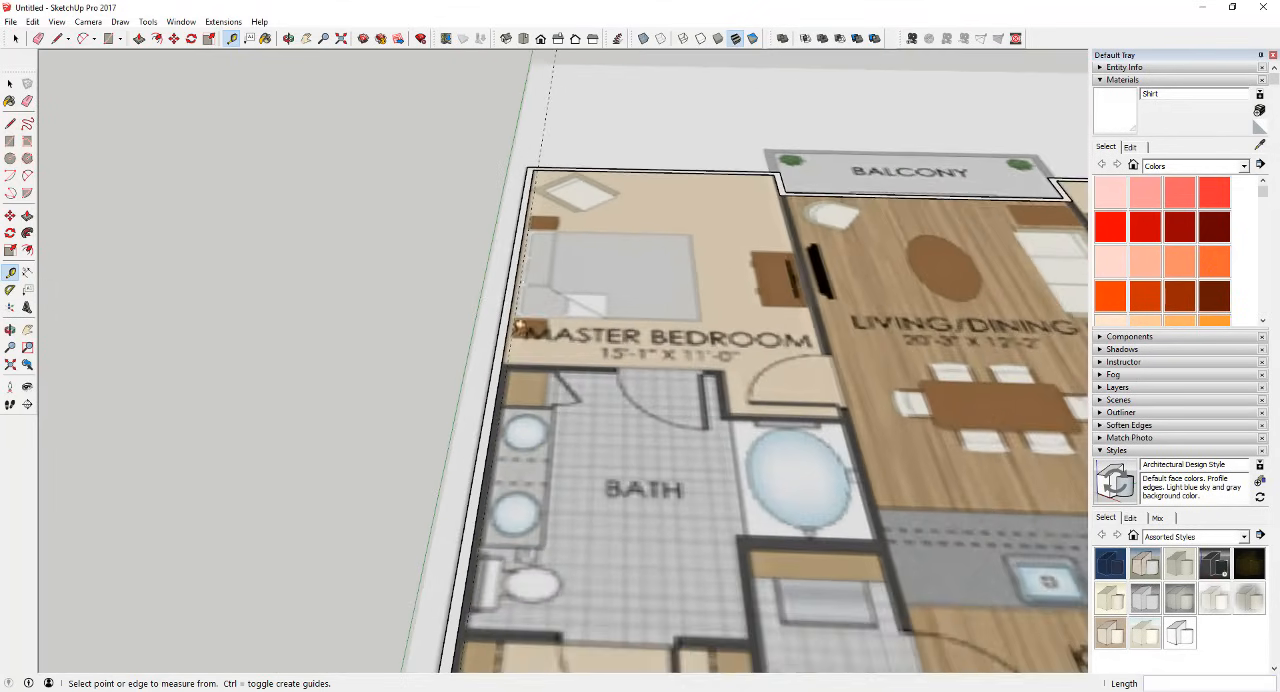
Step: Inspect the guide line along the side wall from the master bedroom down to the walk-in closet
scroll(519, 472, down, 5)
scroll(516, 362, up, 7)
scroll(515, 362, down, 3)
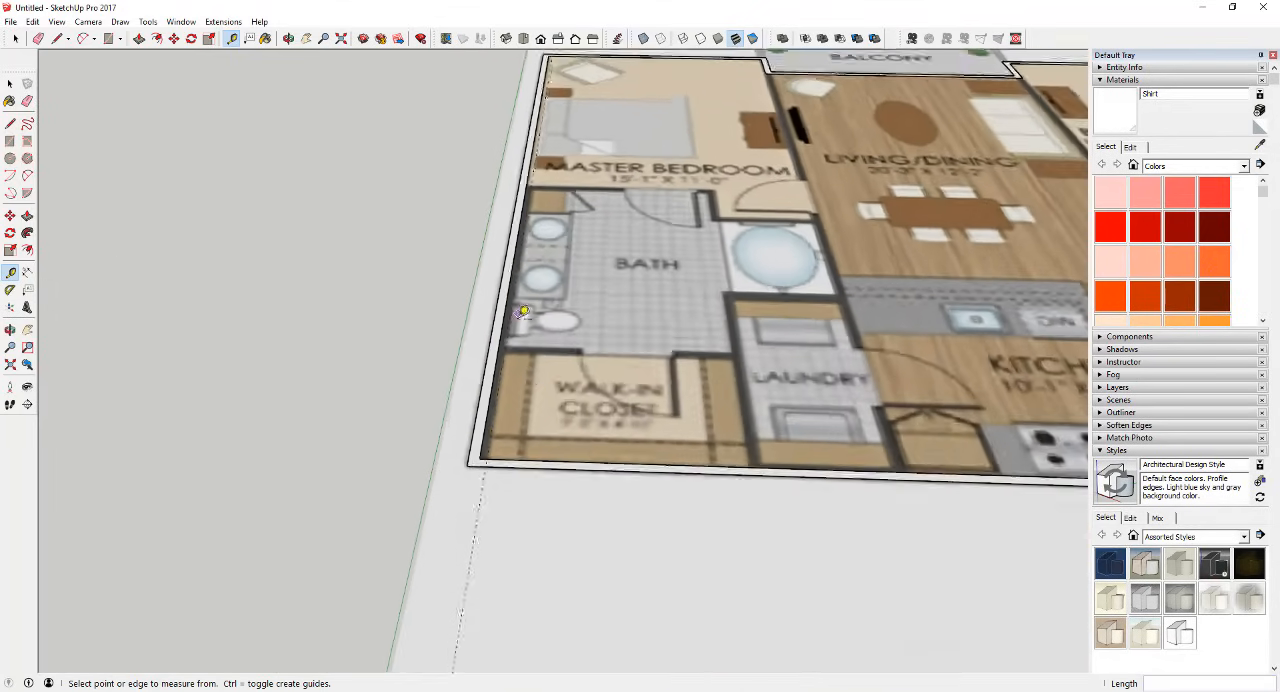
scroll(620, 444, up, 1)
scroll(620, 444, down, 2)
scroll(785, 395, up, 3)
scroll(277, 322, up, 1)
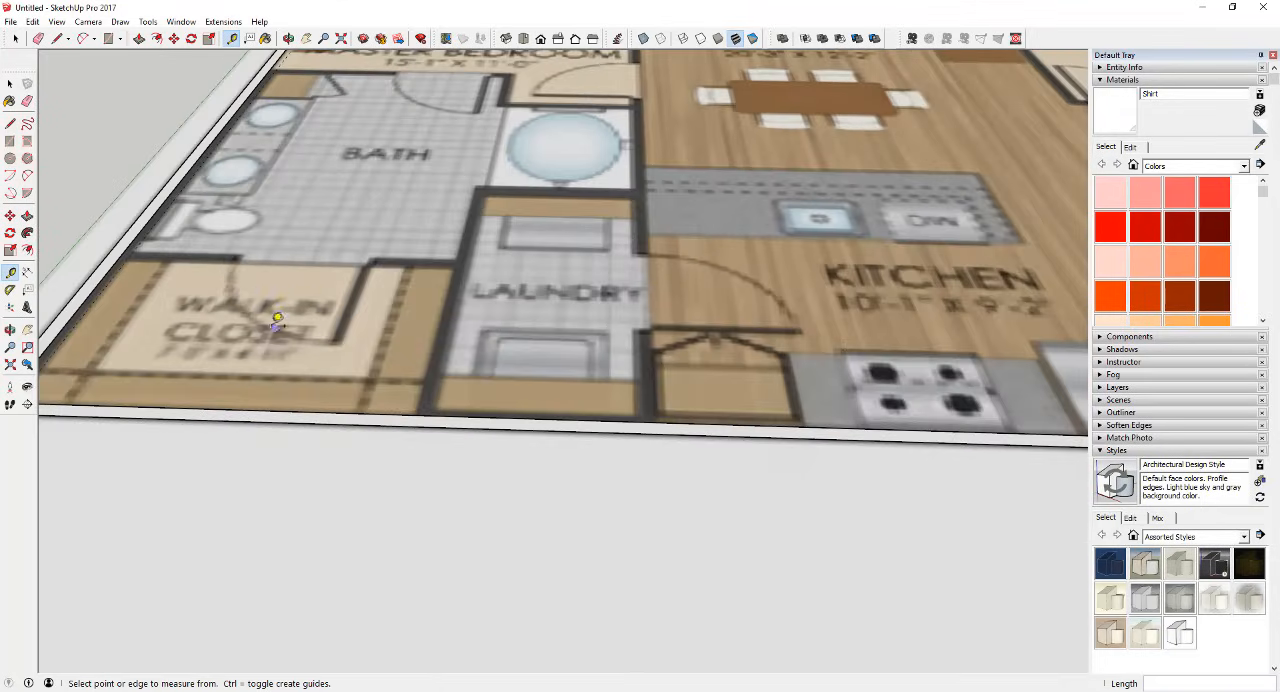
scroll(171, 209, down, 4)
scroll(251, 191, up, 3)
scroll(382, 252, down, 2)
scroll(303, 143, down, 3)
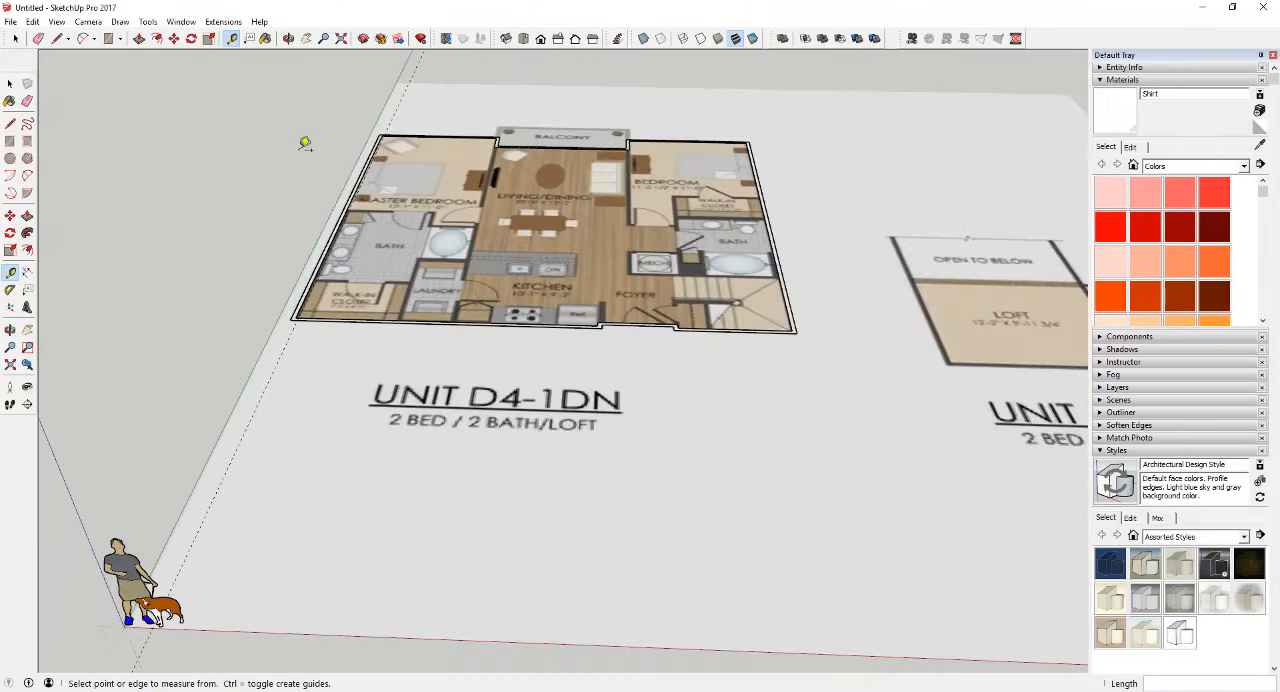
scroll(389, 163, up, 5)
scroll(346, 405, up, 1)
scroll(346, 405, down, 3)
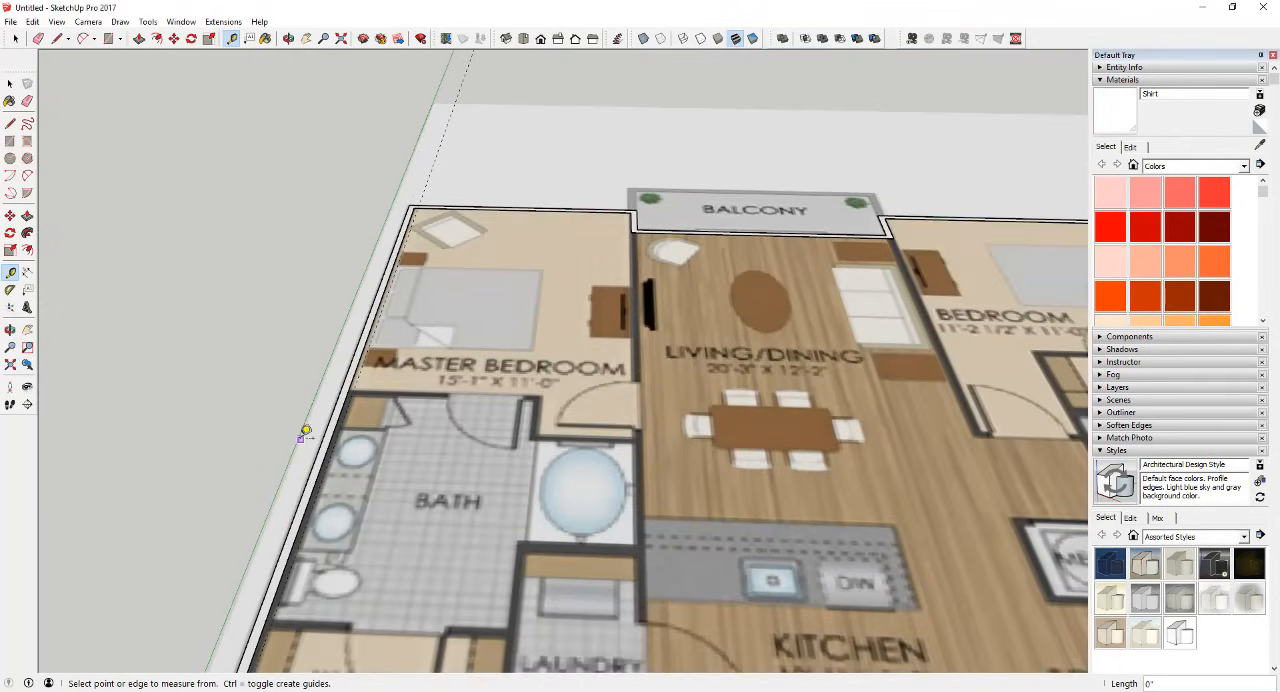
scroll(362, 380, up, 3)
scroll(326, 398, up, 1)
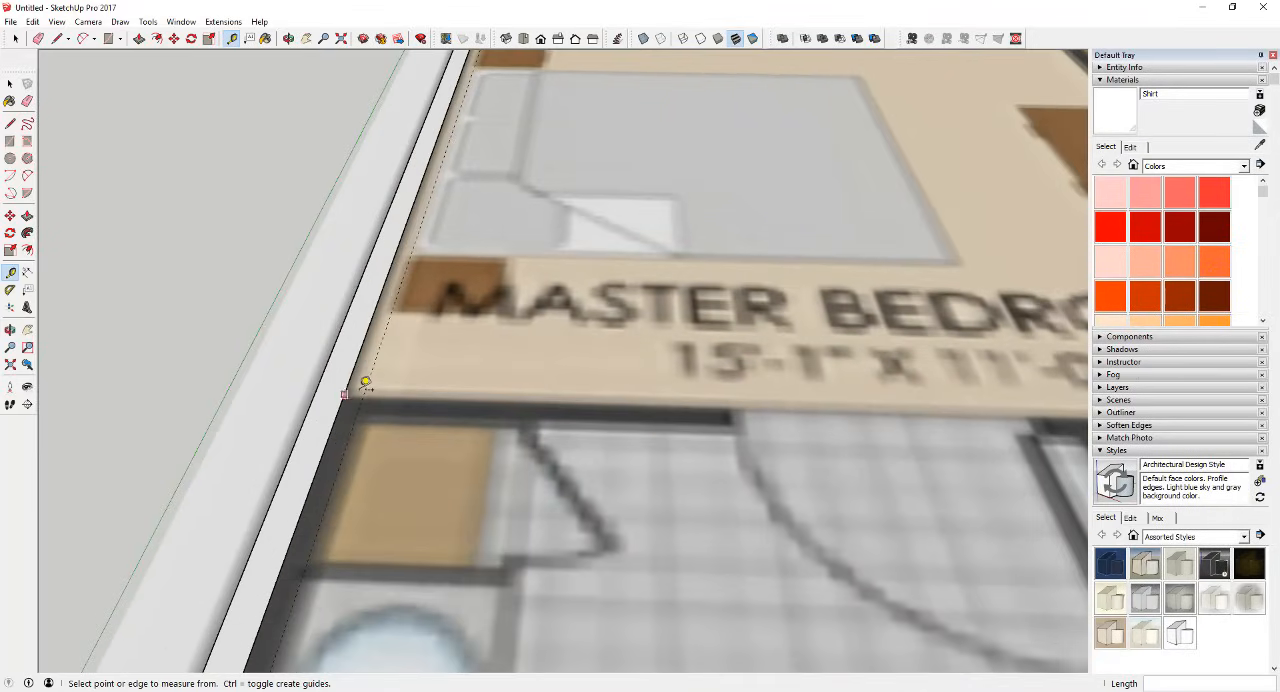
key(l)
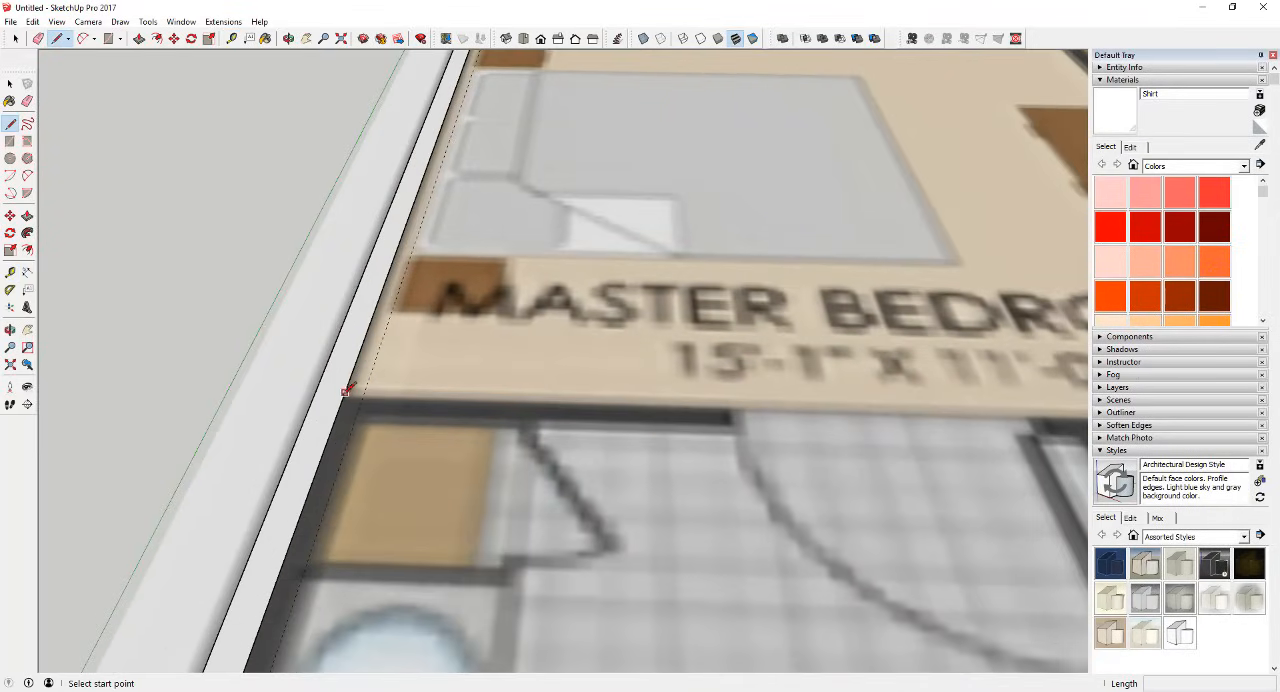
key(space)
Step: Place a guide line parallel to the master bedroom's outer wall, where the bedroom meets the bath partition
scroll(350, 390, down, 3)
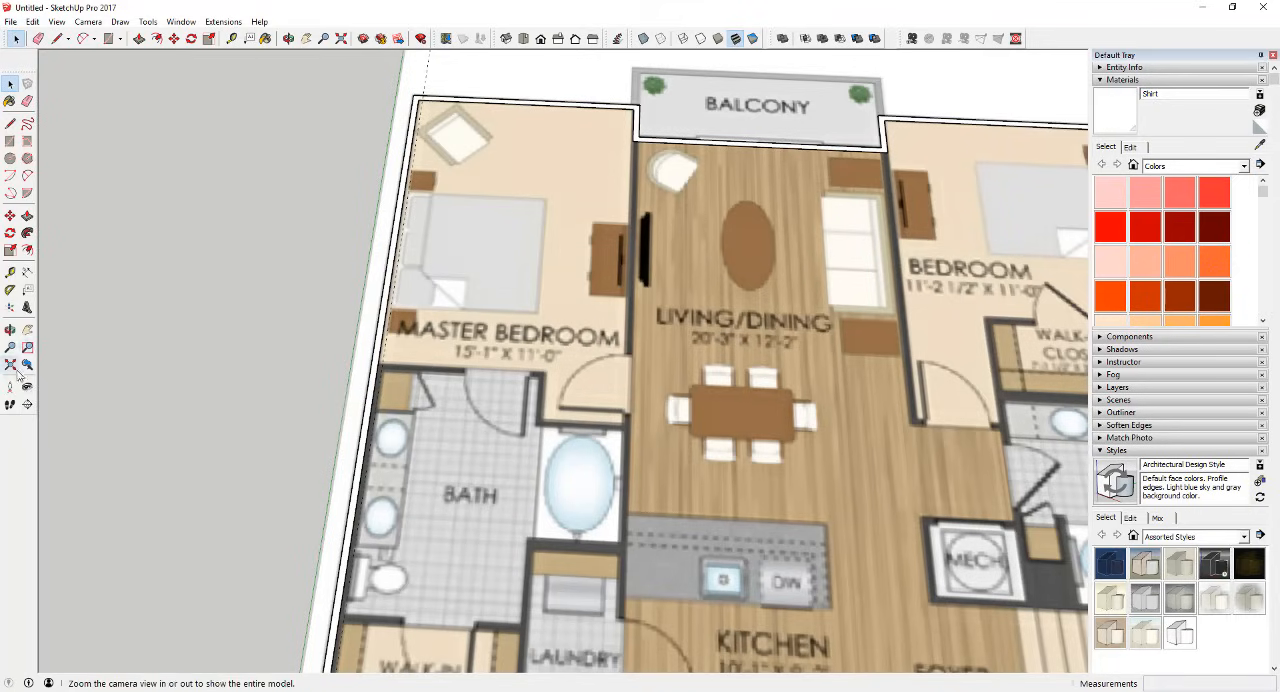
click(10, 273)
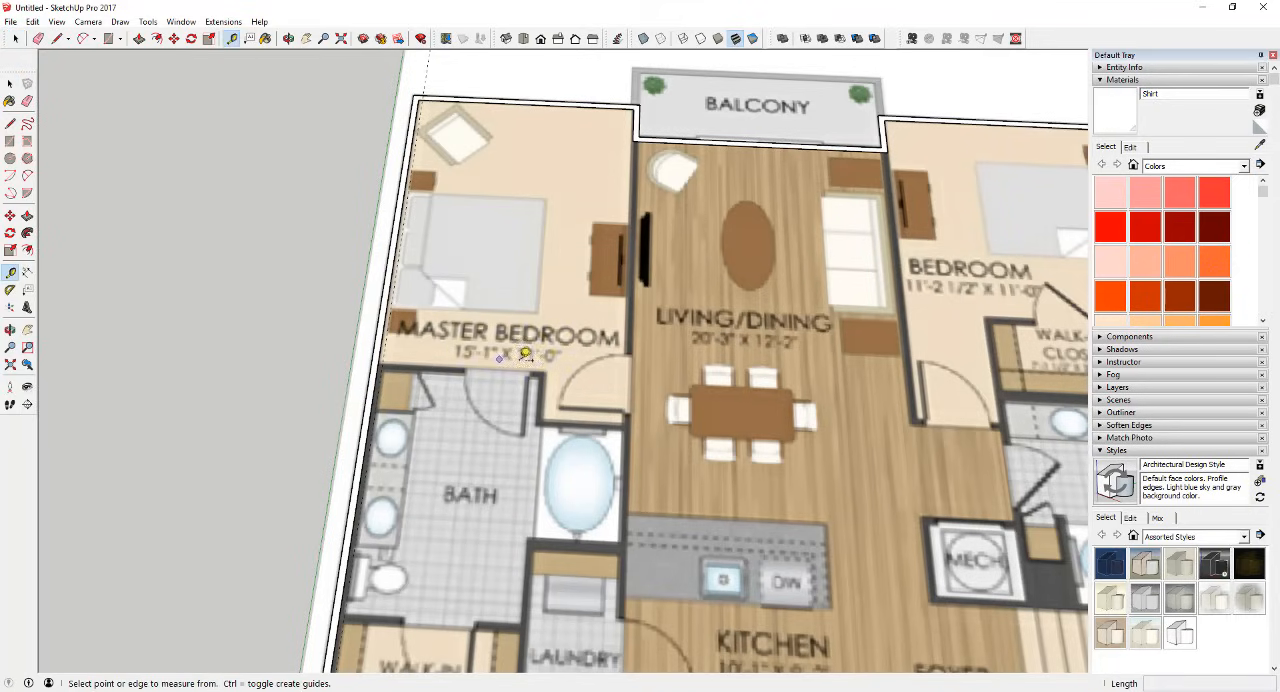
click(511, 101)
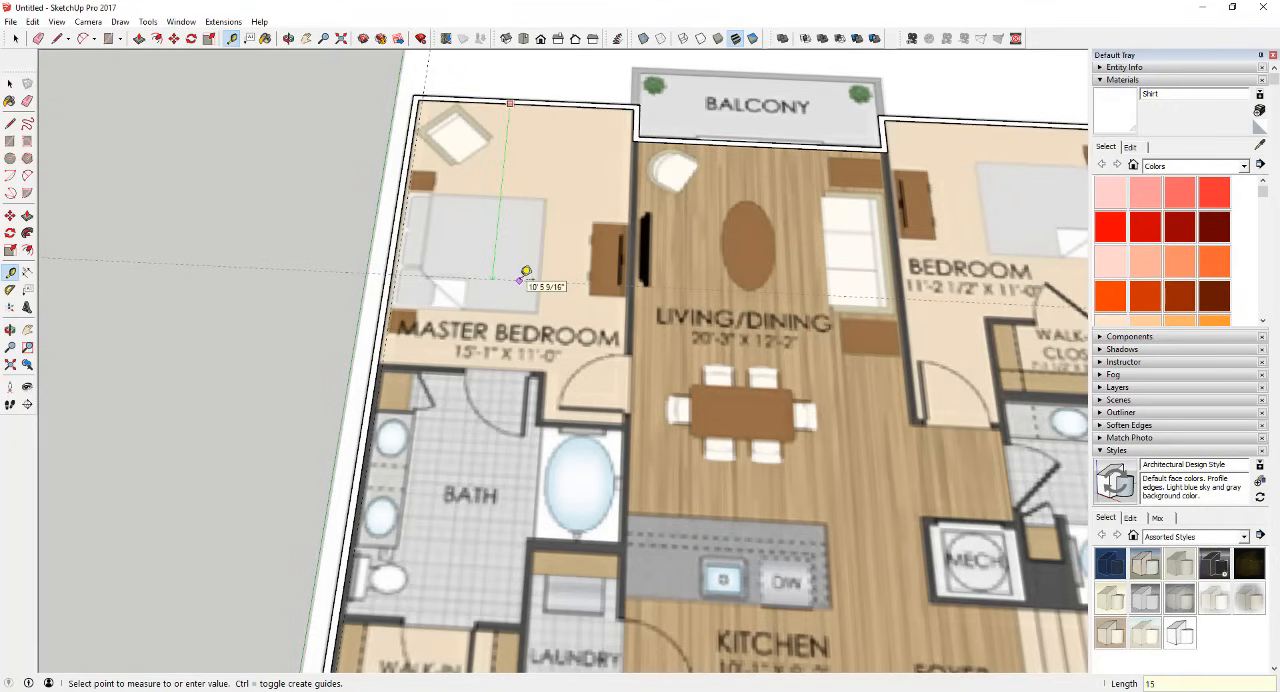
key(space)
Step: Draw a line along the side wall guide from the bath partition to the walk-in closet corner, and delete the resulting inner face
scroll(378, 352, up, 6)
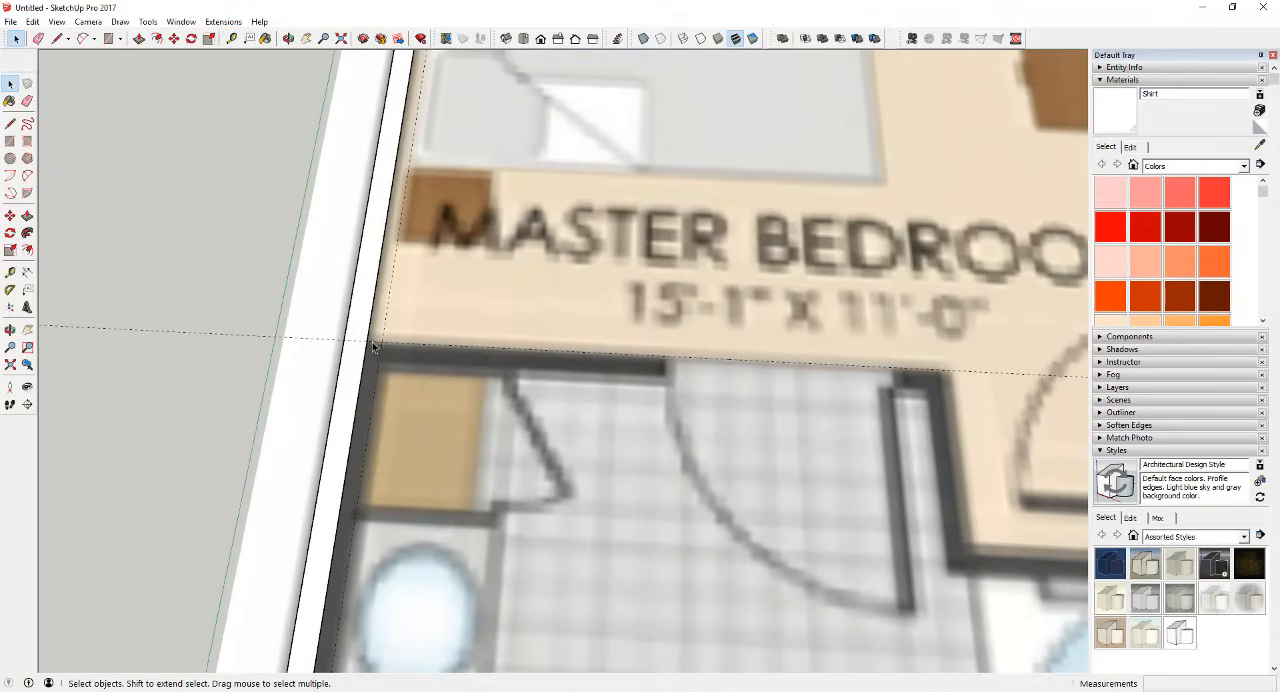
key(l)
click(370, 342)
scroll(382, 338, down, 6)
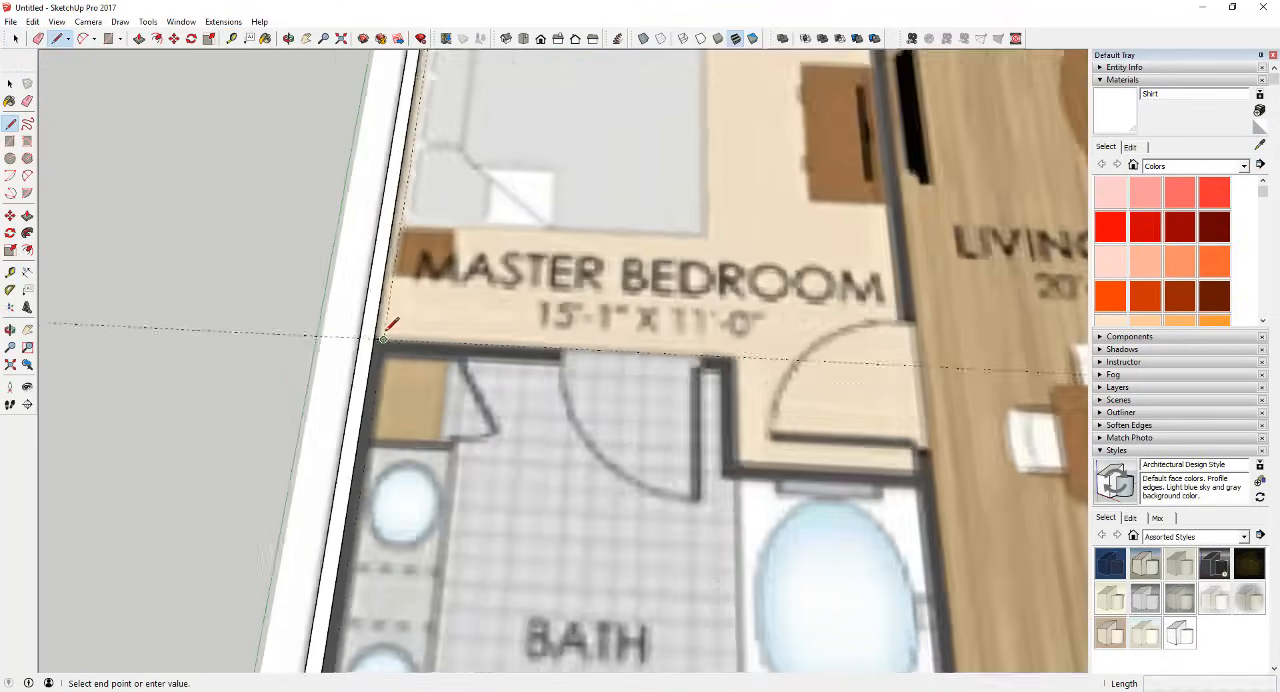
scroll(333, 555, up, 5)
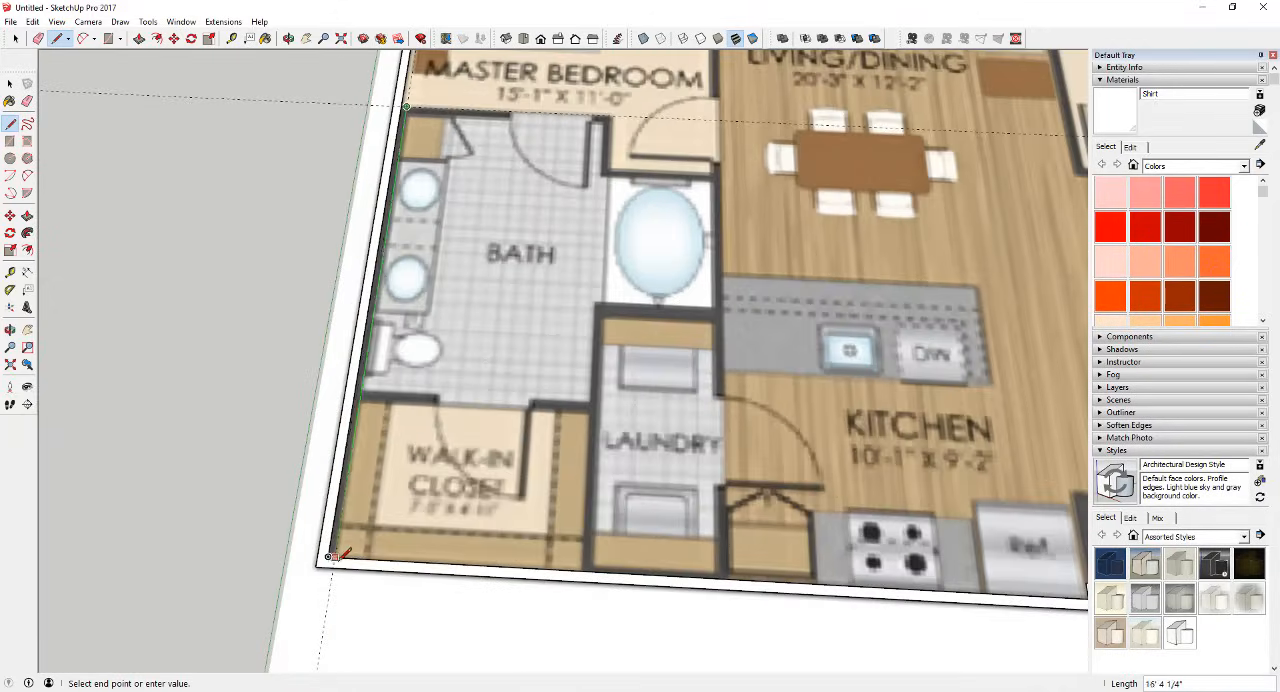
click(333, 556)
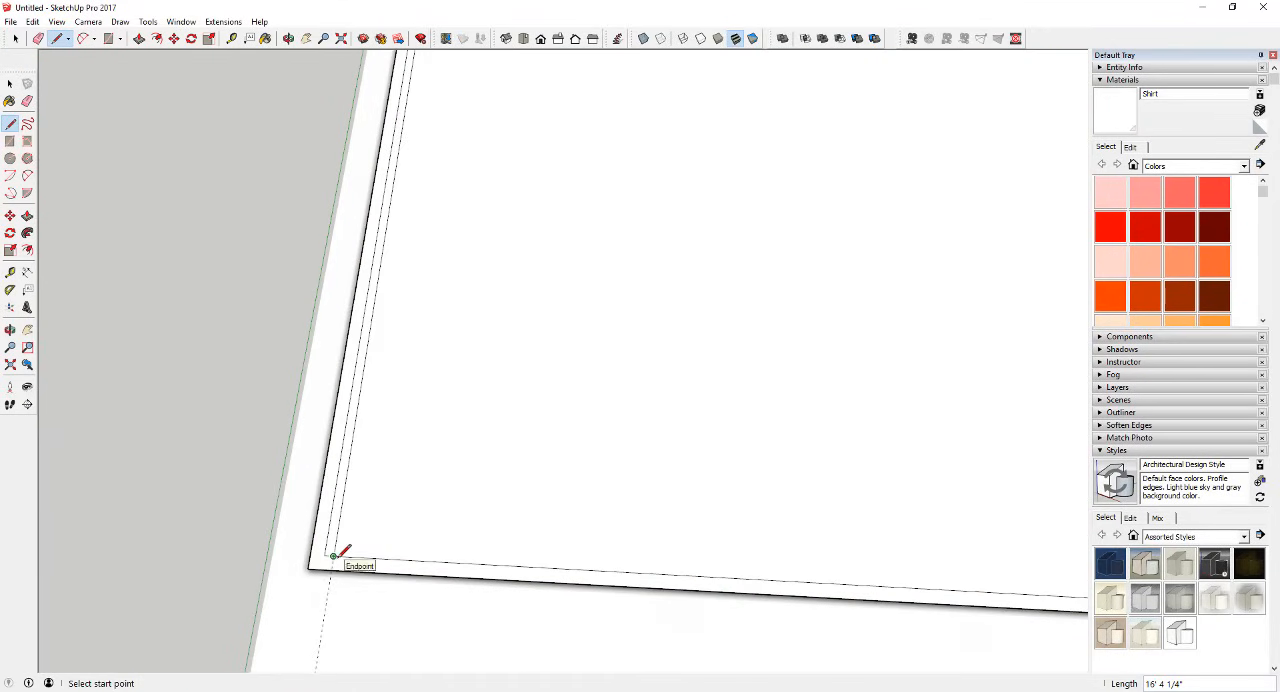
key(space)
click(432, 497)
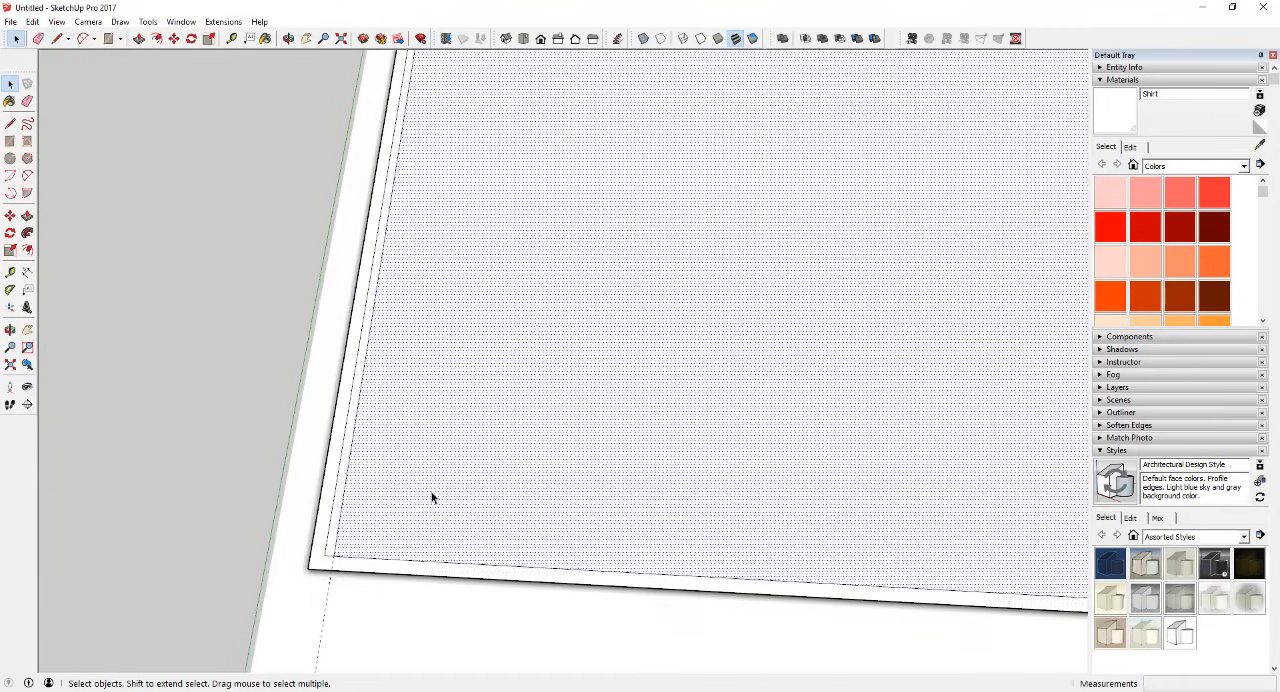
key(Delete)
Step: Erase the leftover inner edge in the thickened bath and closet wall, together with both guide lines
scroll(405, 505, up, 4)
key(e)
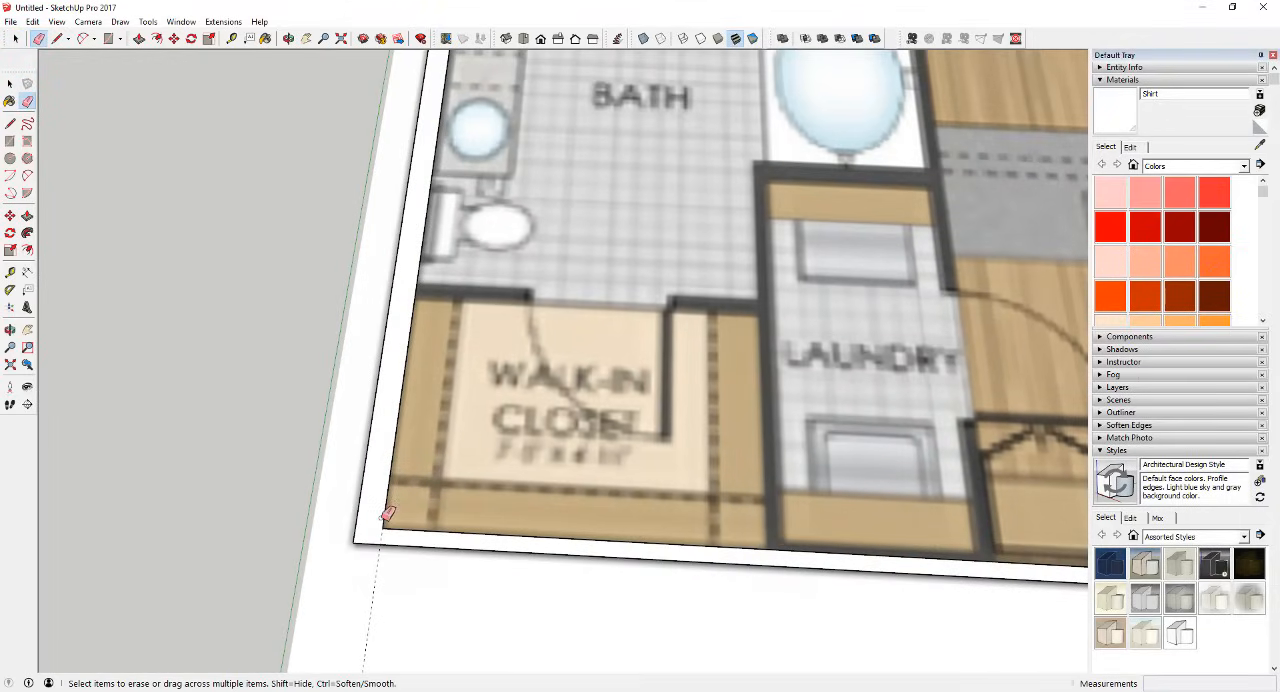
scroll(388, 445, down, 3)
scroll(452, 185, up, 4)
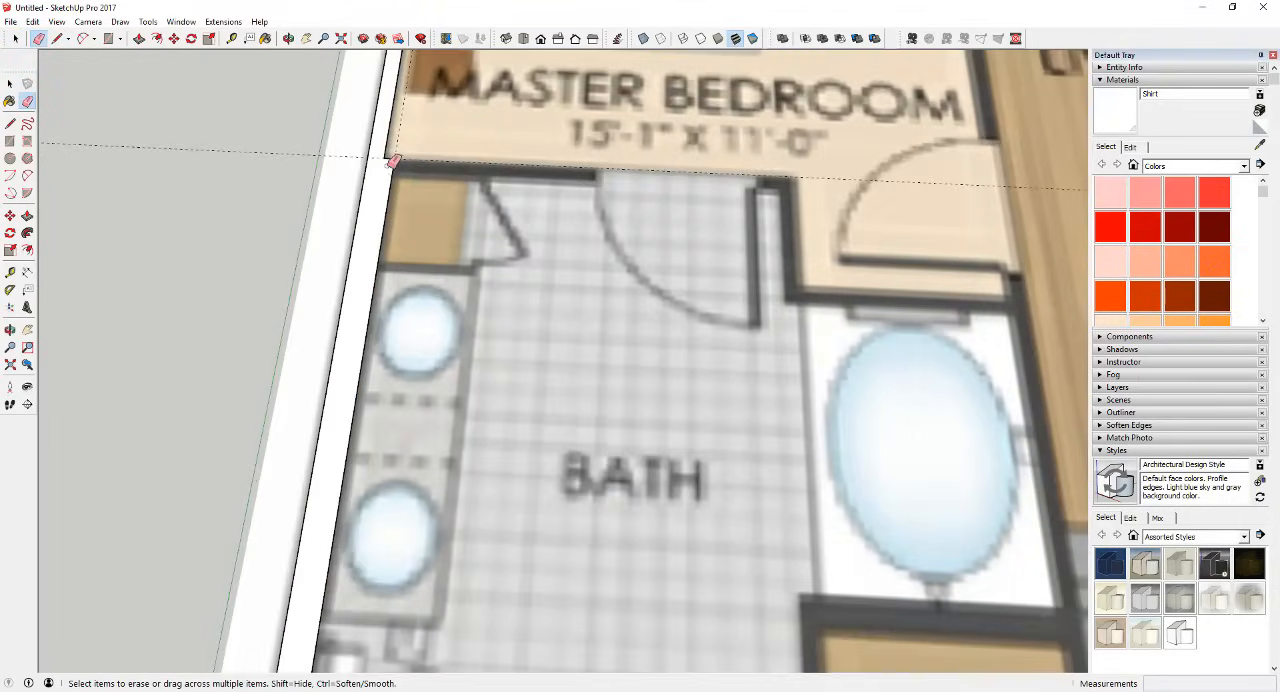
scroll(390, 165, down, 2)
scroll(390, 165, up, 2)
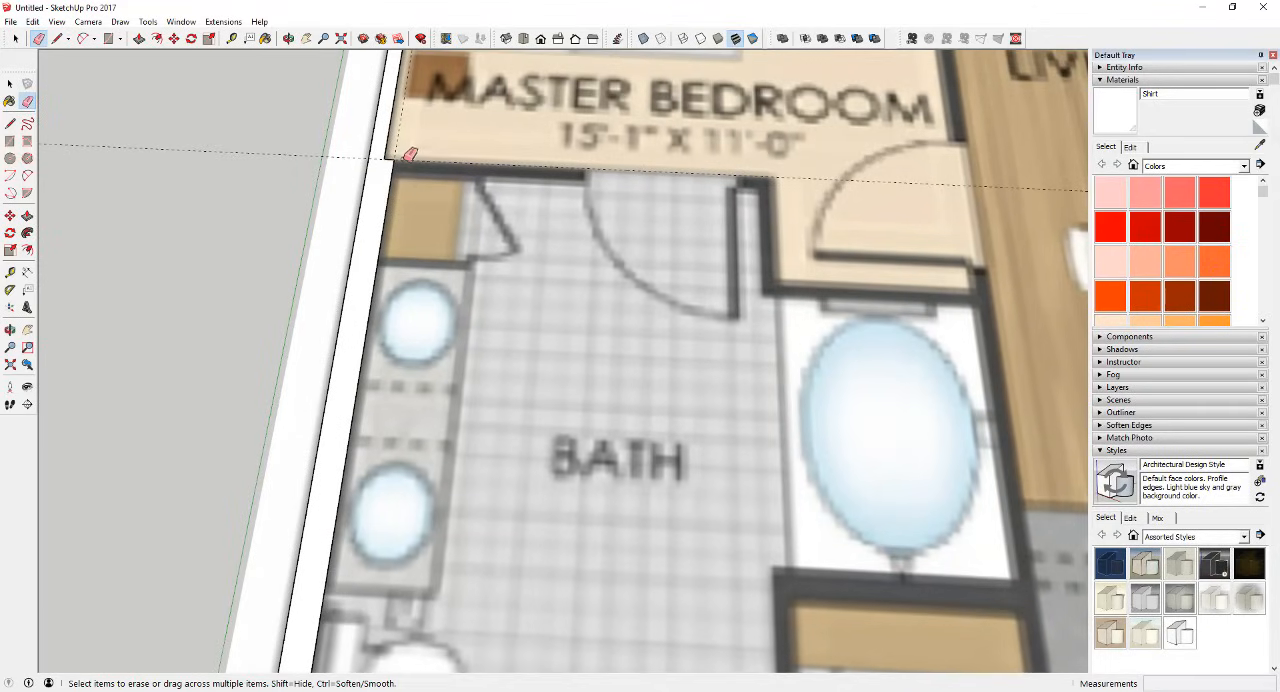
scroll(395, 155, down, 4)
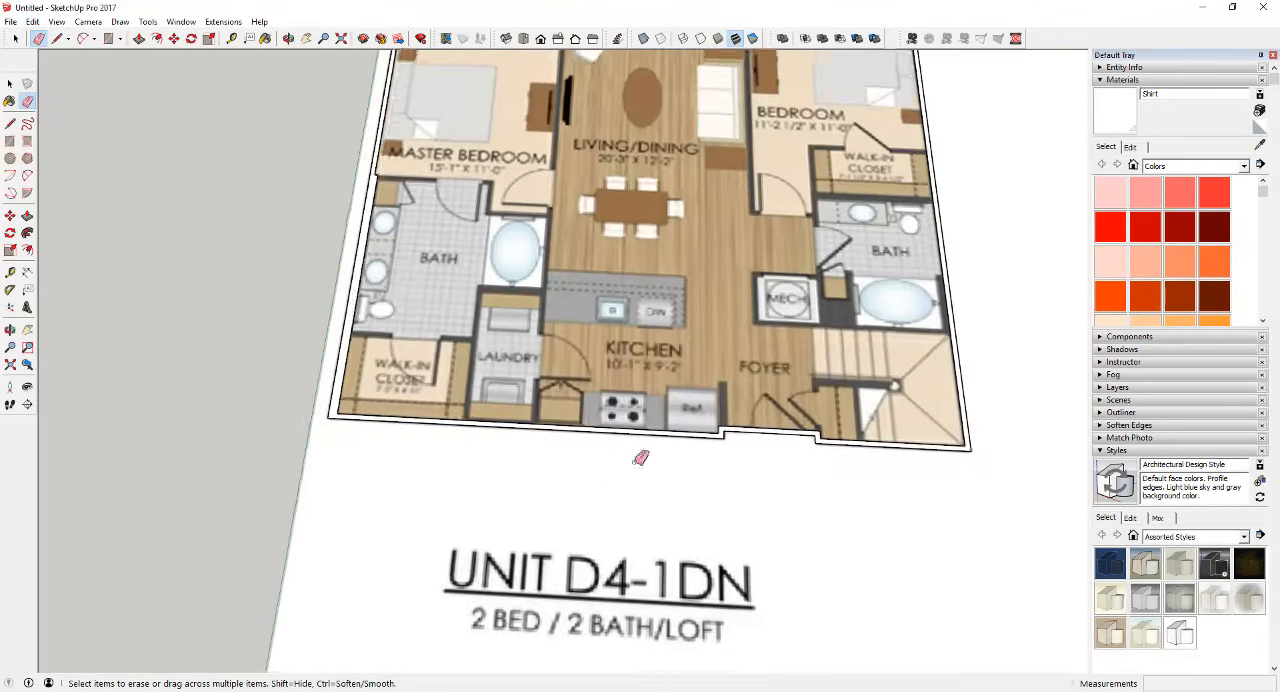
Step: Trace the thicker wall section beside the second bath's tub with lines and erase the old inner edge there
scroll(413, 350, up, 1)
scroll(413, 350, down, 3)
scroll(889, 263, up, 5)
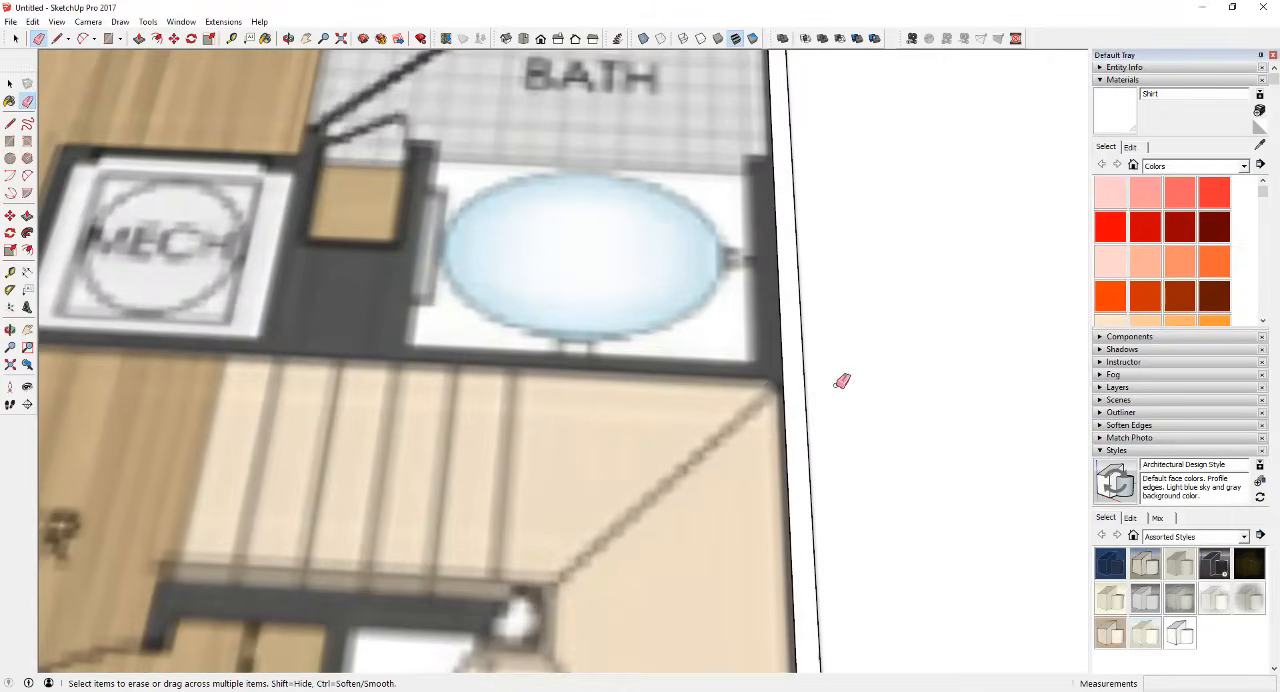
scroll(764, 360, down, 1)
scroll(794, 349, down, 2)
scroll(846, 331, up, 4)
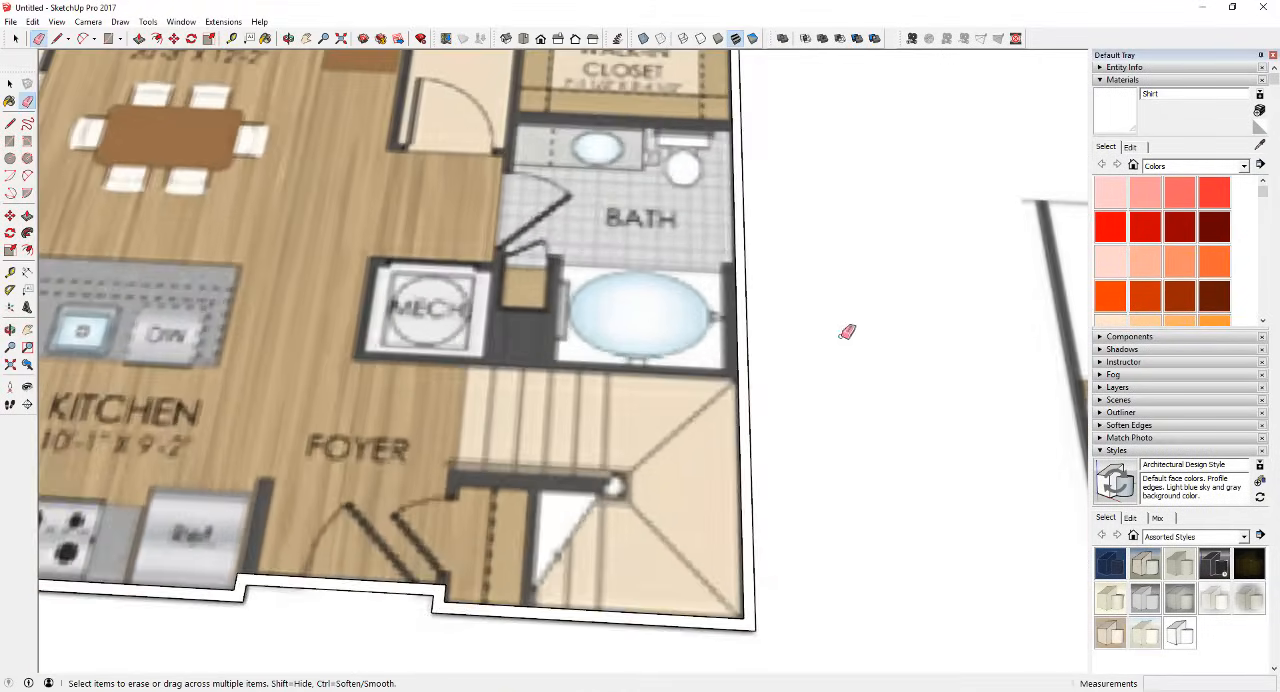
key(l)
click(644, 260)
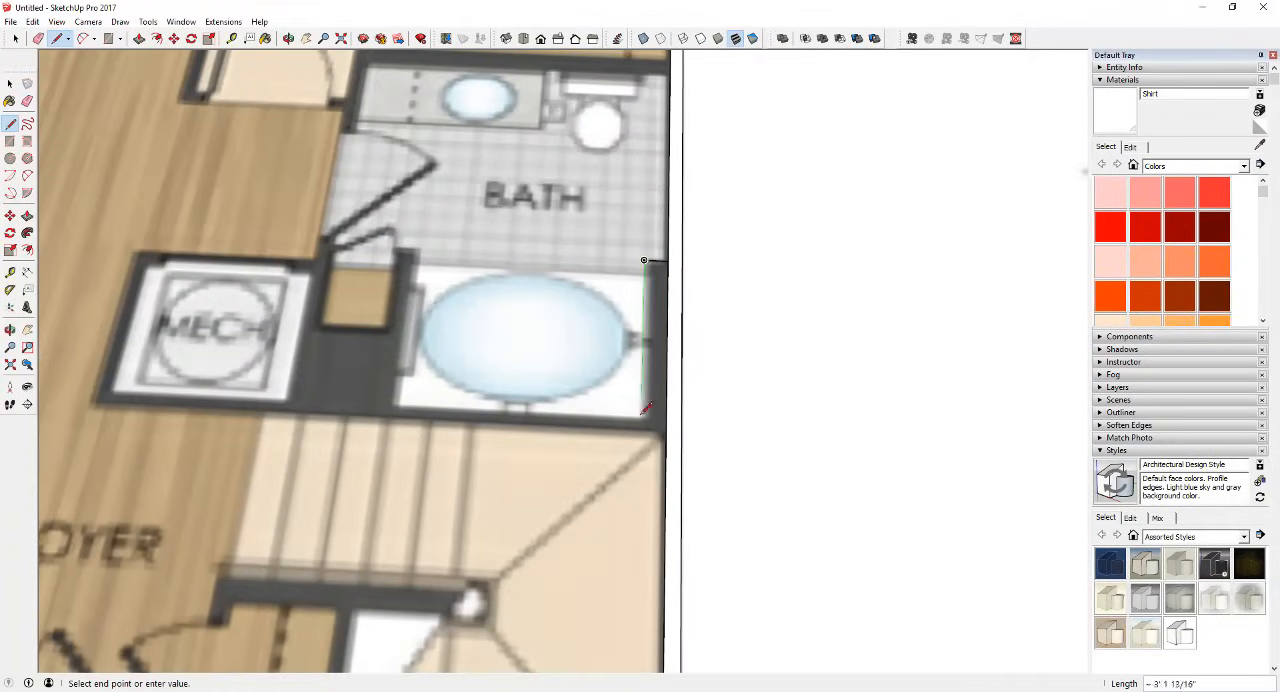
click(641, 428)
key(space)
scroll(674, 380, down, 4)
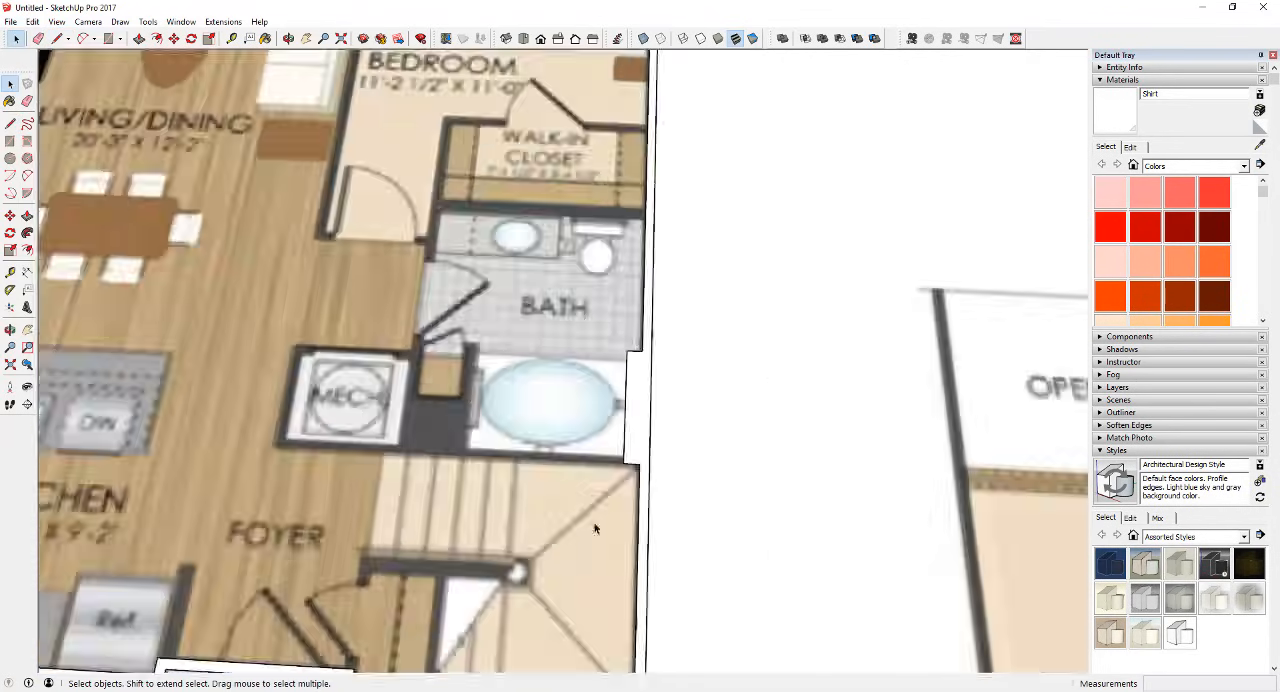
Step: Try to raise the exterior wall face upward with Push/Pull
scroll(342, 127, up, 3)
middle_drag(790, 460, 889, 322)
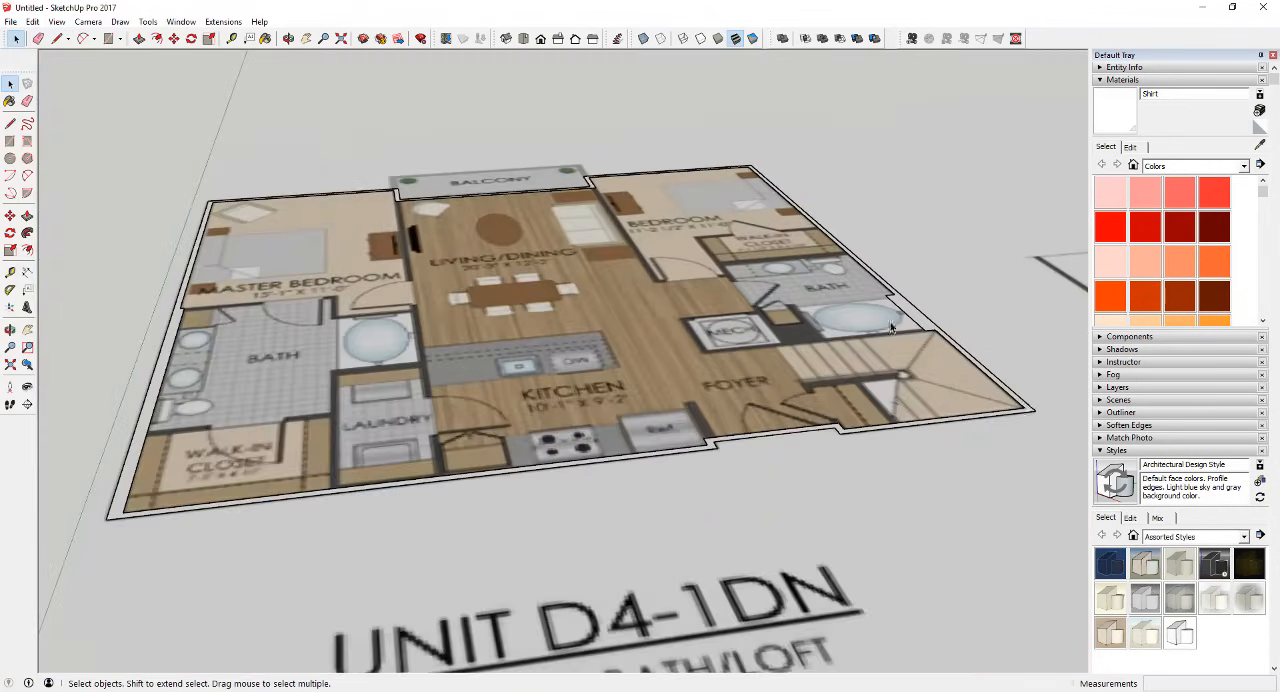
click(1027, 407)
click(1027, 409)
click(1029, 409)
click(918, 324)
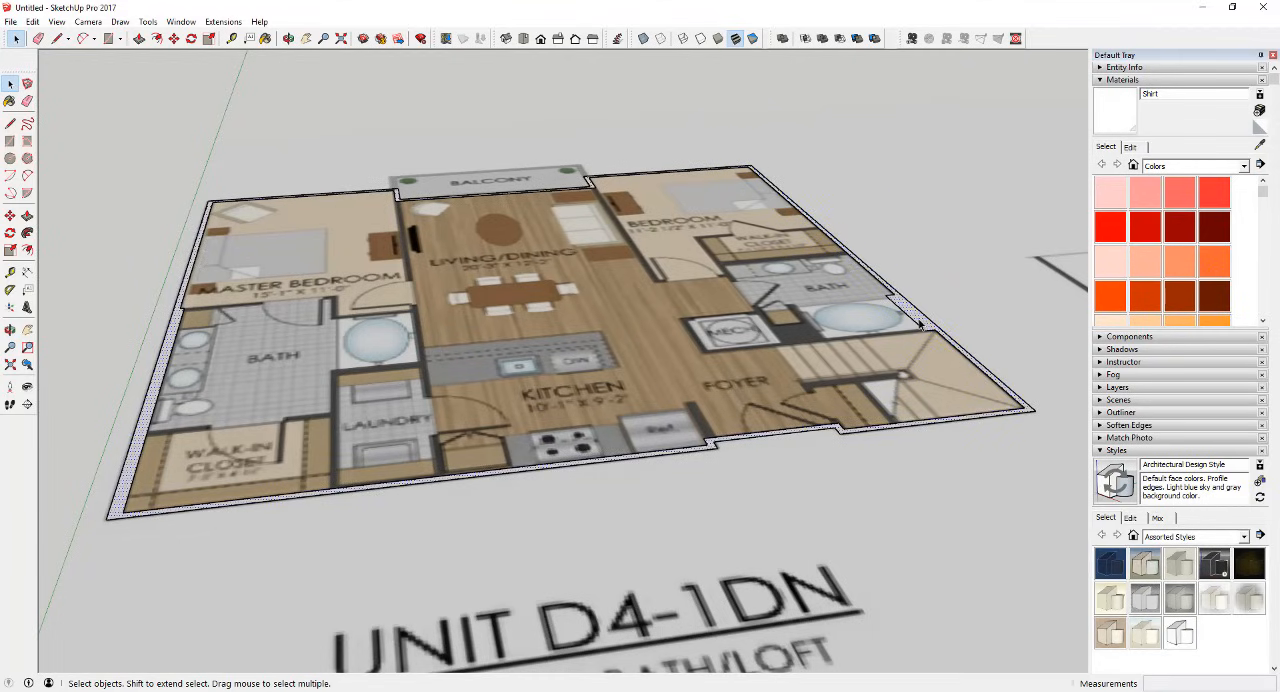
key(p)
drag(918, 324, 888, 148)
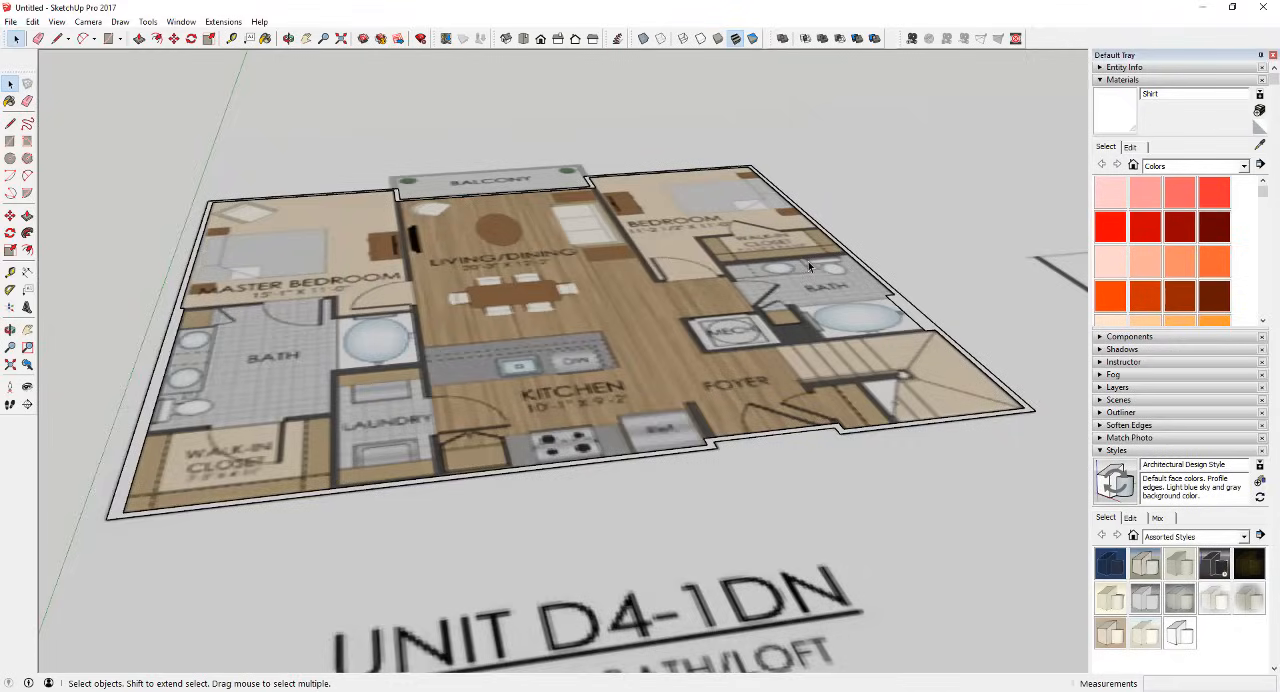
scroll(471, 387, down, 5)
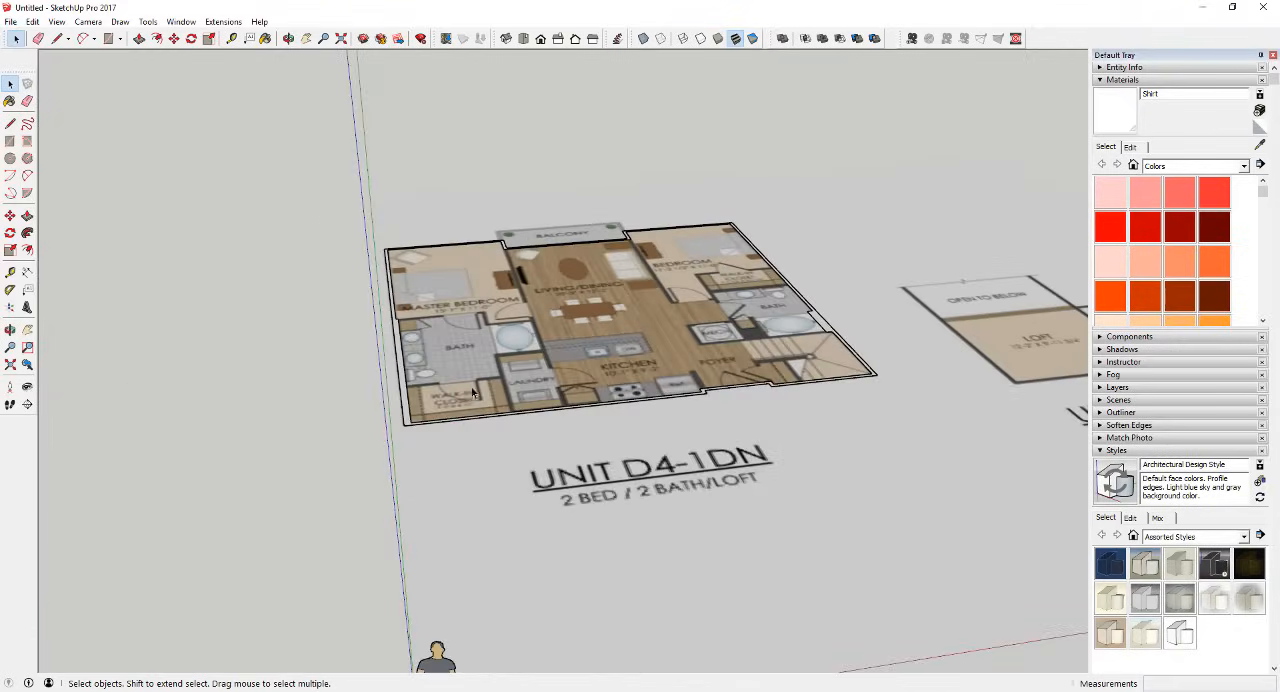
Step: Select the exterior wall face and collapse the expanded Styles and Materials sections in the tray
scroll(455, 368, up, 5)
click(440, 363)
middle_drag(738, 426, 608, 445)
scroll(602, 443, down, 4)
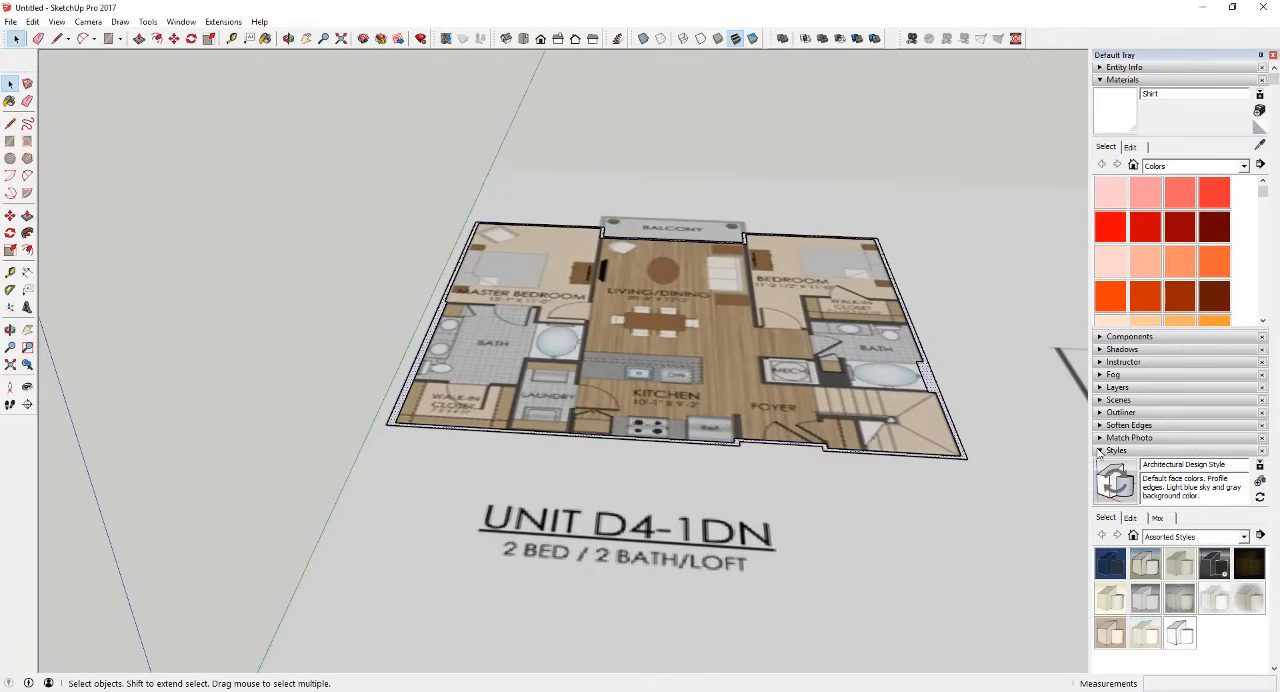
click(1104, 452)
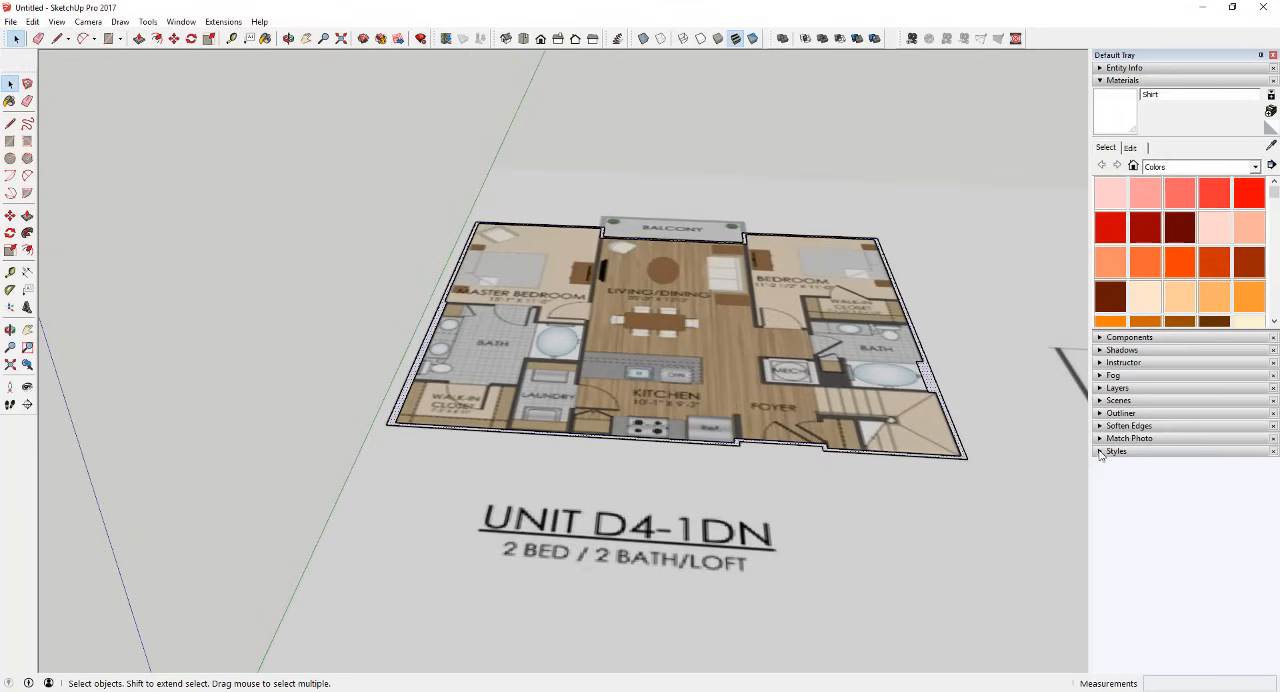
click(1102, 81)
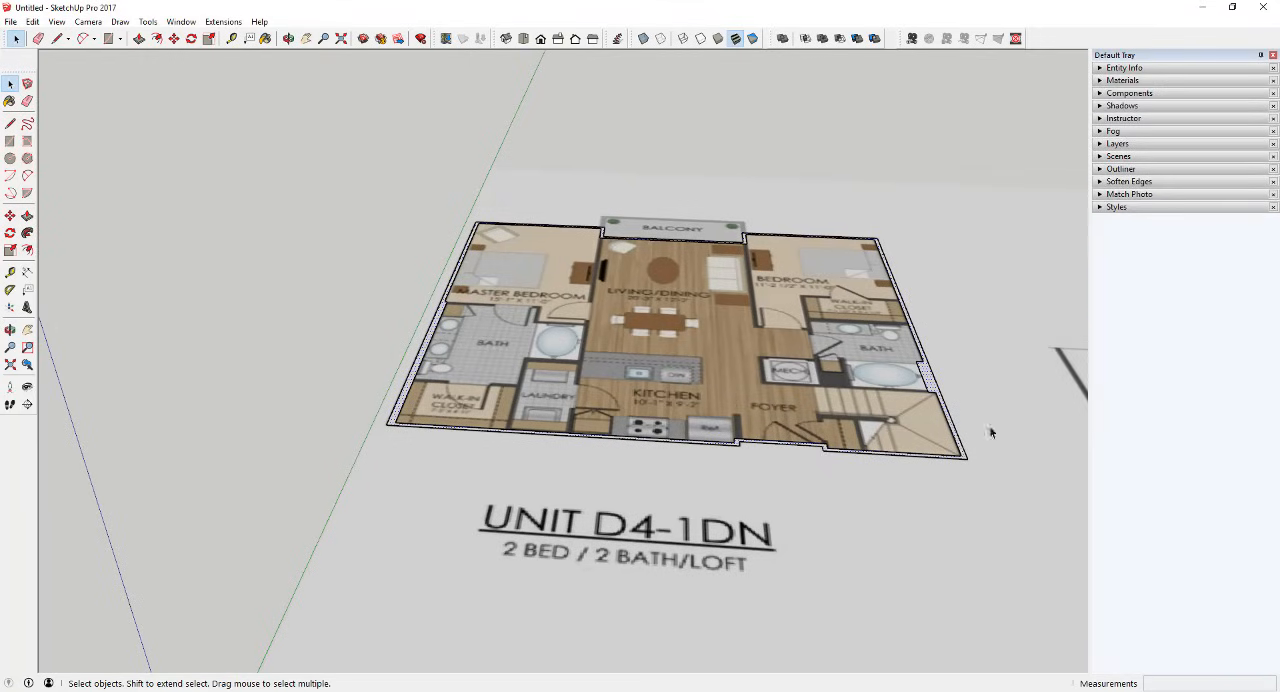
Step: Select the floor plan image and the exterior wall face in turn to examine them as separate objects
click(981, 393)
scroll(725, 315, down, 3)
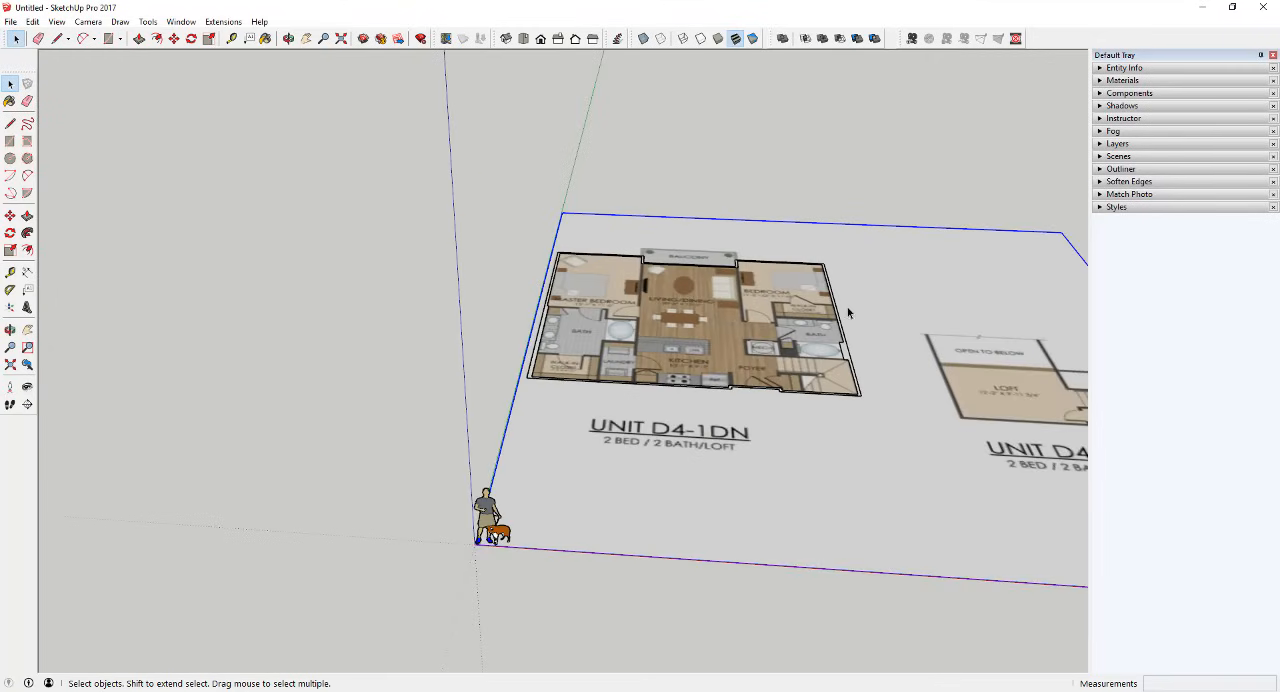
scroll(850, 313, up, 3)
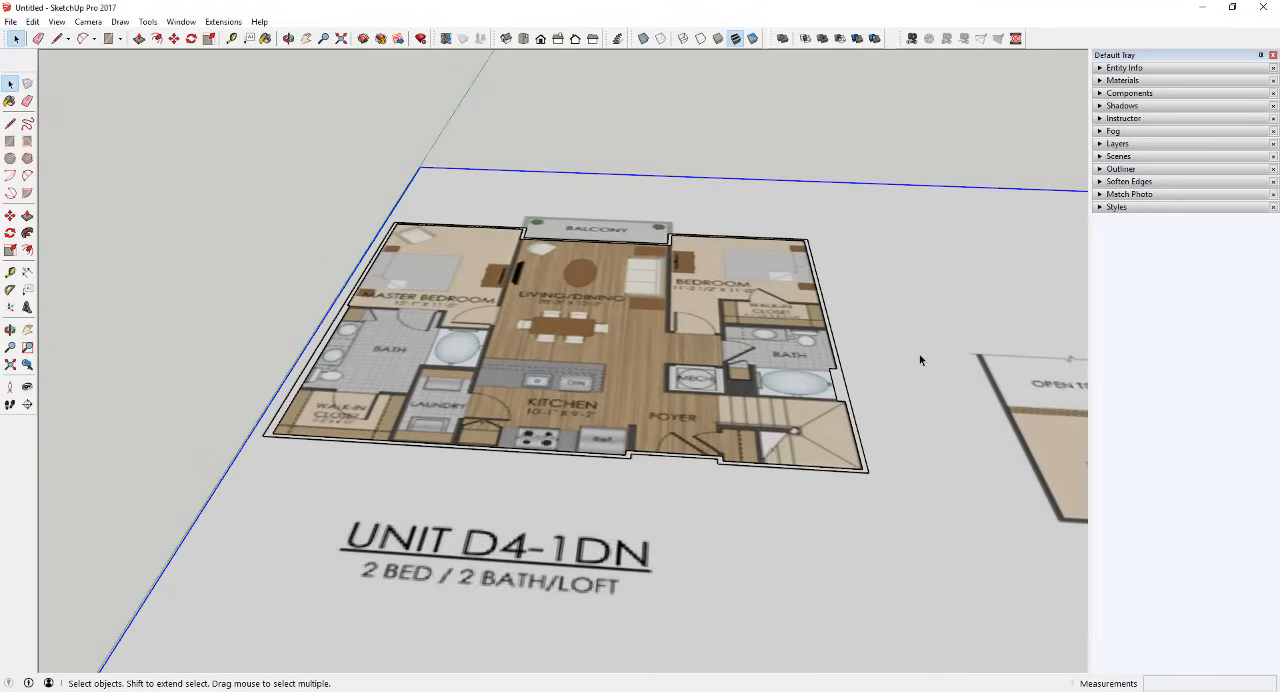
click(835, 384)
scroll(833, 384, down, 2)
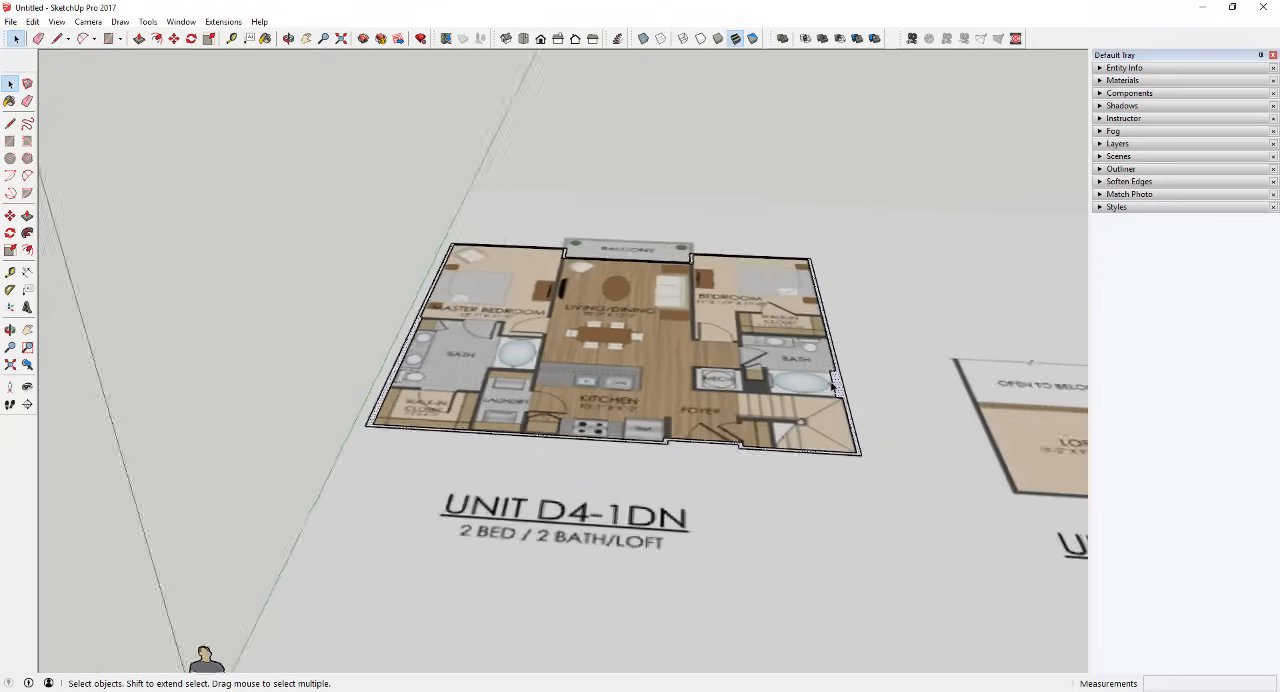
scroll(846, 383, up, 3)
scroll(850, 384, up, 2)
scroll(853, 382, down, 3)
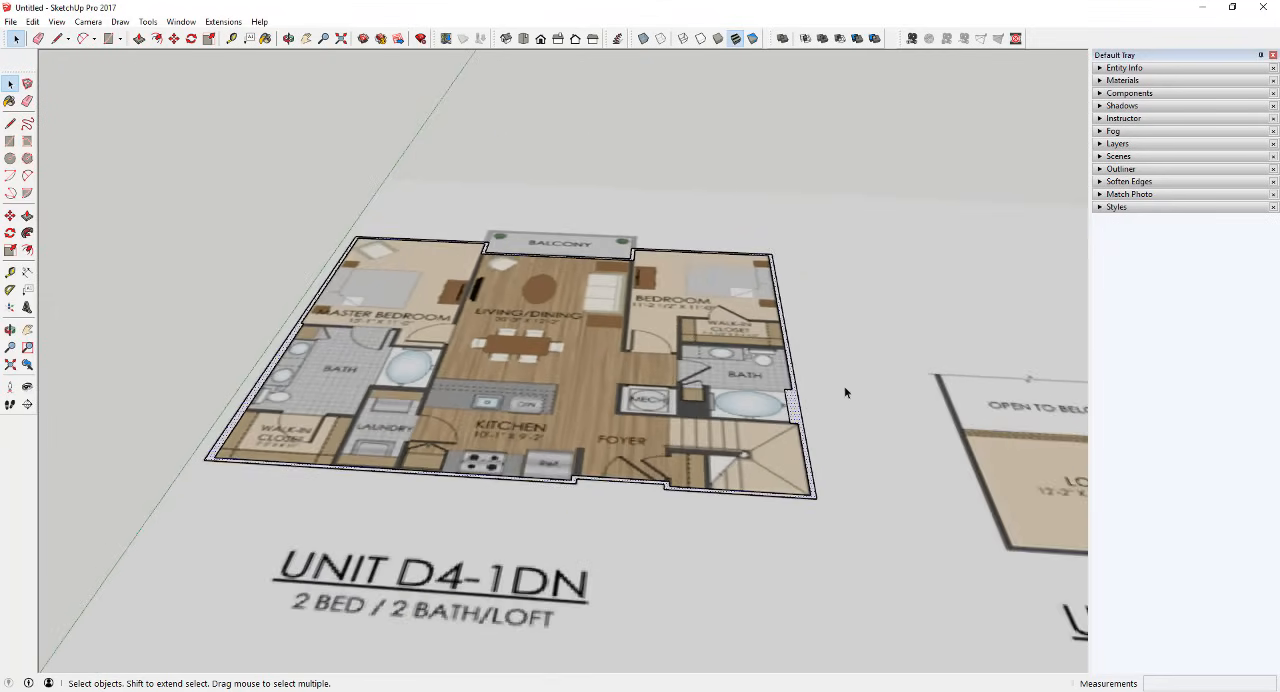
scroll(844, 386, up, 4)
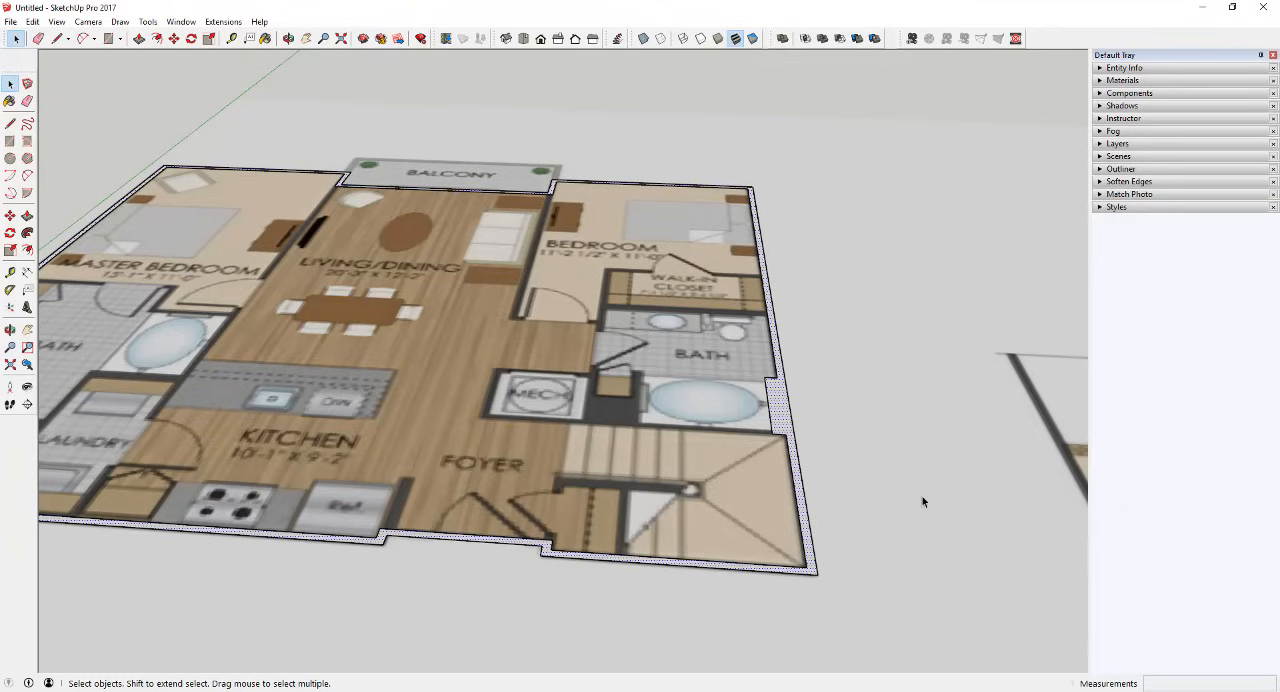
scroll(510, 374, down, 5)
scroll(509, 366, up, 4)
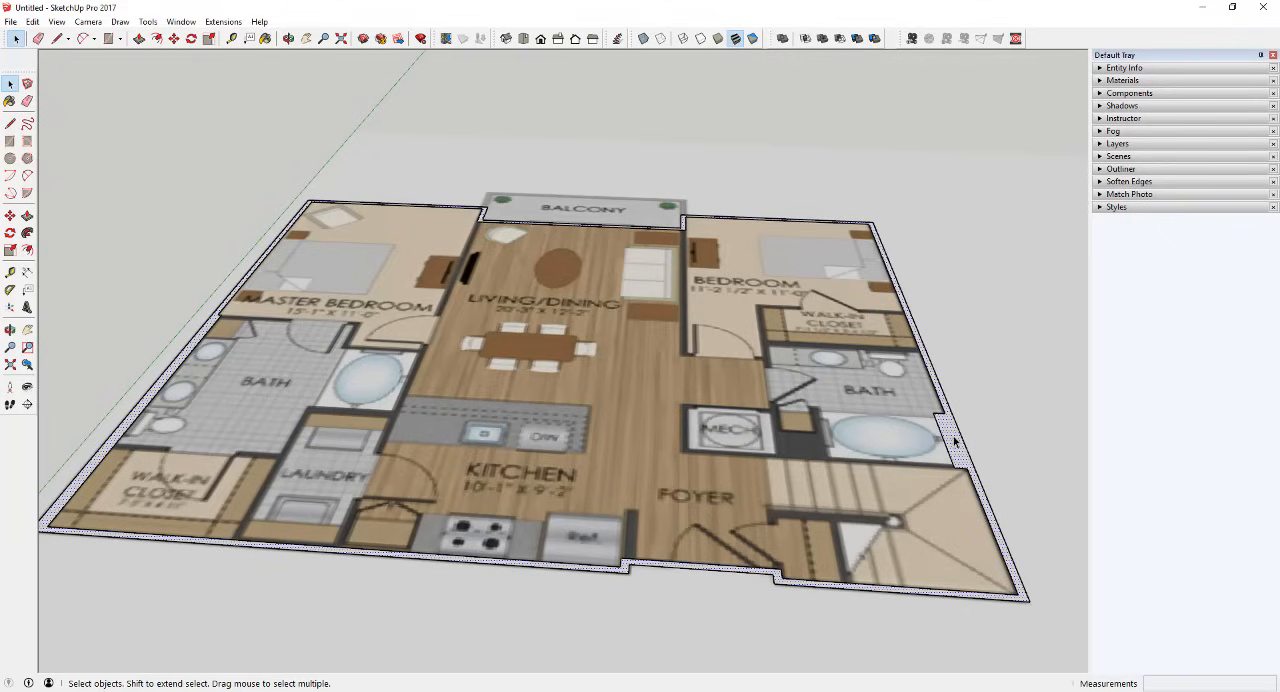
Step: Expand the Outliner in the tray and delete the scale figure with the dog standing at the origin
click(1110, 169)
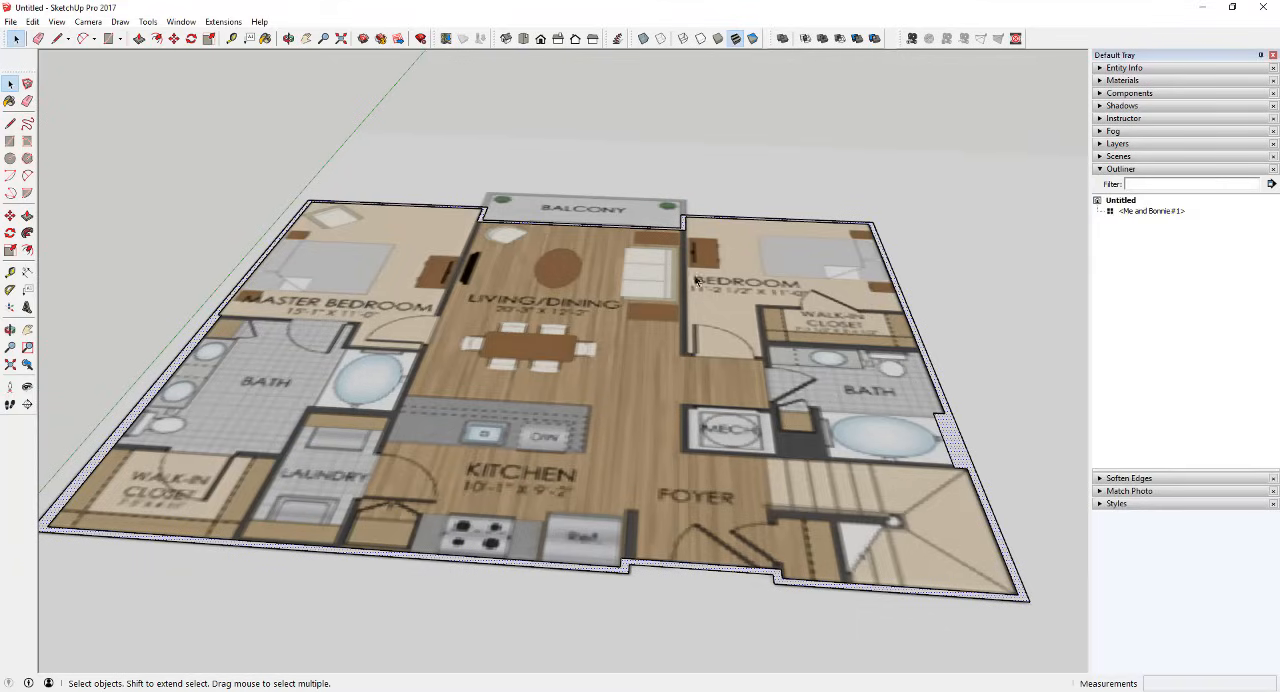
scroll(637, 271, down, 6)
middle_drag(518, 442, 472, 372)
scroll(402, 340, up, 3)
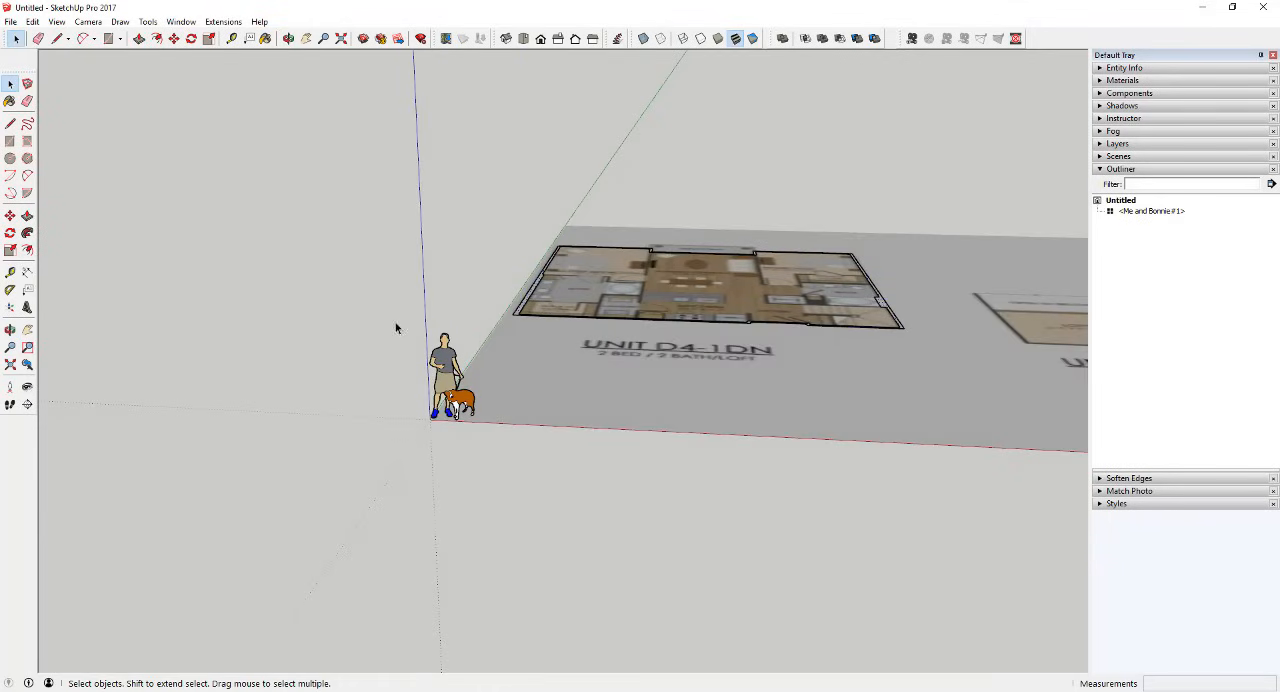
drag(395, 322, 508, 475)
key(Delete)
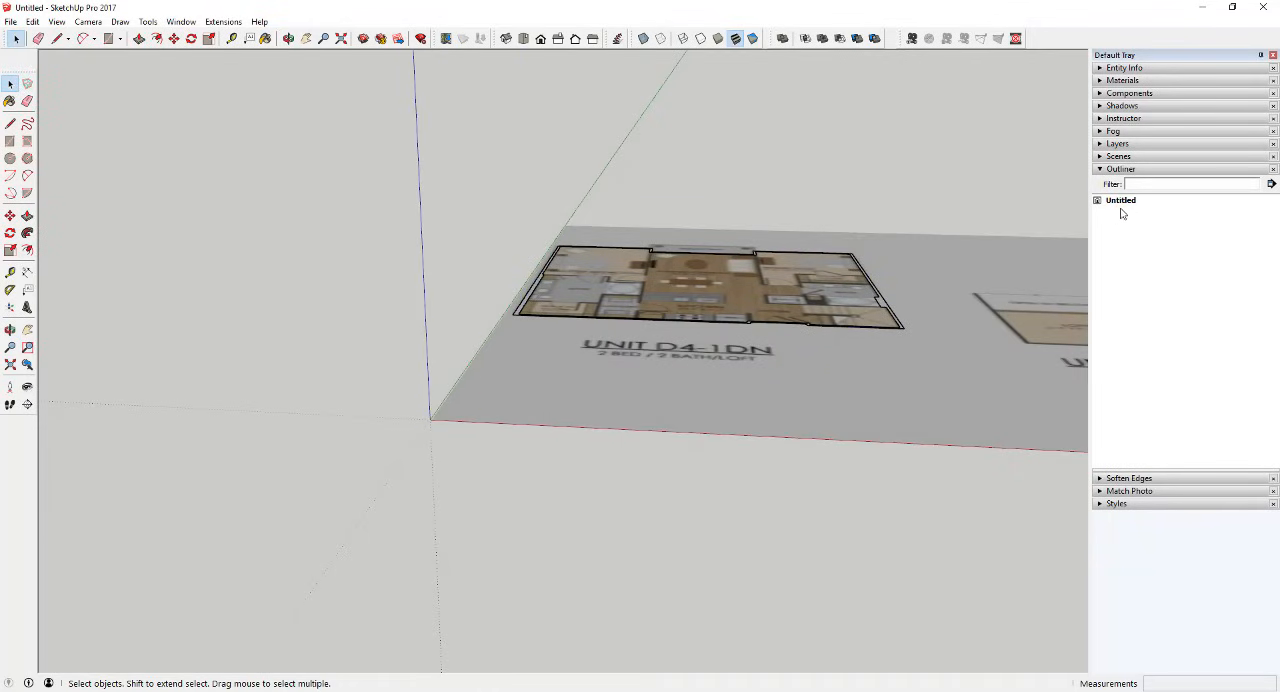
Step: Select the exterior wall face with its bounding edges and the floor plan image in turn to compare them
scroll(954, 257, up, 5)
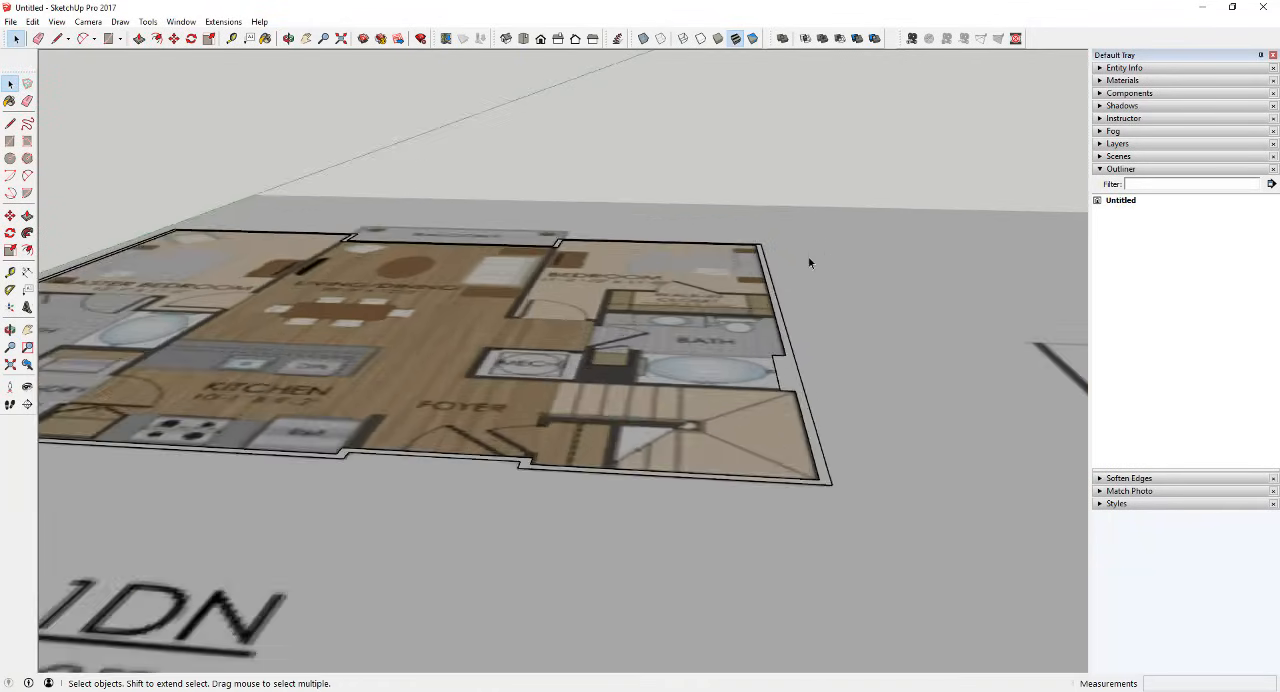
middle_drag(808, 263, 800, 354)
scroll(800, 354, down, 4)
scroll(754, 371, up, 2)
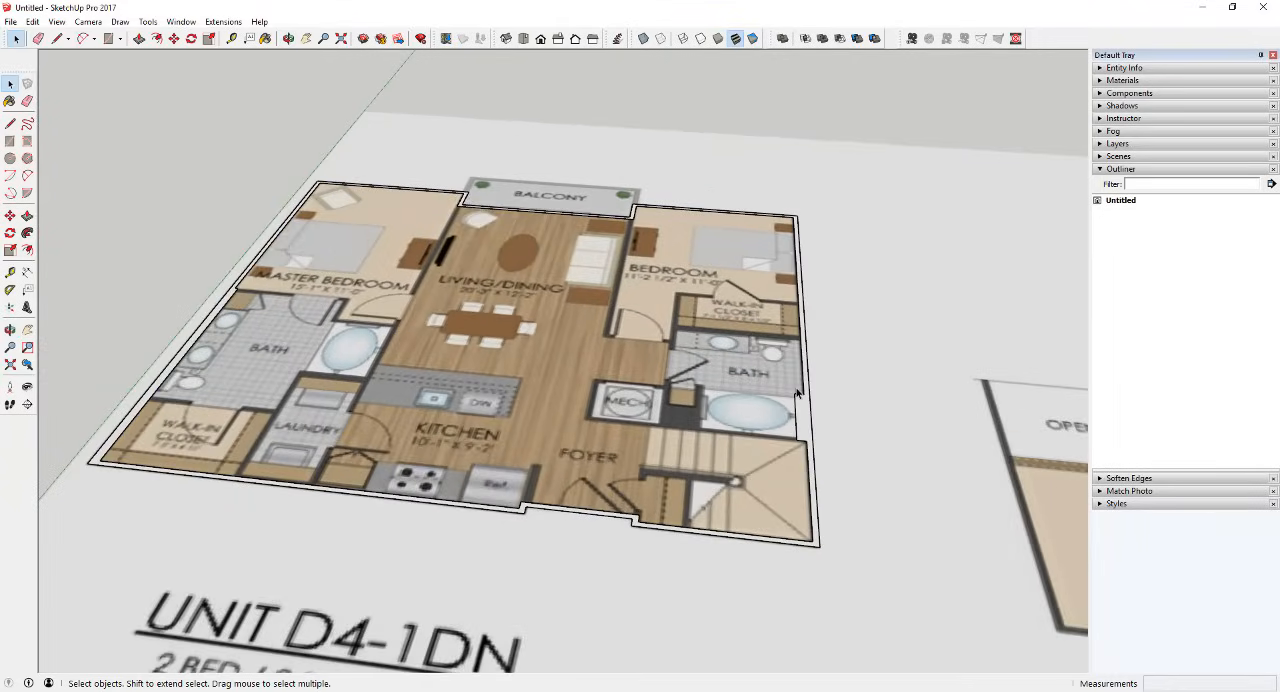
scroll(800, 400, up, 2)
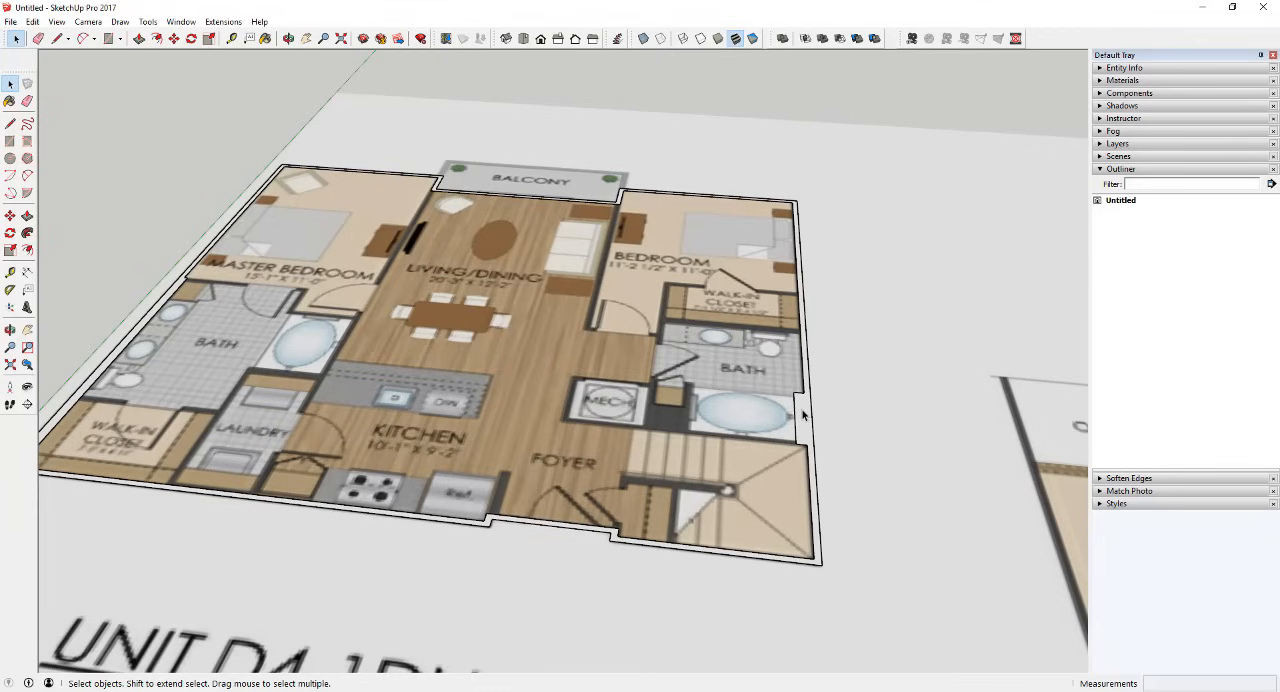
double_click(803, 414)
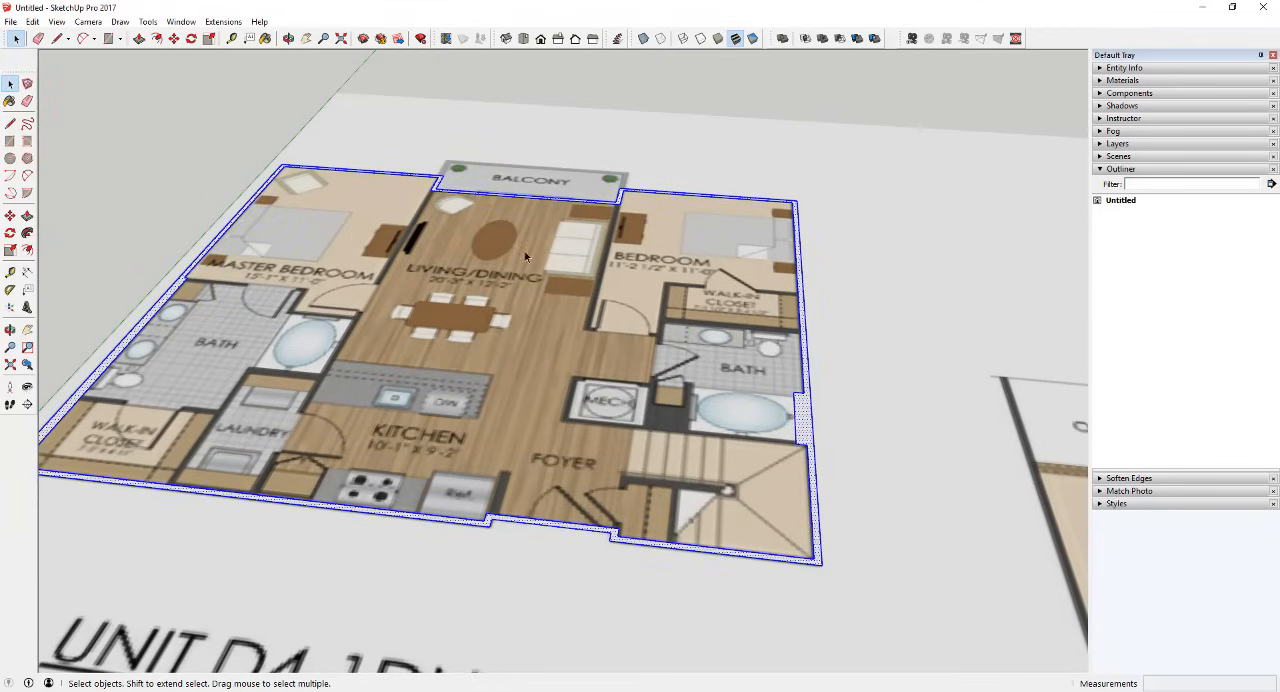
scroll(782, 265, down, 5)
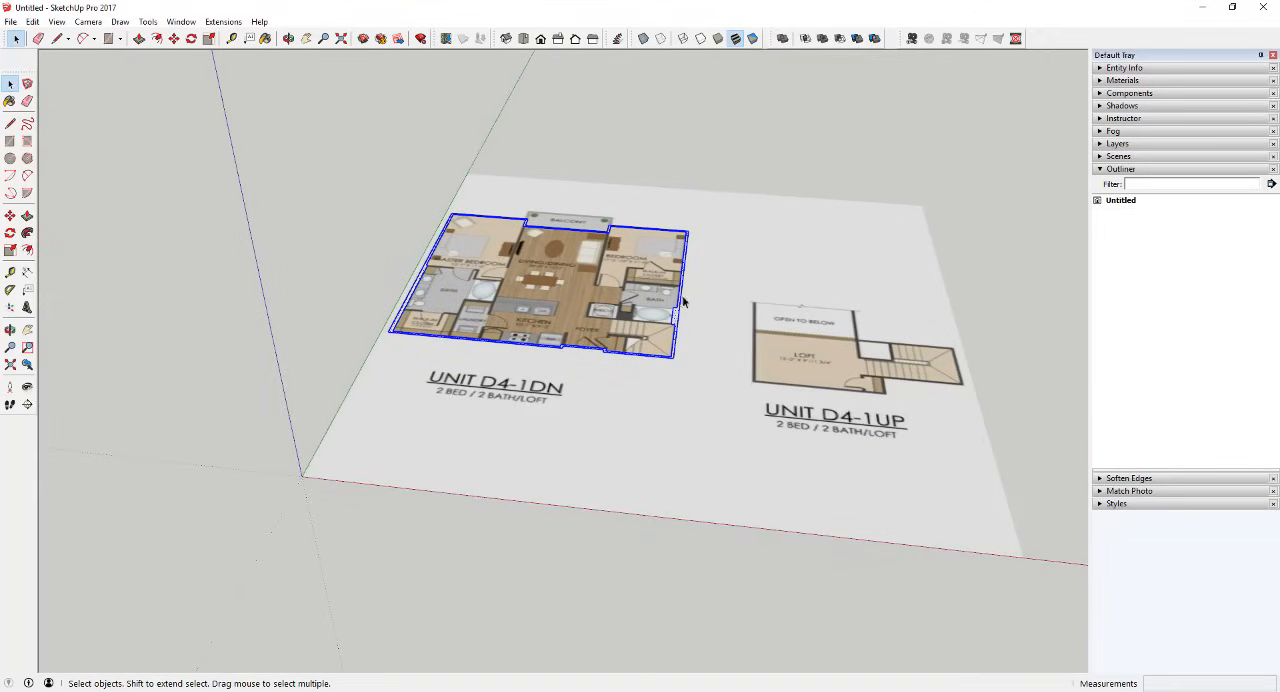
scroll(684, 300, up, 4)
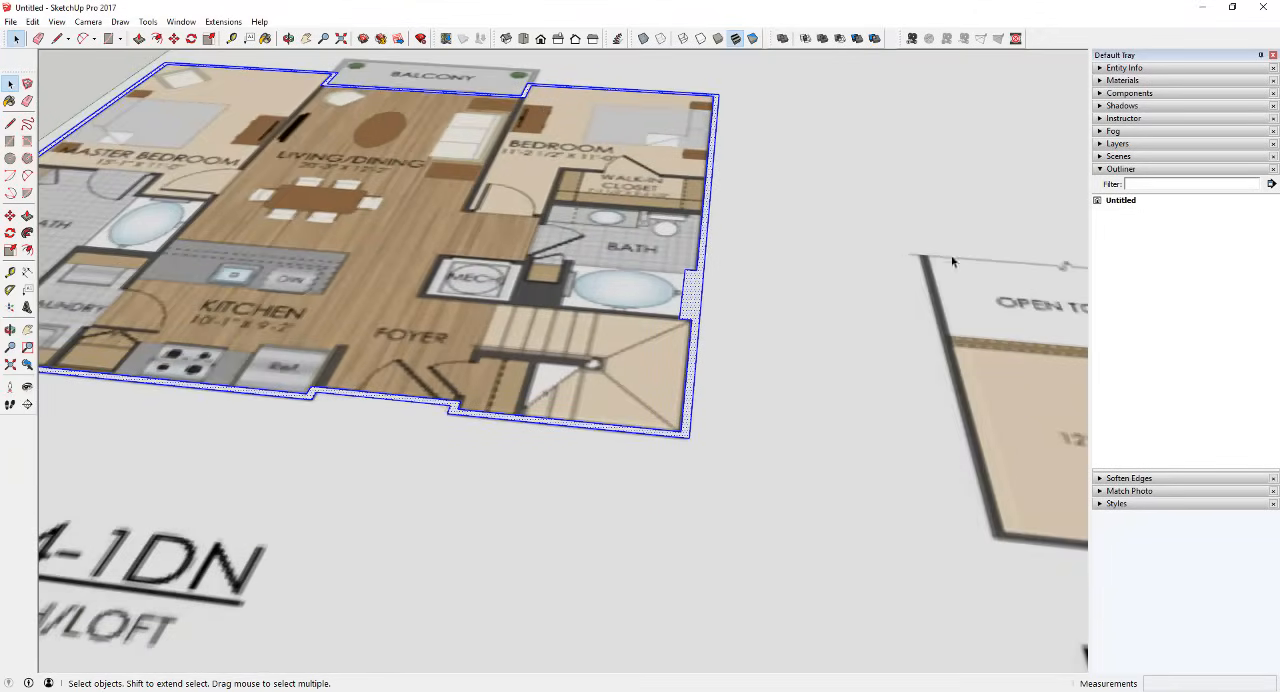
scroll(714, 300, down, 5)
click(808, 274)
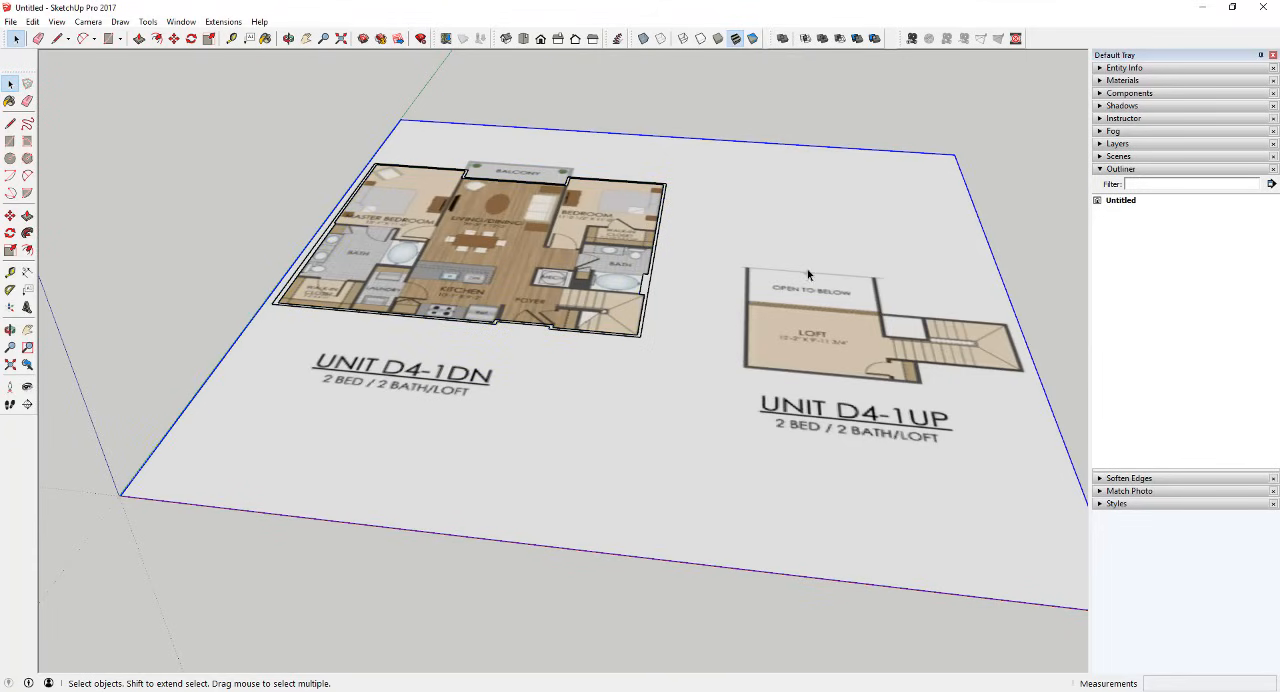
Step: Group the exterior wall face together with its bounding edges
click(645, 290)
scroll(645, 290, up, 3)
scroll(645, 290, up, 3)
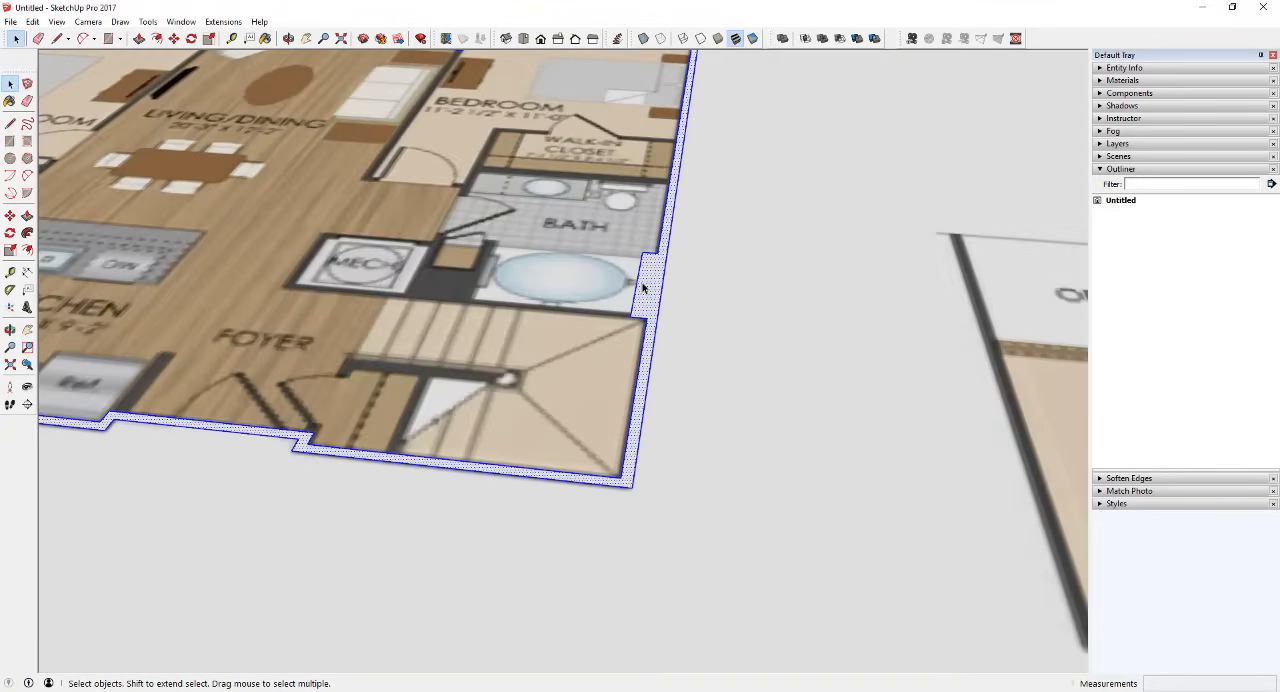
right_click(647, 287)
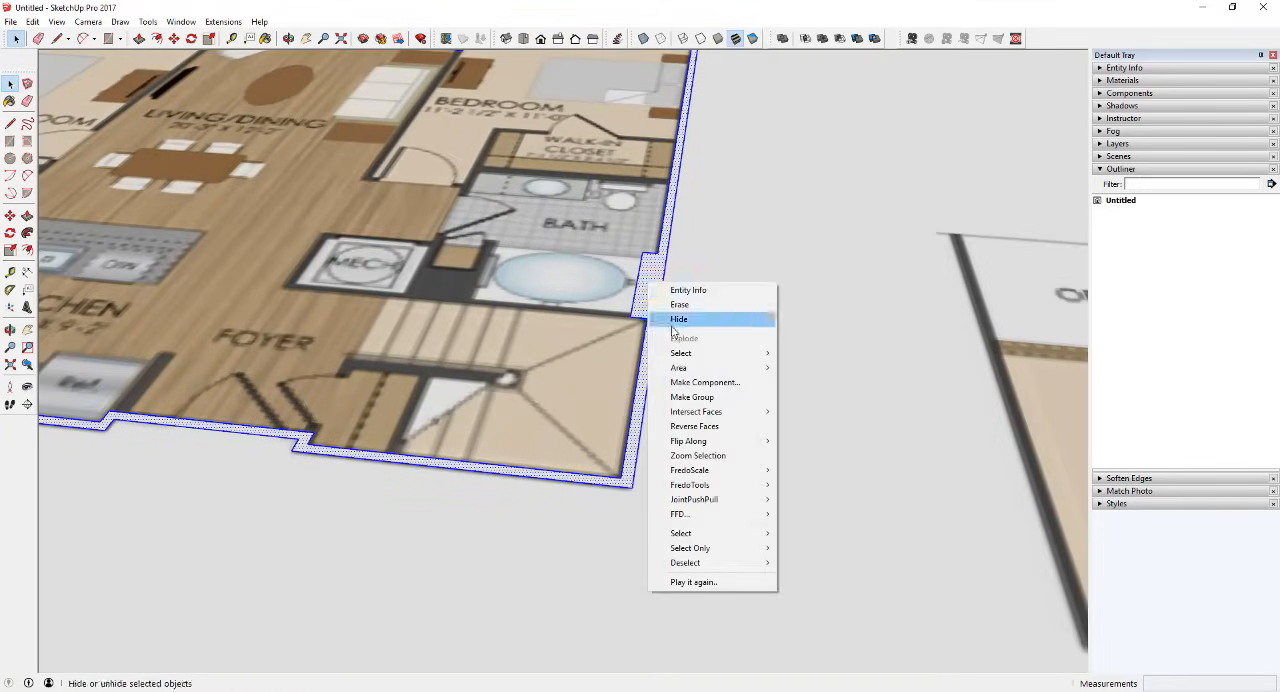
click(698, 397)
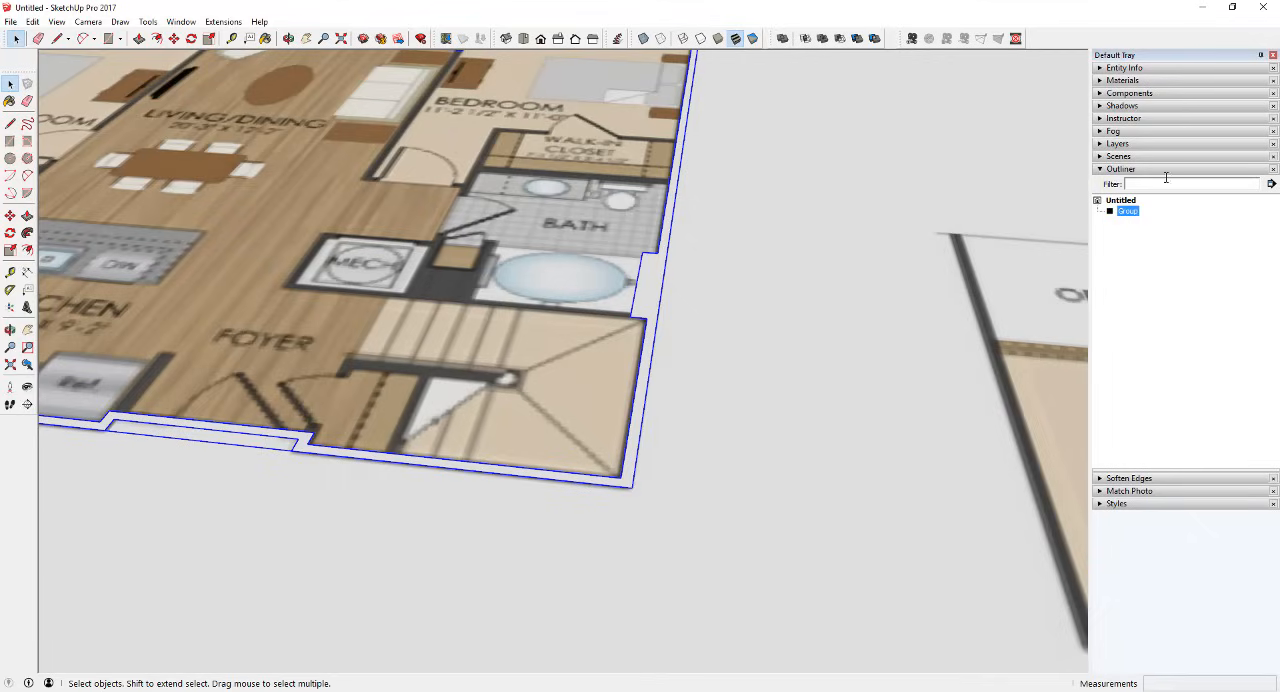
Step: Reselect the exterior wall group in the Outliner and try to raise its face upward with Push/Pull
click(887, 287)
scroll(830, 274, down, 4)
click(1126, 212)
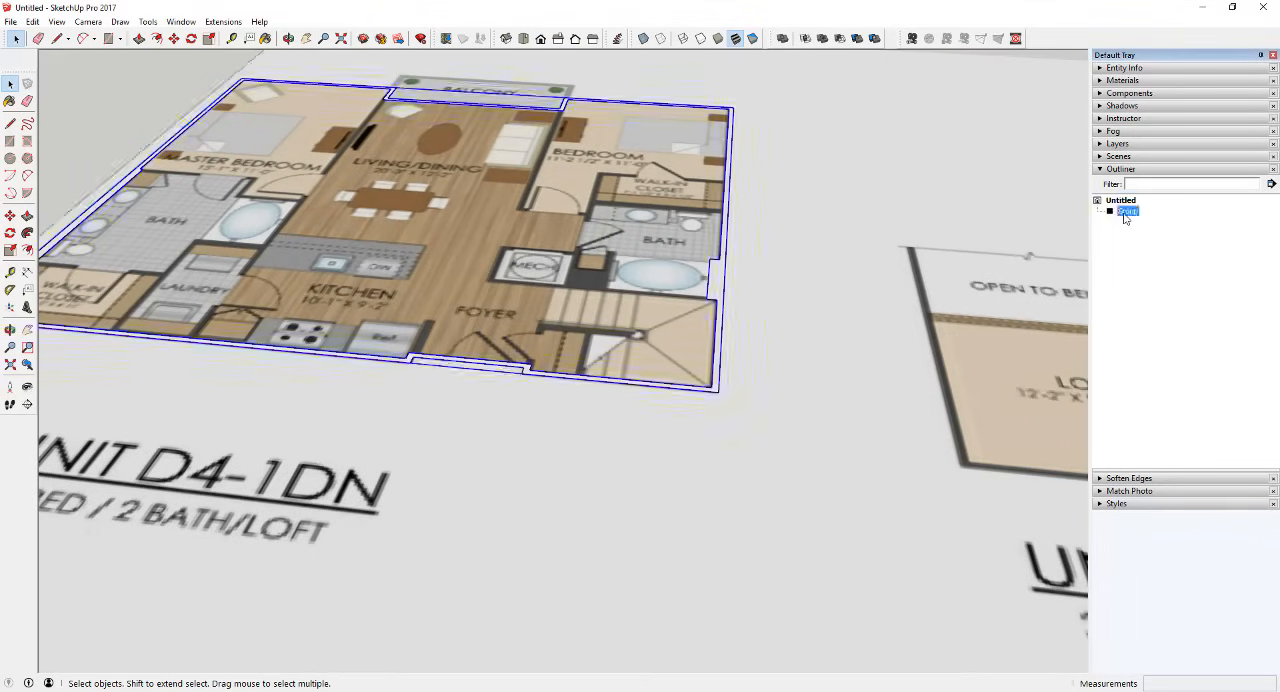
key(p)
click(720, 283)
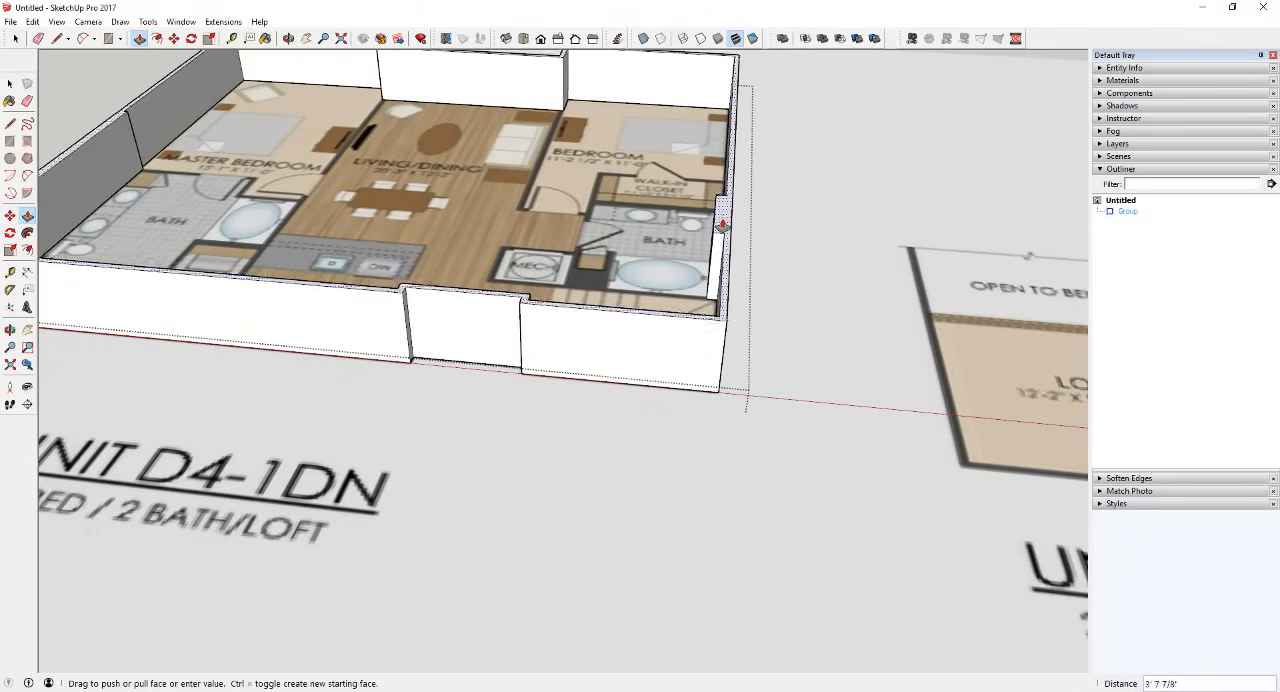
scroll(738, 203, down, 3)
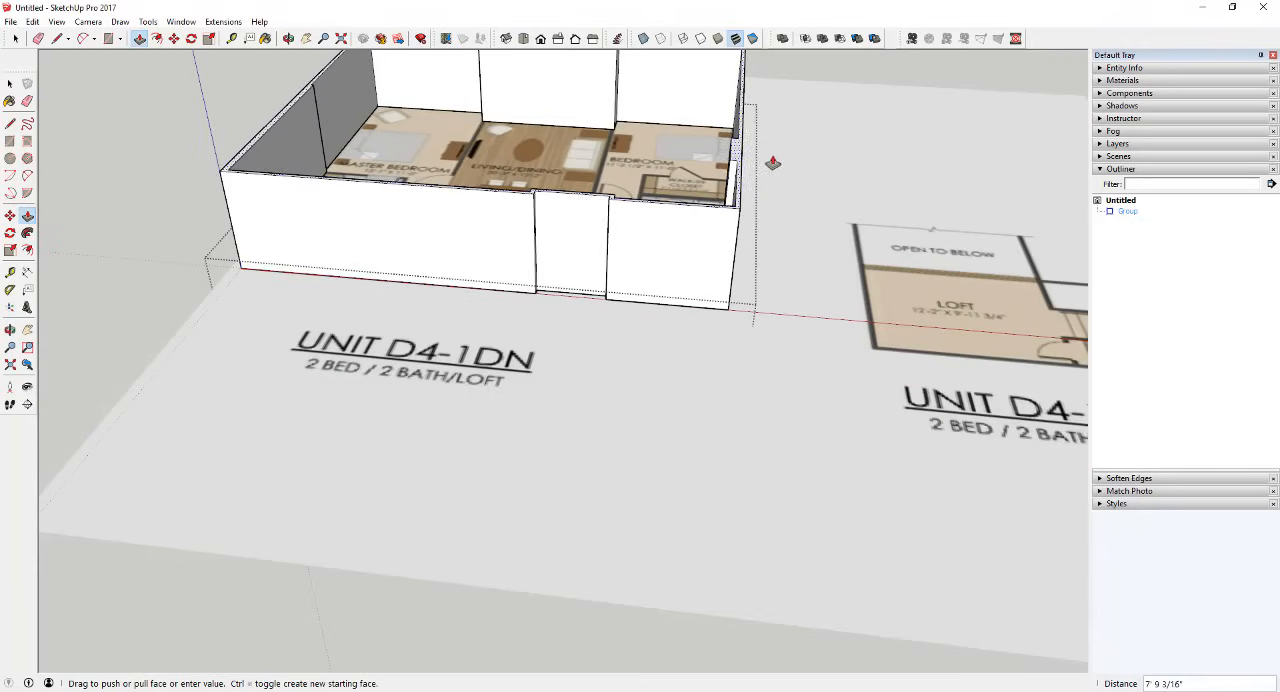
key(space)
middle_drag(811, 171, 723, 223)
scroll(690, 168, up, 3)
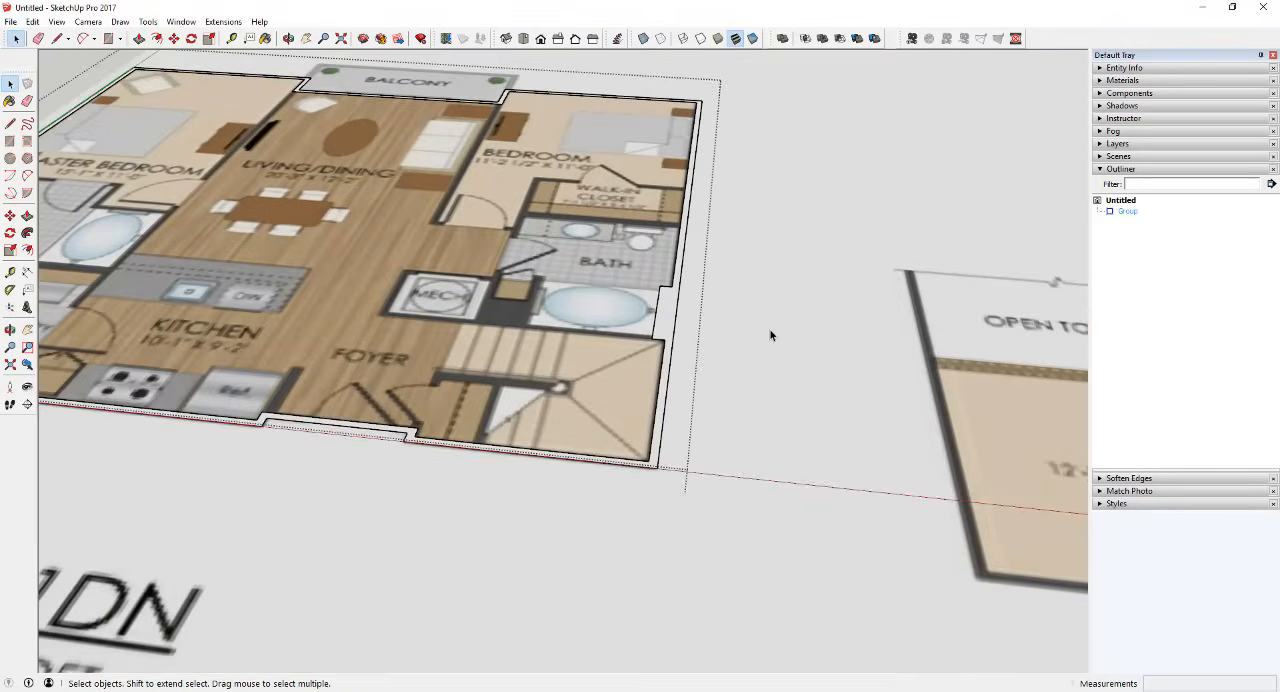
Step: Rename the exterior wall group as Exterior Wall
click(672, 318)
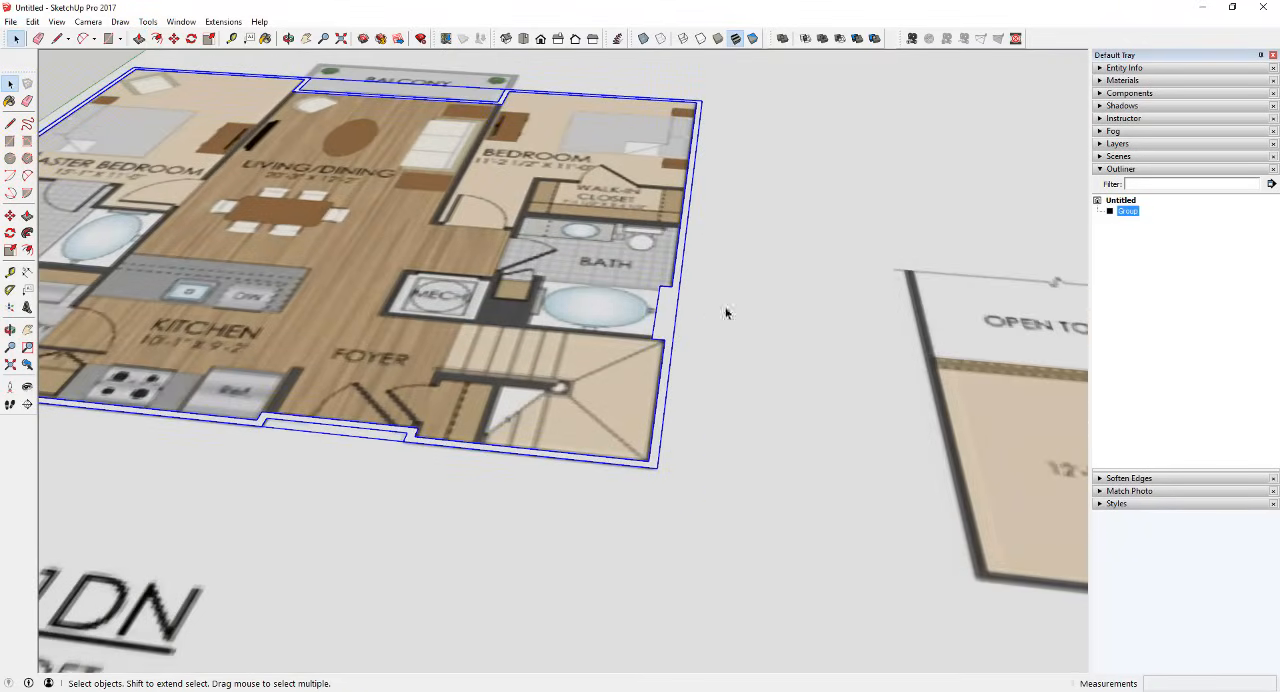
right_click(1129, 213)
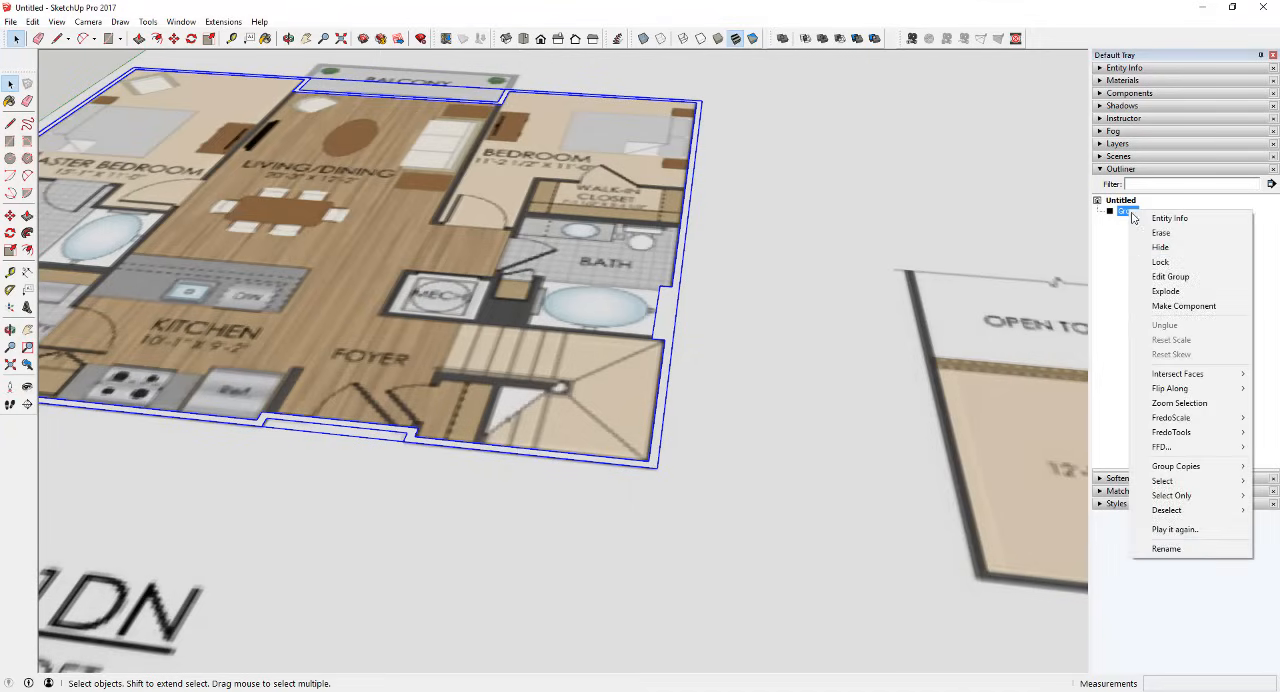
click(1166, 549)
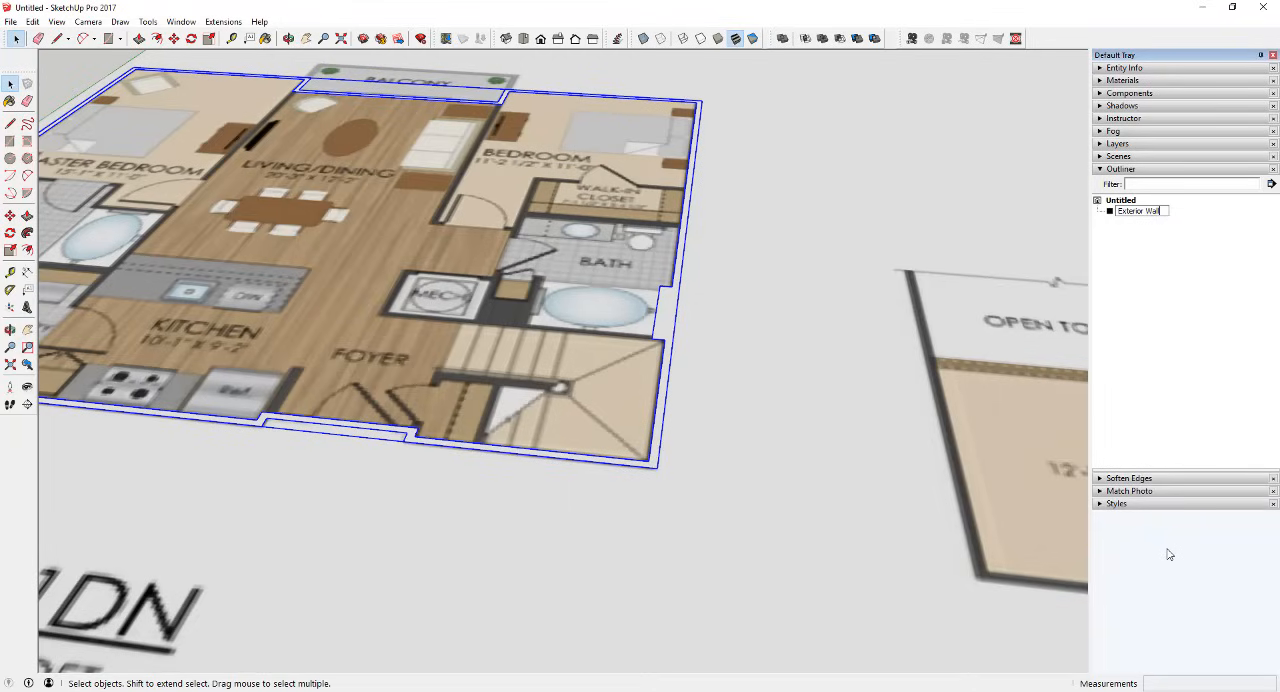
key(Return)
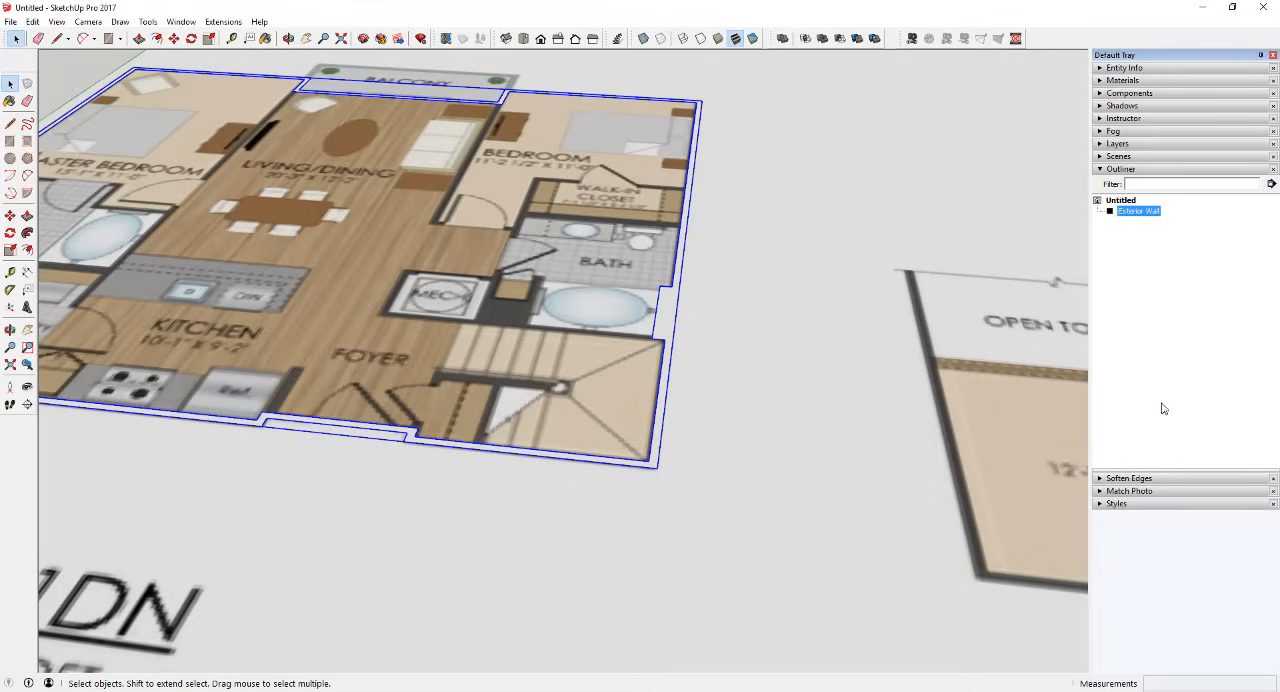
Step: Expand the Layers section and add a new layer named ARCH - Exterior Walls
click(1100, 144)
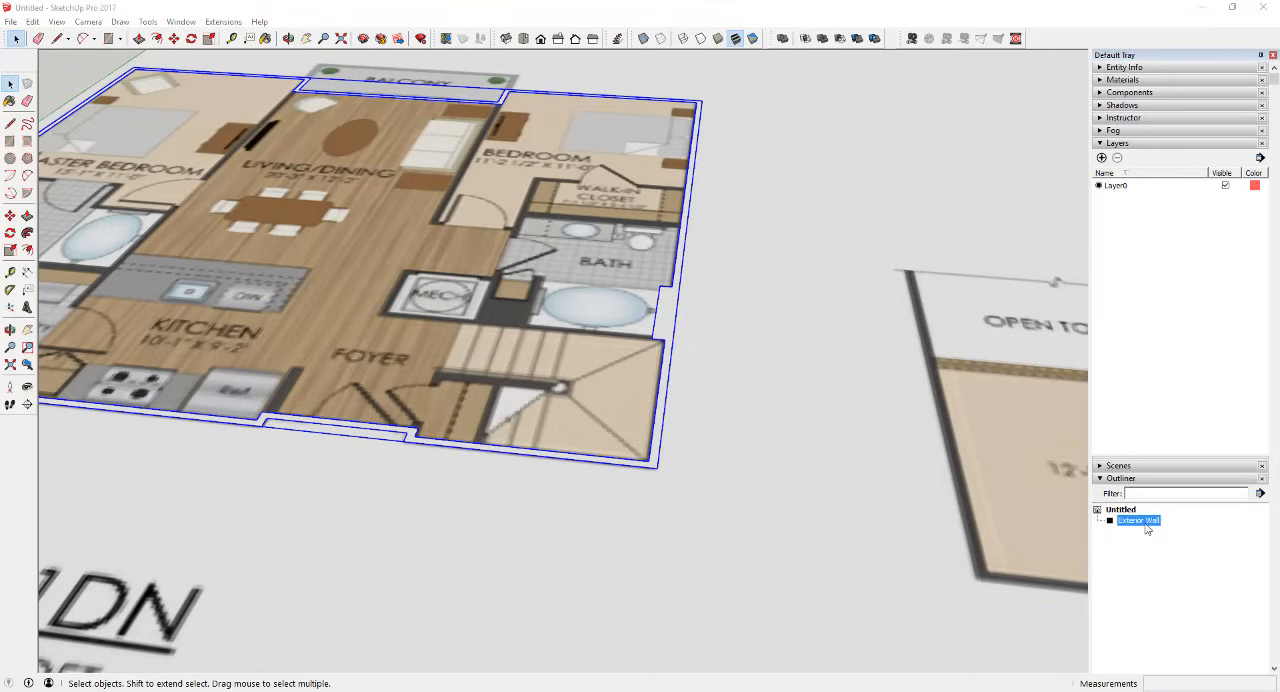
click(1177, 240)
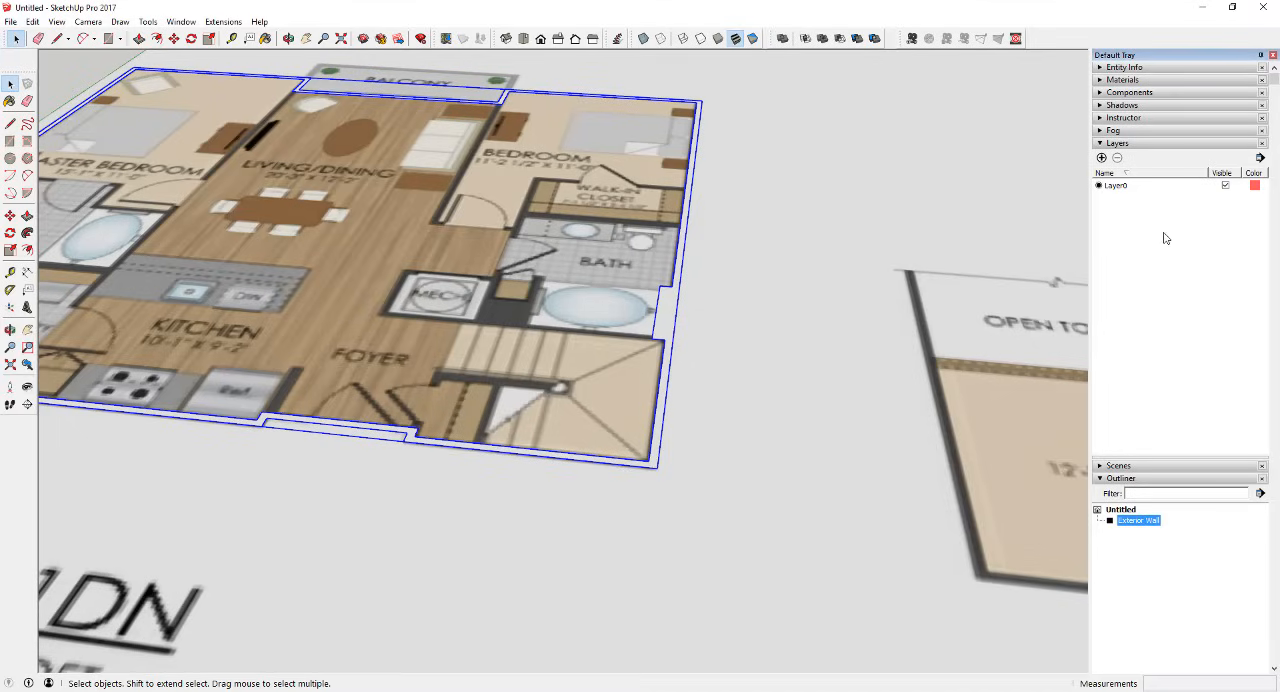
scroll(440, 224, down, 4)
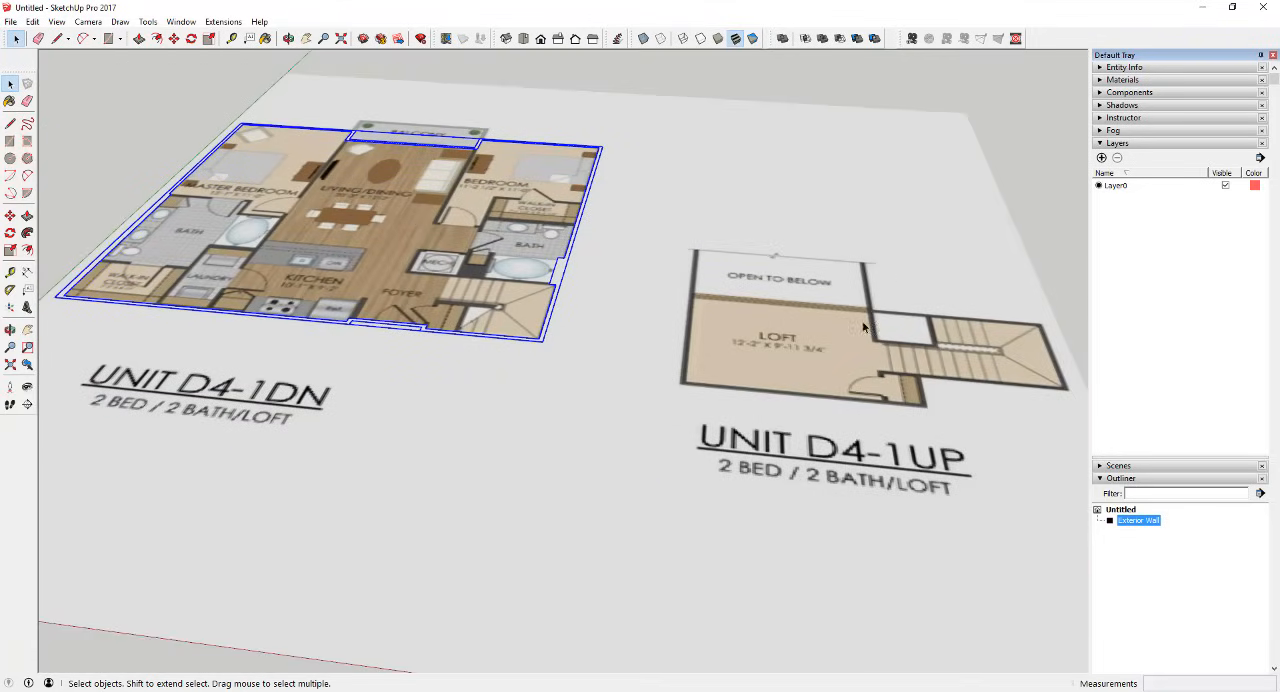
scroll(451, 231, up, 3)
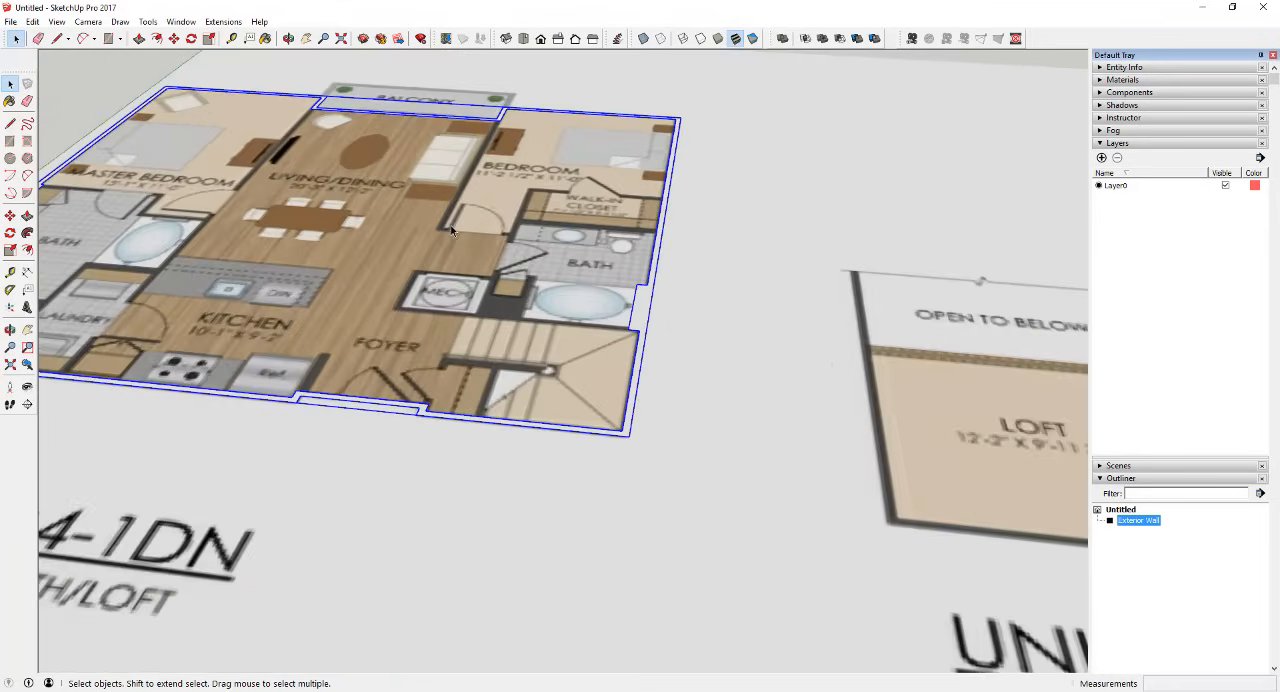
scroll(663, 344, down, 3)
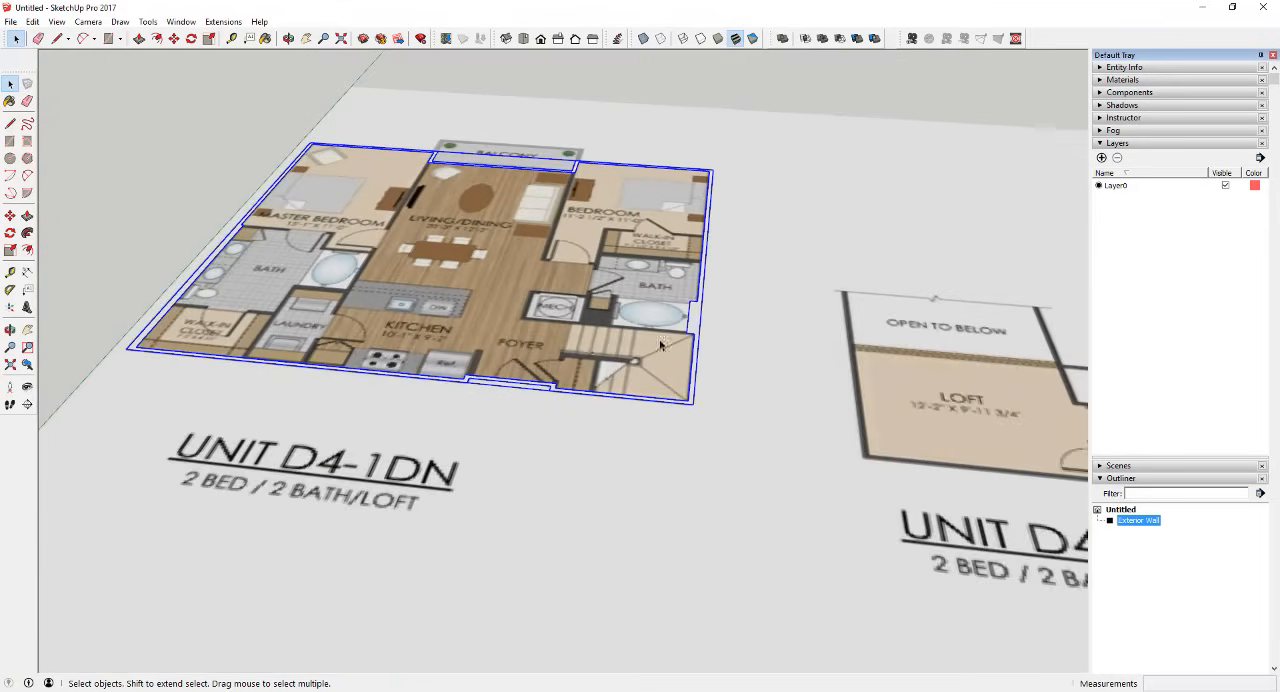
scroll(572, 378, up, 3)
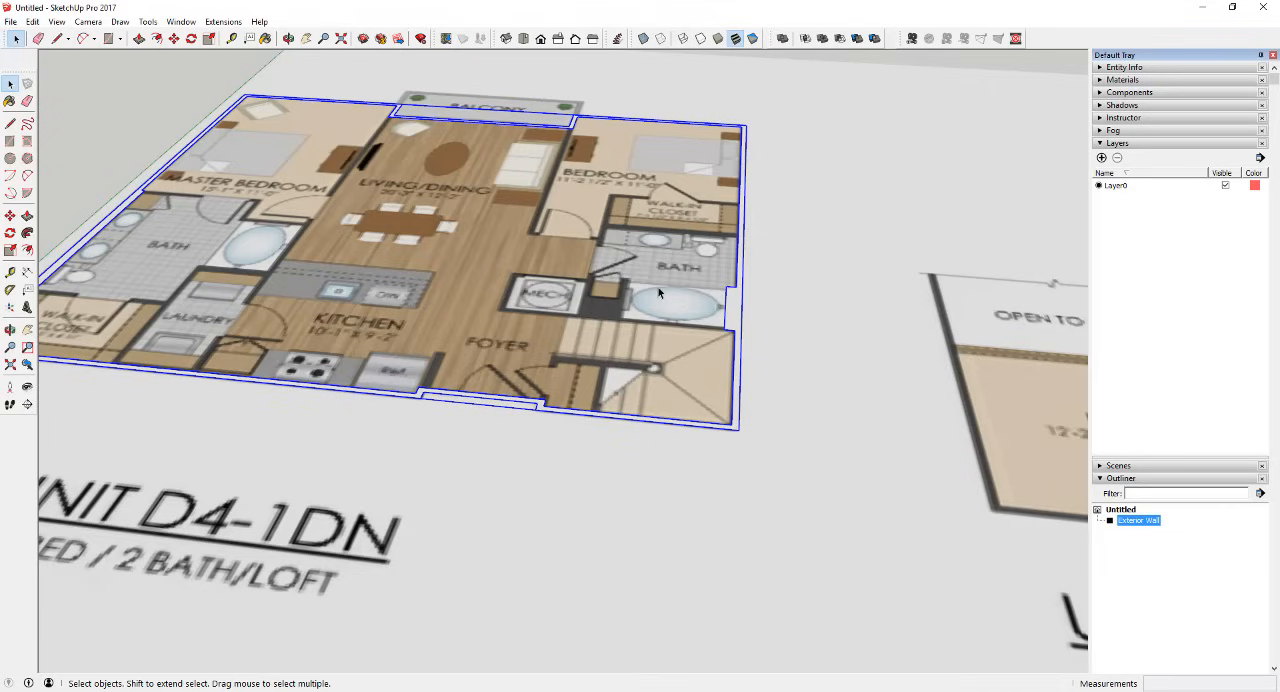
scroll(840, 224, down, 5)
scroll(829, 296, up, 6)
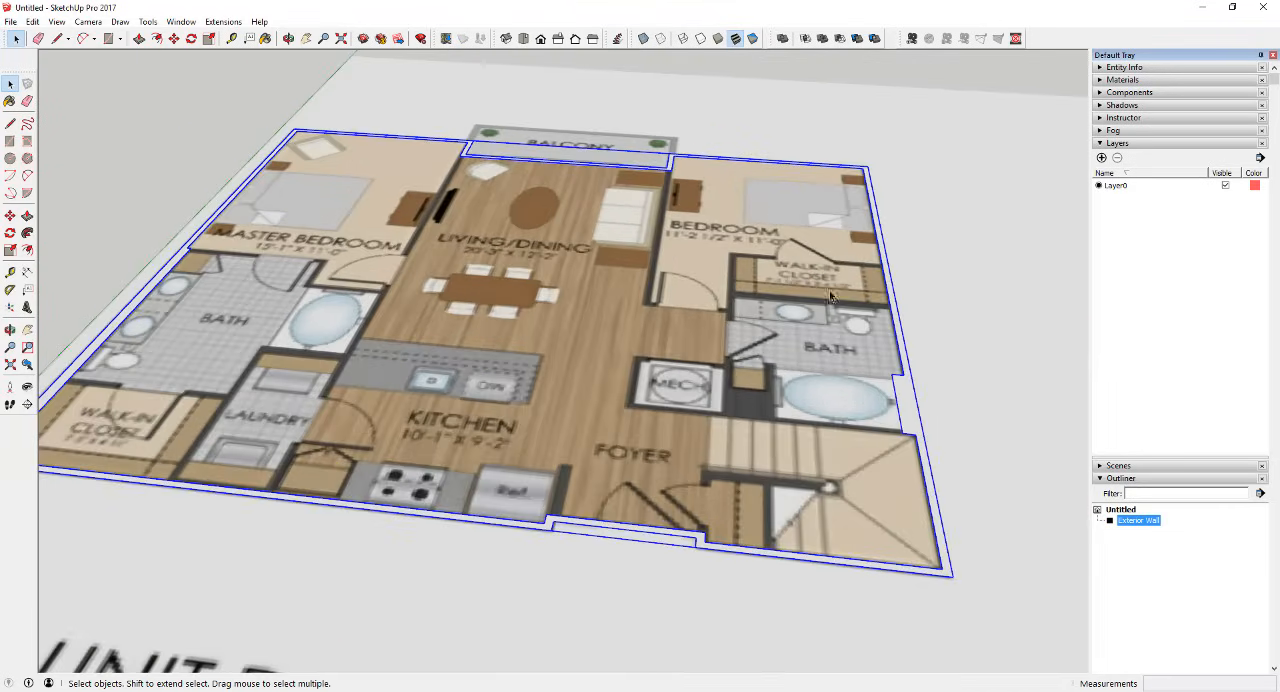
click(1103, 159)
text(ARCH - Exterior Walls)
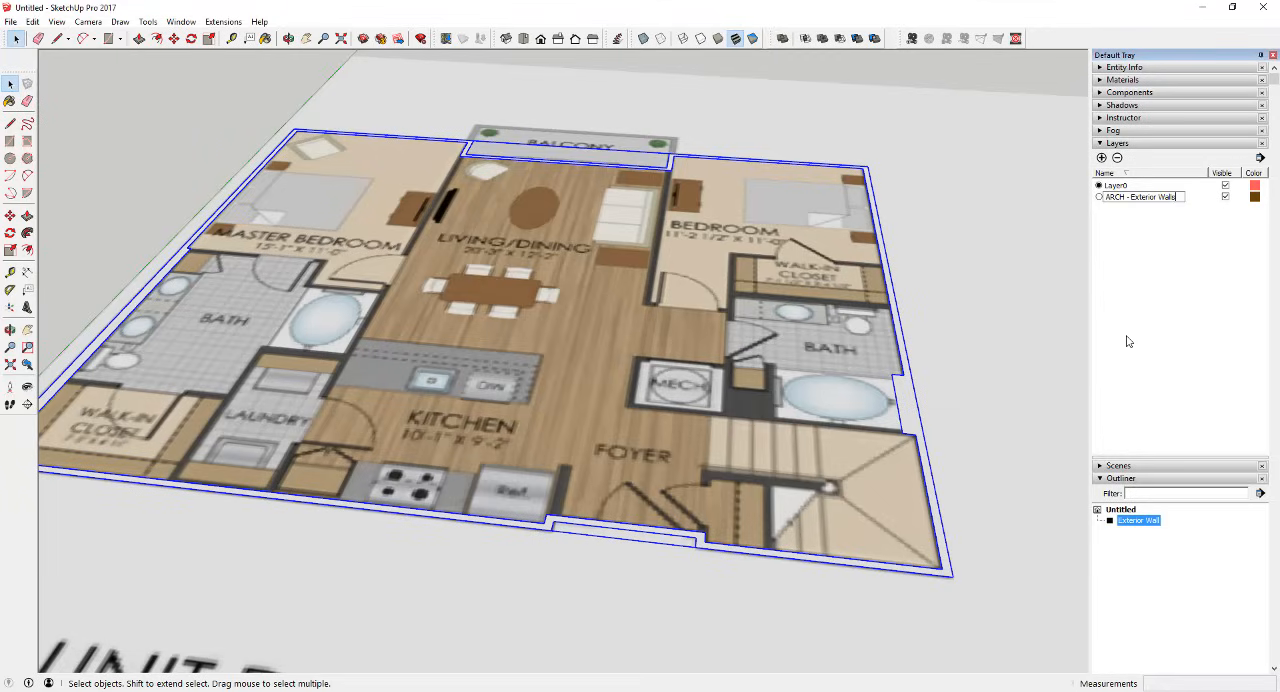
key(Return)
Step: Show the entity information of the Exterior Wall group and assign the group to the ARCH - Exterior Walls layer
click(1100, 67)
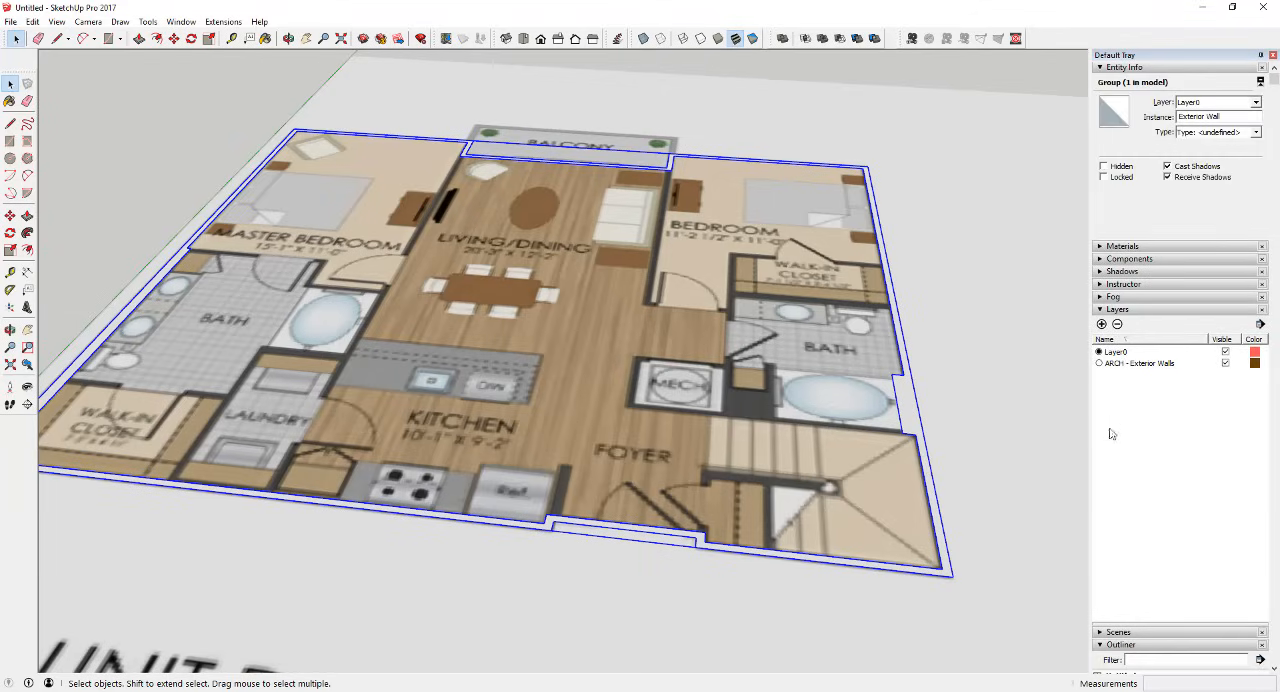
scroll(1151, 446, down, 3)
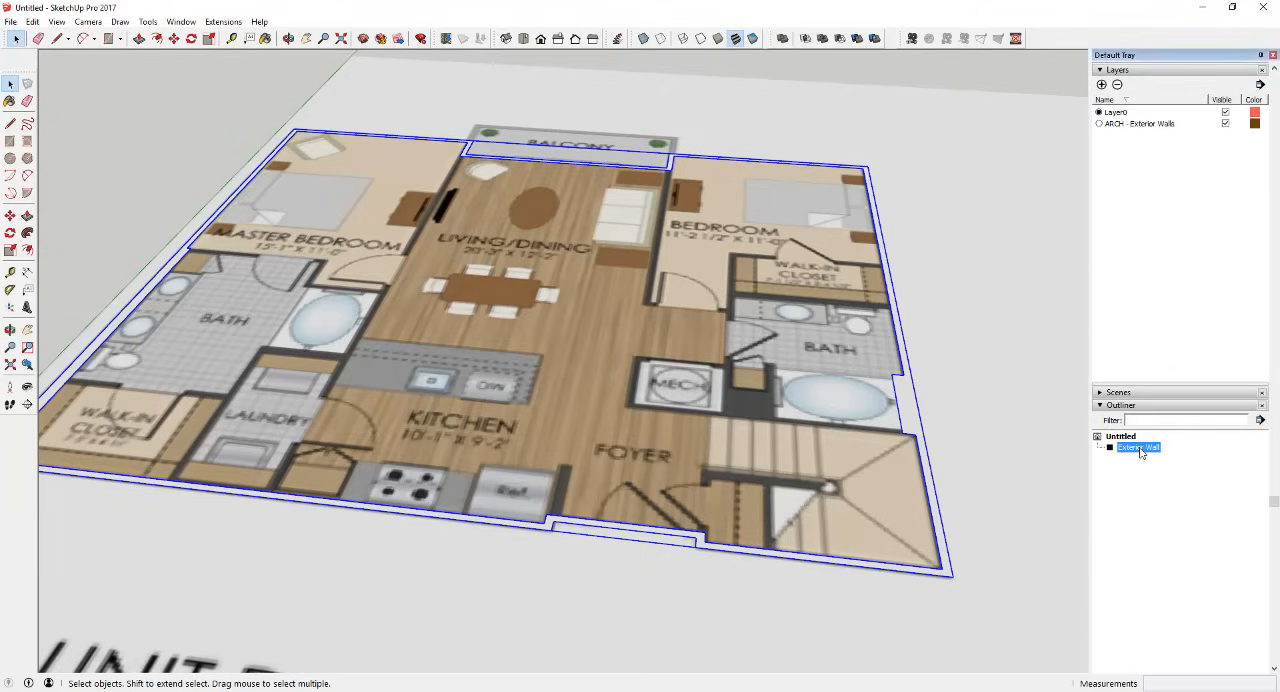
scroll(1165, 315, up, 3)
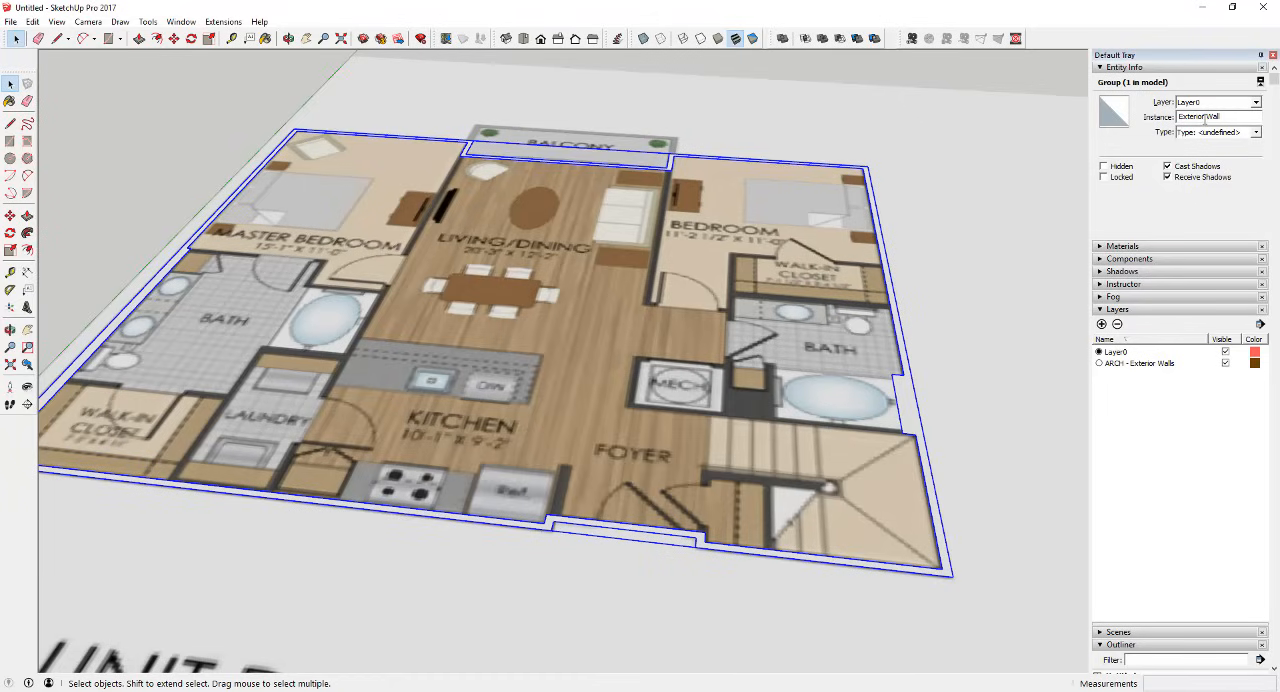
click(1256, 104)
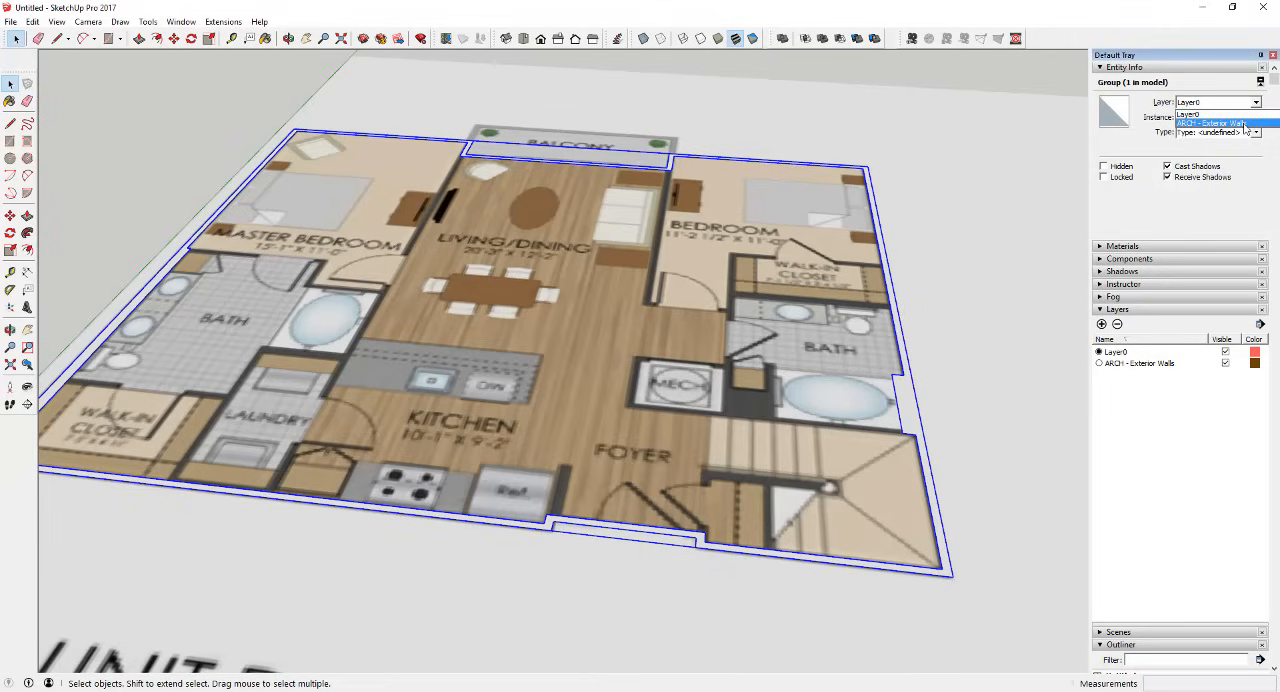
click(1236, 123)
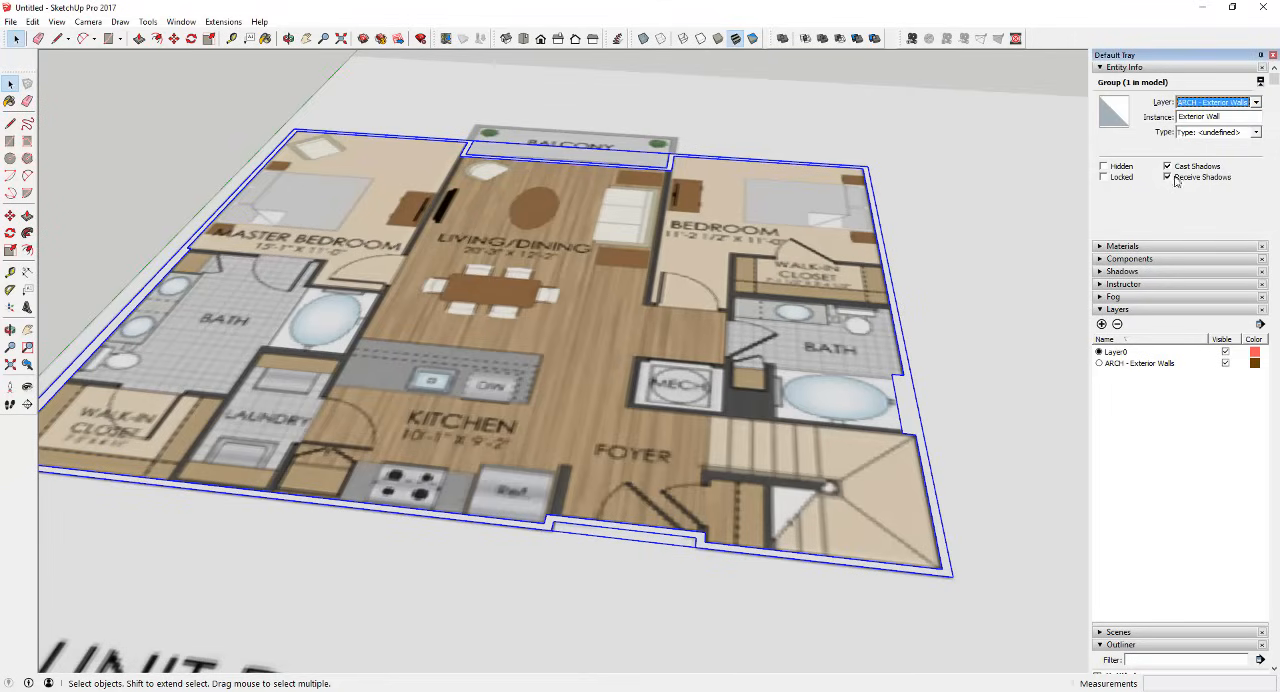
Step: Toggle the visibility of the ARCH - Exterior Walls layer off and on to check that it controls the exterior walls
click(1227, 366)
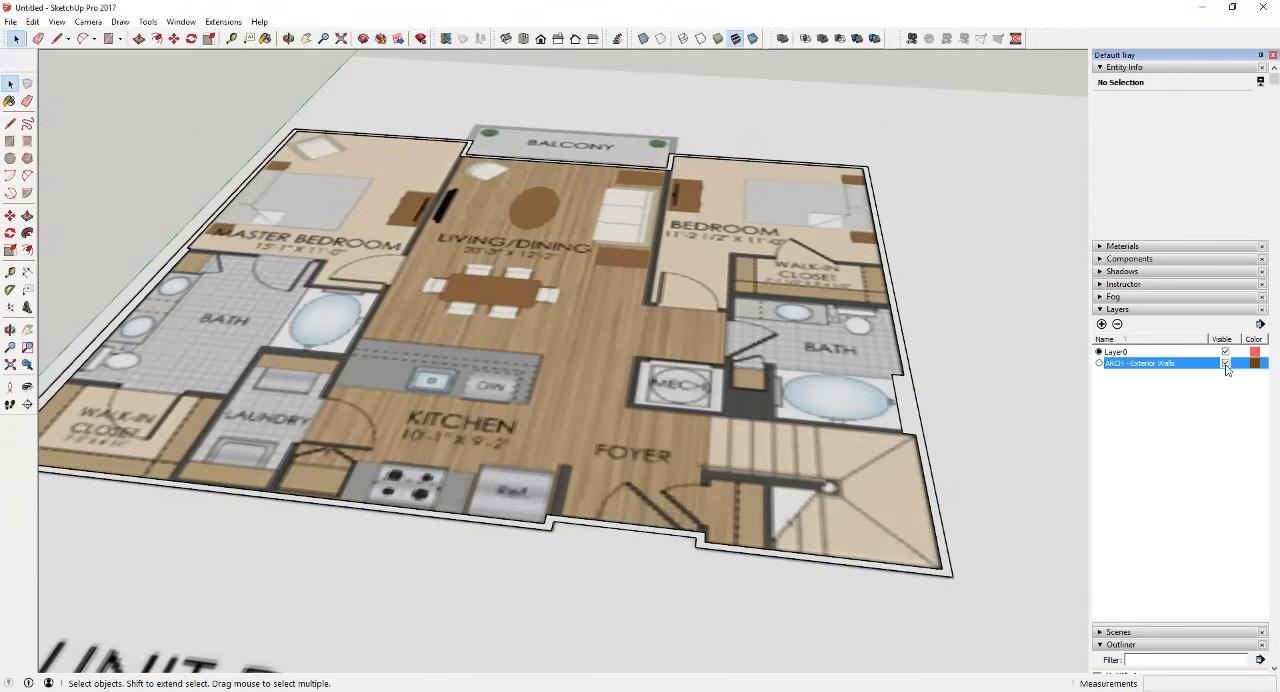
click(1226, 365)
click(1226, 365)
click(1226, 365)
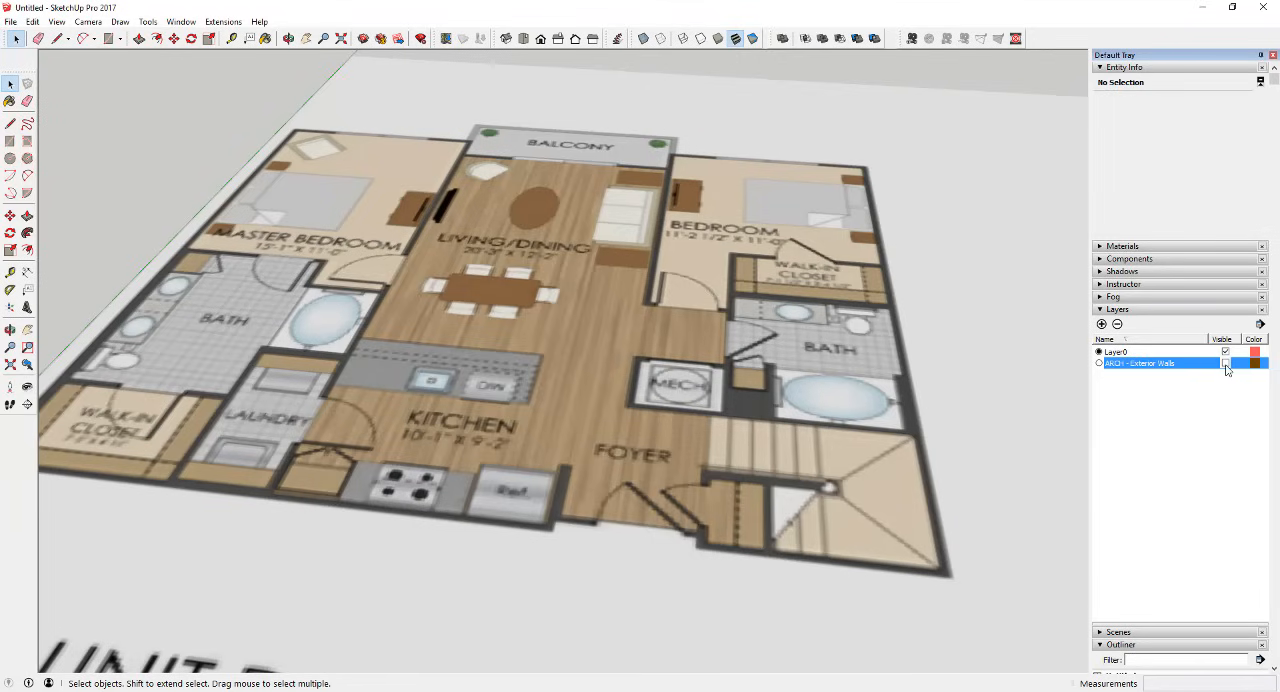
click(1226, 365)
click(1226, 366)
click(1226, 366)
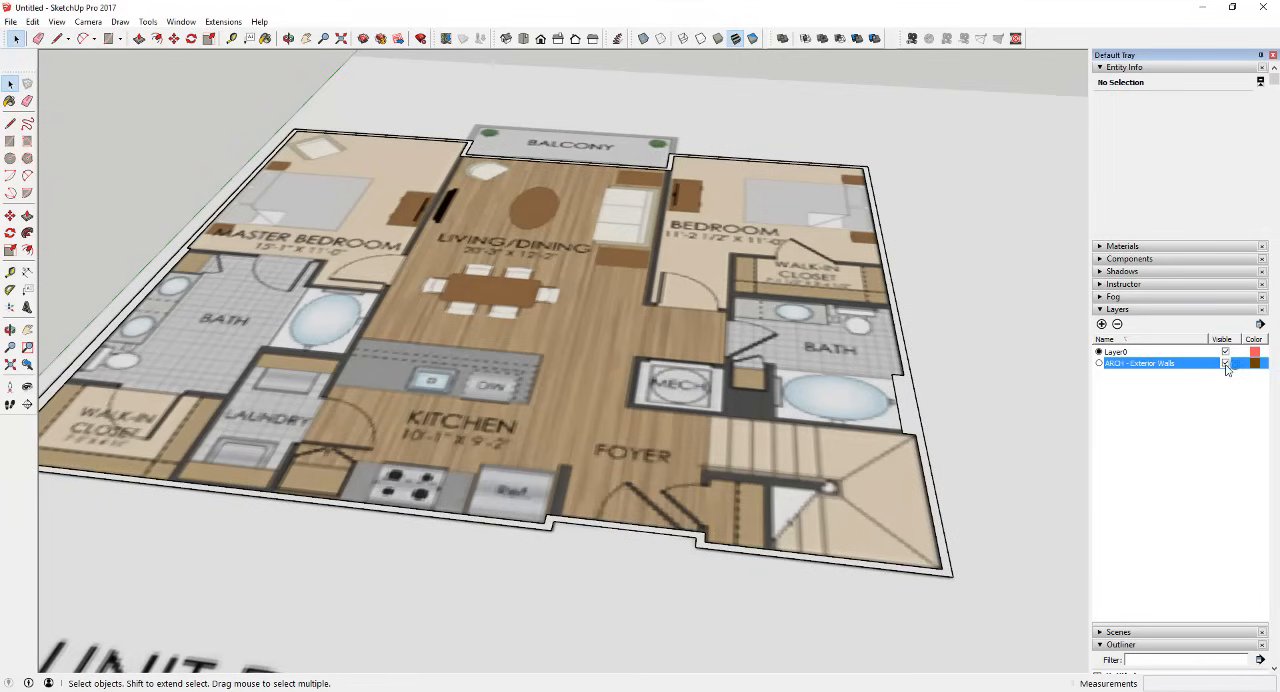
Step: Open the Exterior Wall group for editing and extrude its wall face upward 10' with Push/Pull
scroll(1019, 406, down, 1)
click(913, 408)
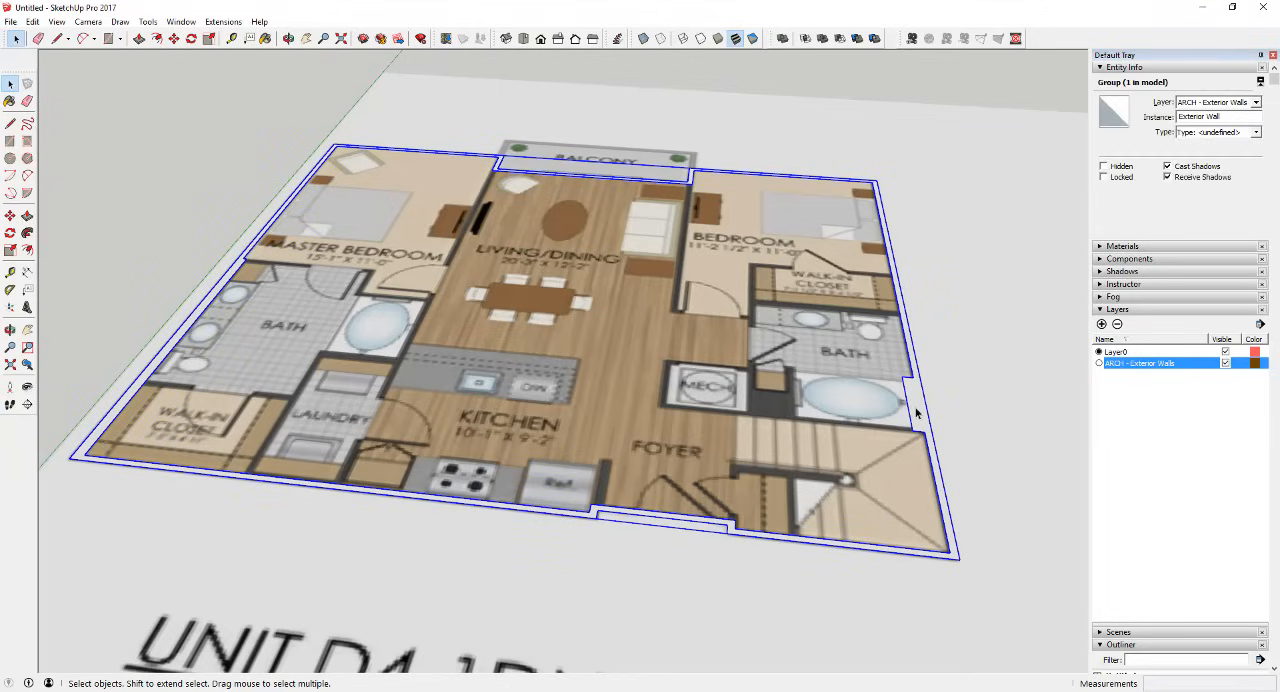
middle_drag(615, 410, 710, 357)
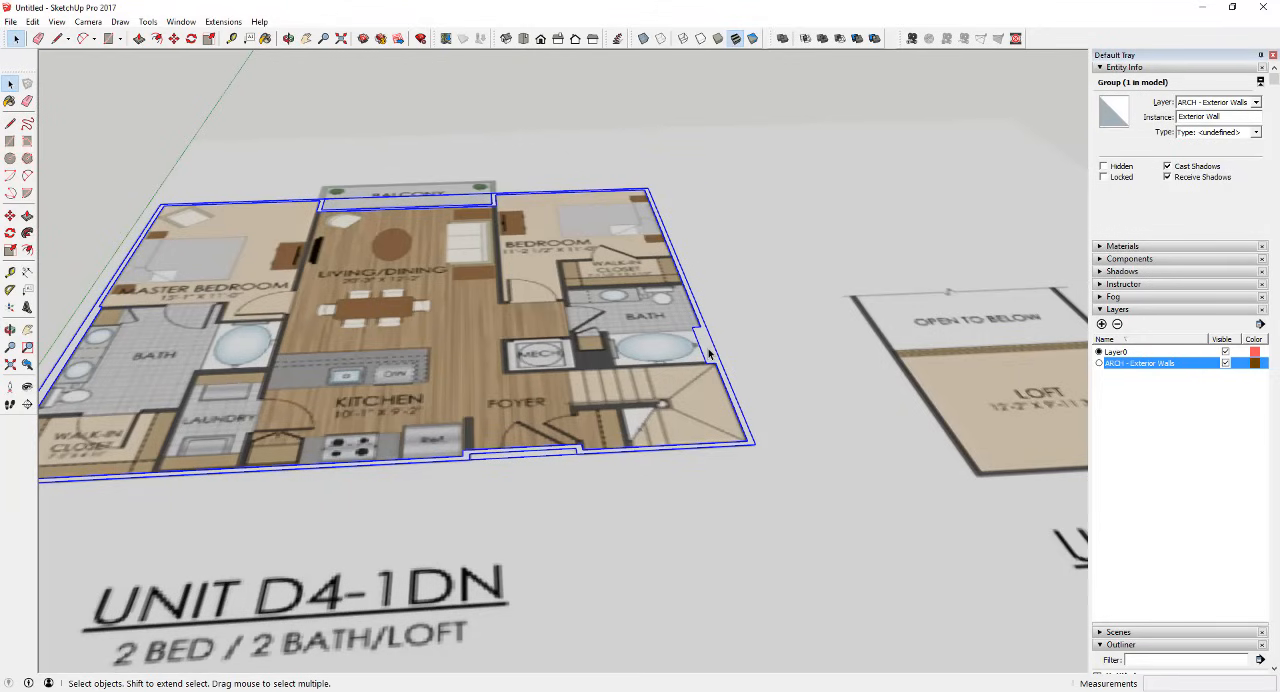
double_click(709, 354)
key(p)
click(710, 353)
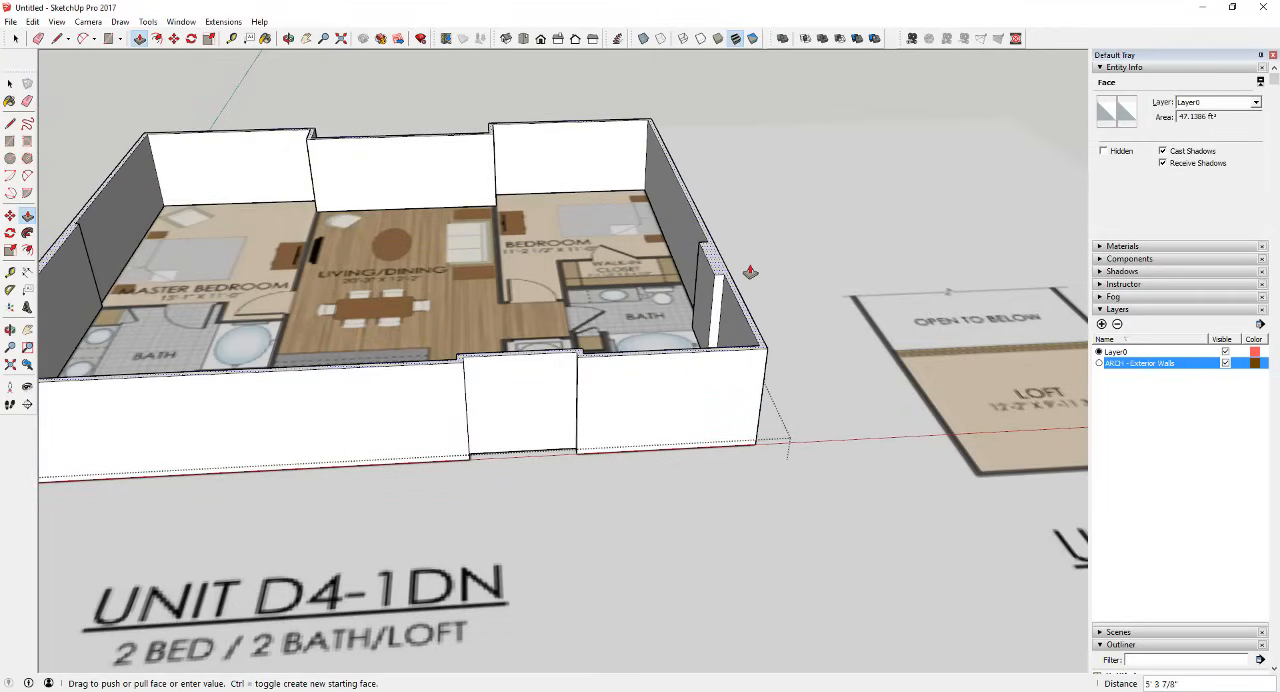
scroll(750, 272, down, 5)
scroll(1055, 343, up, 4)
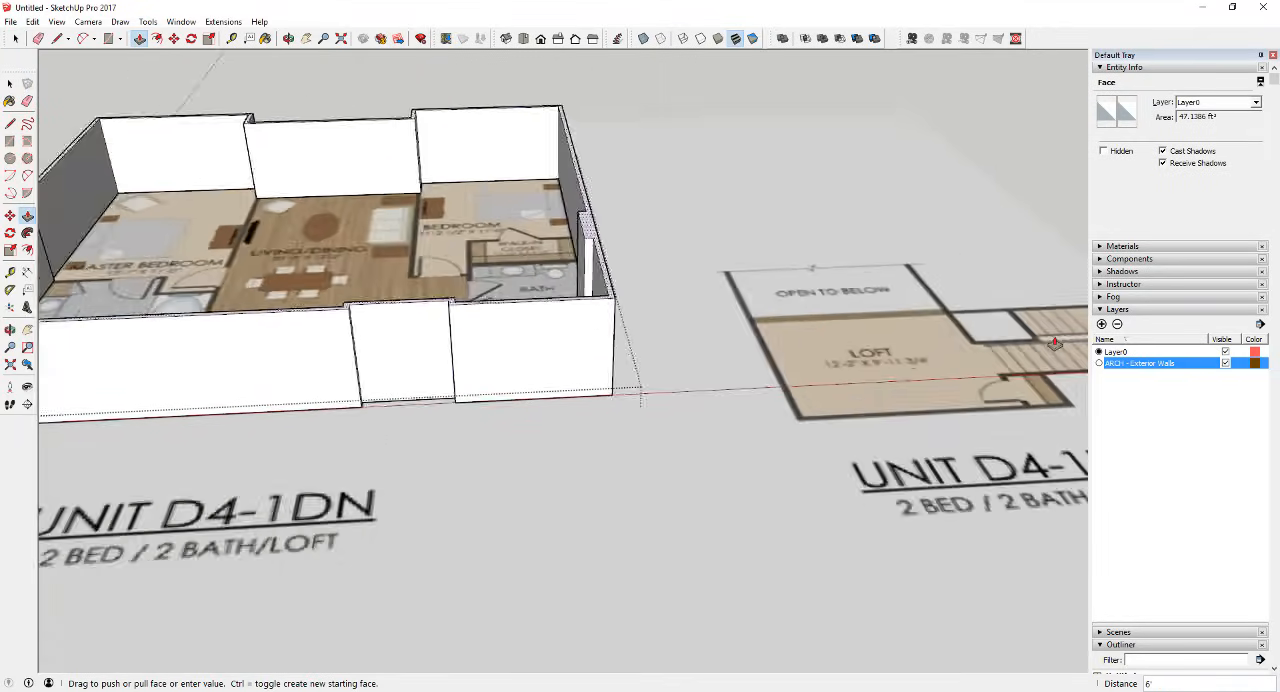
scroll(1055, 343, up, 2)
scroll(880, 340, down, 3)
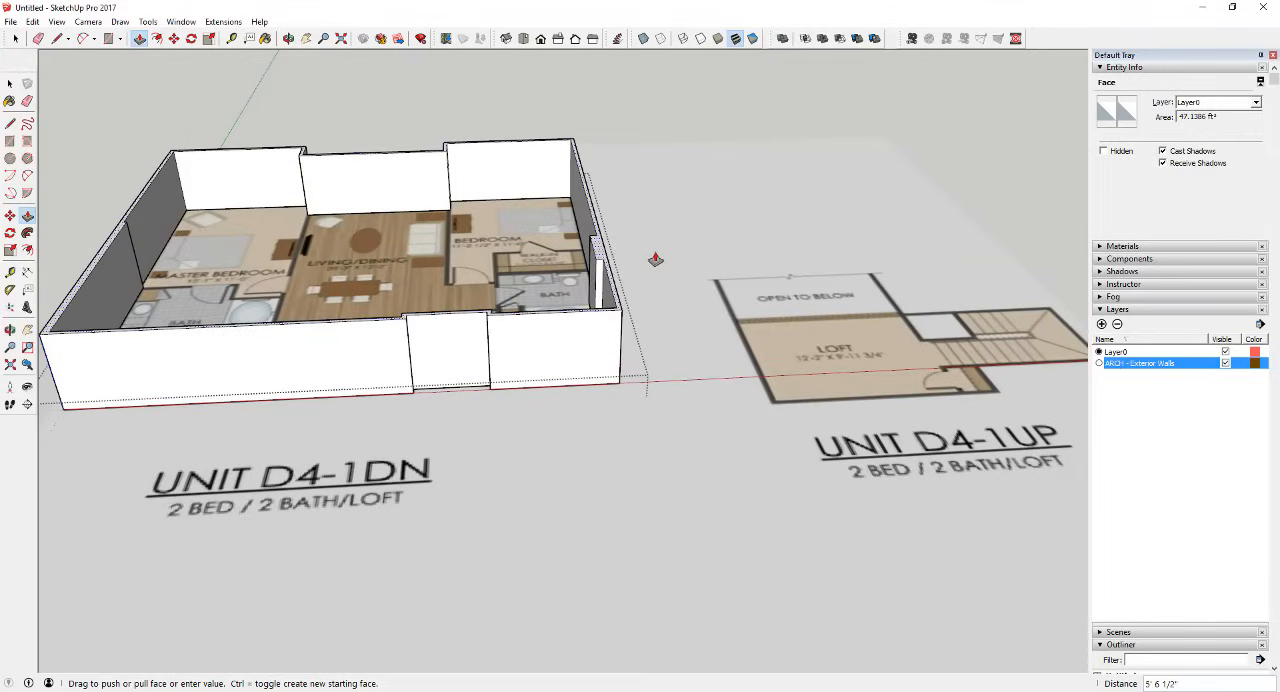
text(10')
key(Return)
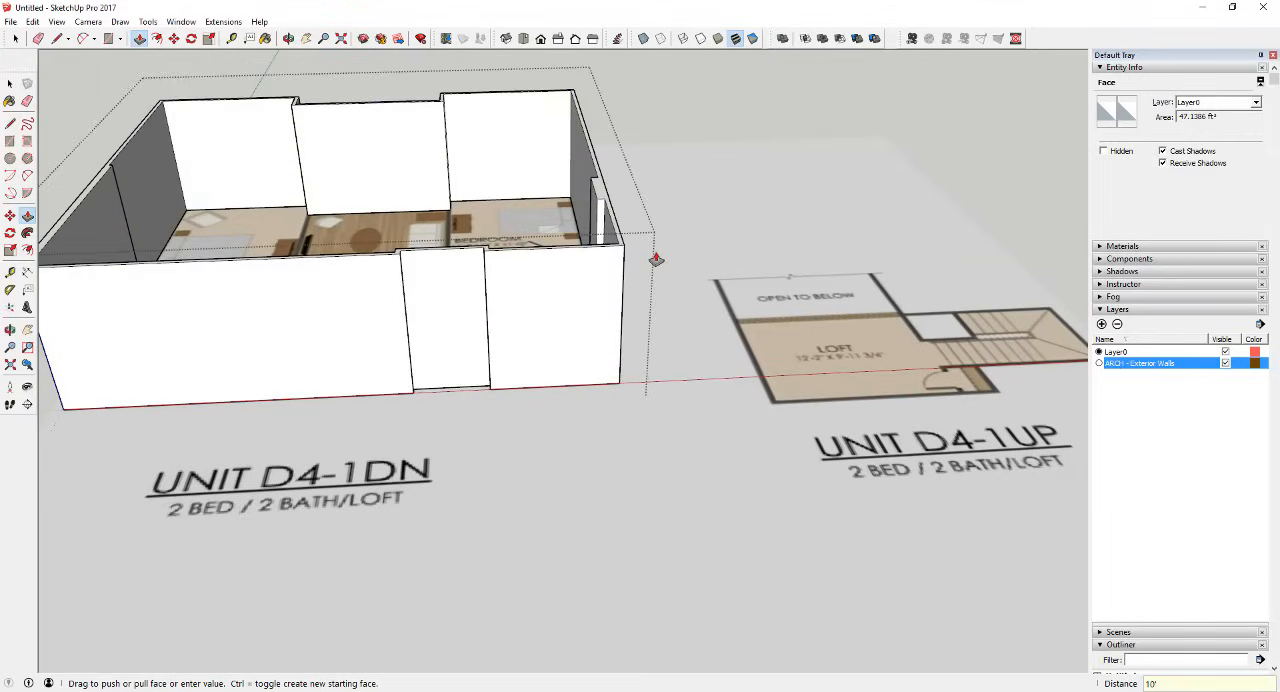
key(space)
Step: Inspect the extruded exterior walls from several sides, checking their height against the floor plan inside
scroll(630, 263, down, 3)
middle_drag(625, 264, 1088, 217)
scroll(540, 247, up, 4)
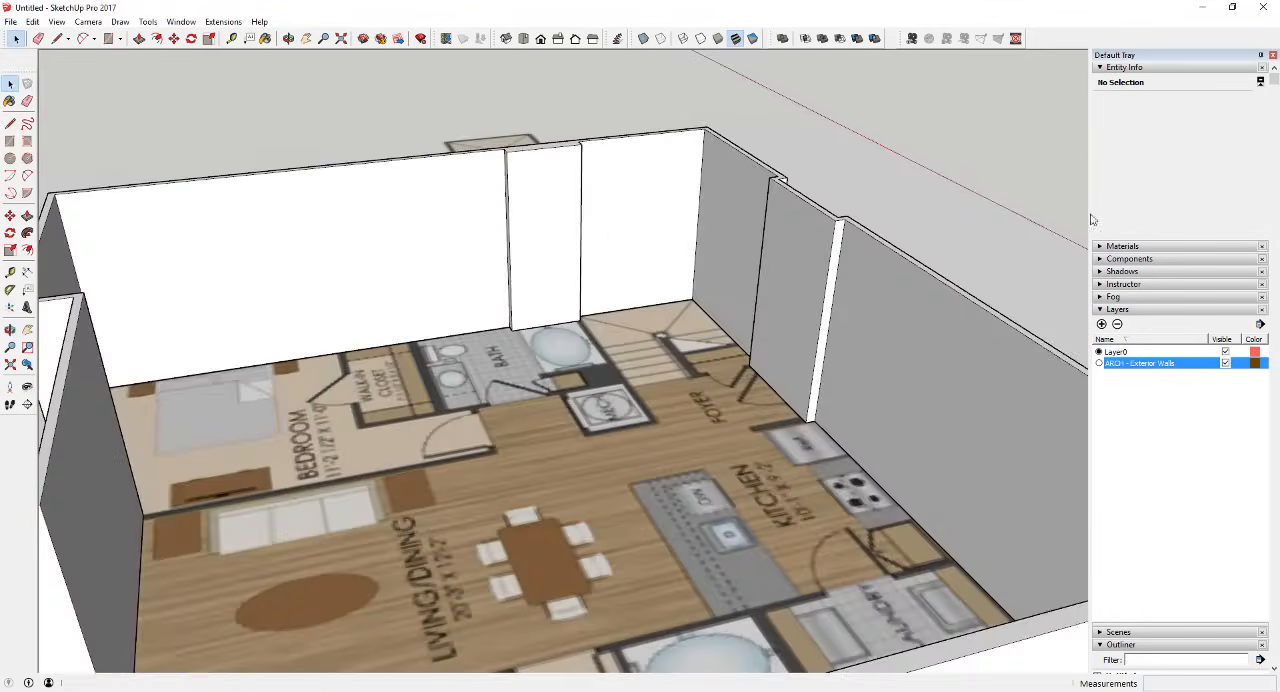
middle_drag(864, 252, 590, 380)
scroll(760, 290, down, 5)
middle_drag(721, 379, 200, 290)
middle_drag(563, 271, 466, 265)
scroll(480, 264, up, 3)
scroll(484, 263, down, 3)
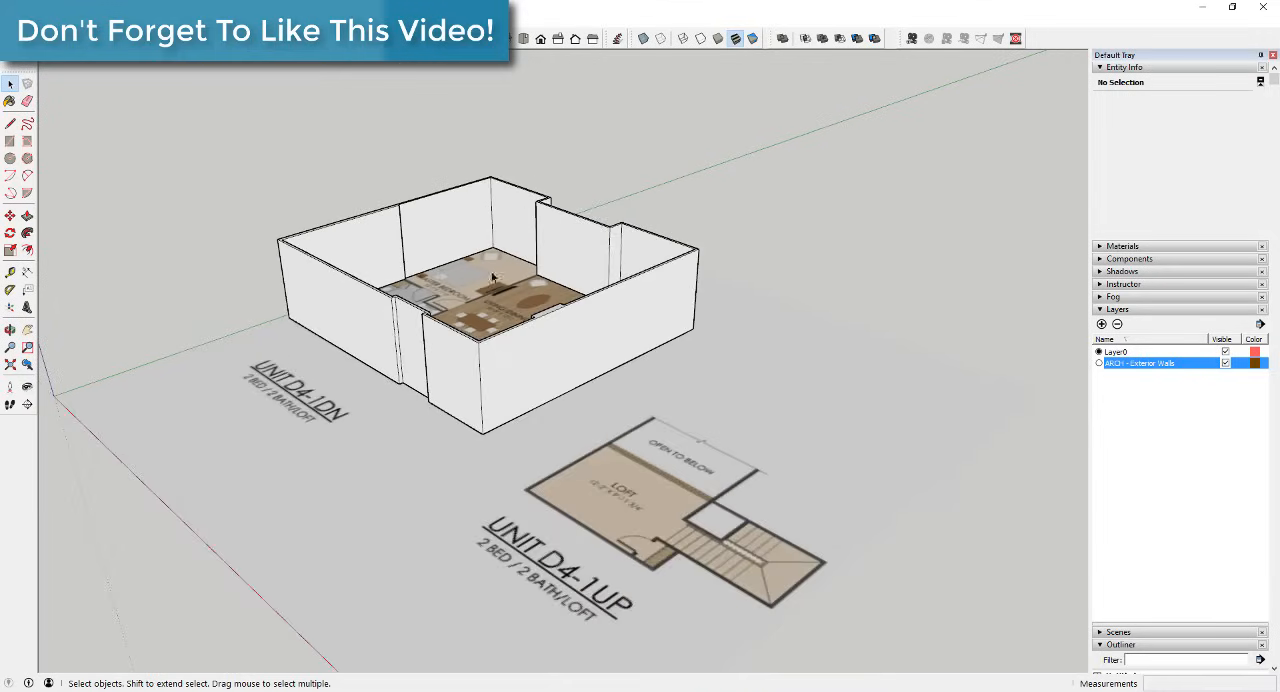
scroll(494, 320, up, 2)
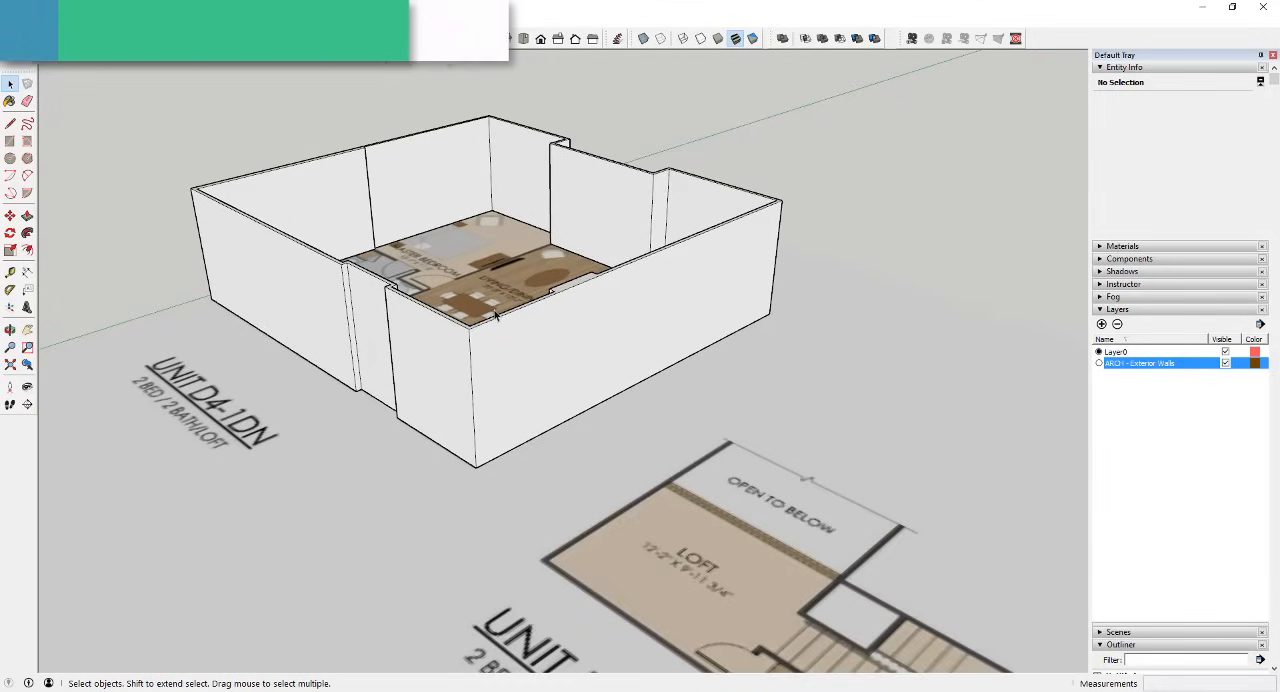
scroll(475, 252, up, 5)
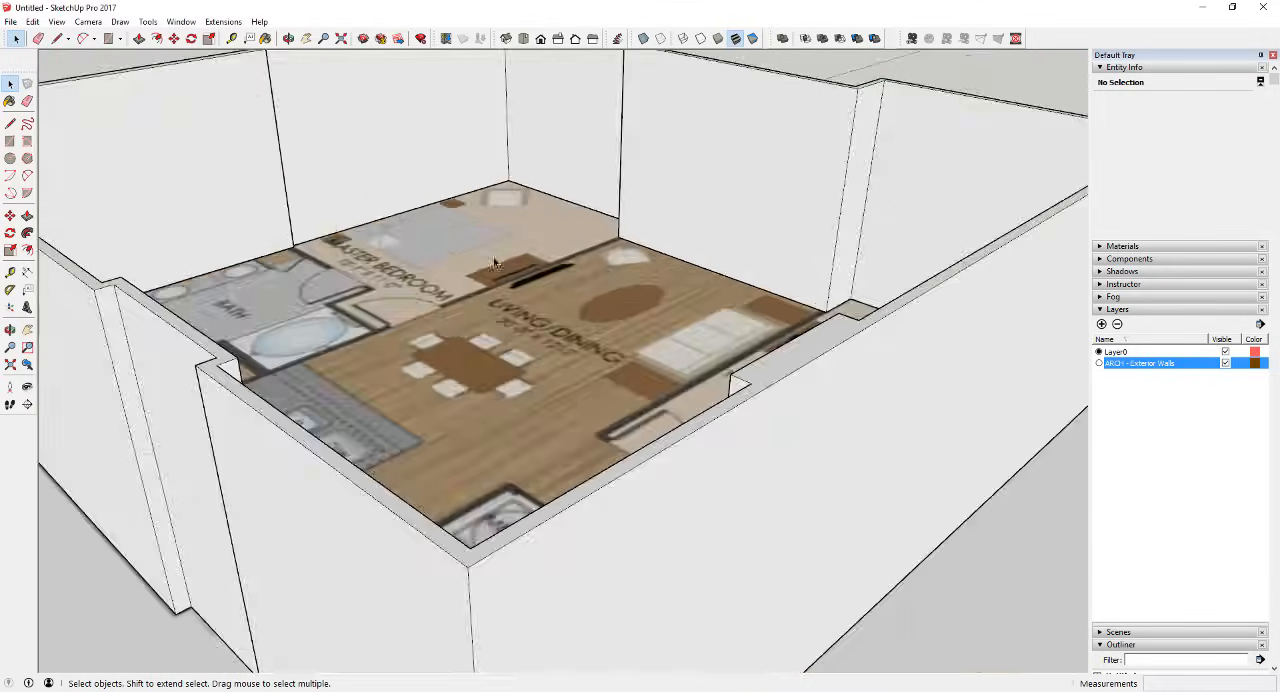
scroll(594, 268, down, 3)
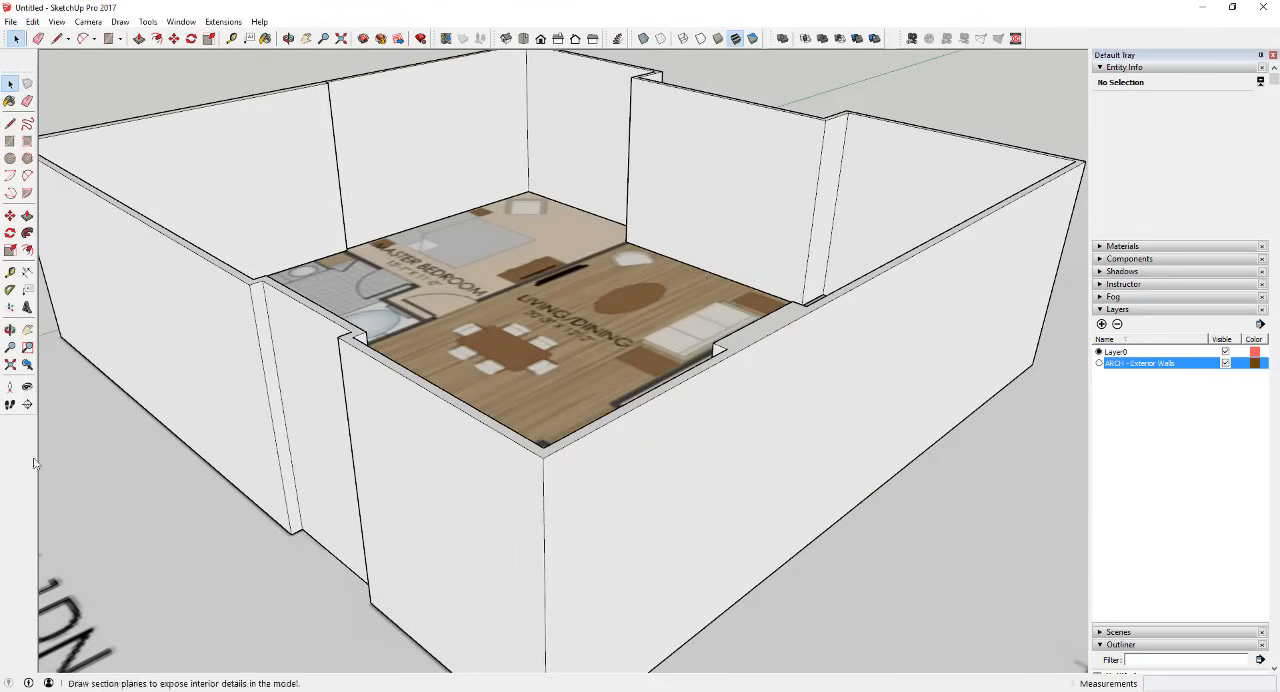
Step: View the apartment interior from a standing position with the camera at an eye height of 5', and return to an overview
click(27, 386)
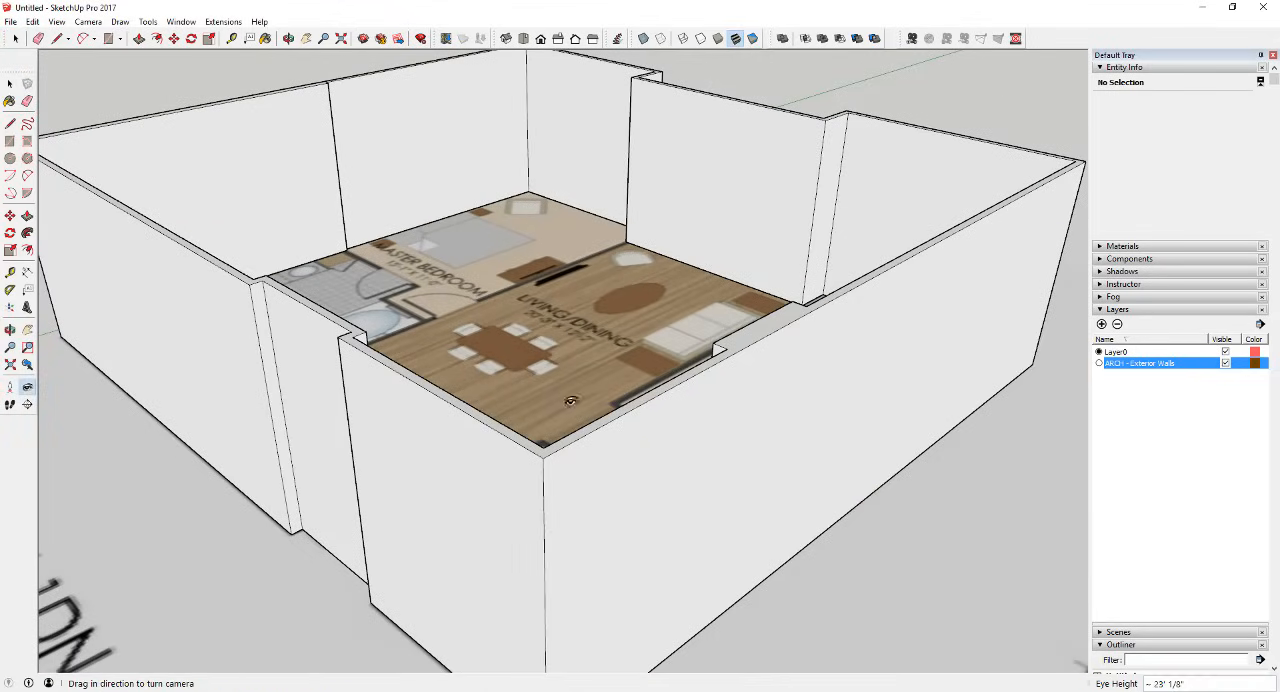
click(10, 386)
drag(549, 422, 501, 92)
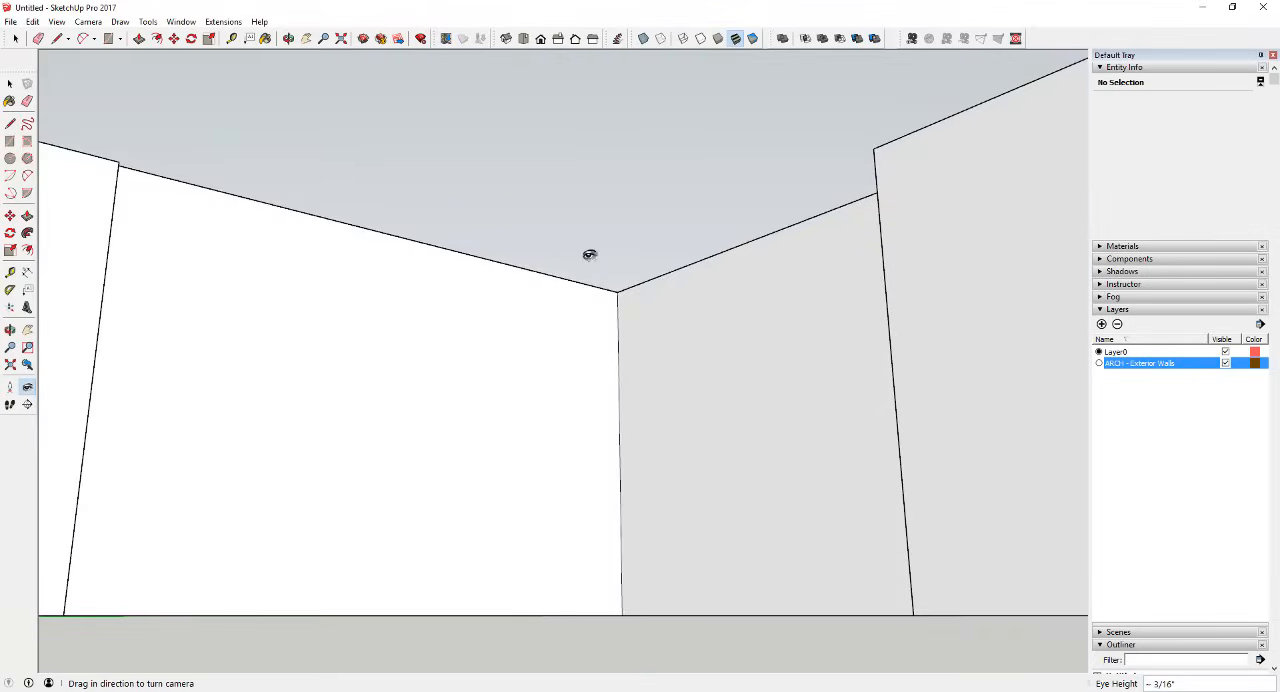
text(5')
key(Return)
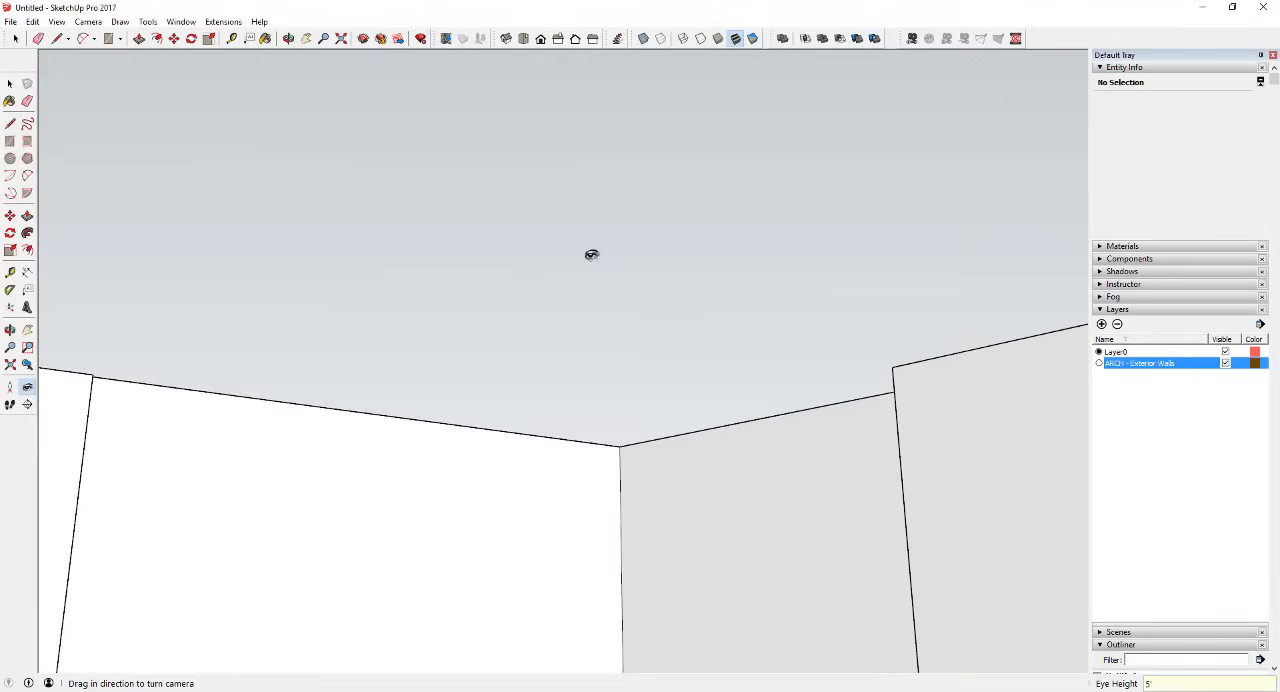
drag(692, 257, 723, 363)
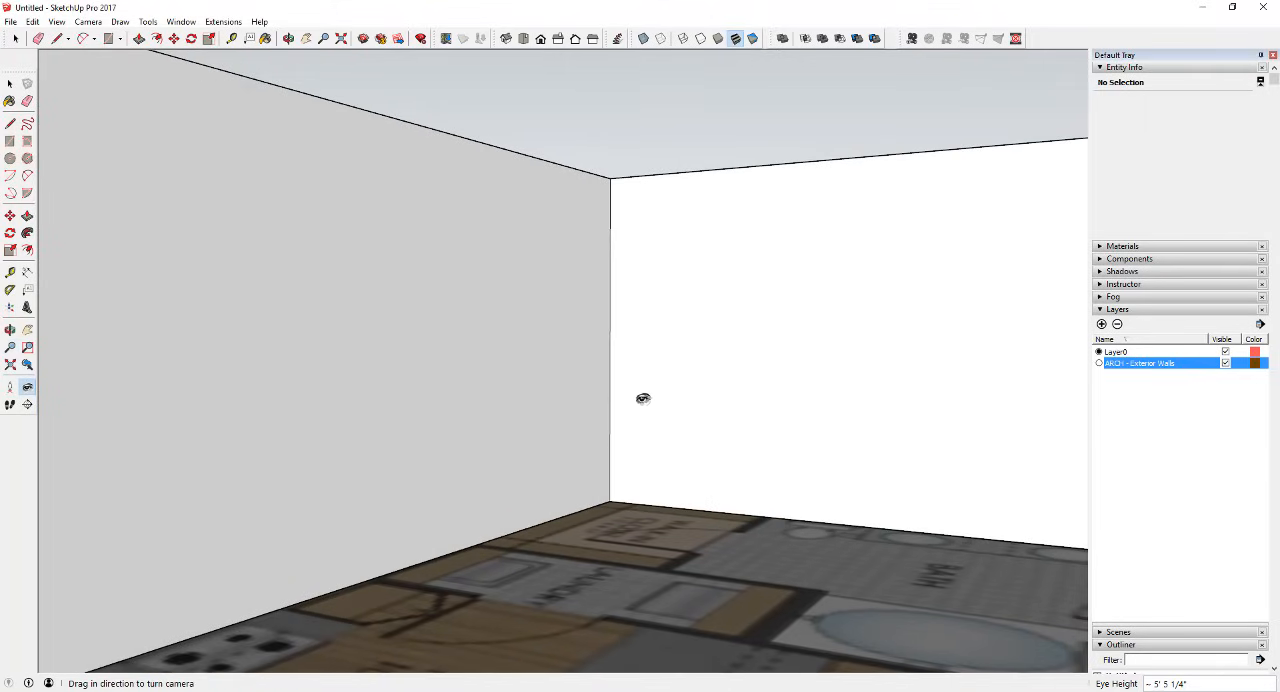
scroll(627, 381, down, 10)
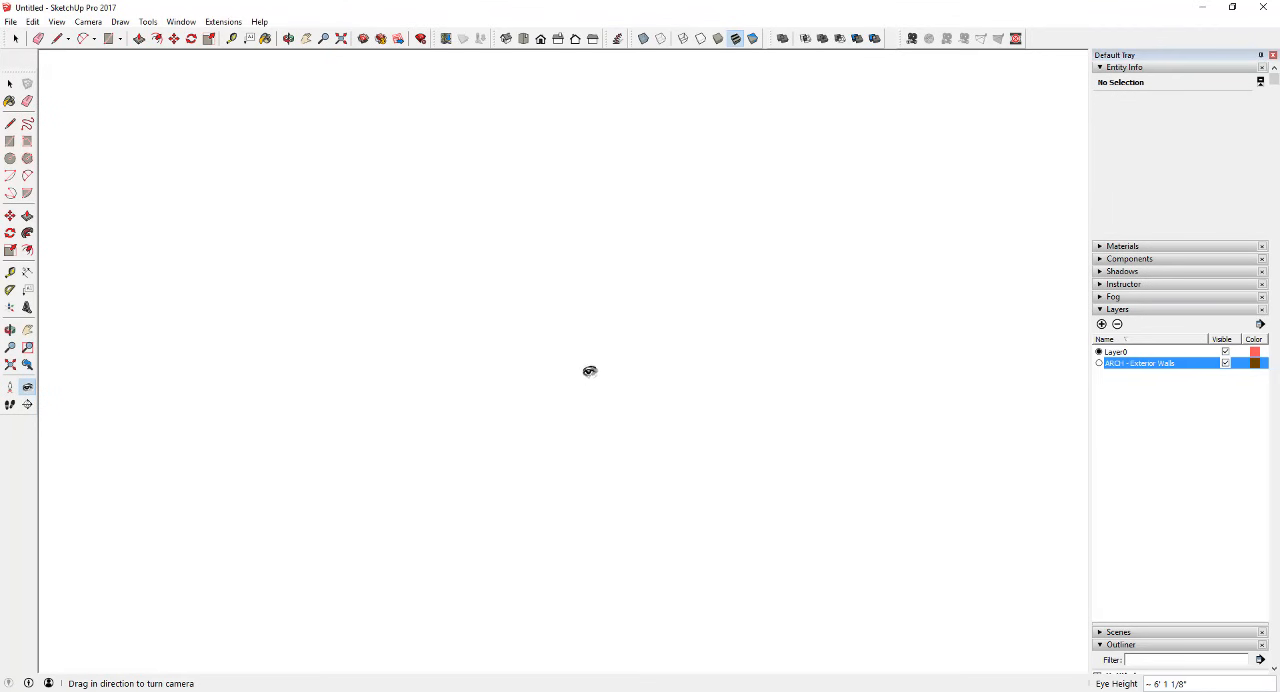
scroll(700, 356, down, 5)
middle_drag(490, 322, 869, 403)
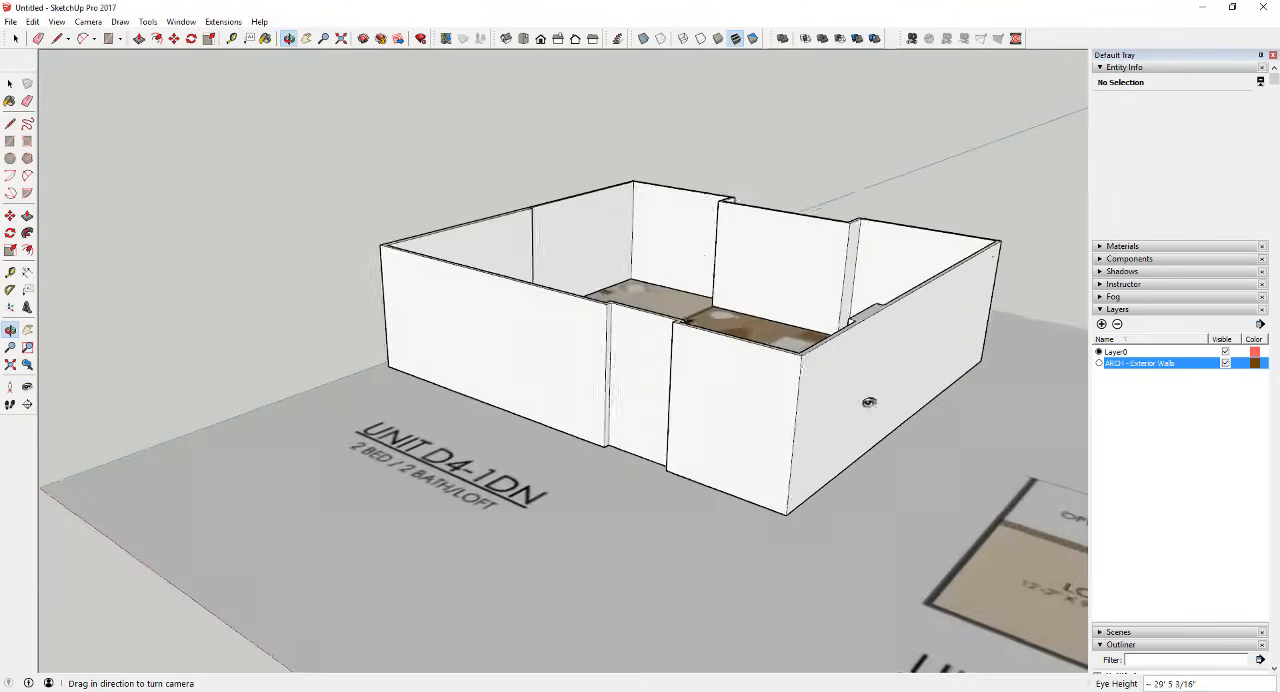
middle_drag(680, 370, 734, 430)
scroll(785, 350, up, 4)
middle_drag(829, 236, 820, 514)
scroll(838, 357, up, 3)
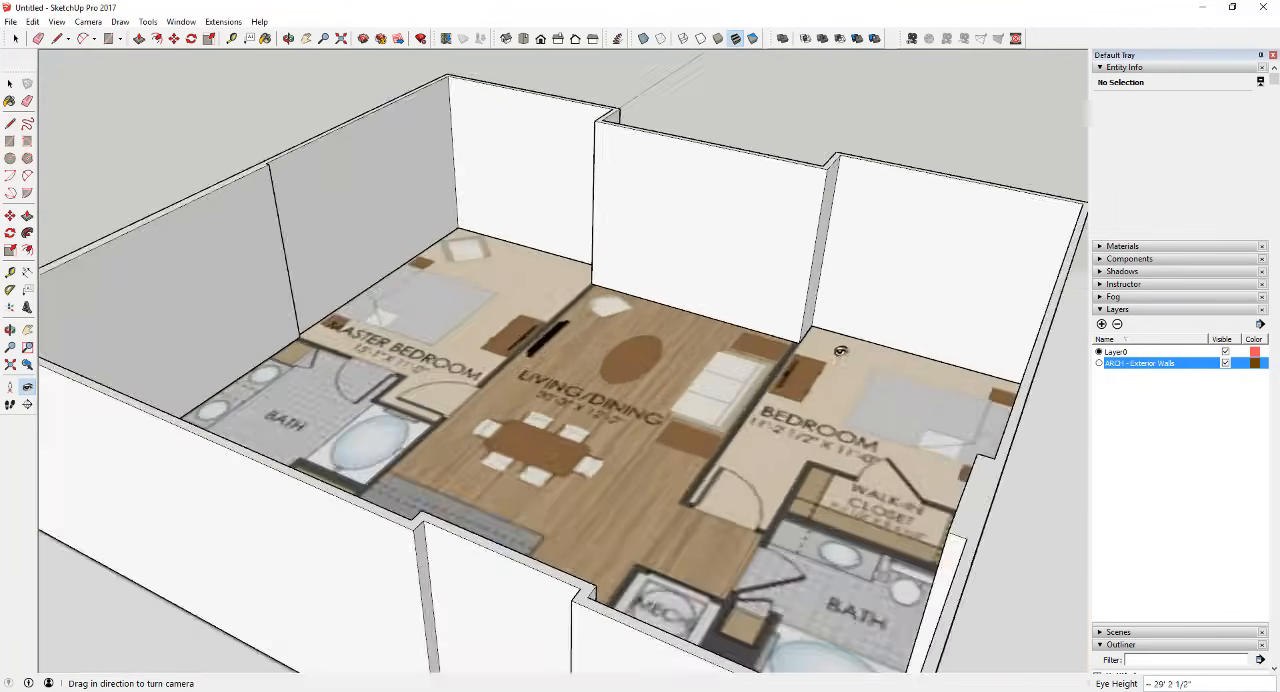
key(space)
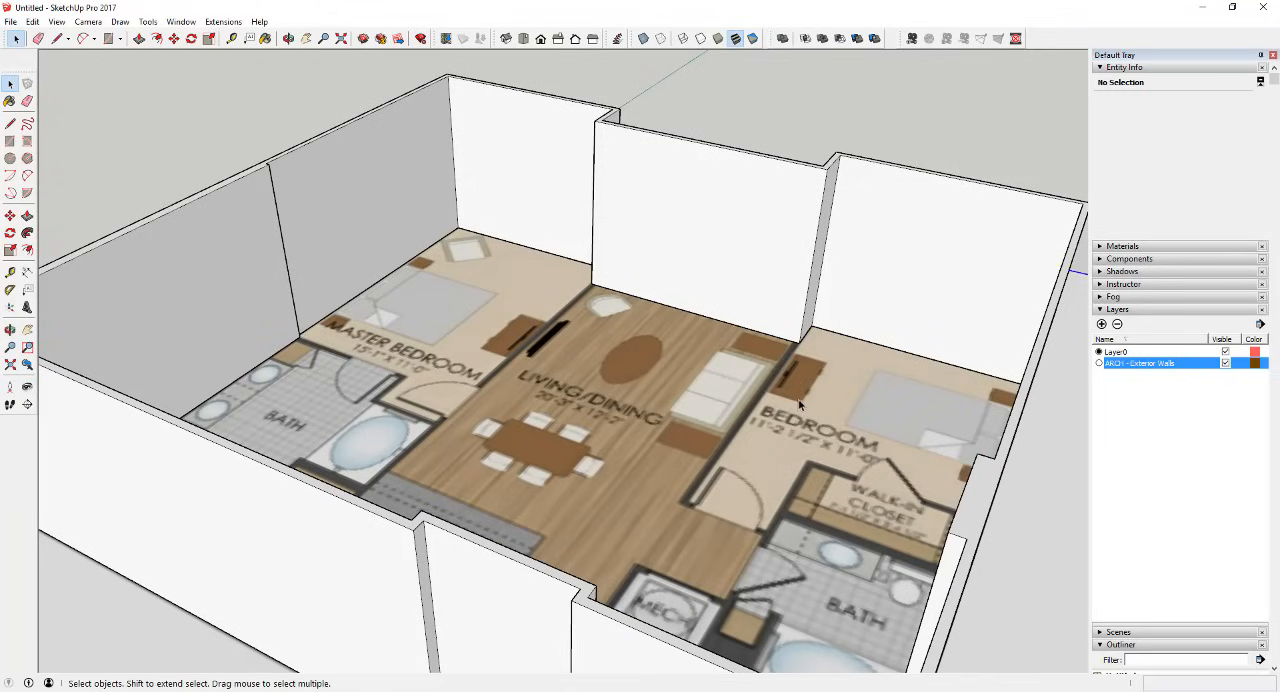
Step: Lower the top face of the exterior walls by 1' with Push/Pull
click(791, 397)
scroll(791, 397, up, 2)
middle_drag(791, 397, 852, 368)
scroll(682, 350, down, 4)
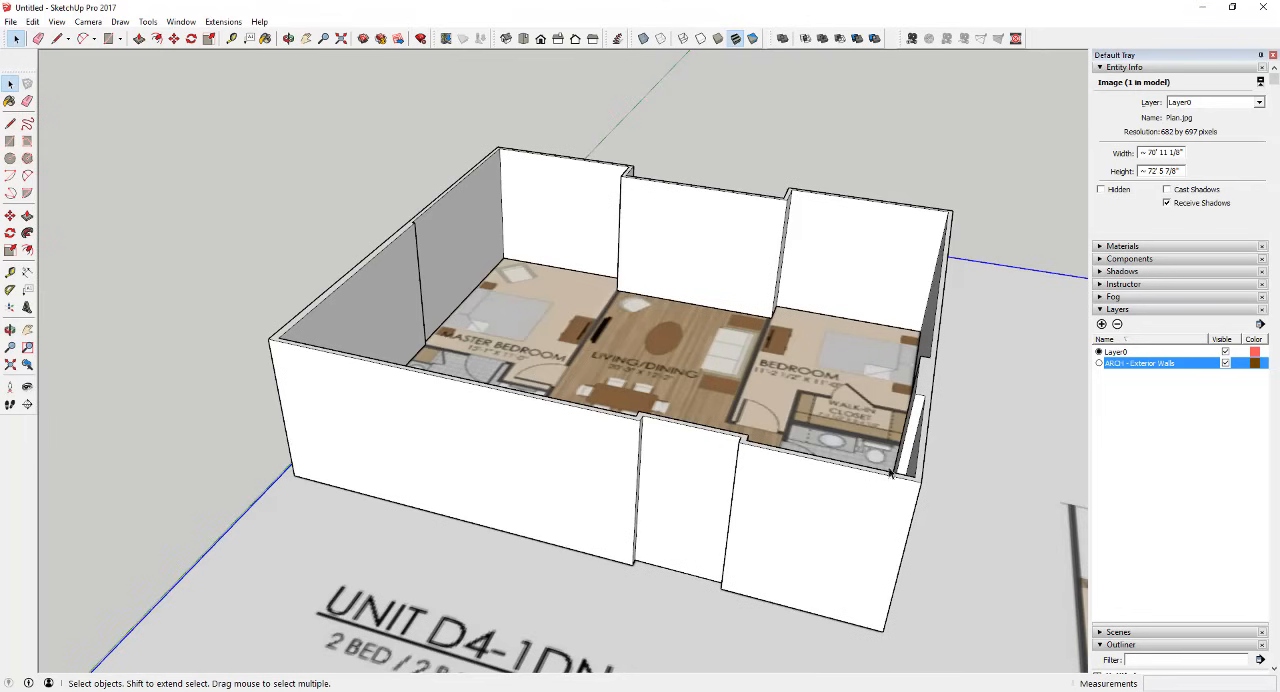
scroll(889, 474, up, 3)
key(p)
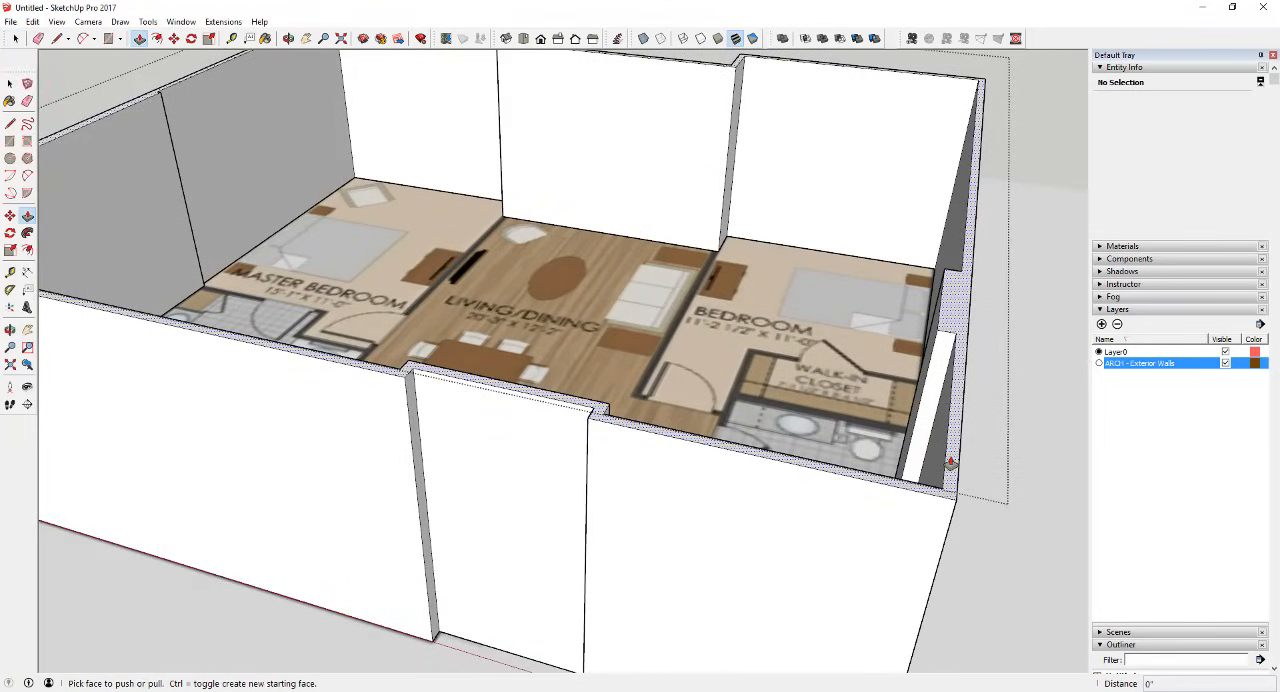
drag(950, 463, 951, 469)
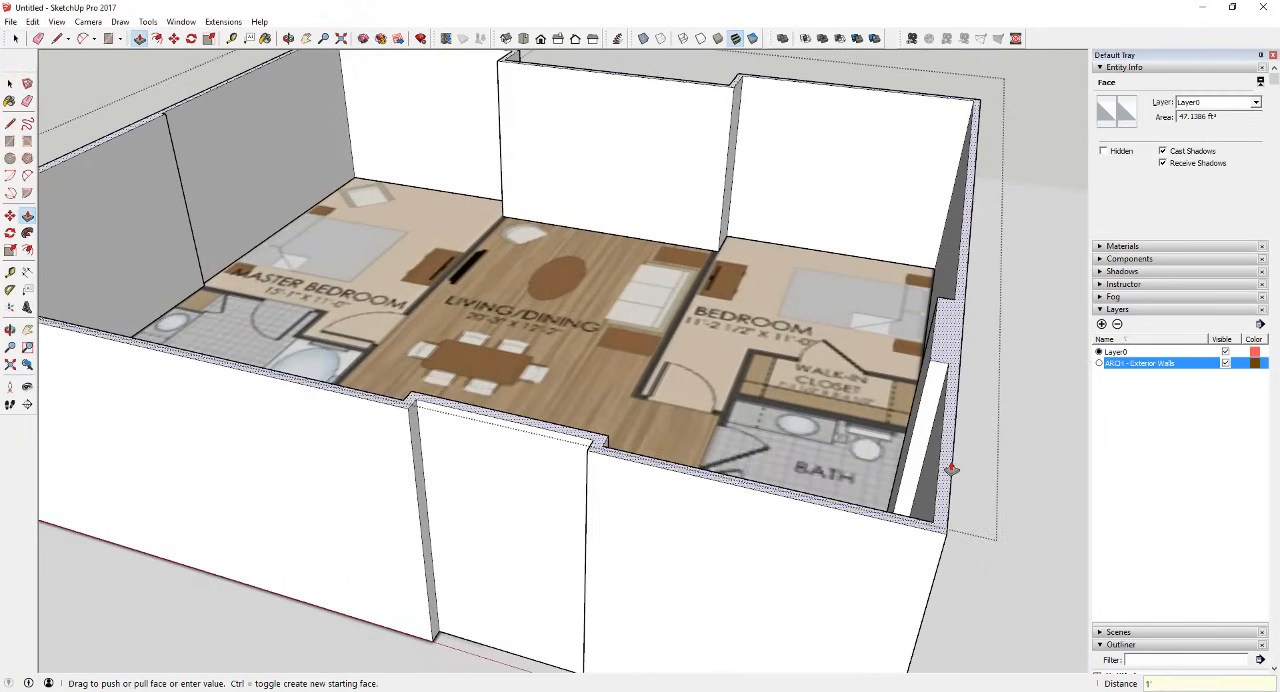
key(space)
scroll(827, 404, down, 5)
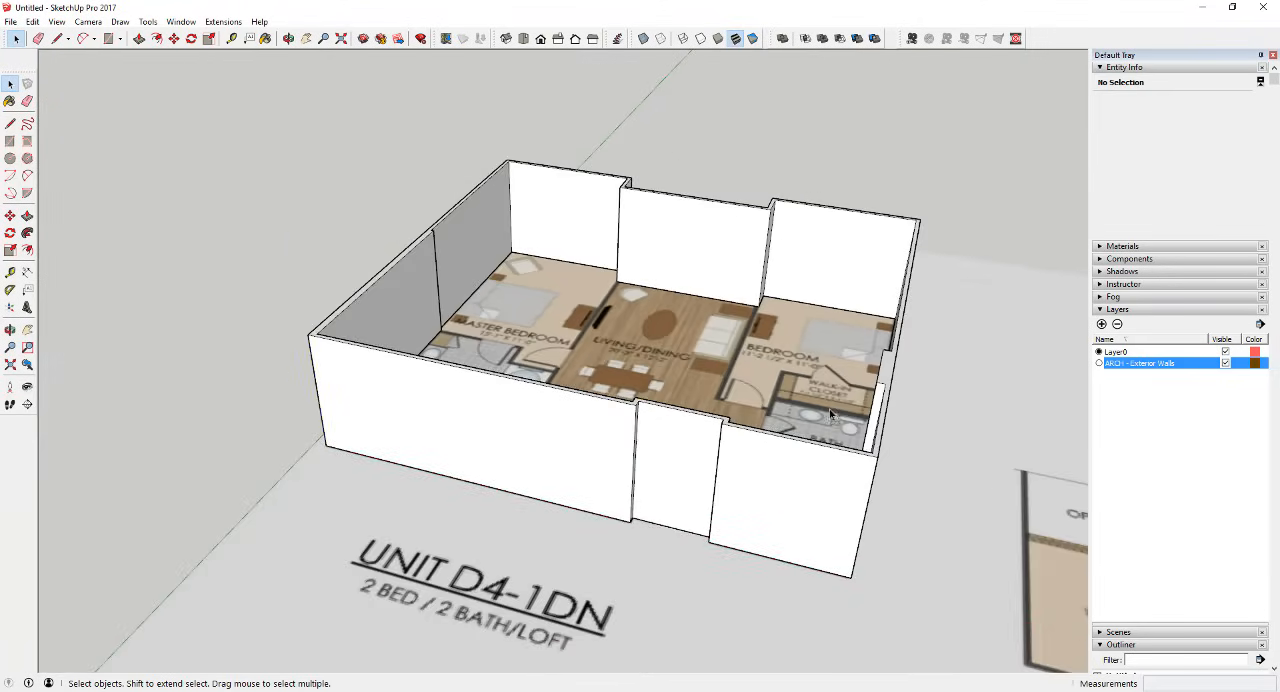
Step: Examine the interior partitions on the floor plan, especially those around the master bedroom, bath and living/dining area
middle_drag(830, 414, 745, 456)
scroll(748, 275, up, 4)
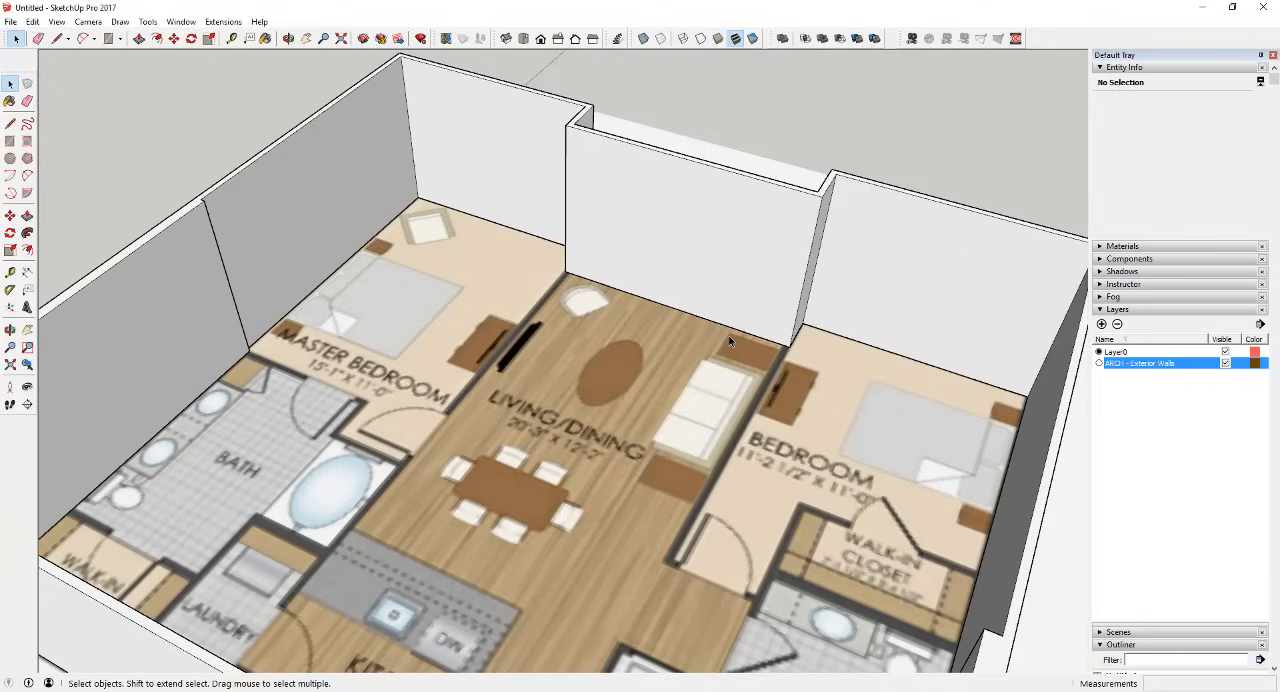
scroll(729, 342, down, 5)
middle_drag(748, 336, 958, 308)
scroll(559, 290, up, 5)
scroll(559, 290, down, 5)
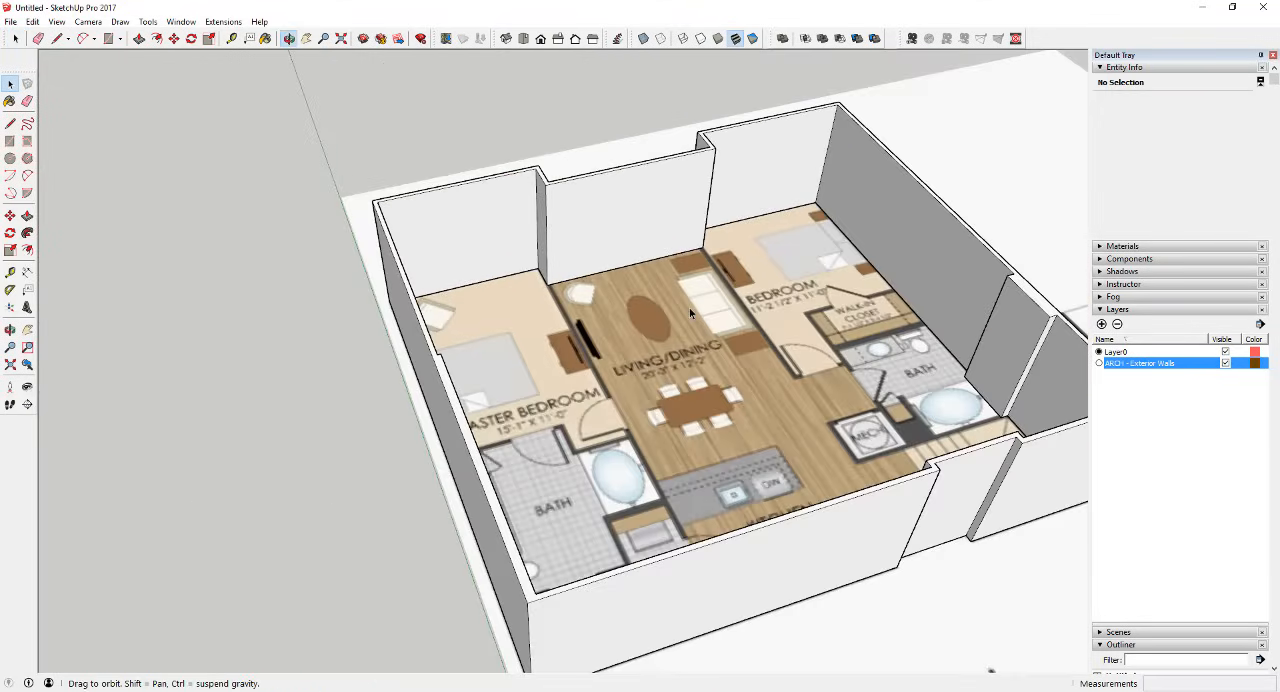
middle_drag(689, 313, 579, 322)
scroll(561, 321, up, 6)
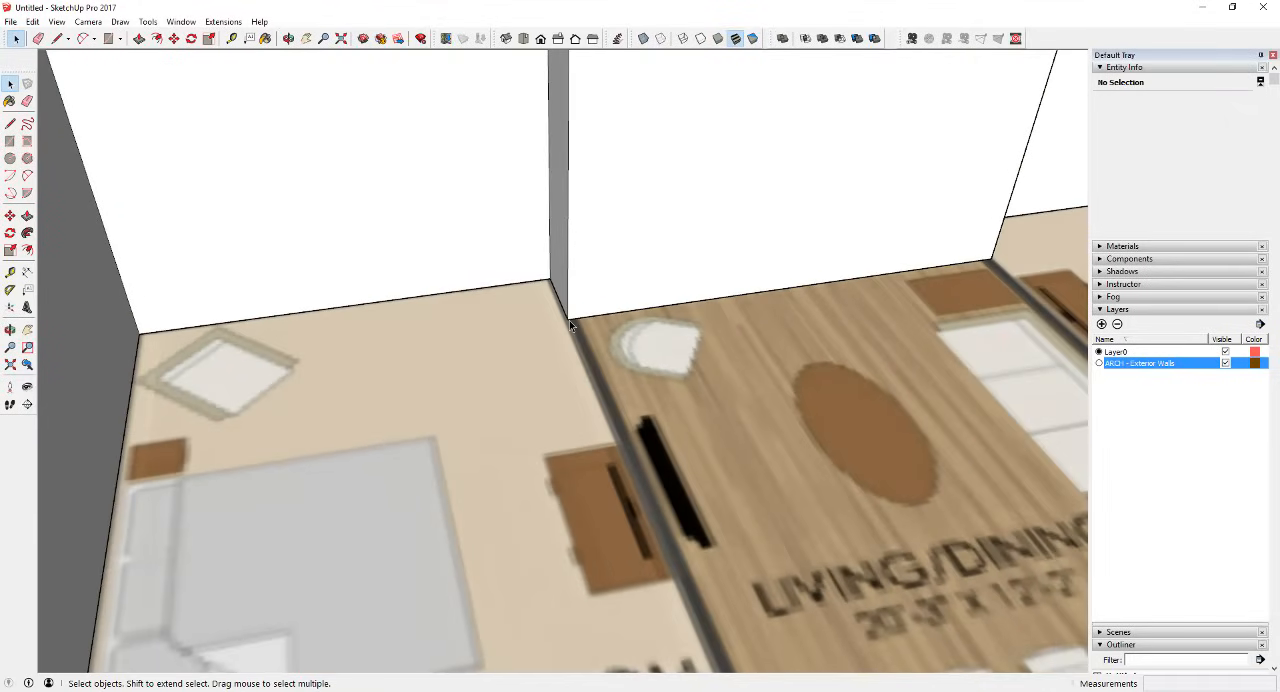
scroll(570, 320, down, 10)
middle_drag(550, 375, 537, 381)
scroll(470, 455, up, 5)
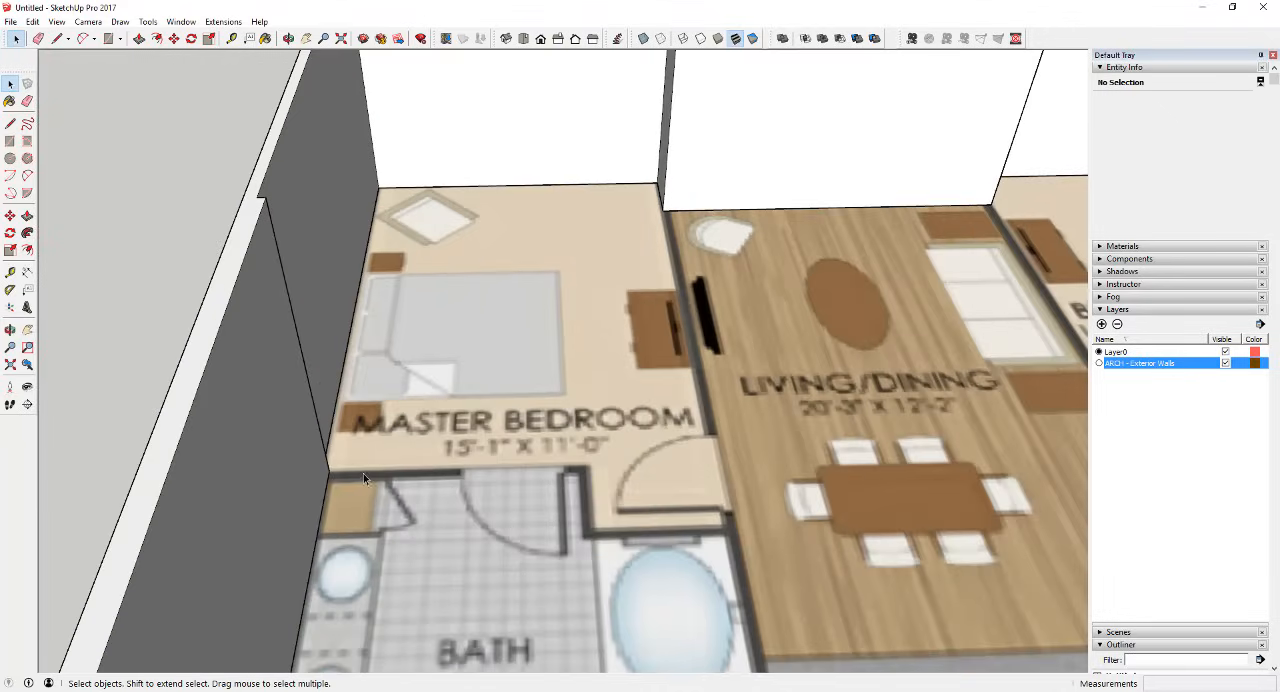
Step: Try tracing the master bedroom's interior wall edges with the Line tool along the bath, entry recess and living/dining partition
key(l)
click(330, 470)
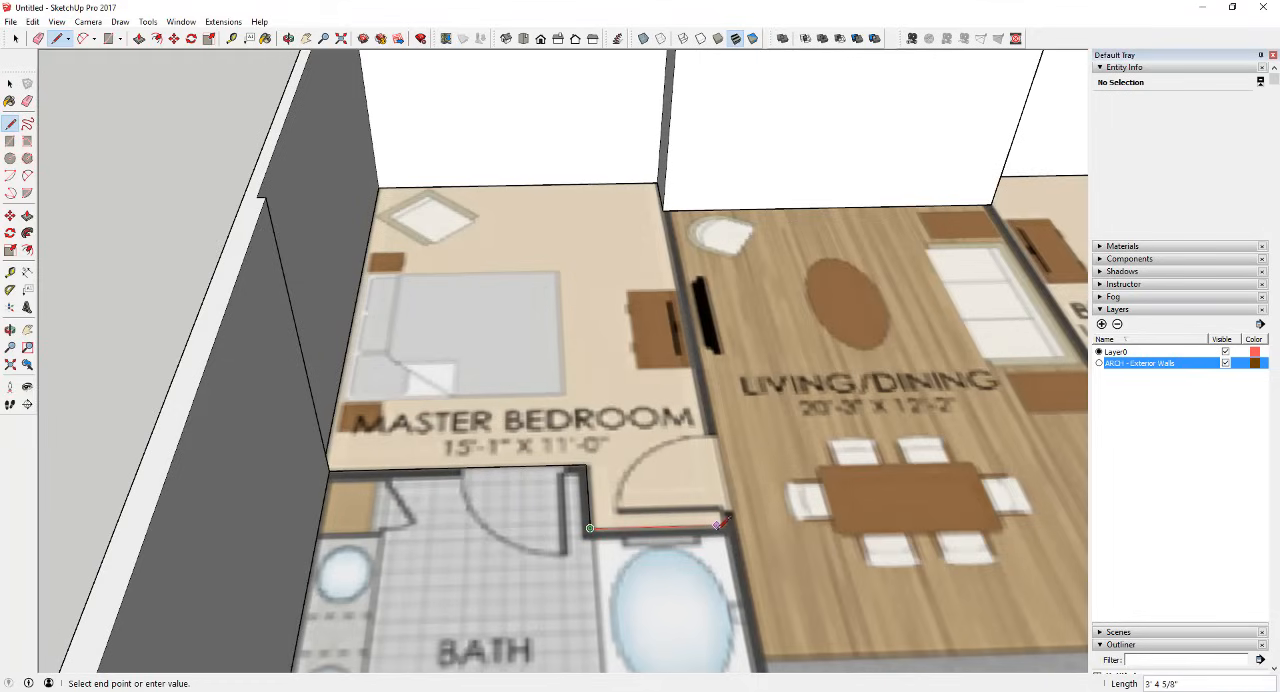
key(space)
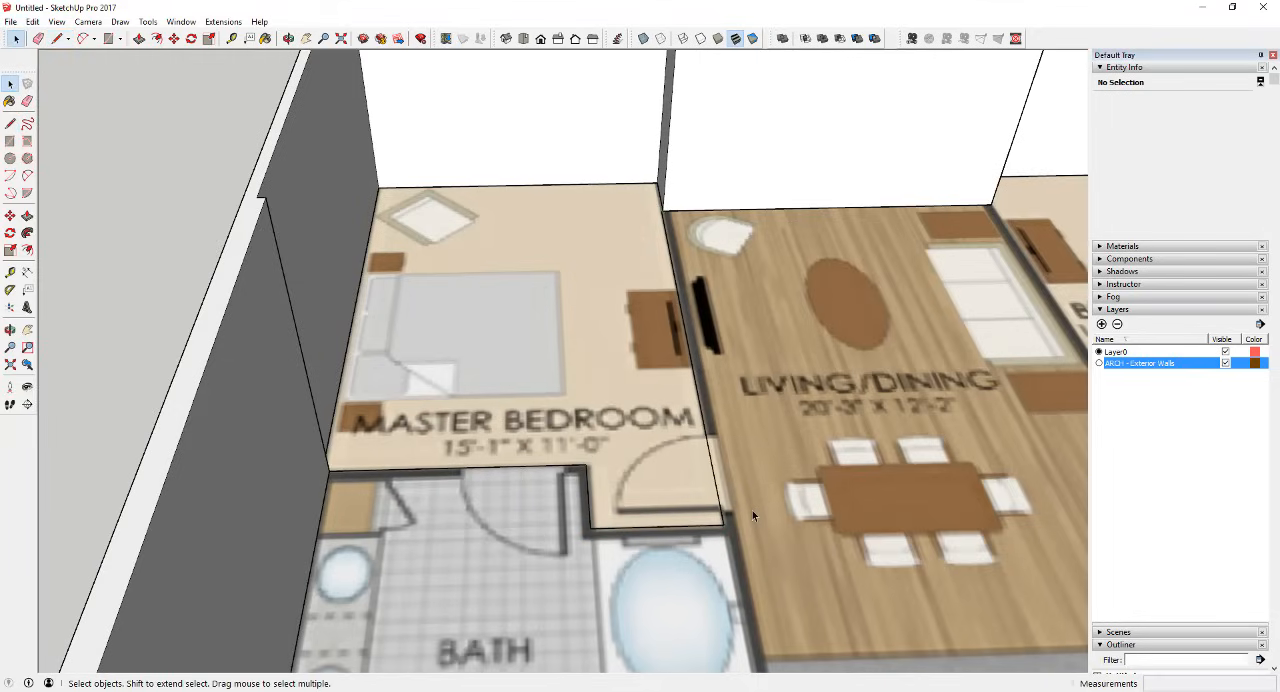
middle_drag(698, 497, 548, 446)
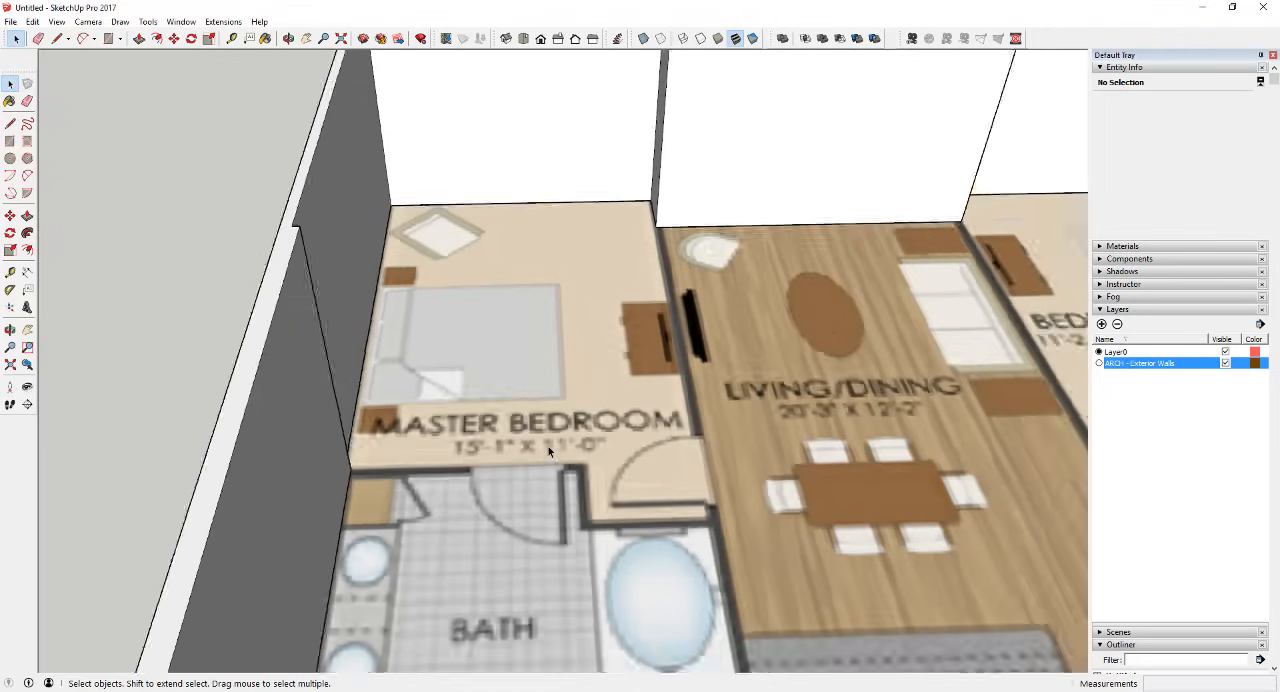
scroll(548, 446, down, 5)
scroll(780, 385, up, 5)
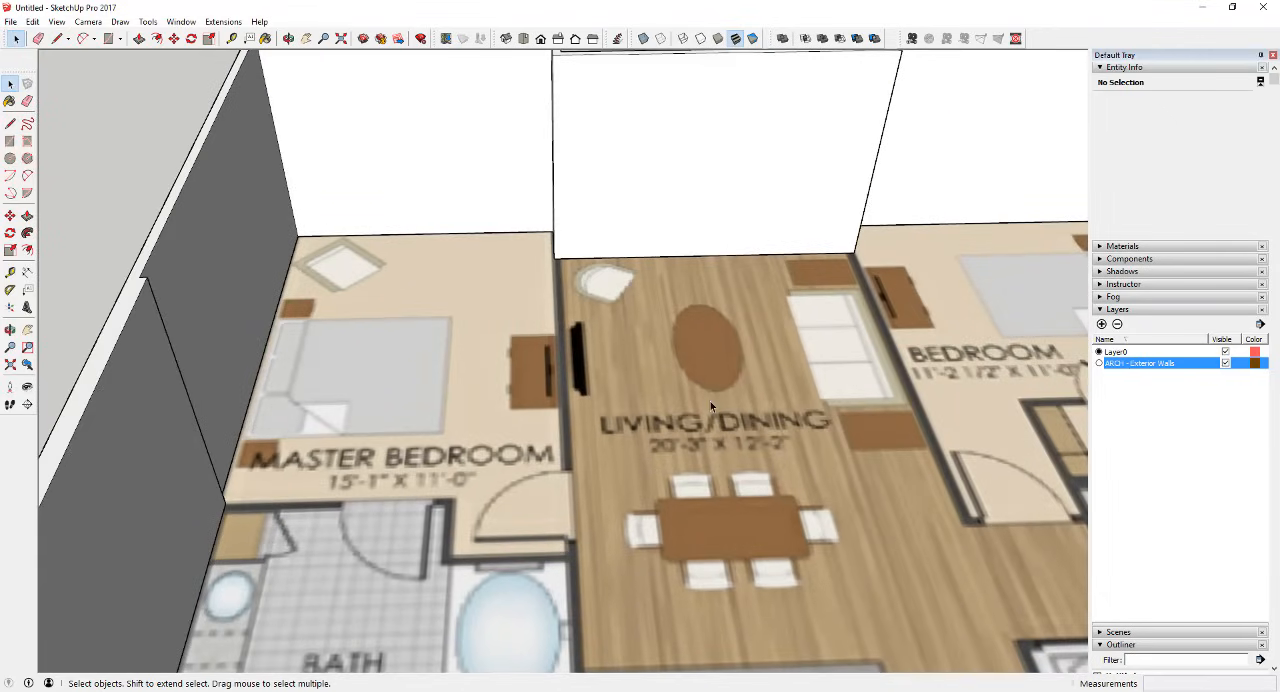
scroll(588, 255, down, 5)
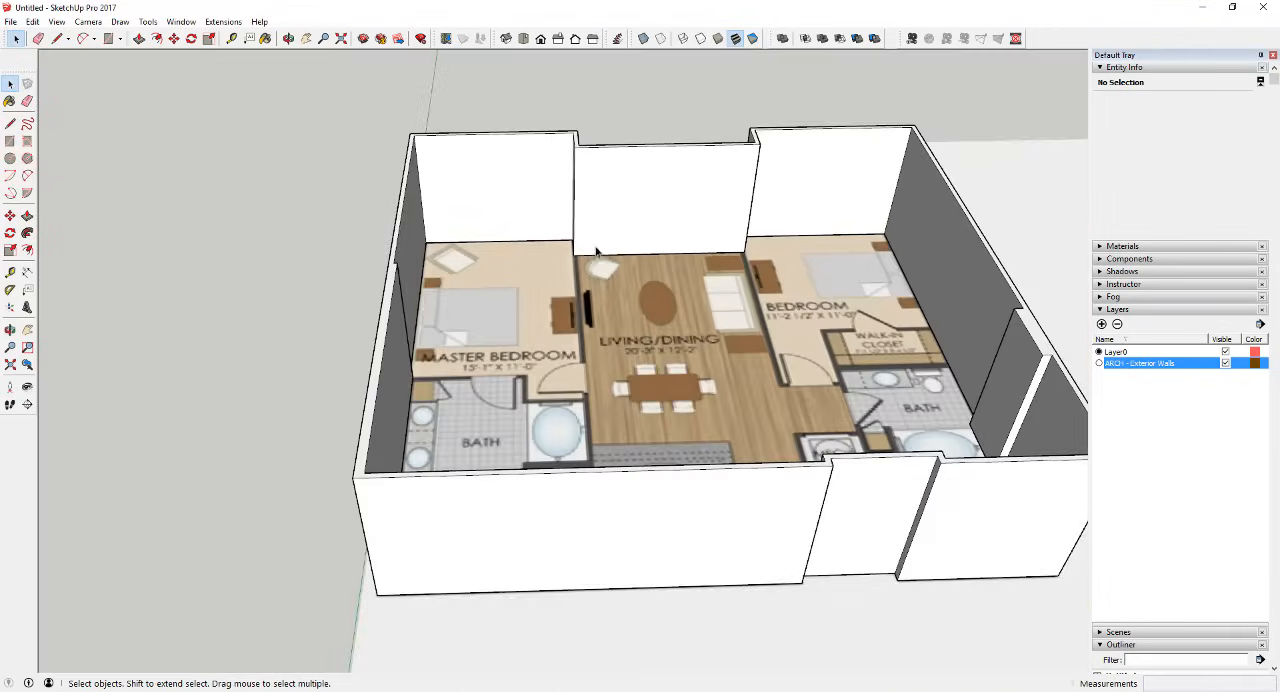
Step: Draw a 9' tall, 3 5/8" wide wall-end face at the exterior wall corner between the master bedroom and living/dining area
scroll(587, 260, up, 5)
scroll(577, 257, down, 5)
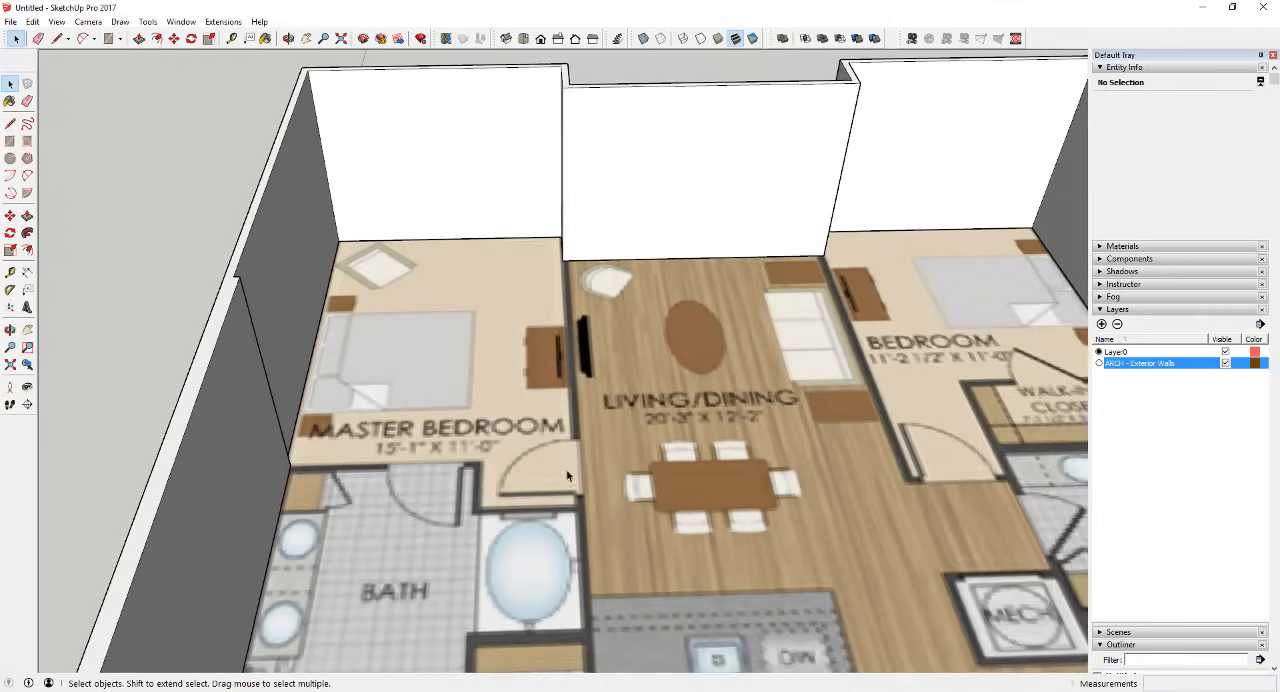
scroll(567, 454, up, 6)
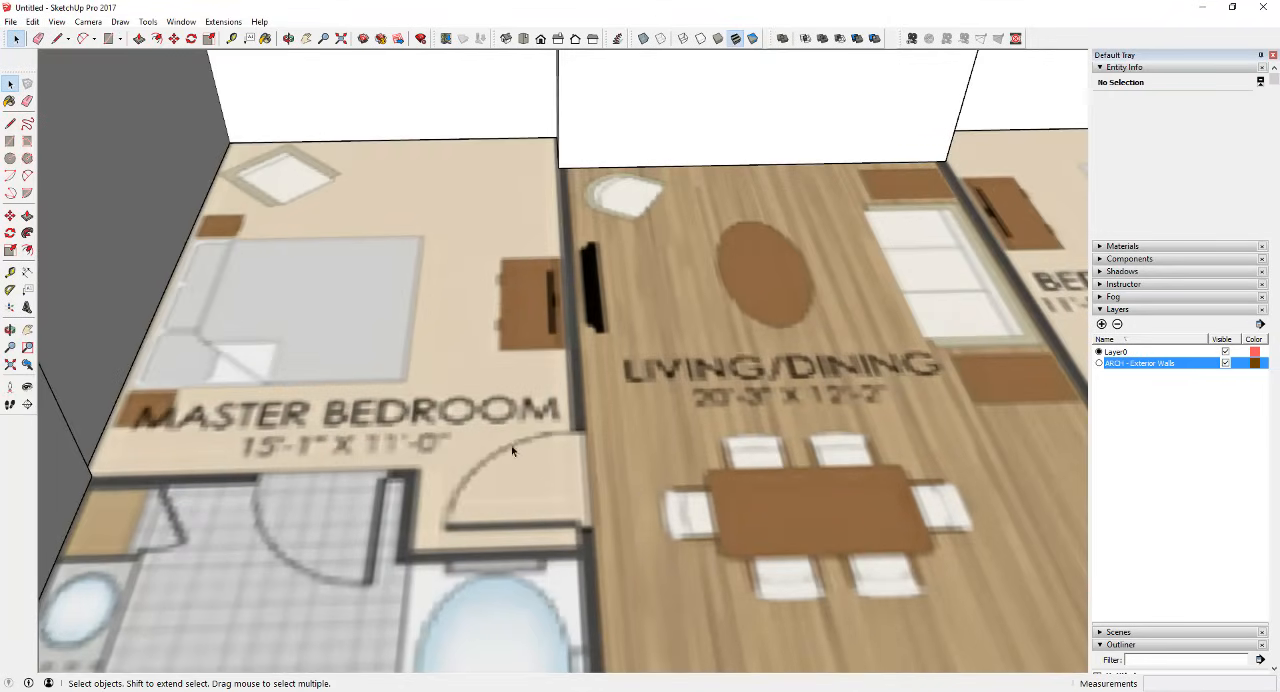
scroll(565, 507, down, 2)
scroll(575, 522, up, 2)
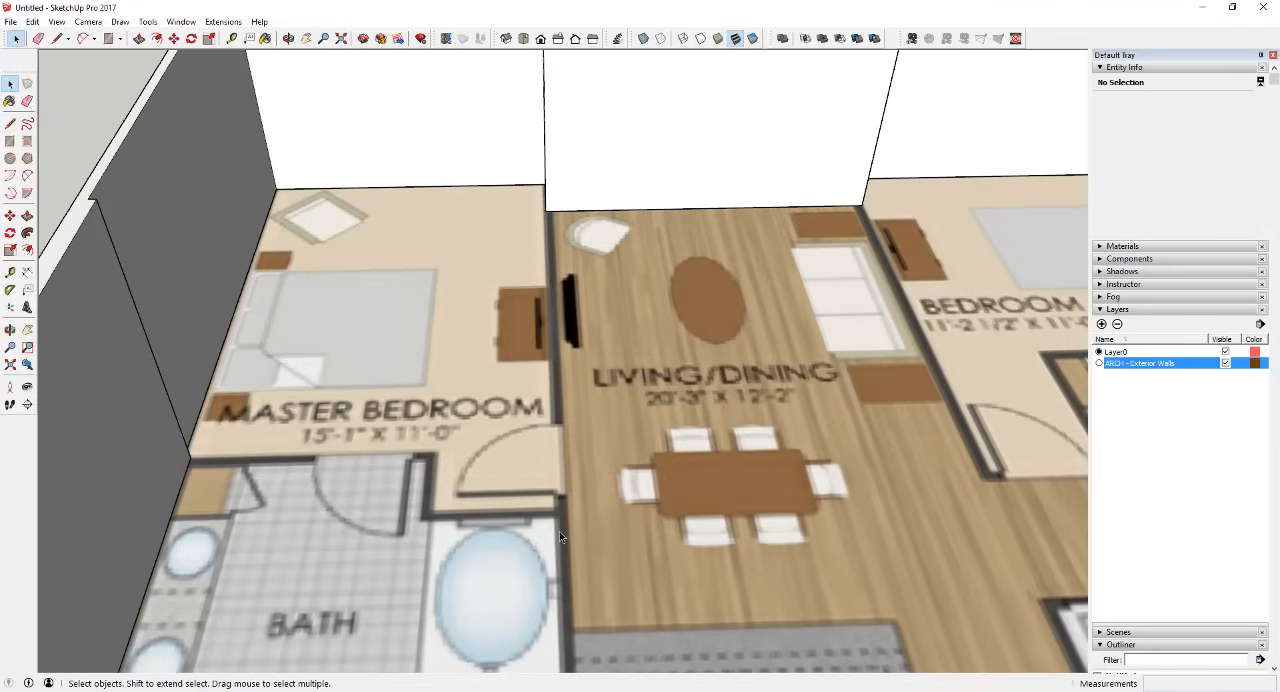
scroll(532, 150, up, 1)
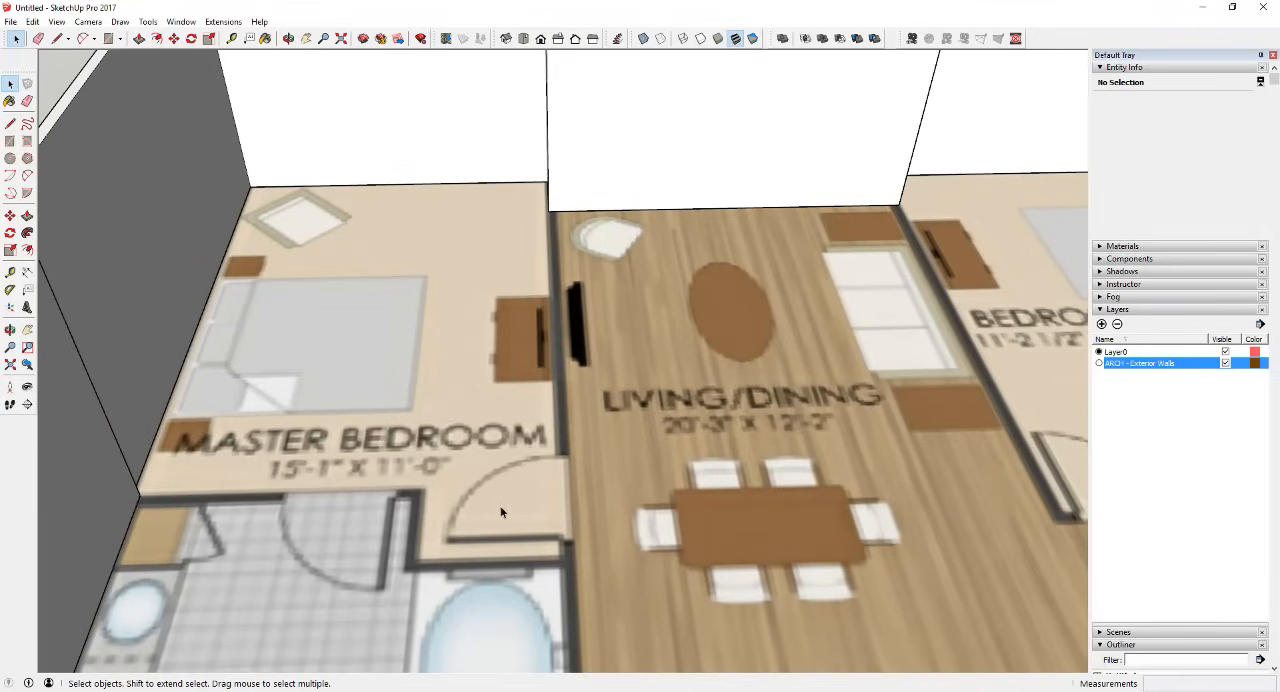
key(l)
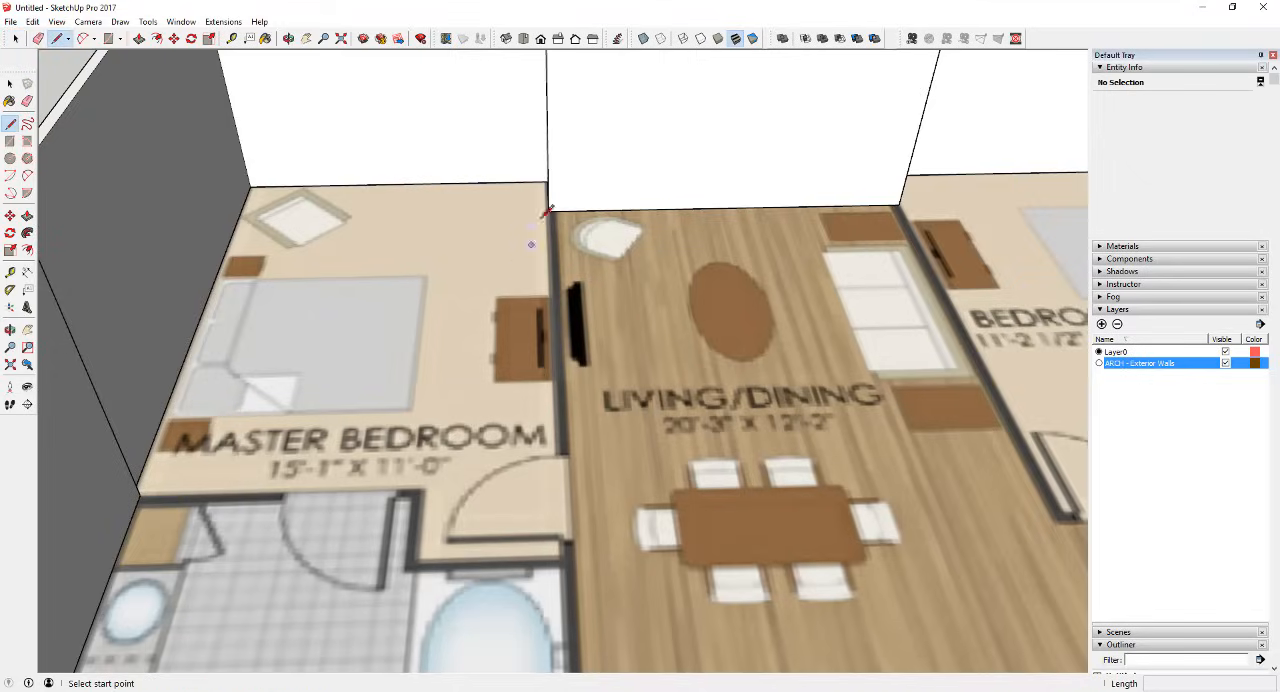
click(549, 211)
scroll(557, 209, up, 4)
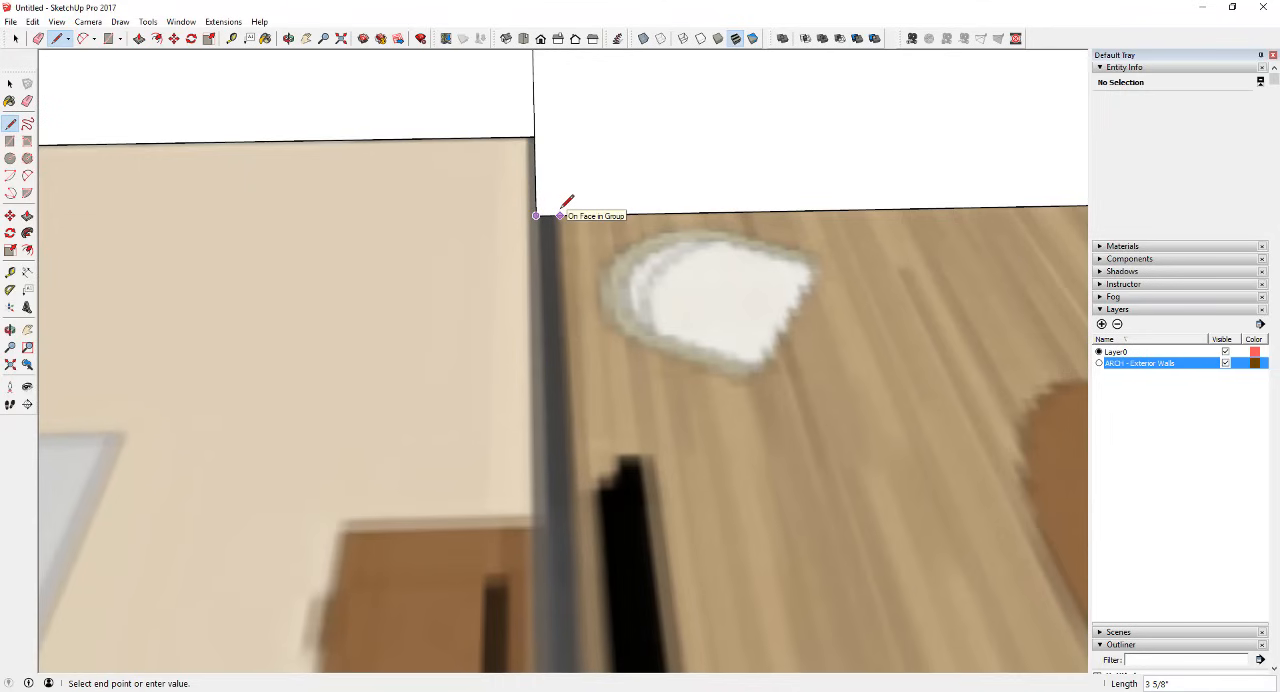
scroll(565, 175, down, 6)
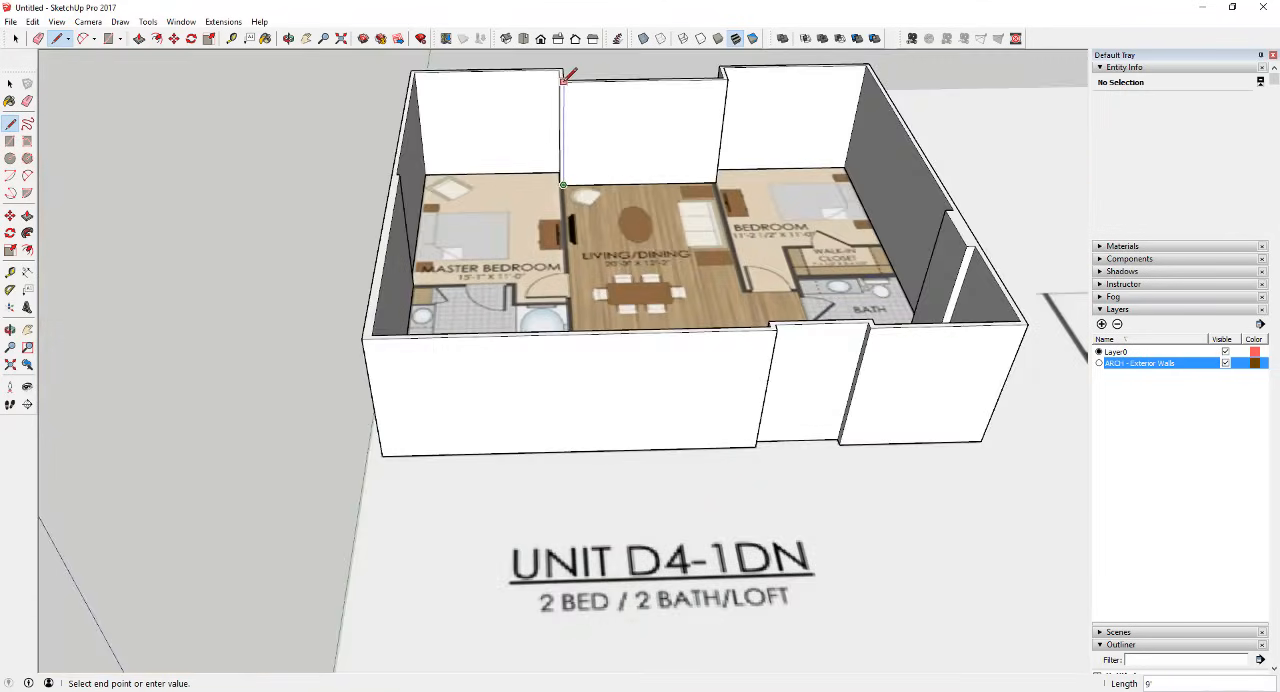
scroll(562, 80, up, 3)
scroll(563, 78, up, 2)
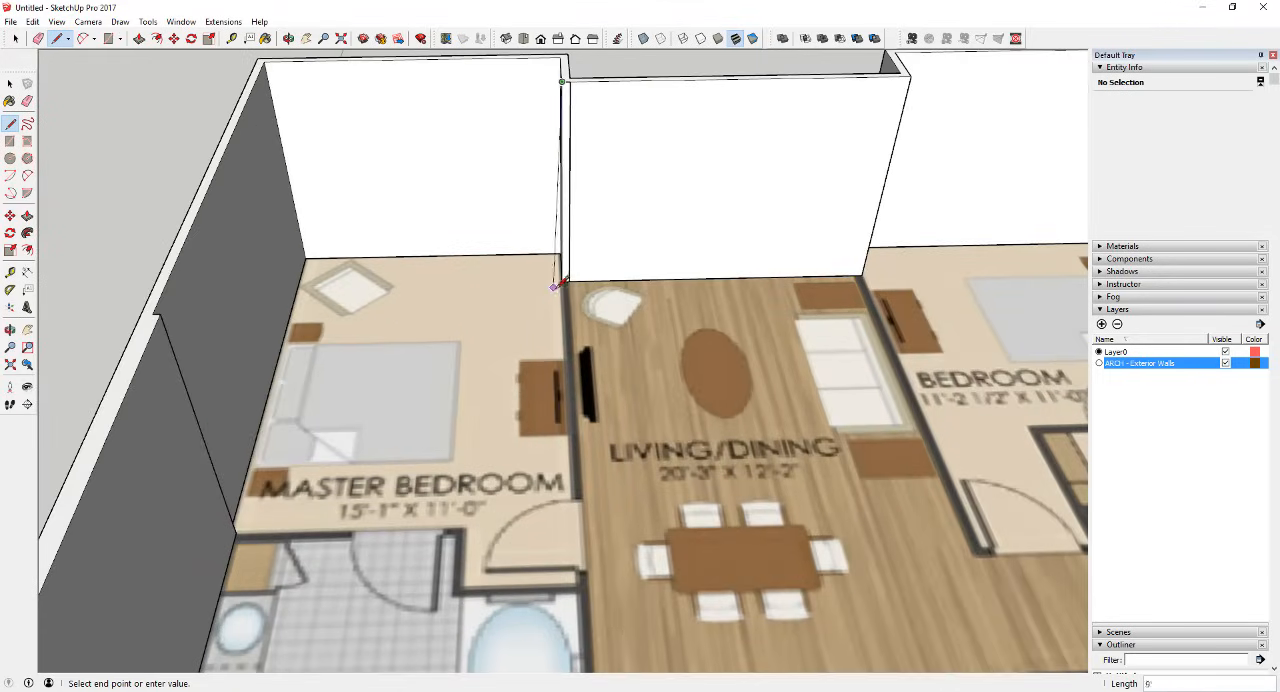
key(space)
Step: Push/Pull the narrow wall-end face 11' 11 5/8" along the partition between master bedroom and living/dining, up to the bedroom door opening
click(566, 251)
middle_drag(646, 257, 421, 165)
scroll(606, 125, up, 2)
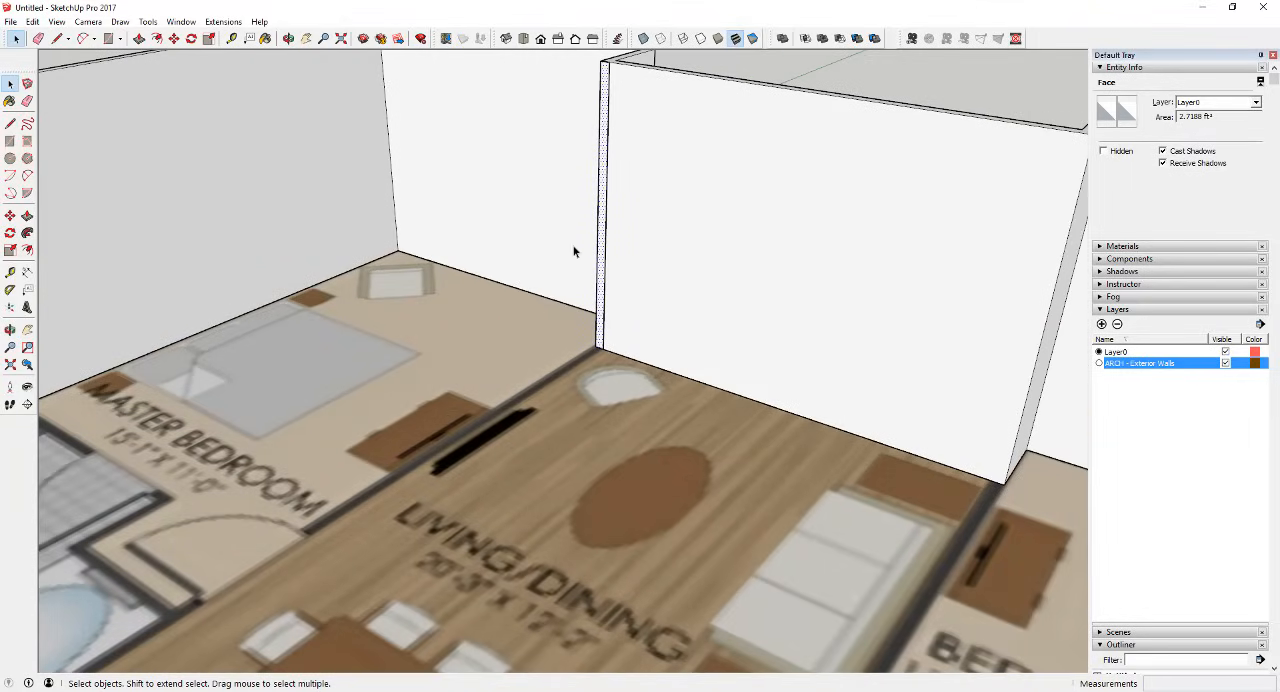
scroll(545, 268, down, 3)
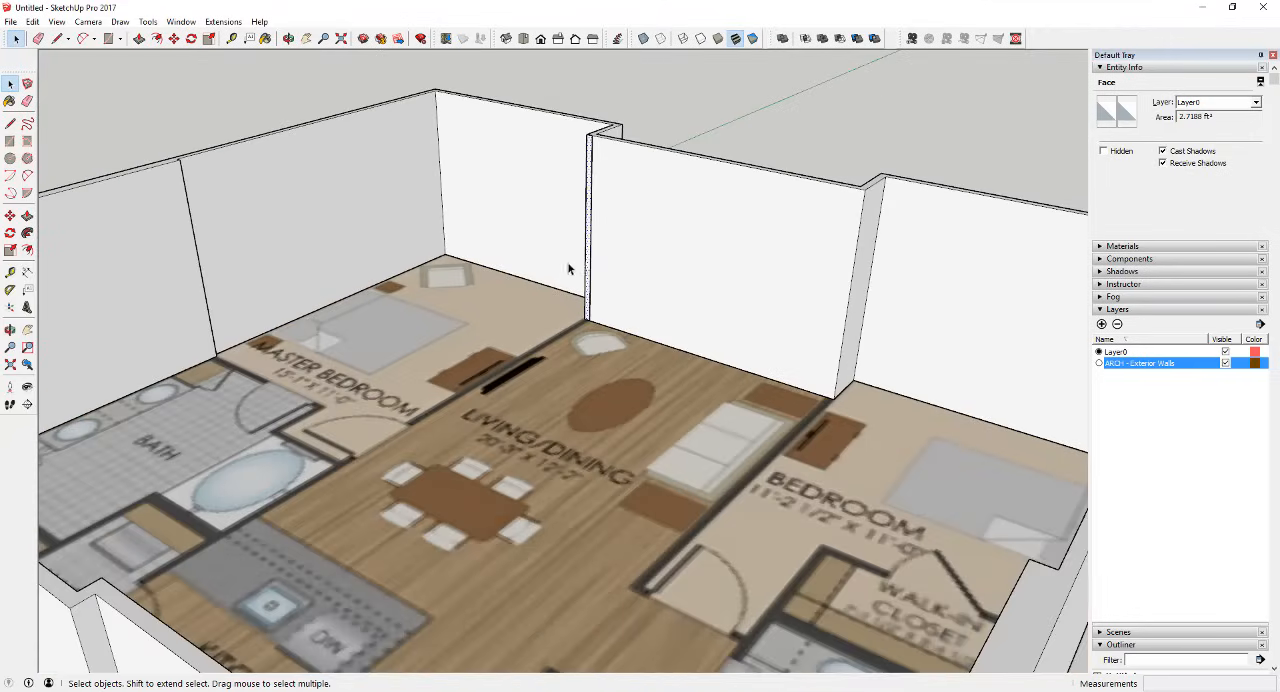
key(p)
drag(589, 268, 423, 424)
scroll(423, 424, up, 5)
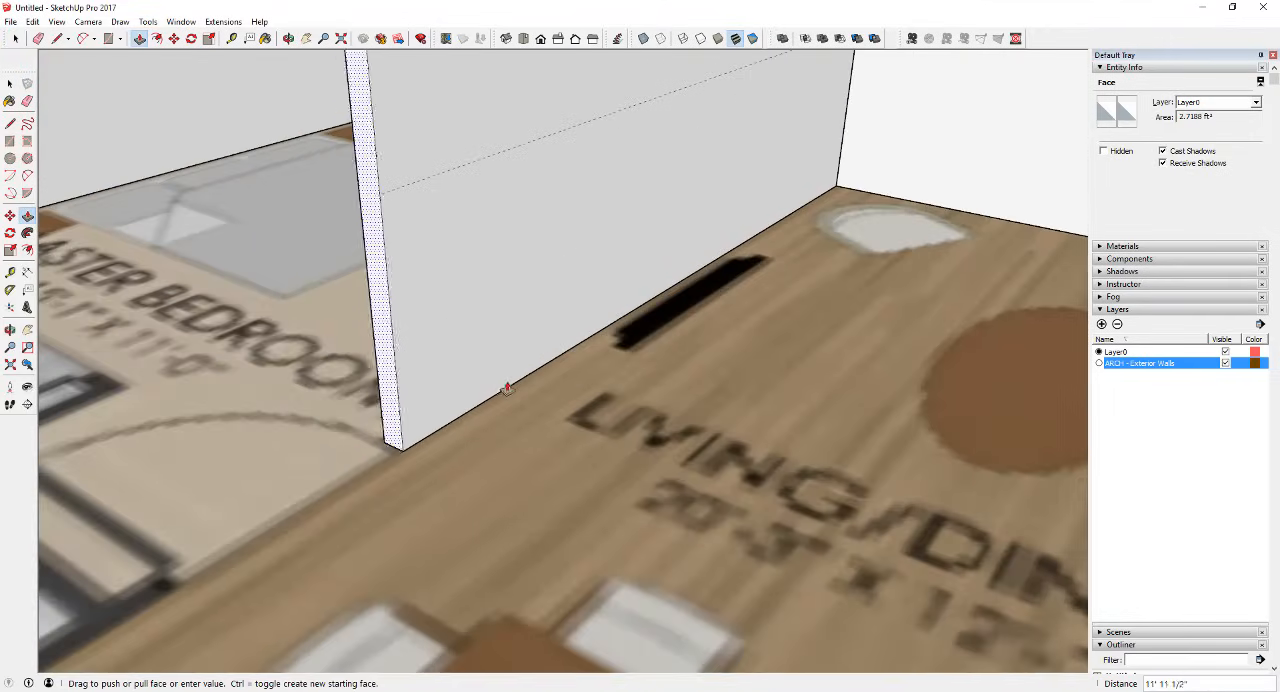
mouse_move(506, 389)
mouse_down()
mouse_move(308, 451)
mouse_move(529, 397)
mouse_up()
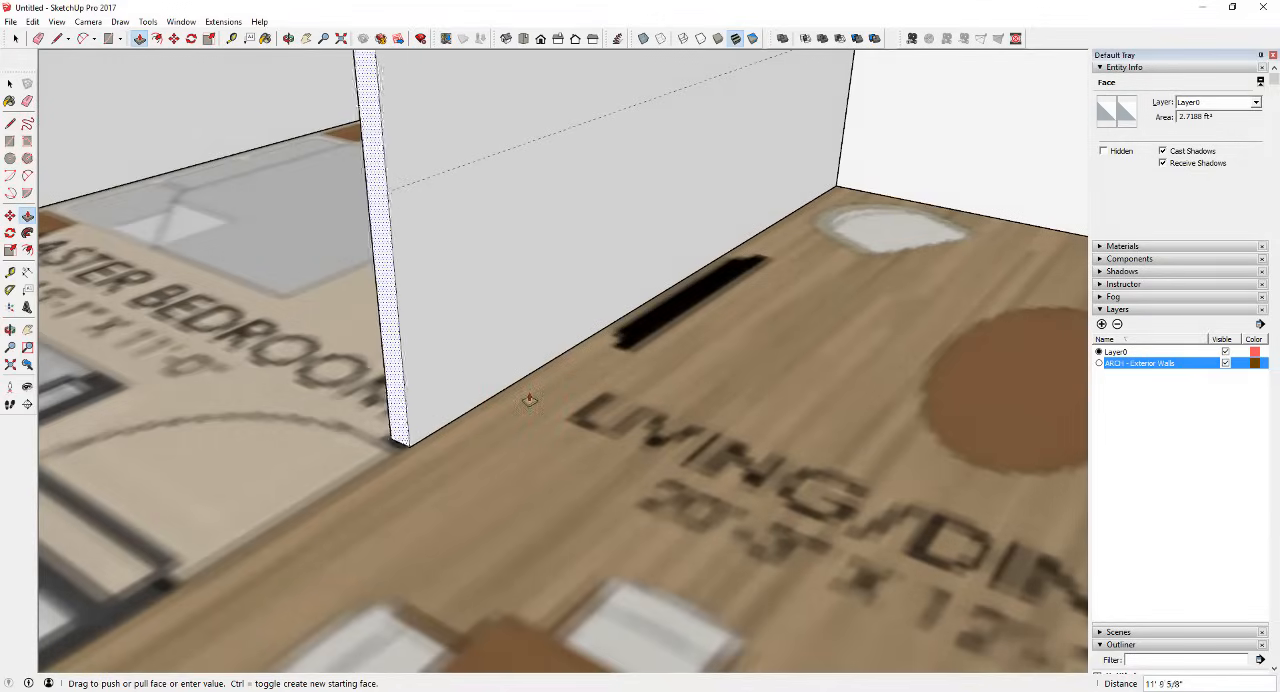
middle_drag(529, 397, 1135, 338)
scroll(746, 251, down, 10)
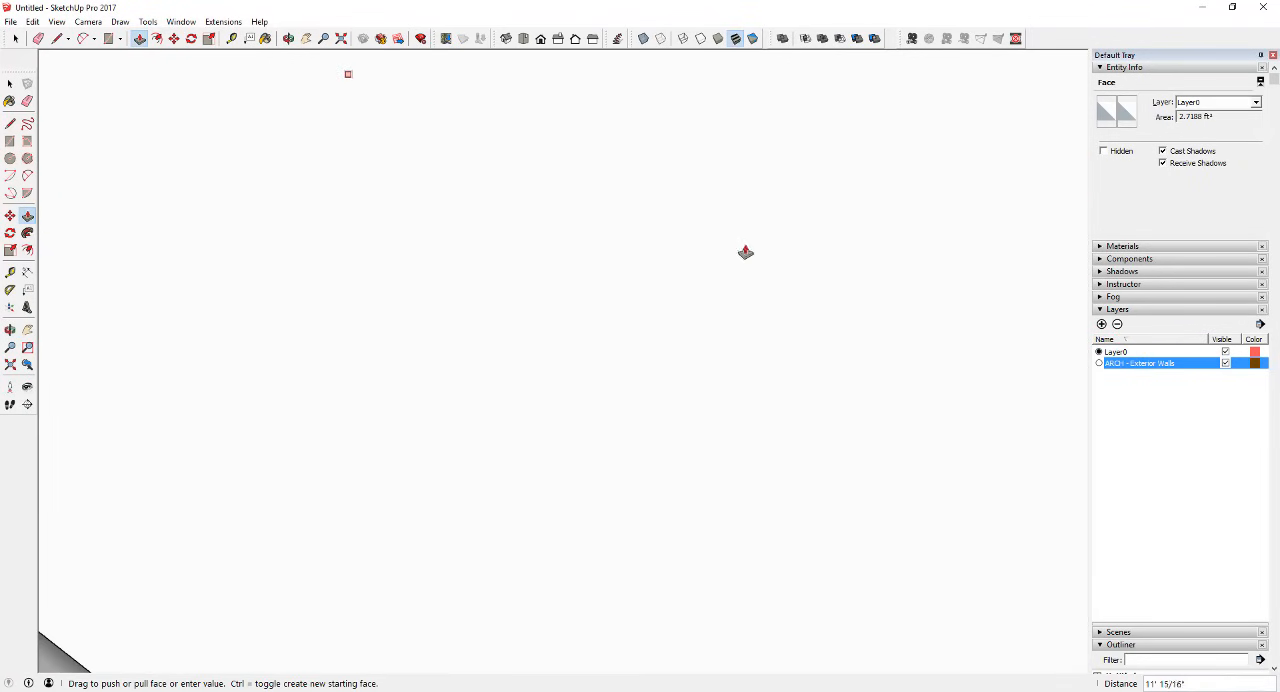
middle_drag(609, 317, 624, 480)
scroll(575, 292, up, 4)
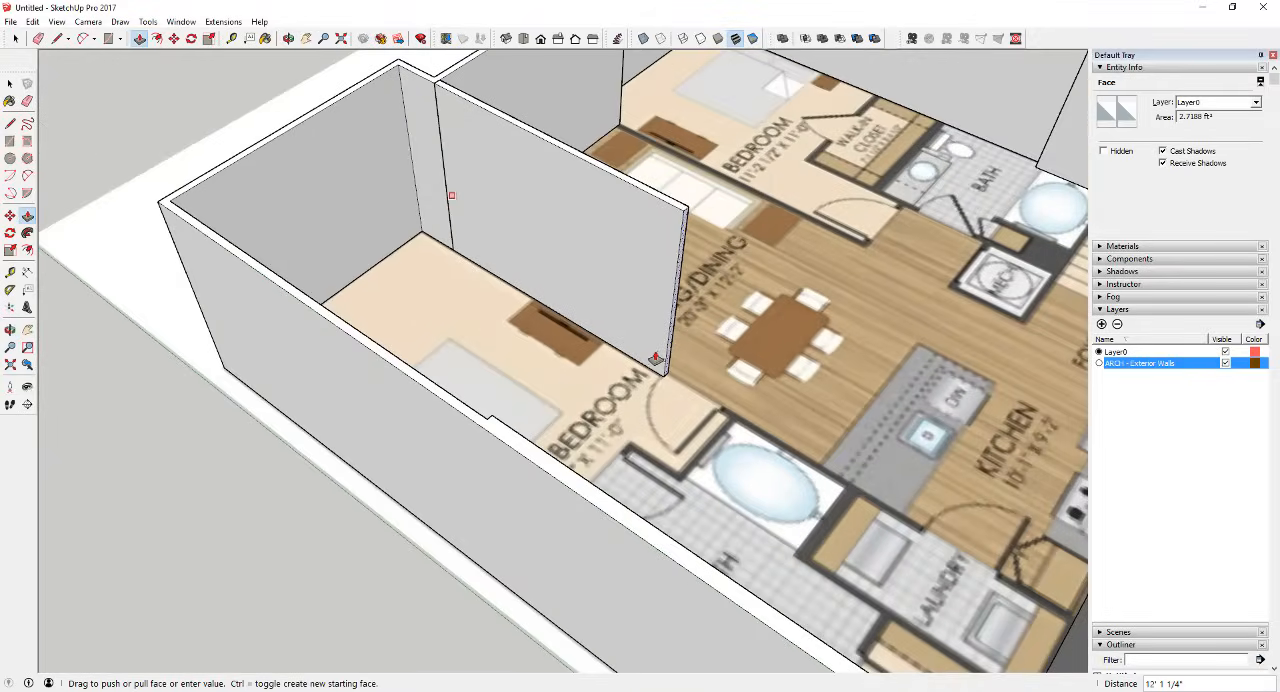
scroll(655, 358, up, 3)
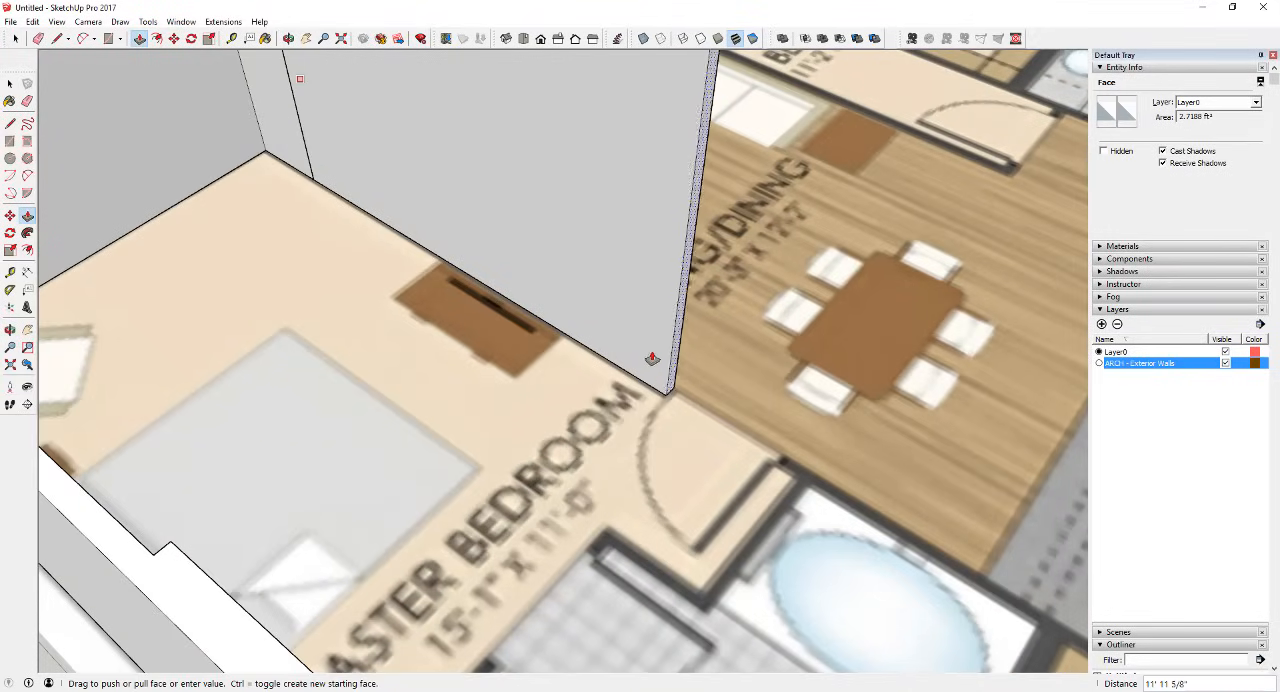
click(651, 358)
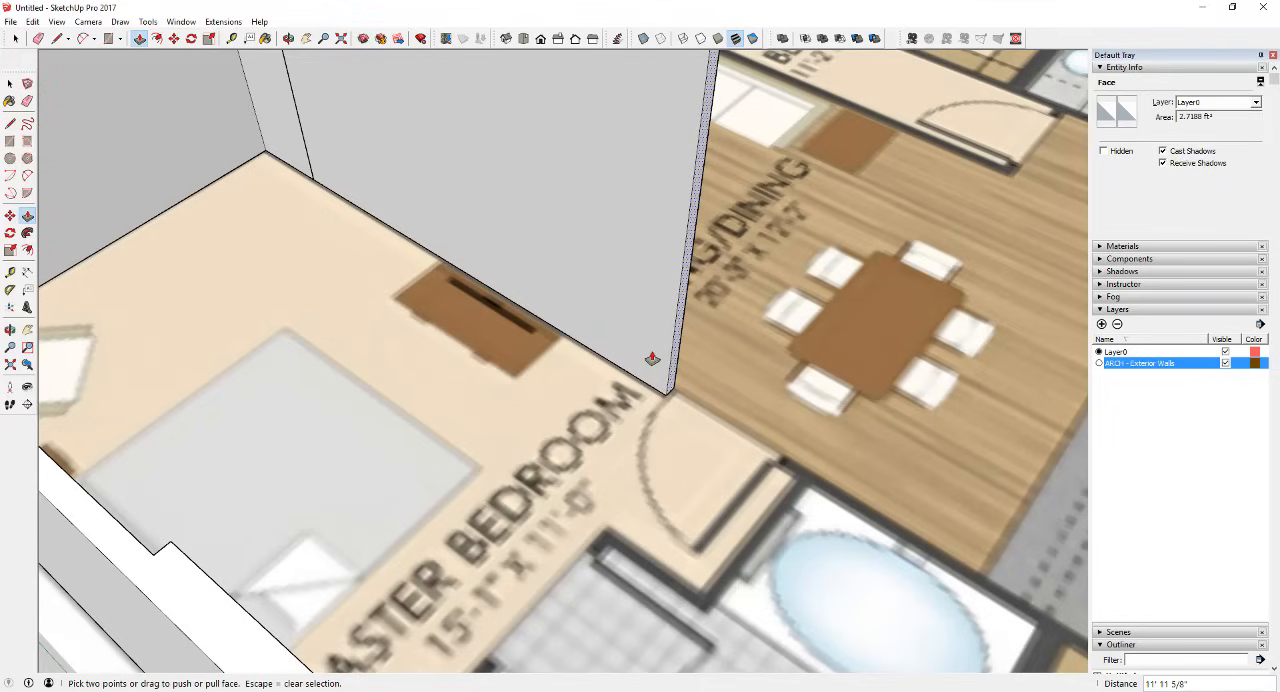
Step: Extend the partition's end face another 3' across the master bedroom door opening with Push/Pull, creating a new starting face
mouse_move(808, 405)
middle_down()
mouse_move(706, 366)
mouse_move(666, 366)
middle_up()
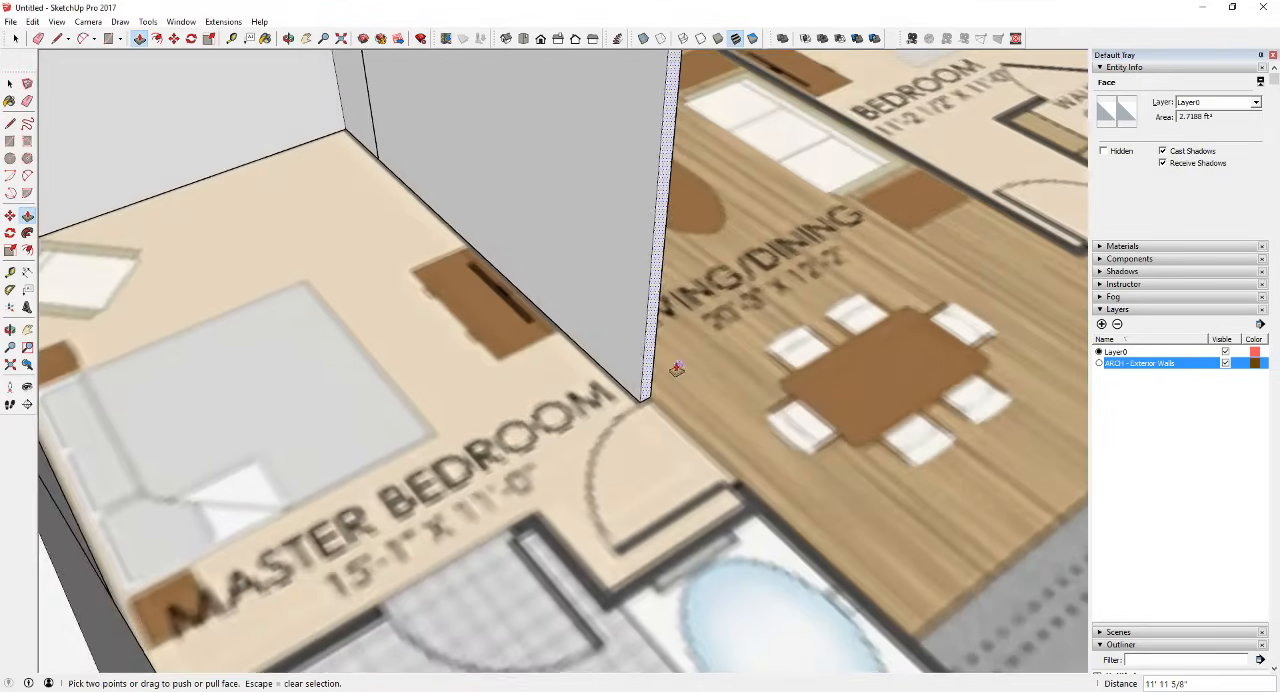
scroll(645, 330, up, 3)
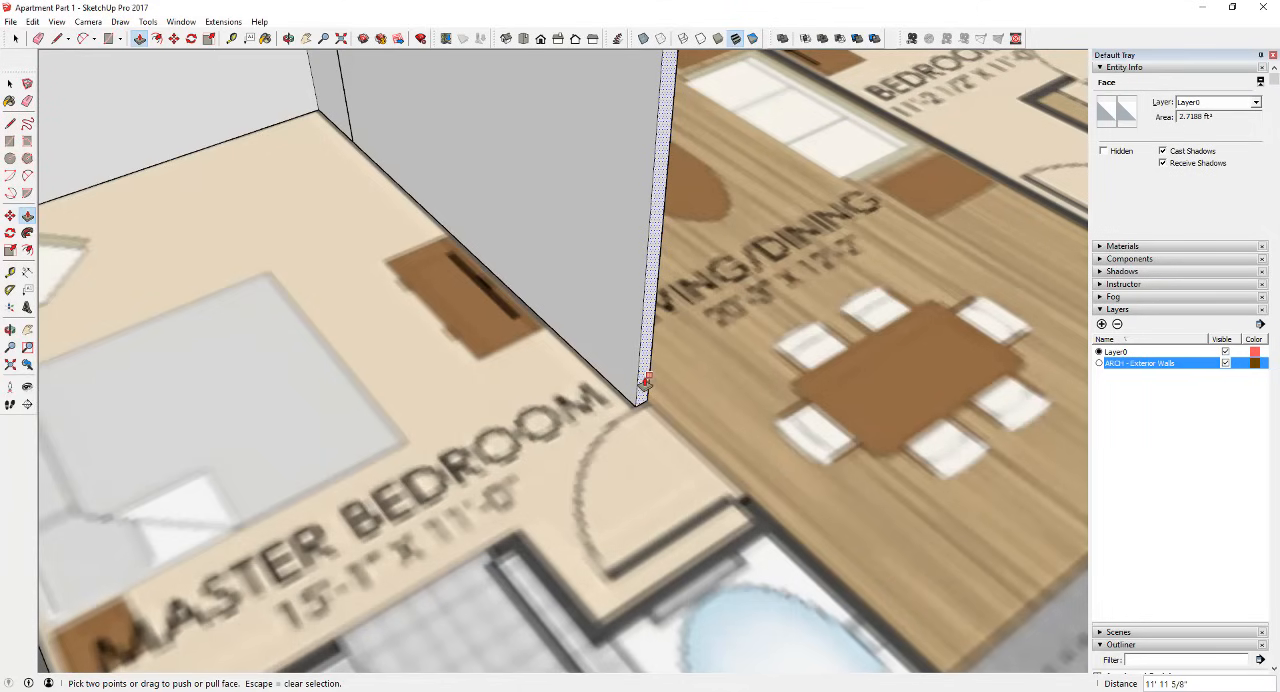
scroll(646, 381, down, 2)
click(647, 368)
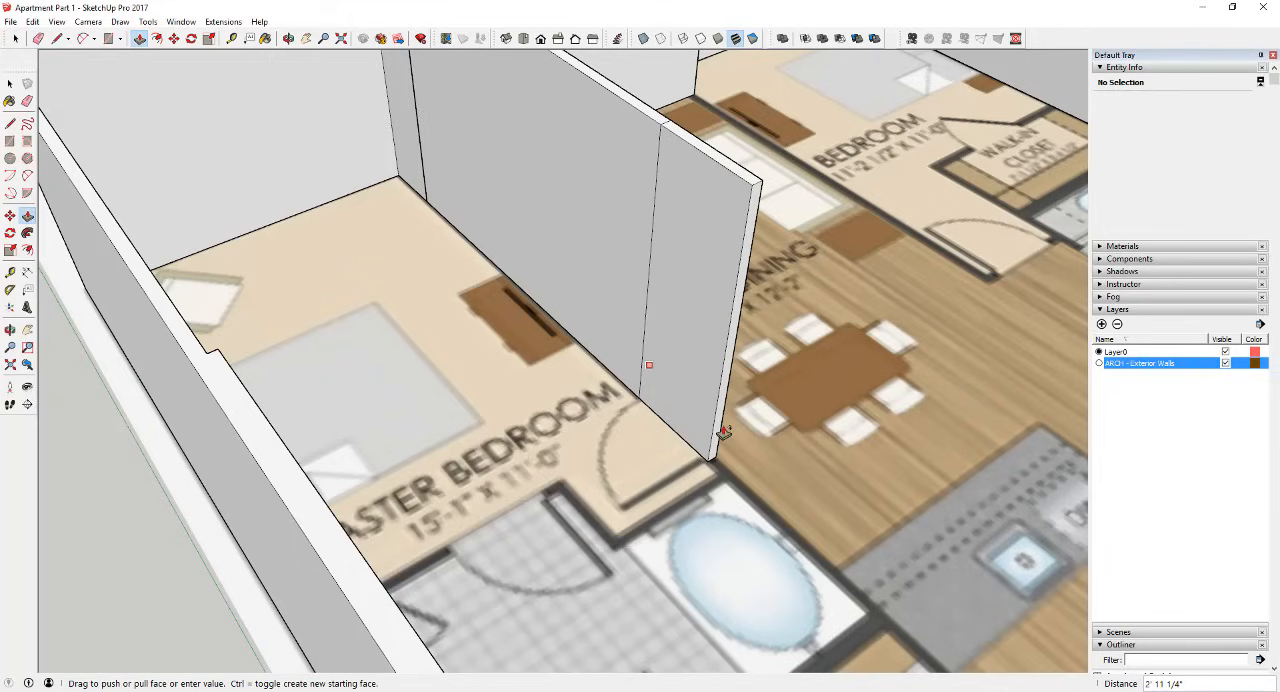
key(space)
key(p)
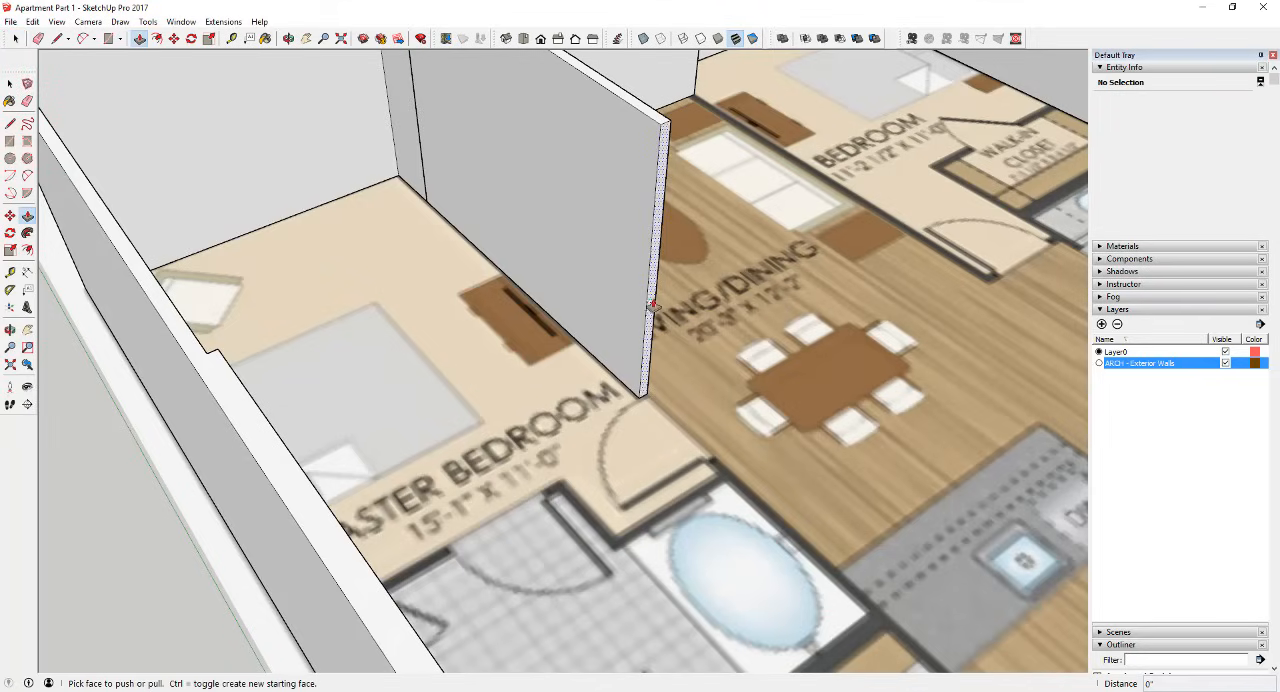
click(656, 305)
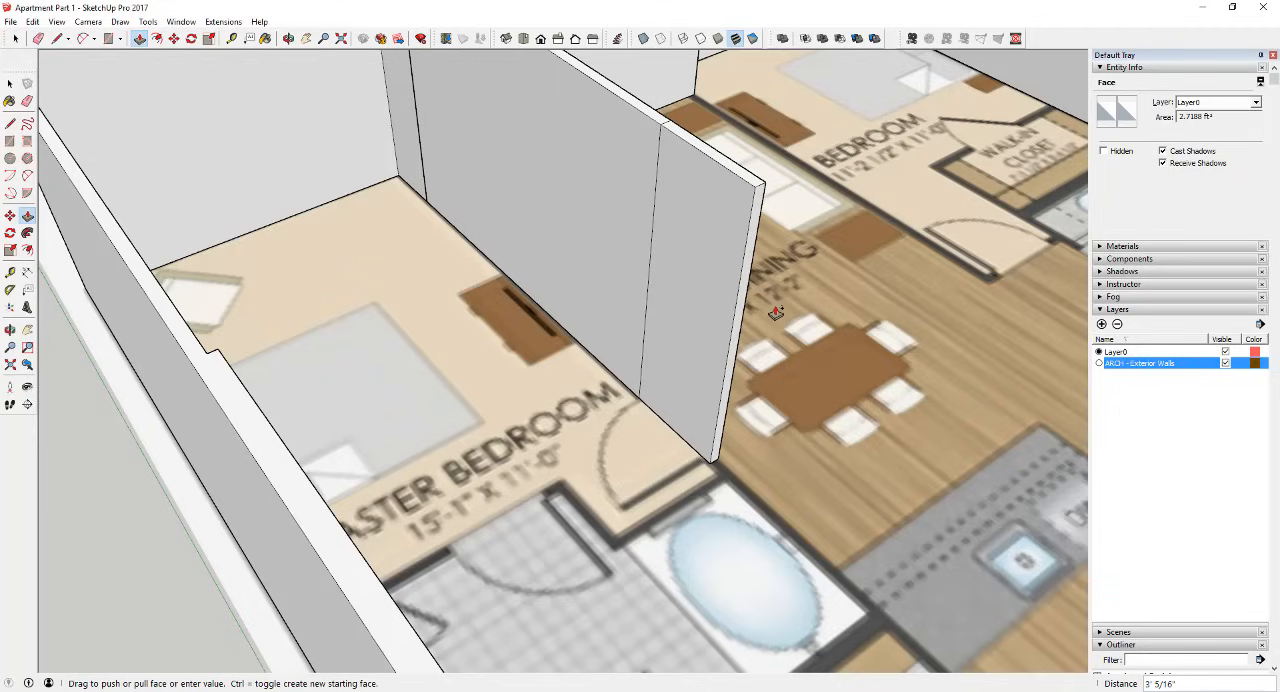
text(3')
key(Return)
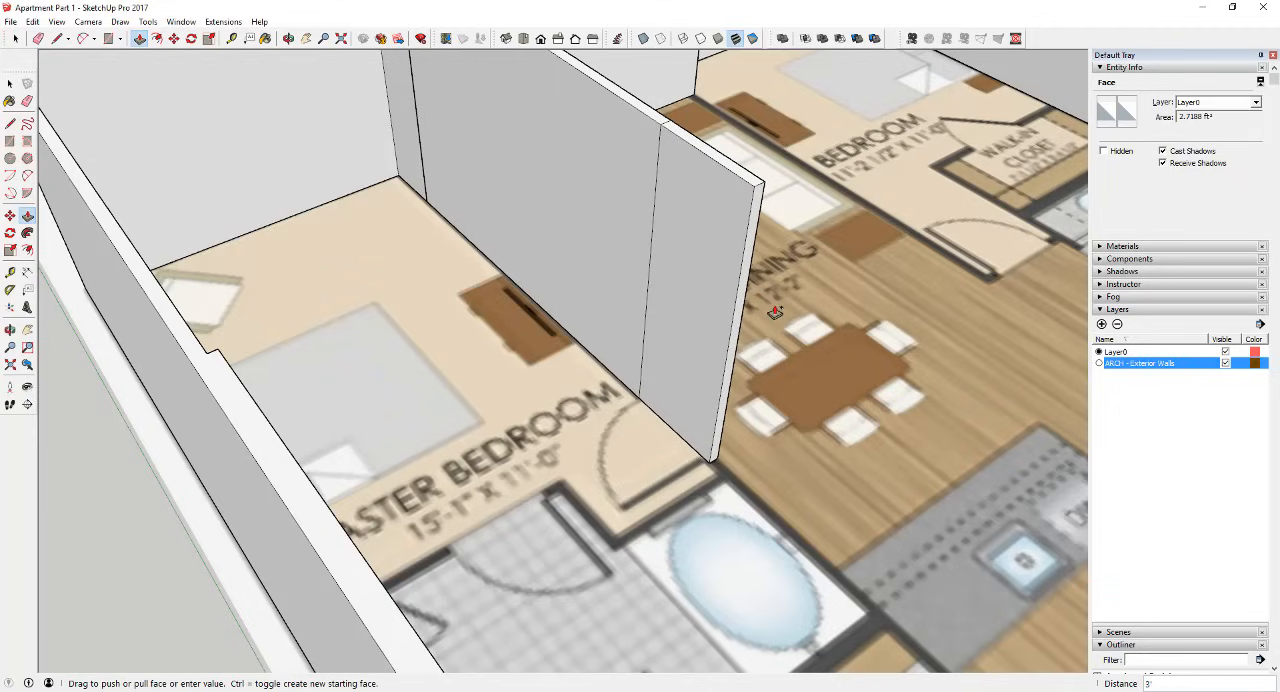
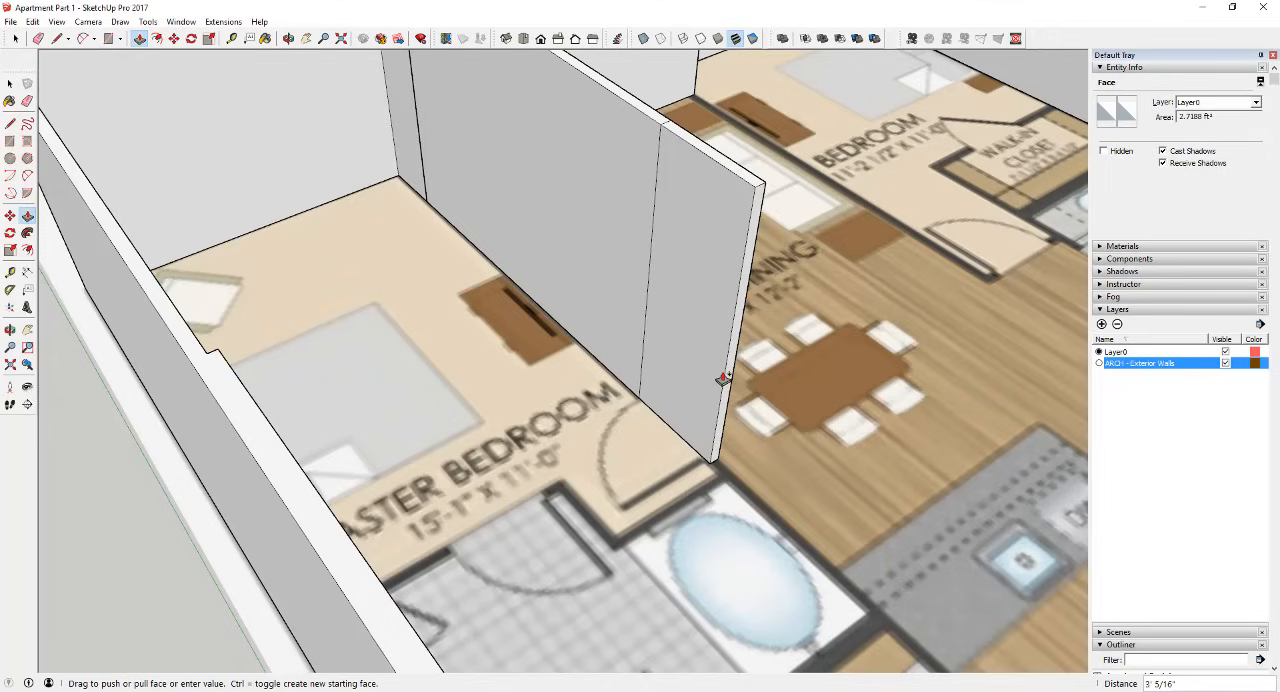
Step: Extend the partition's end face about 6" past the master bedroom door opening, plus a separate 3 5/8" segment for the cross wall
text(')
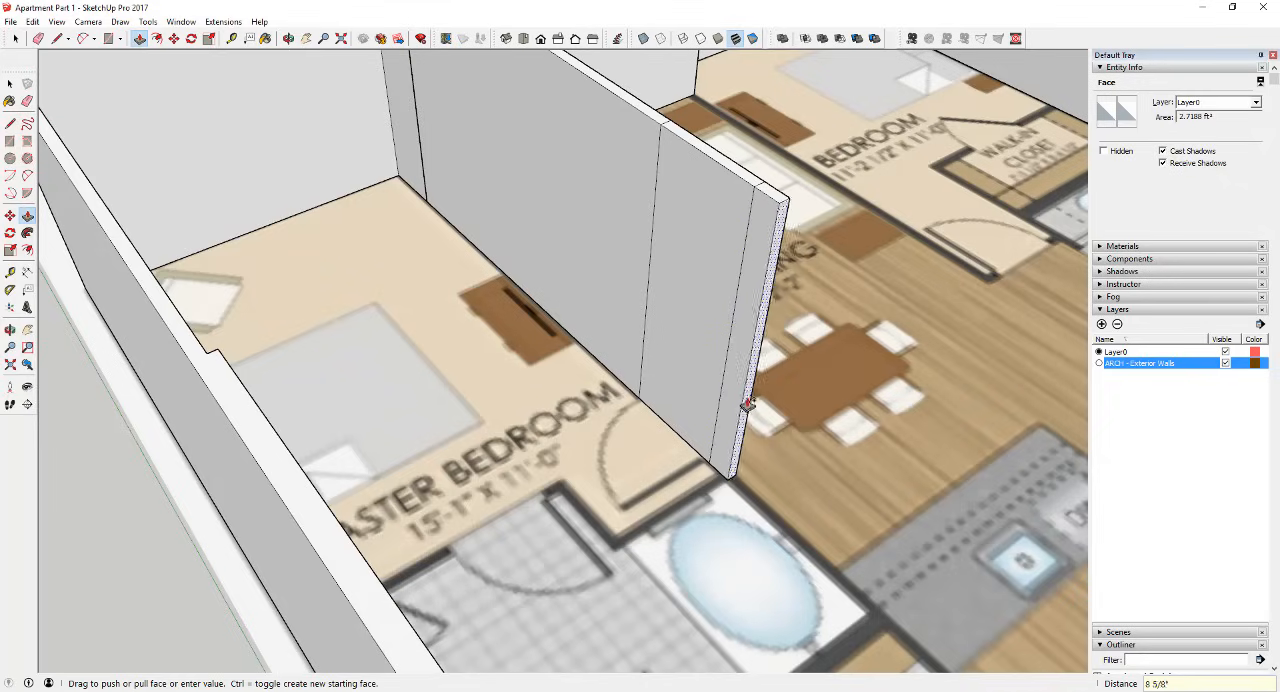
scroll(730, 430, up, 3)
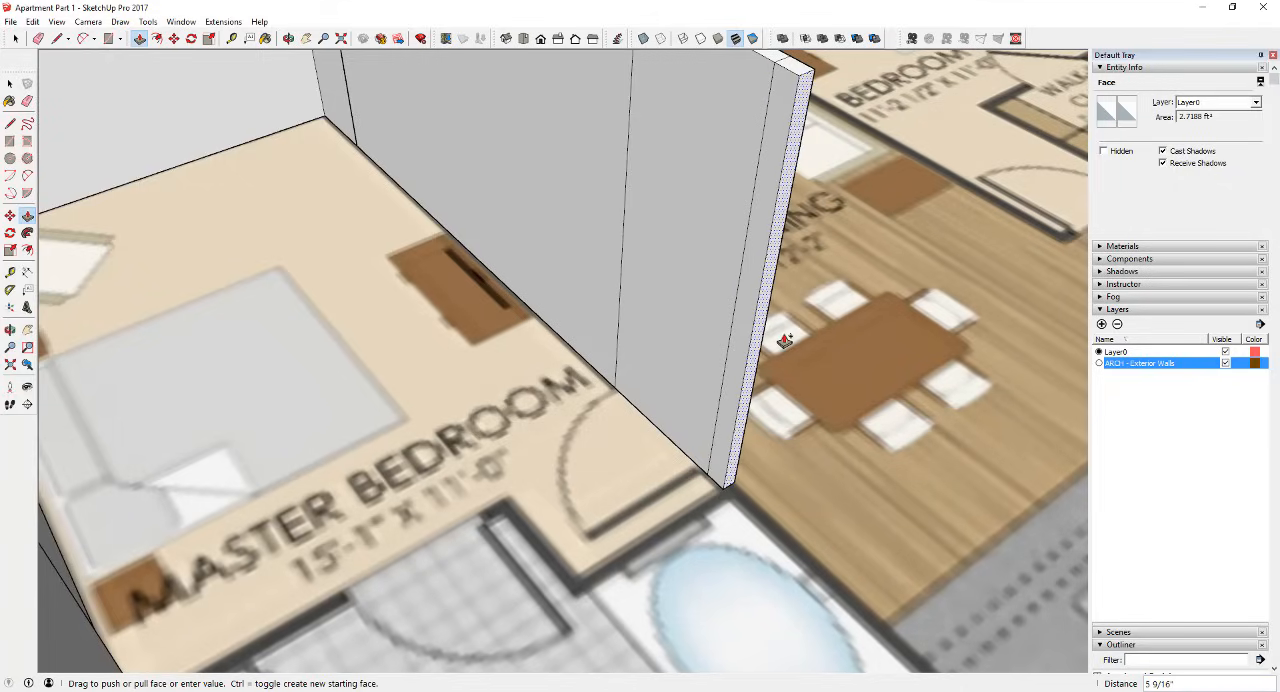
click(787, 341)
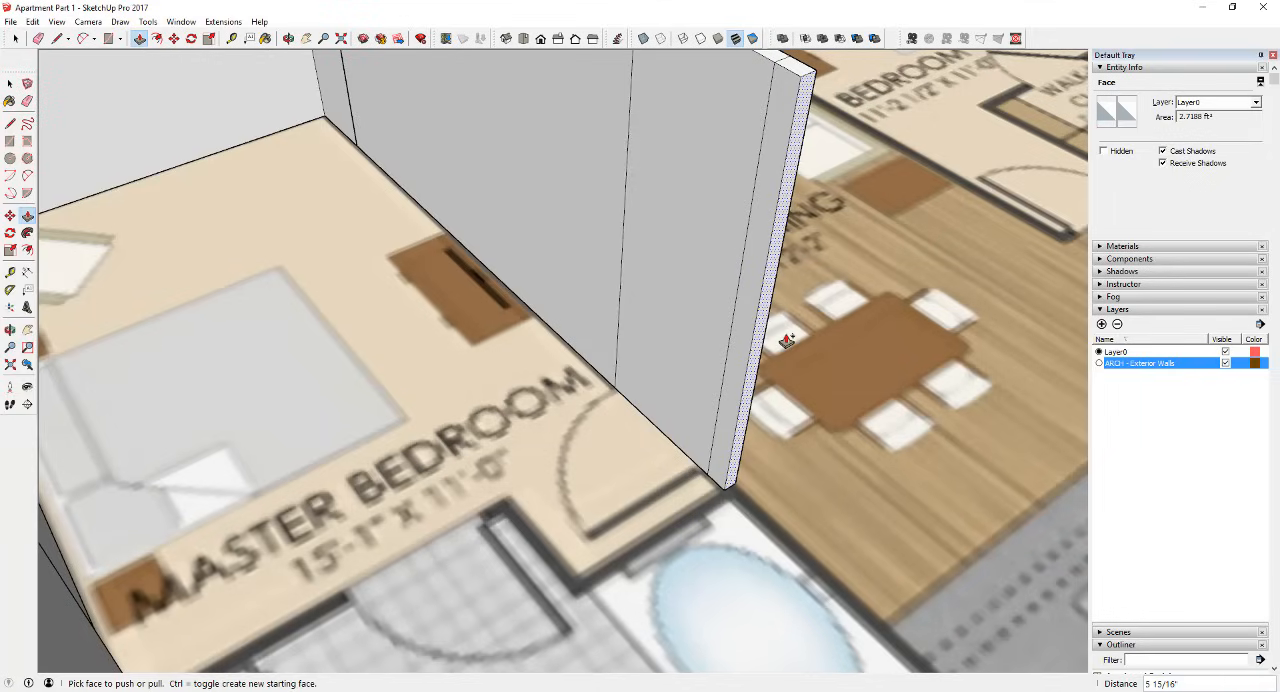
click(760, 337)
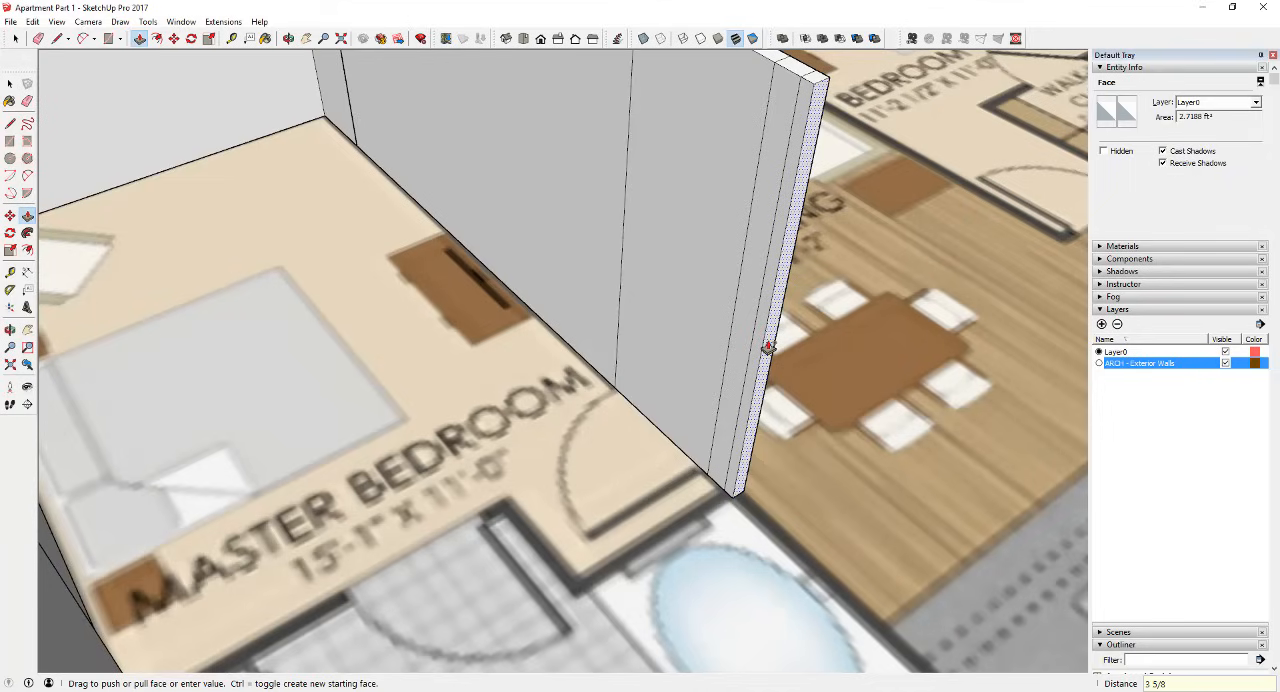
key(Return)
Step: Push/Pull the partition's end face about 7' 11" past the bathtub to the laundry door opening, creating a new starting face
click(761, 410)
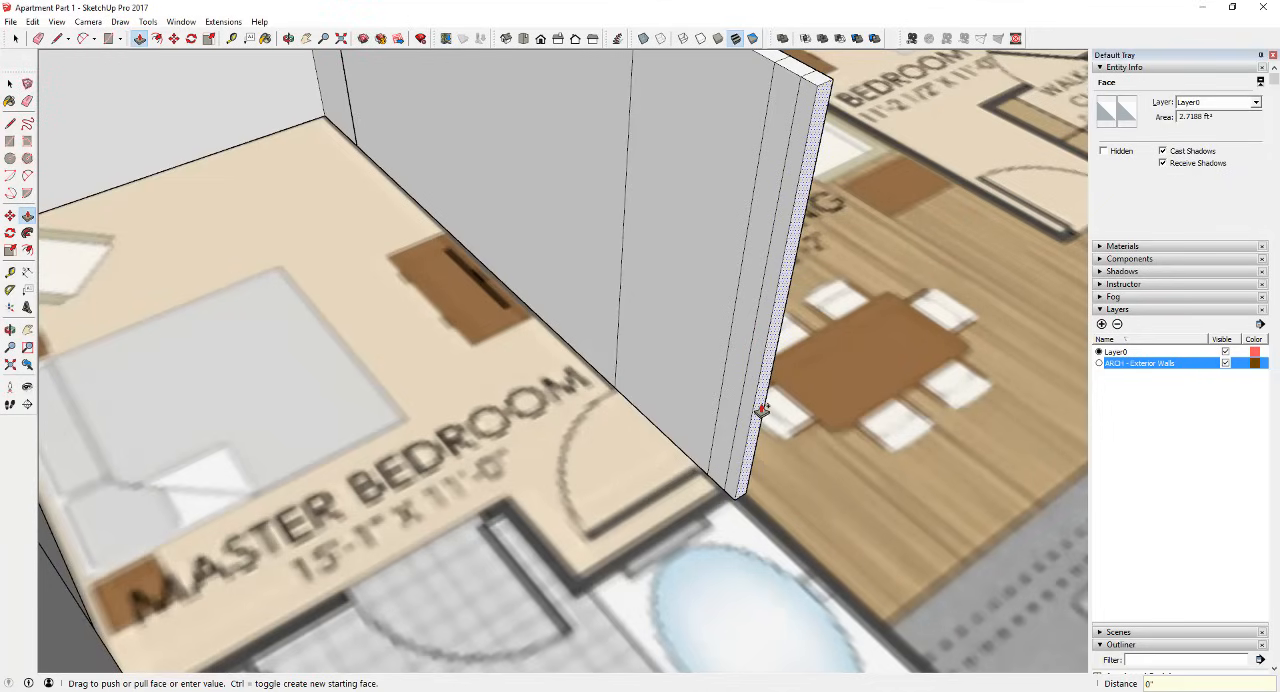
key(ctrl)
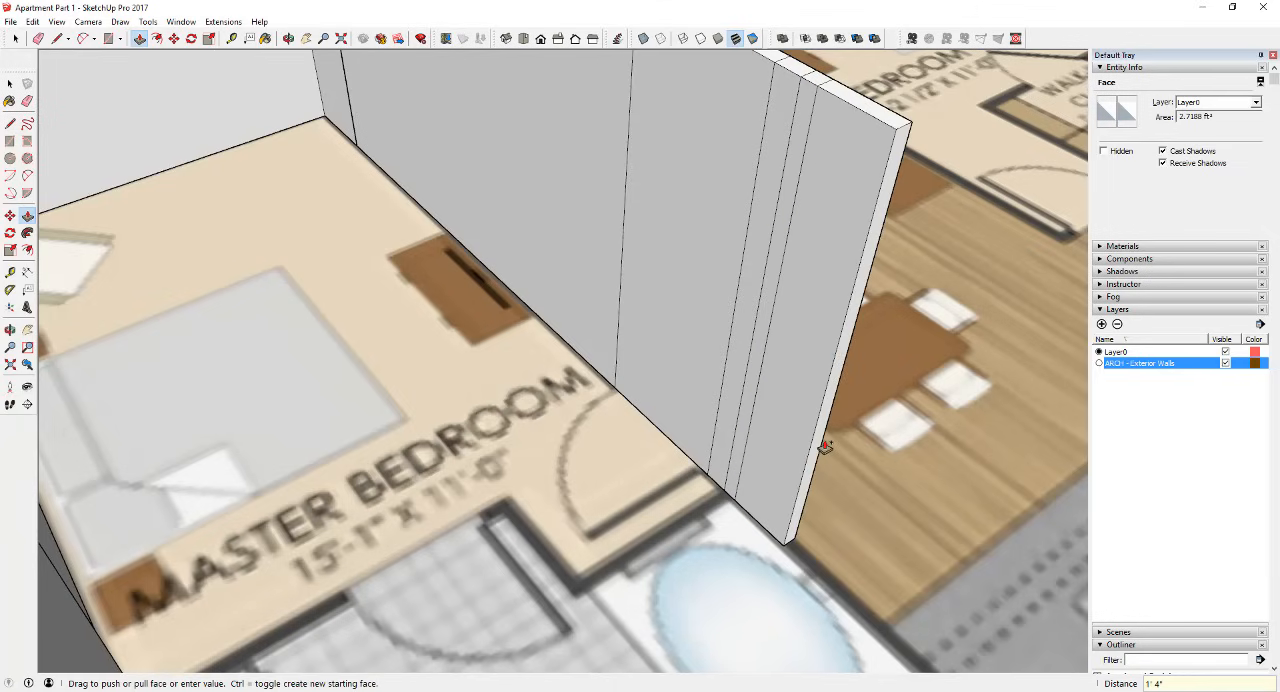
scroll(825, 424, down, 3)
scroll(814, 500, down, 3)
scroll(904, 570, up, 3)
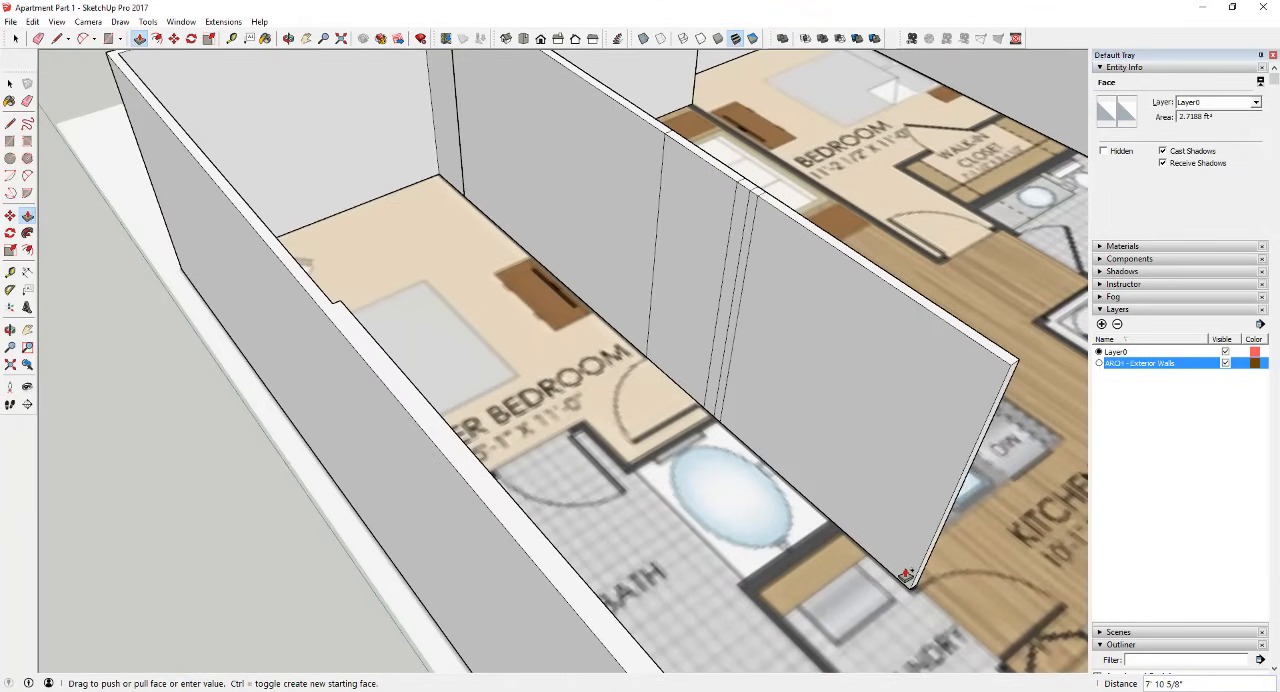
click(908, 575)
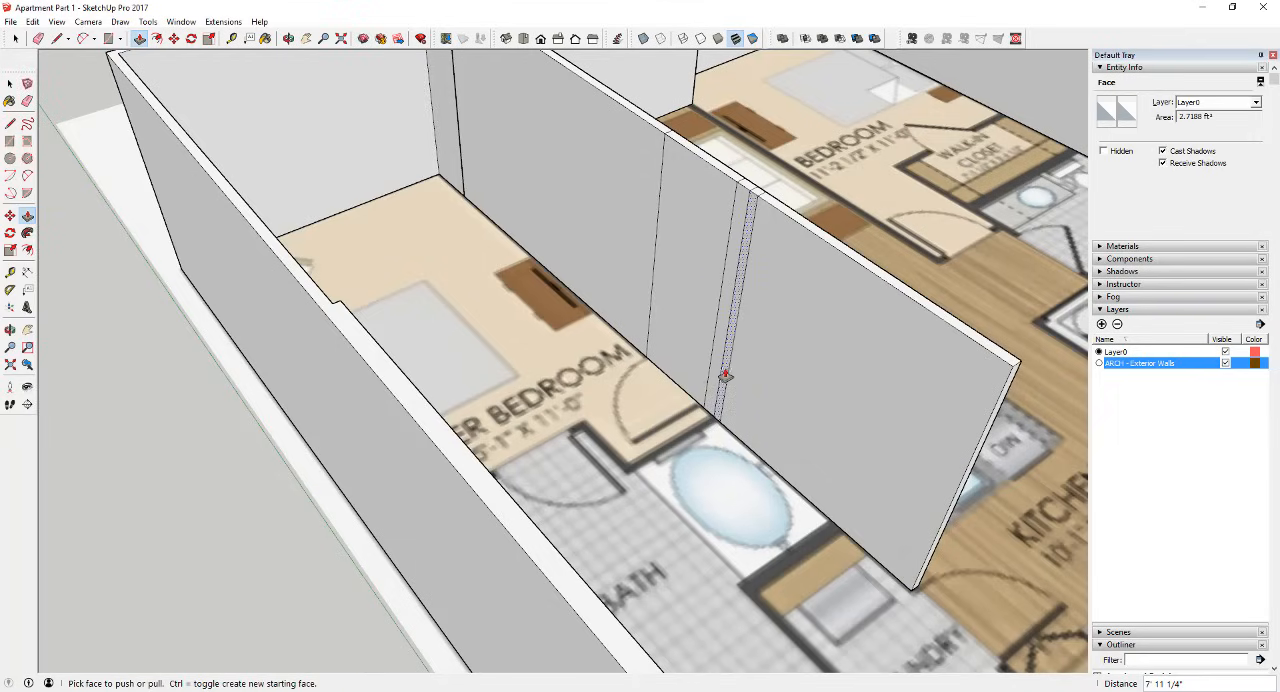
click(716, 375)
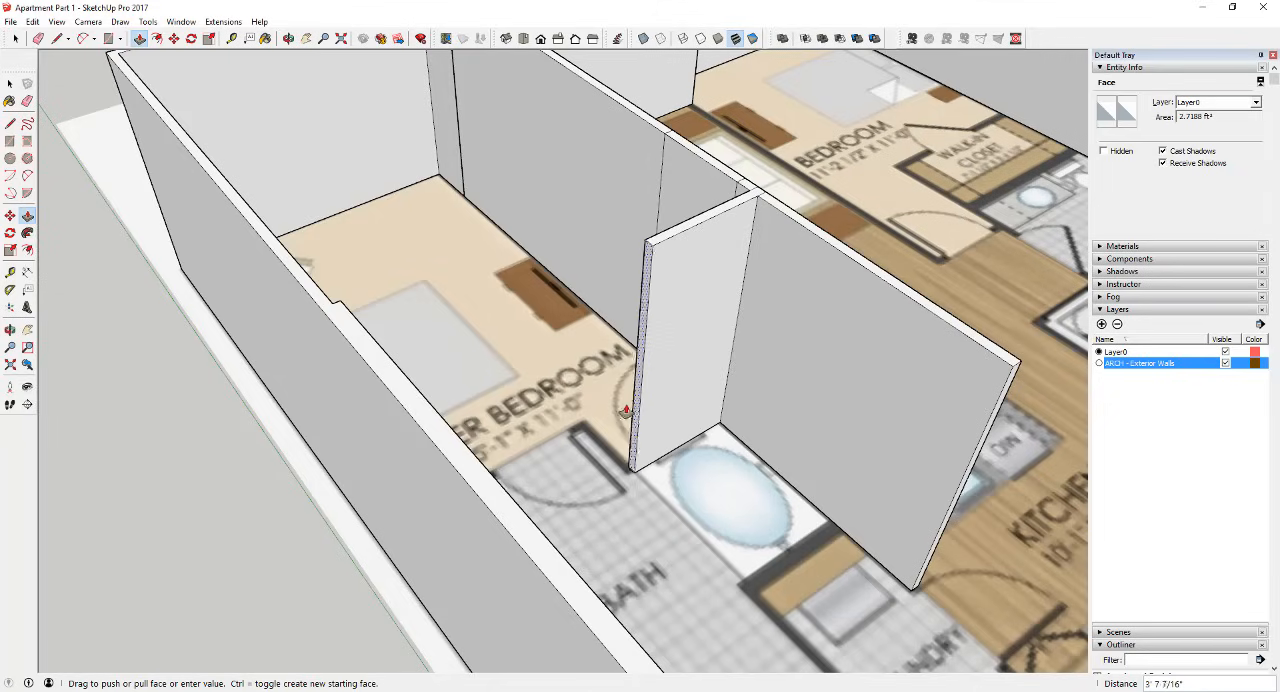
click(676, 418)
key(space)
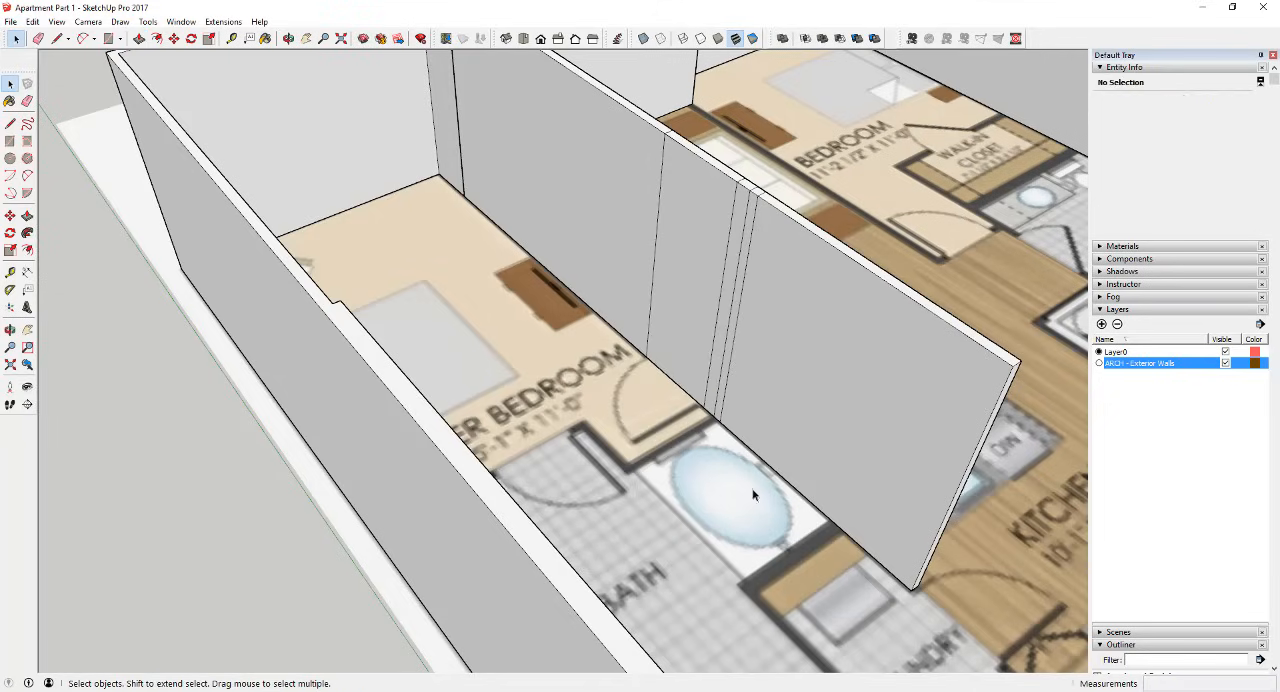
Step: Extend the partition's end face 3' across the laundry door opening with Push/Pull
middle_drag(903, 557, 850, 437)
scroll(651, 437, down, 3)
scroll(850, 435, up, 5)
scroll(850, 437, up, 2)
scroll(747, 441, down, 2)
scroll(747, 439, down, 1)
key(p)
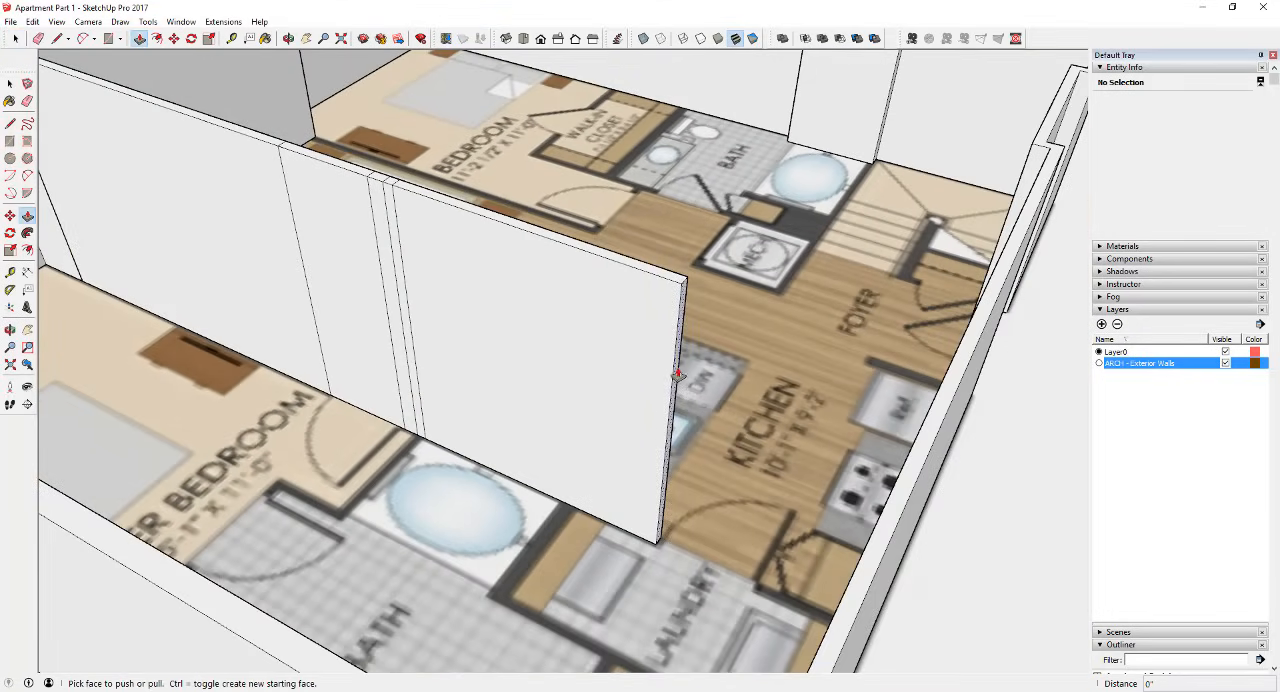
click(676, 375)
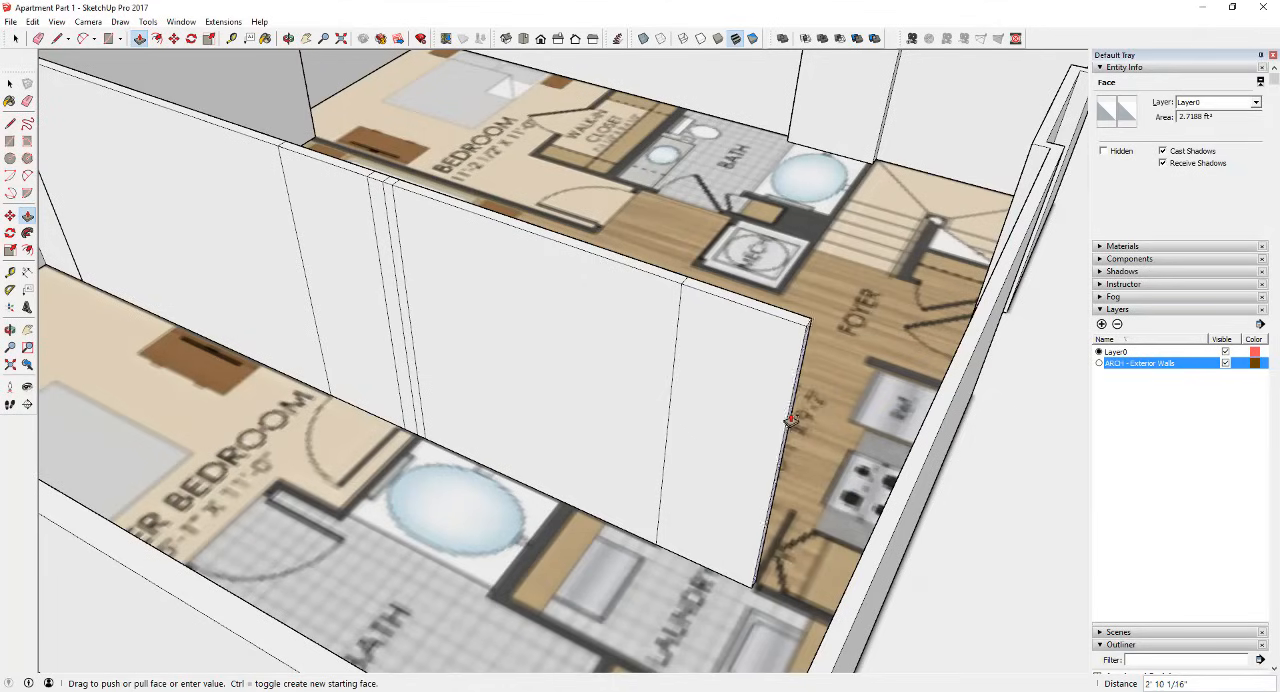
text(3)
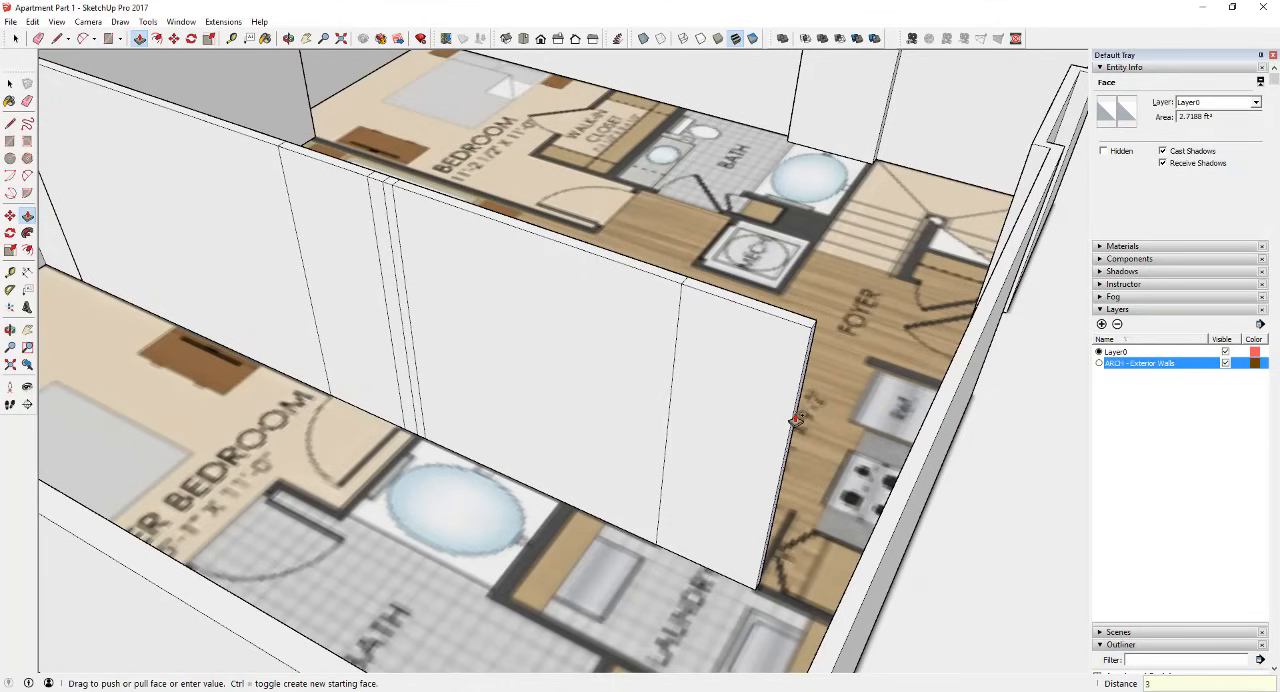
text(')
key(Return)
Step: Push/Pull the partition's last end face from the laundry door opening to the exterior wall
scroll(789, 423, down, 2)
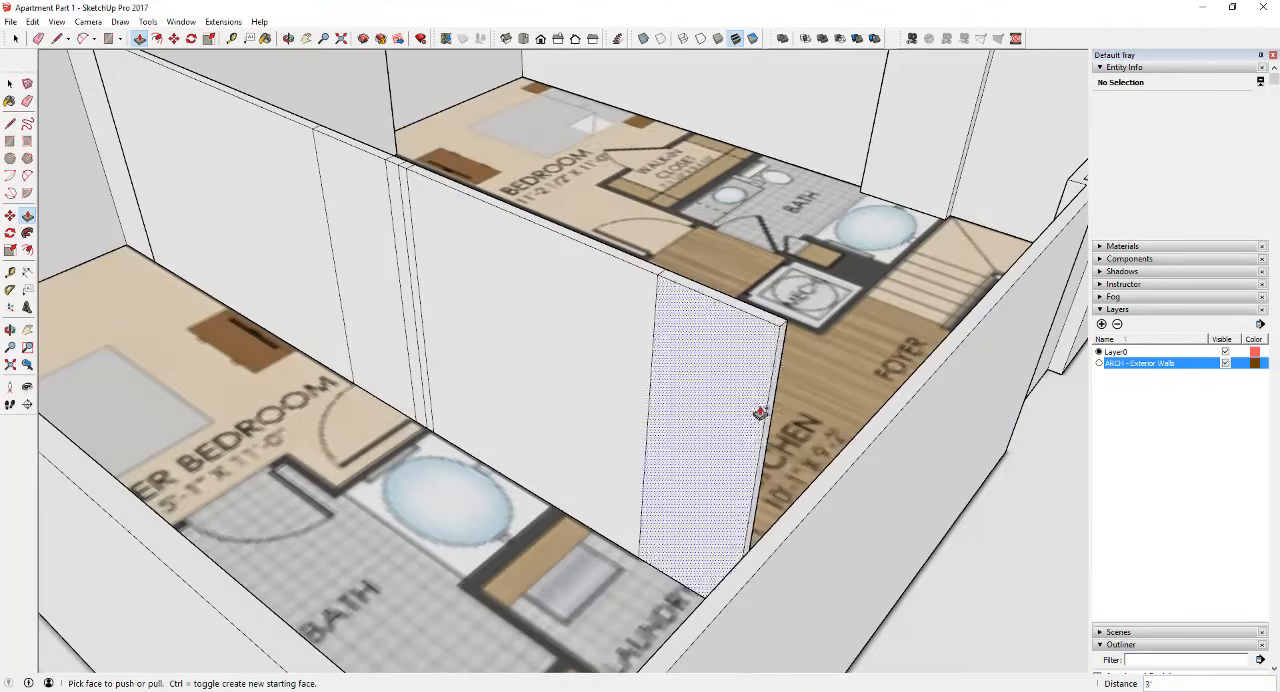
middle_drag(770, 411, 2, 455)
click(965, 405)
key(space)
middle_drag(506, 452, 480, 439)
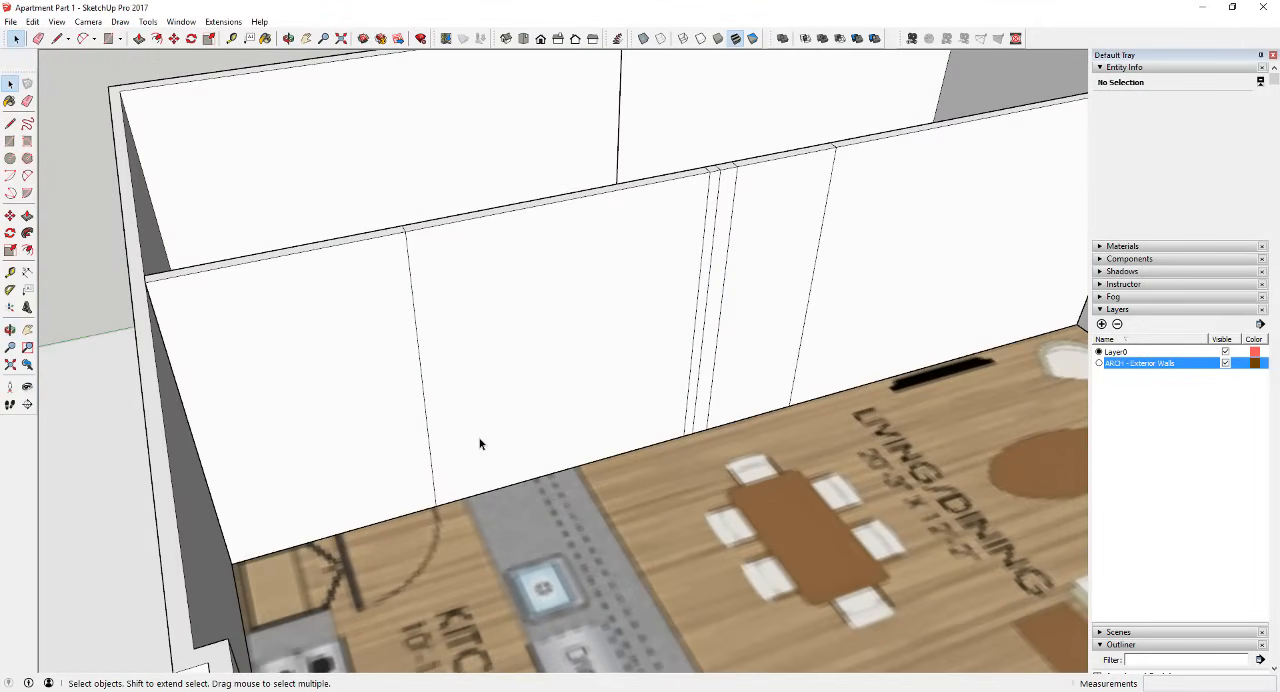
key(ctrl+z)
middle_drag(329, 449, 520, 373)
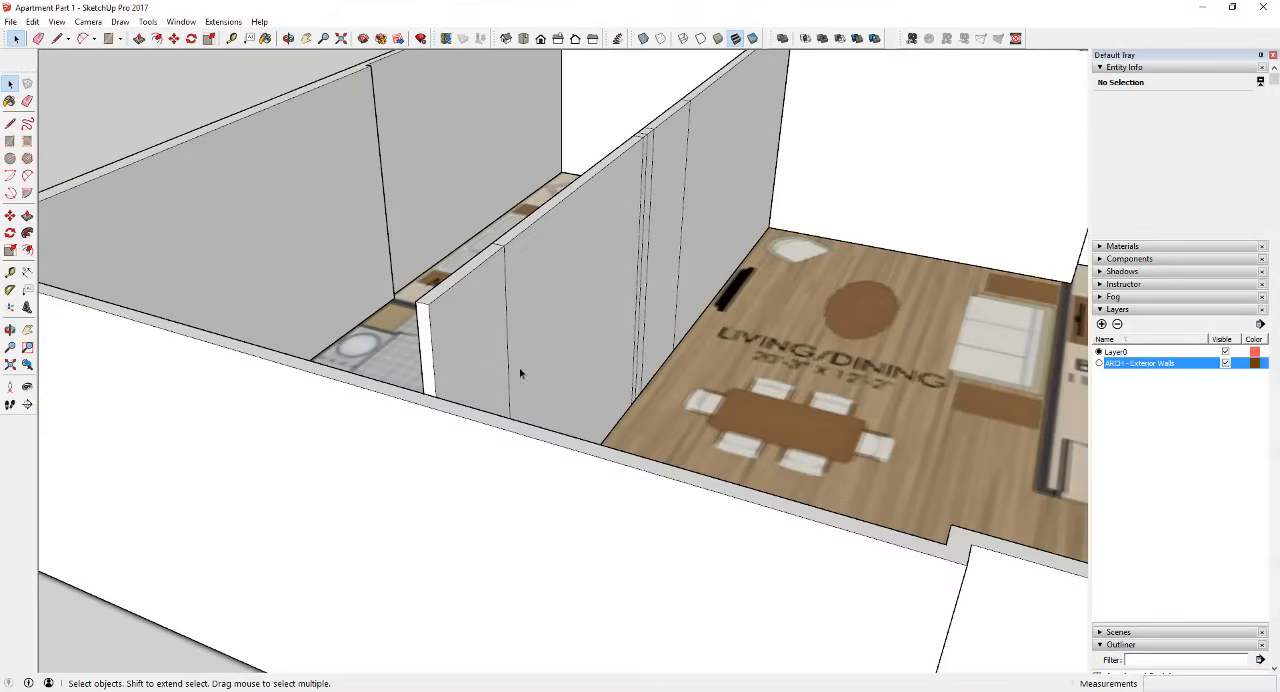
key(p)
click(426, 337)
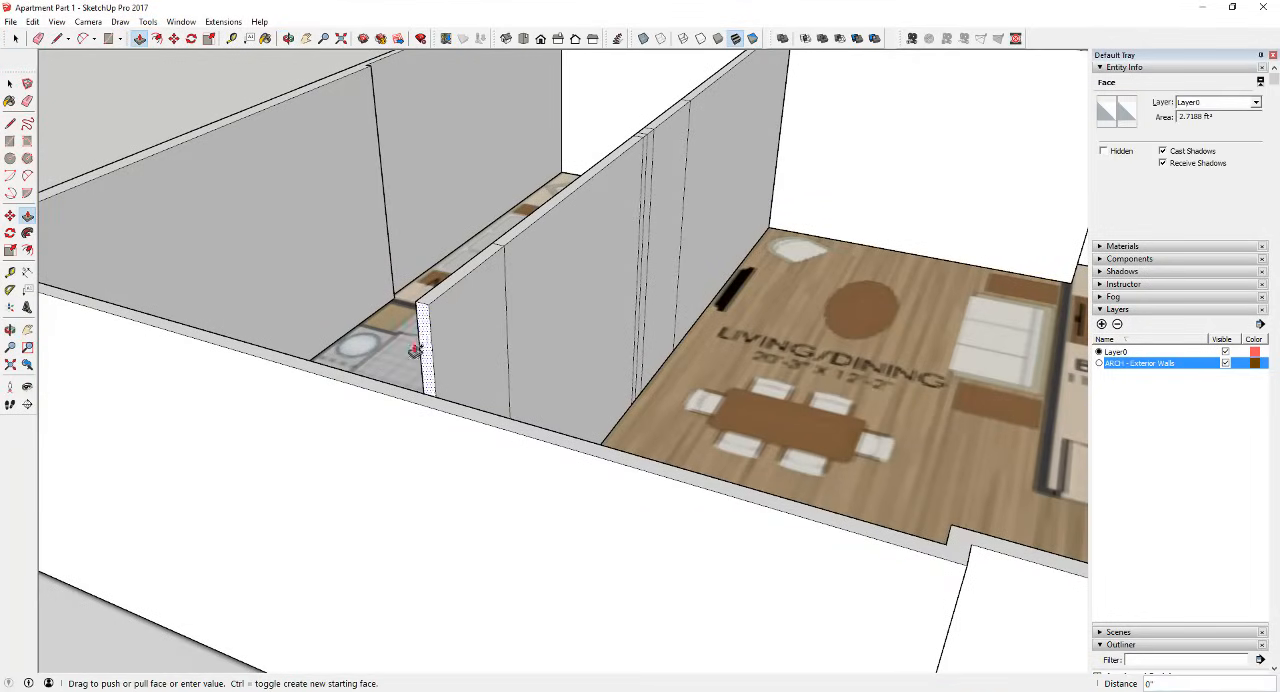
click(401, 389)
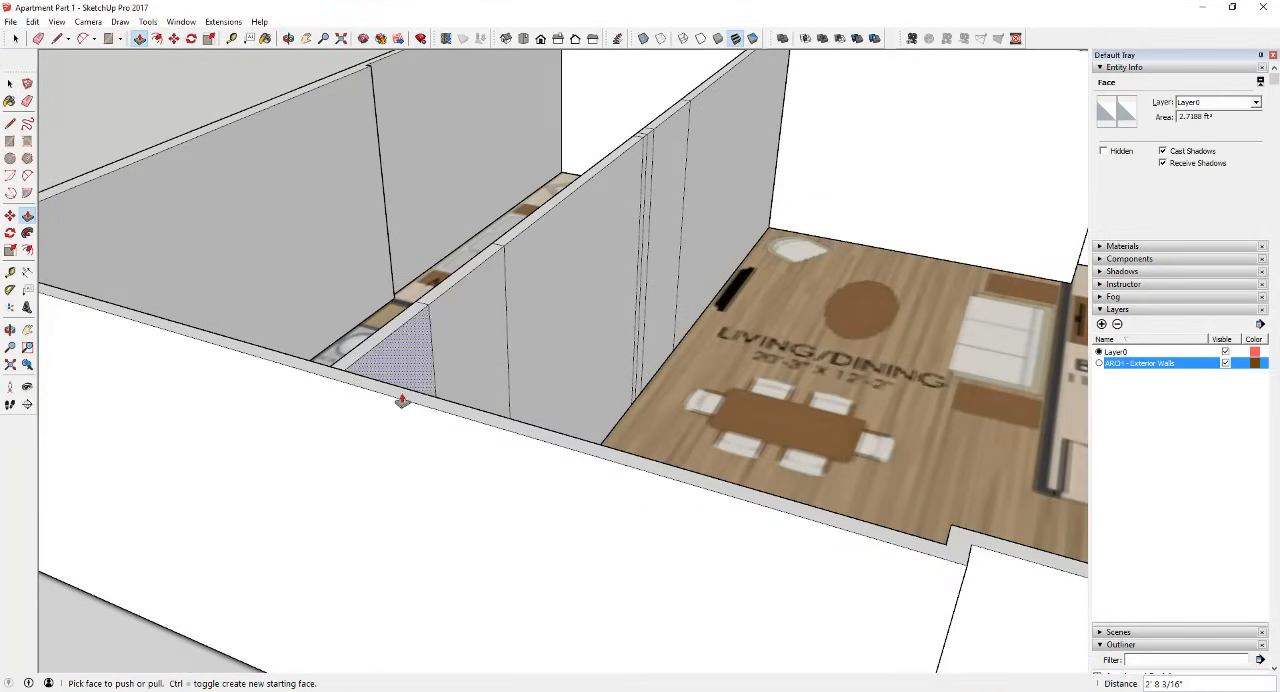
Step: Undo the last three partition extensions, back to the 3 5/8" cross-wall segment beside the bathtub
middle_drag(401, 392, 978, 540)
key(space)
scroll(400, 386, up, 2)
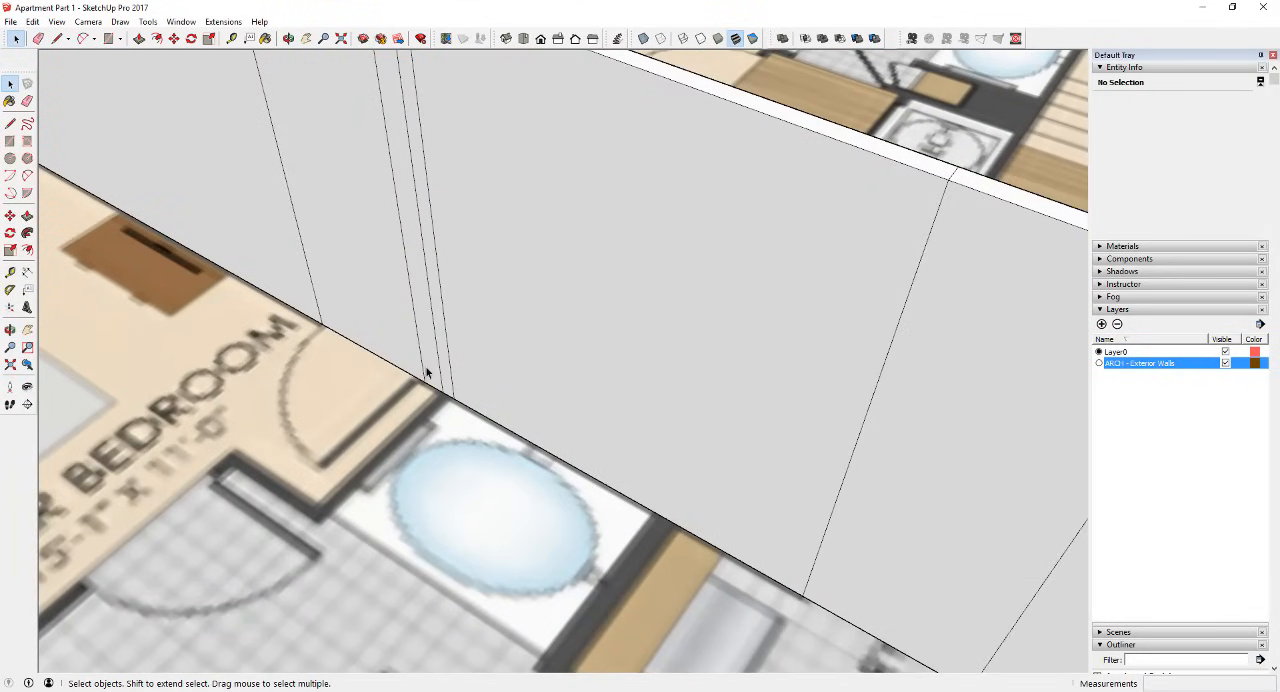
scroll(429, 371, down, 6)
scroll(640, 450, up, 4)
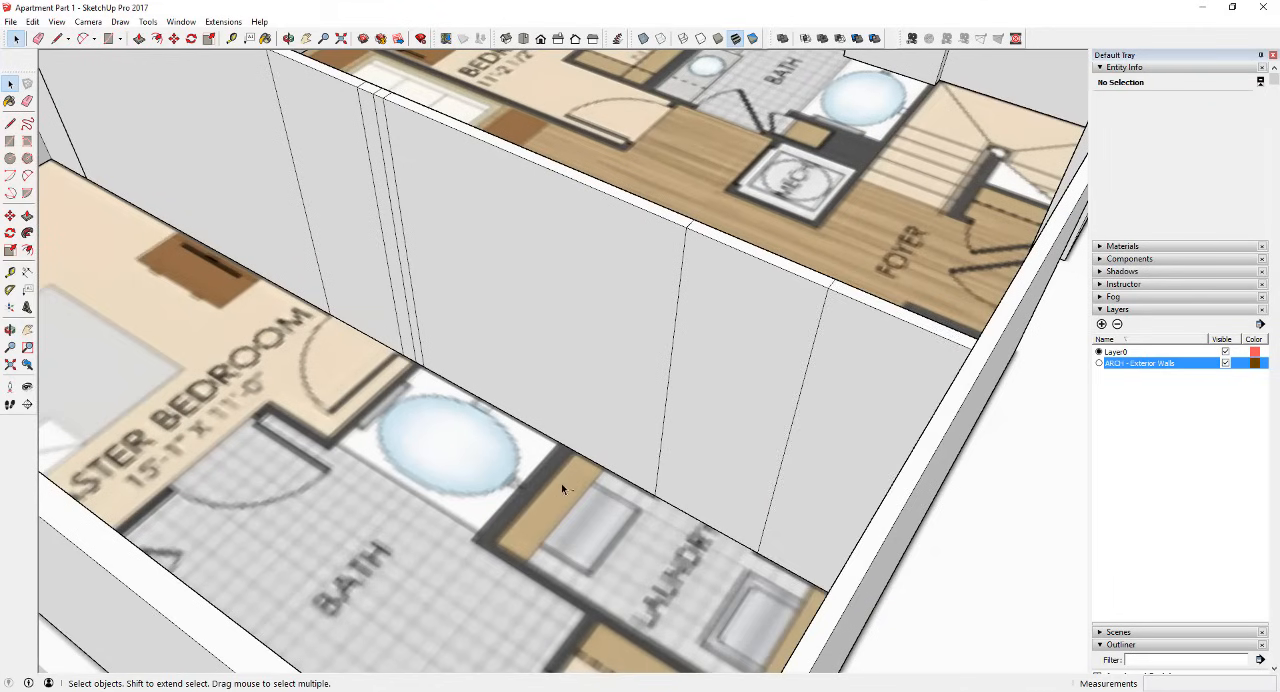
key(ctrl+z)
key(ctrl+z)
key(ctrl+z)
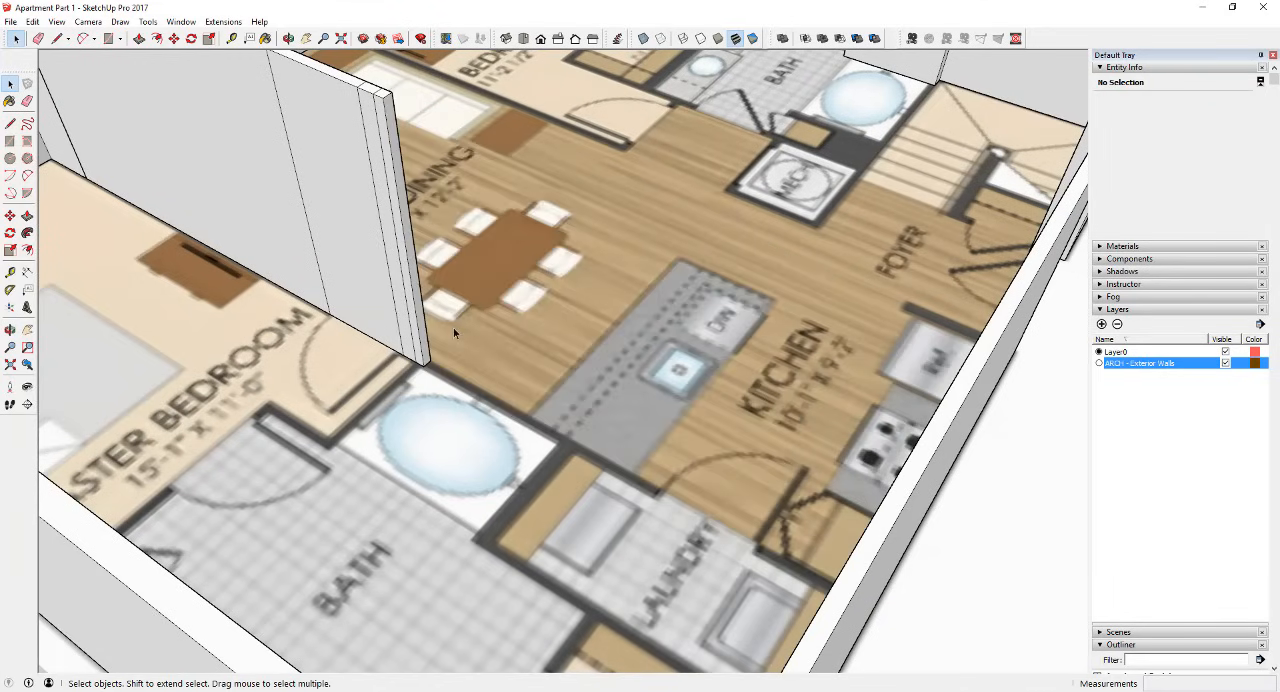
Step: Extend the partition's end face about 4' 10" along the bathtub, plus a separate 6" segment for the wall between bath and laundry
key(p)
click(426, 320)
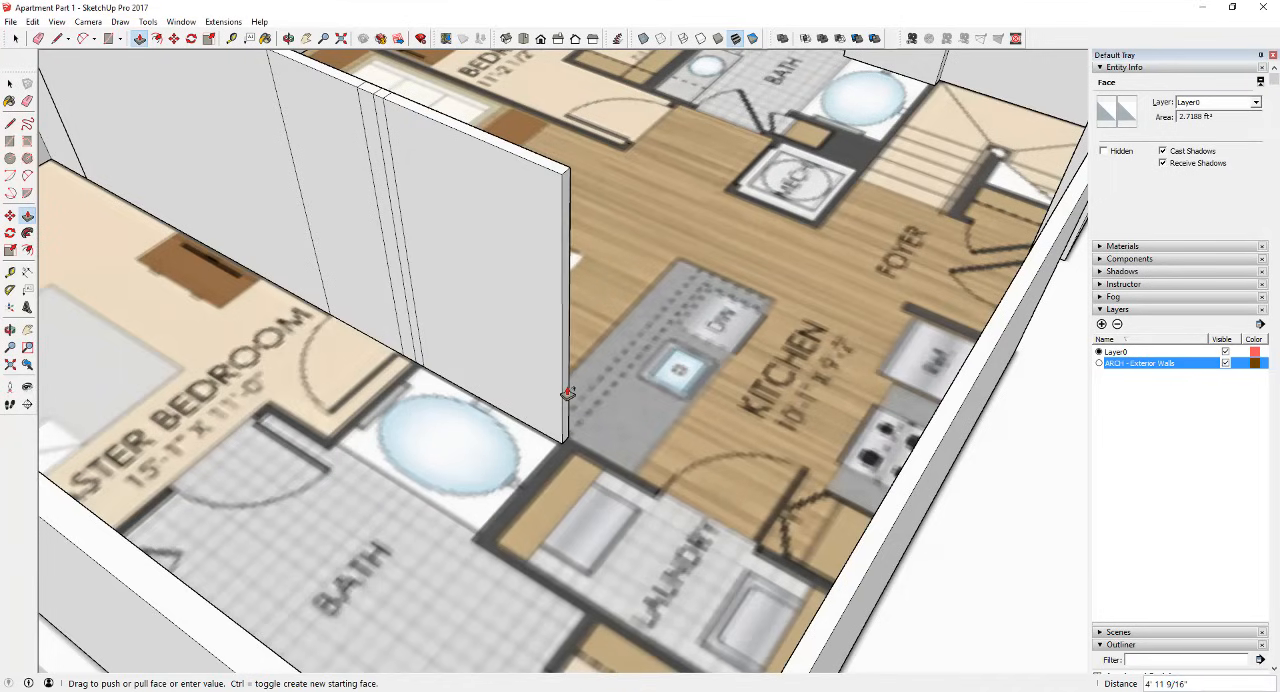
click(565, 391)
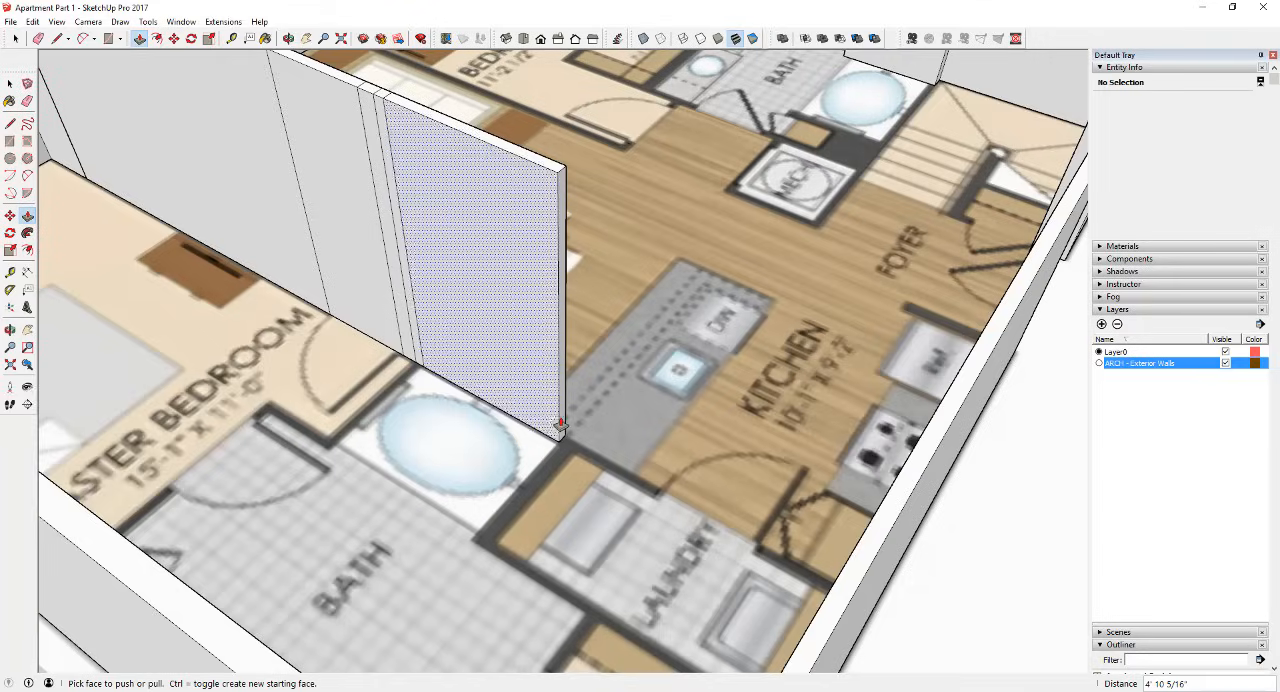
click(563, 432)
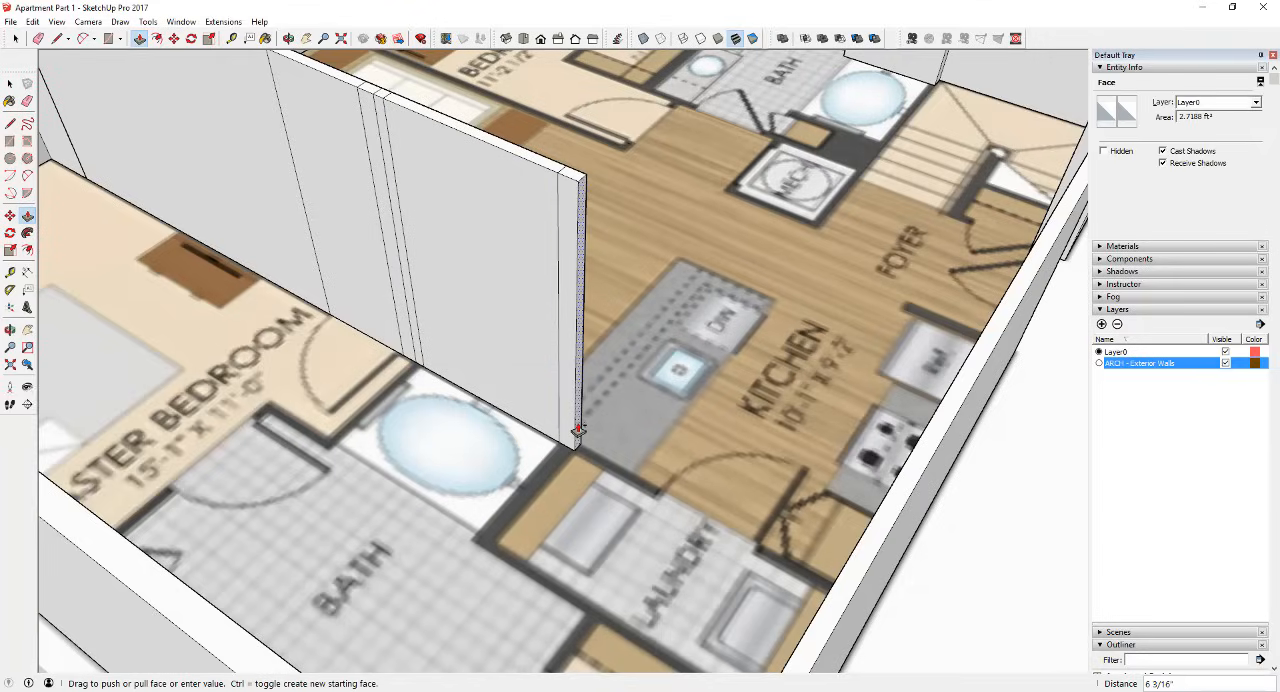
text(6")
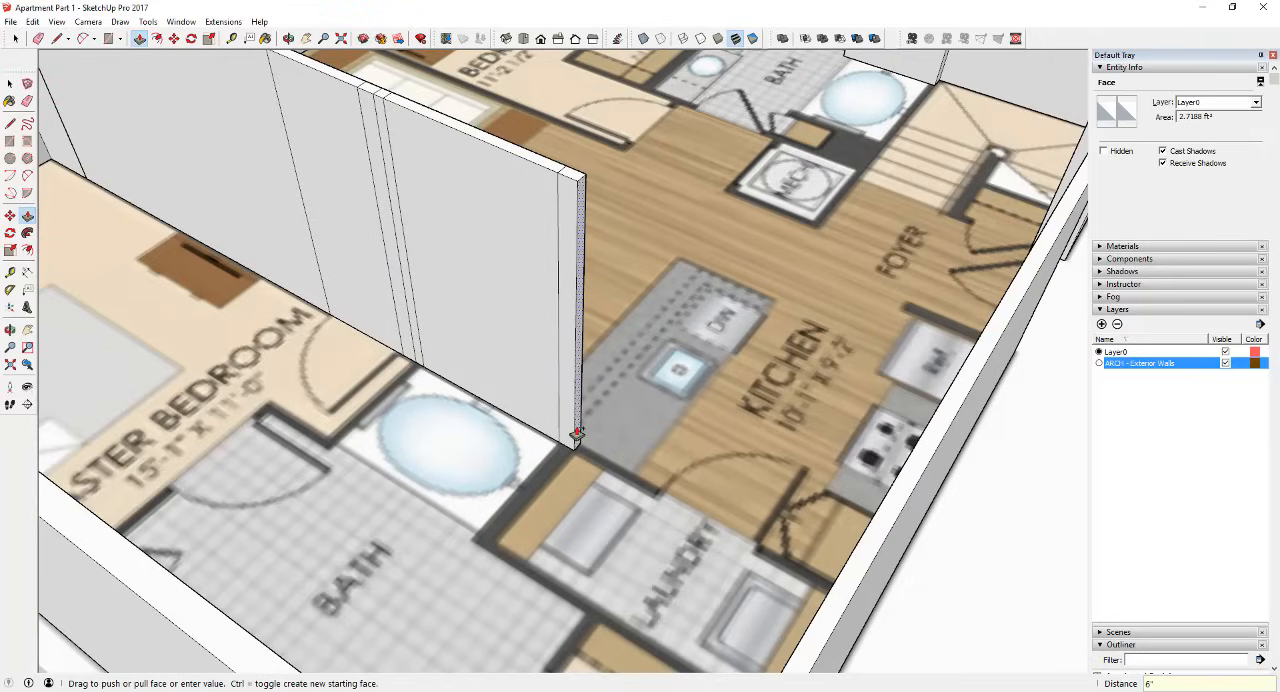
key(Return)
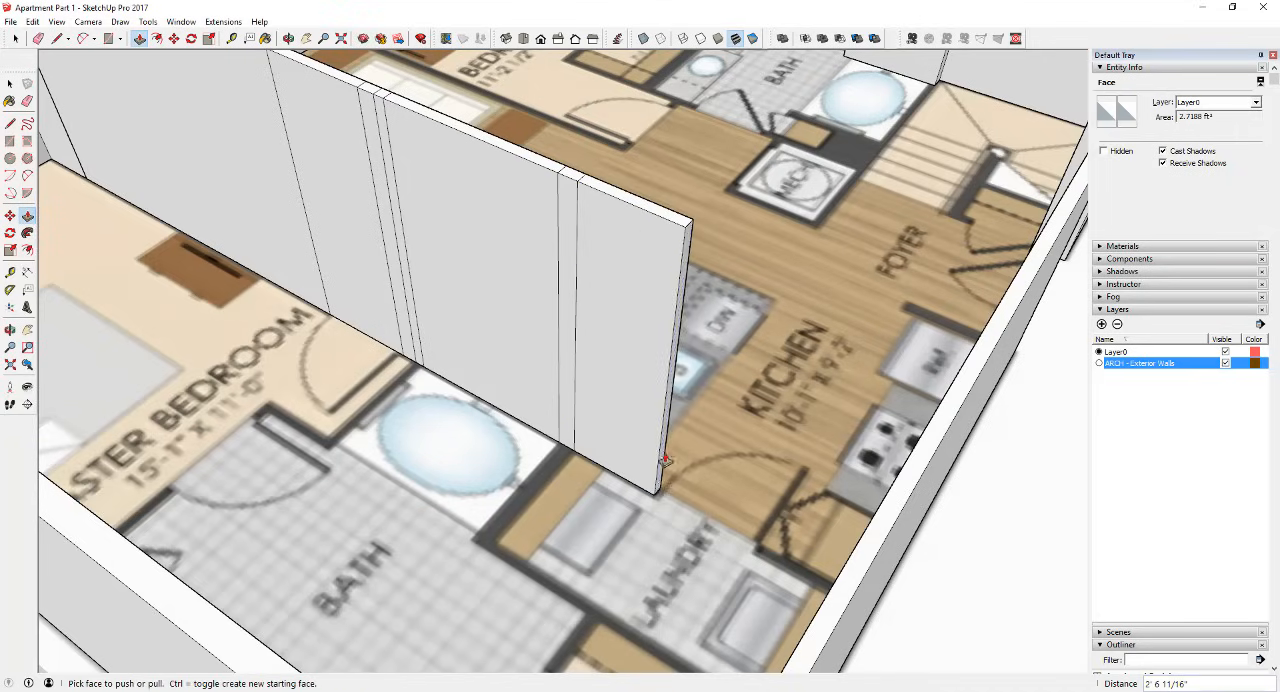
Step: Extend the partition about 2' 7" to the laundry door opening and another 3' across it, with a separate segment for each
click(666, 462)
text(3')
key(Return)
Step: Push/Pull the partition's end face from the laundry door opening to the exterior wall
middle_drag(809, 514, 768, 470)
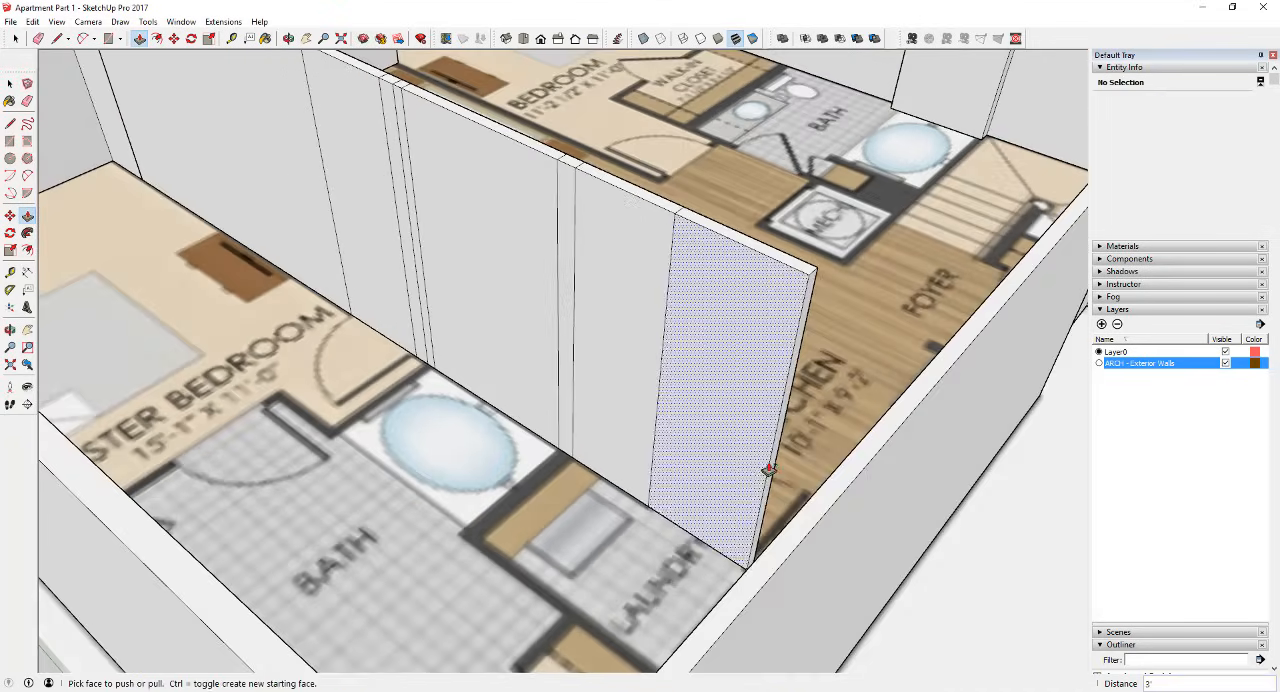
click(775, 460)
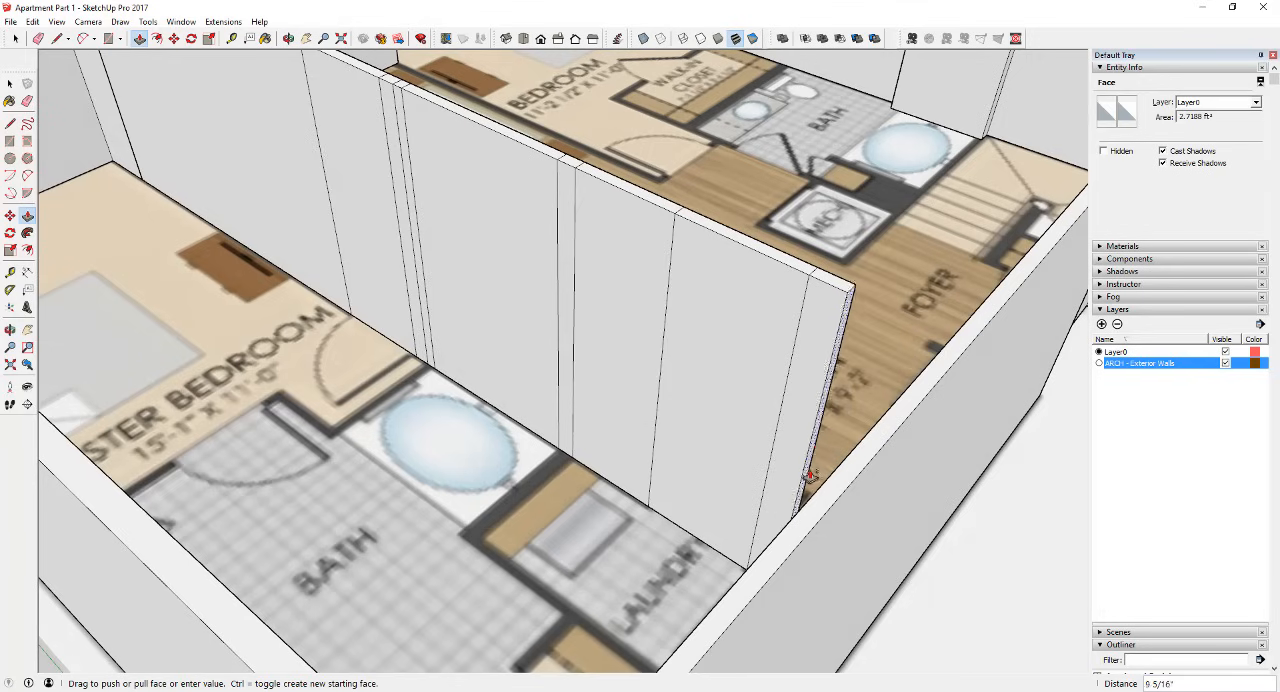
click(816, 497)
key(space)
scroll(764, 492, down, 4)
click(726, 480)
middle_drag(726, 480, 381, 480)
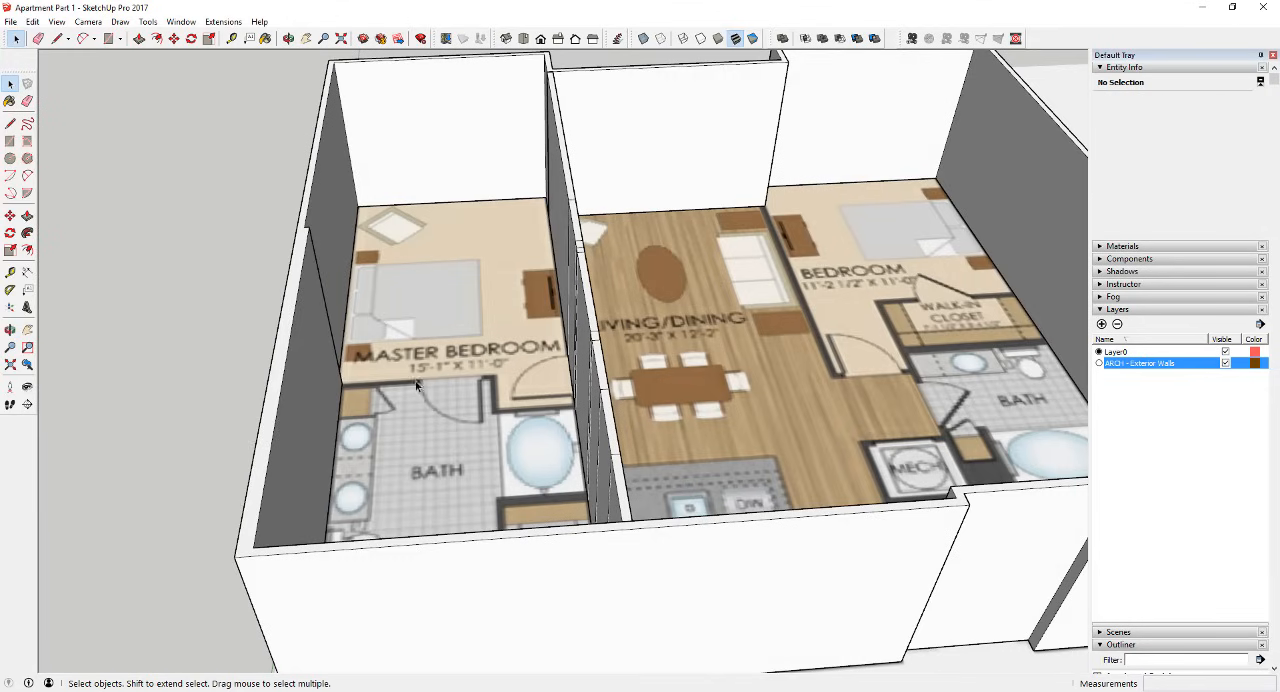
Step: Pull the 3 5/8" strip beside the bathtub out about 3' 10" to form the wall between the bedroom entry recess and the bath
middle_drag(521, 389, 690, 396)
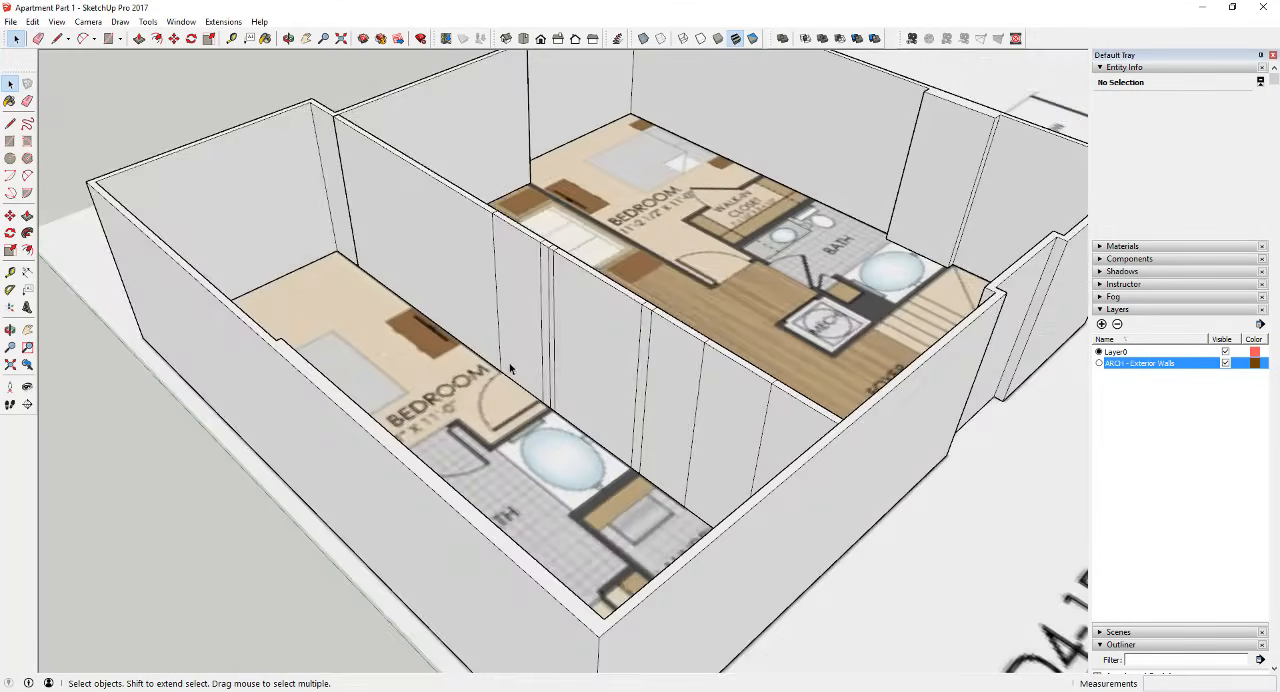
scroll(521, 372, up, 3)
scroll(580, 394, down, 3)
scroll(580, 392, up, 3)
key(p)
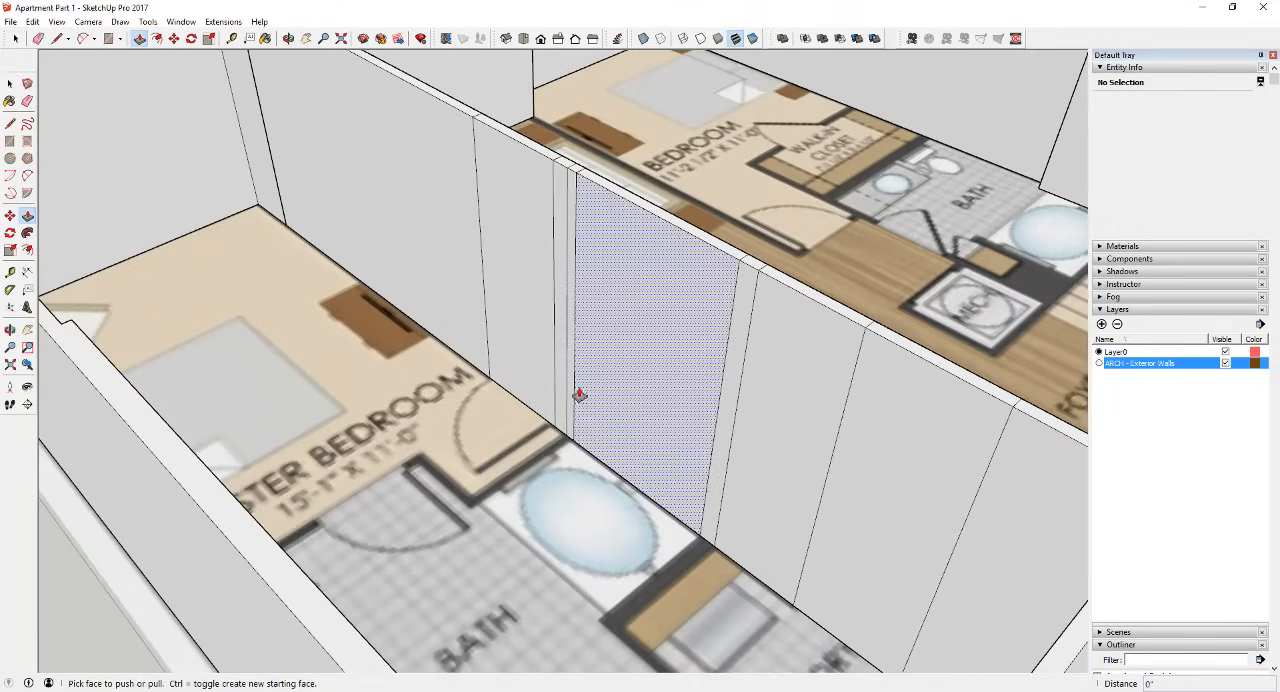
drag(566, 380, 497, 500)
middle_drag(558, 507, 1269, 466)
middle_drag(758, 430, 608, 400)
scroll(608, 400, up, 3)
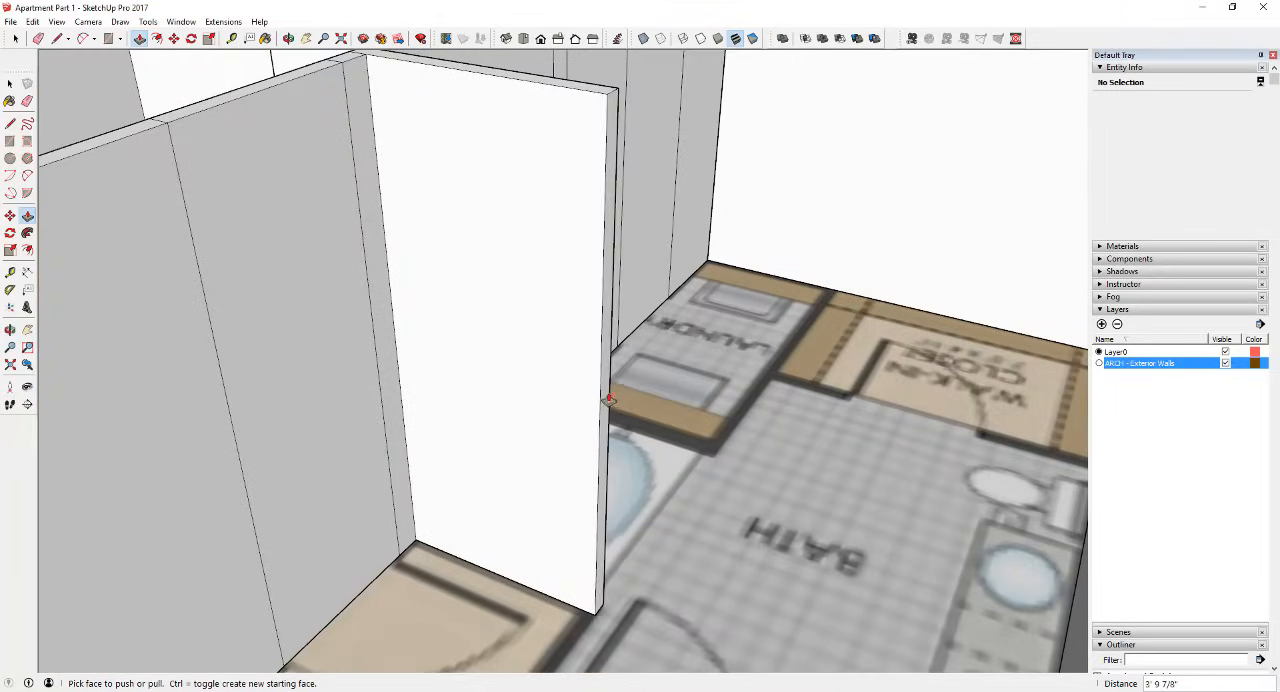
Step: Mark a 3 5/8" wide corner strip at the free end of the entry recess wall using Push/Pull with a new starting face
drag(604, 395, 590, 393)
key(space)
middle_drag(590, 393, 601, 398)
key(p)
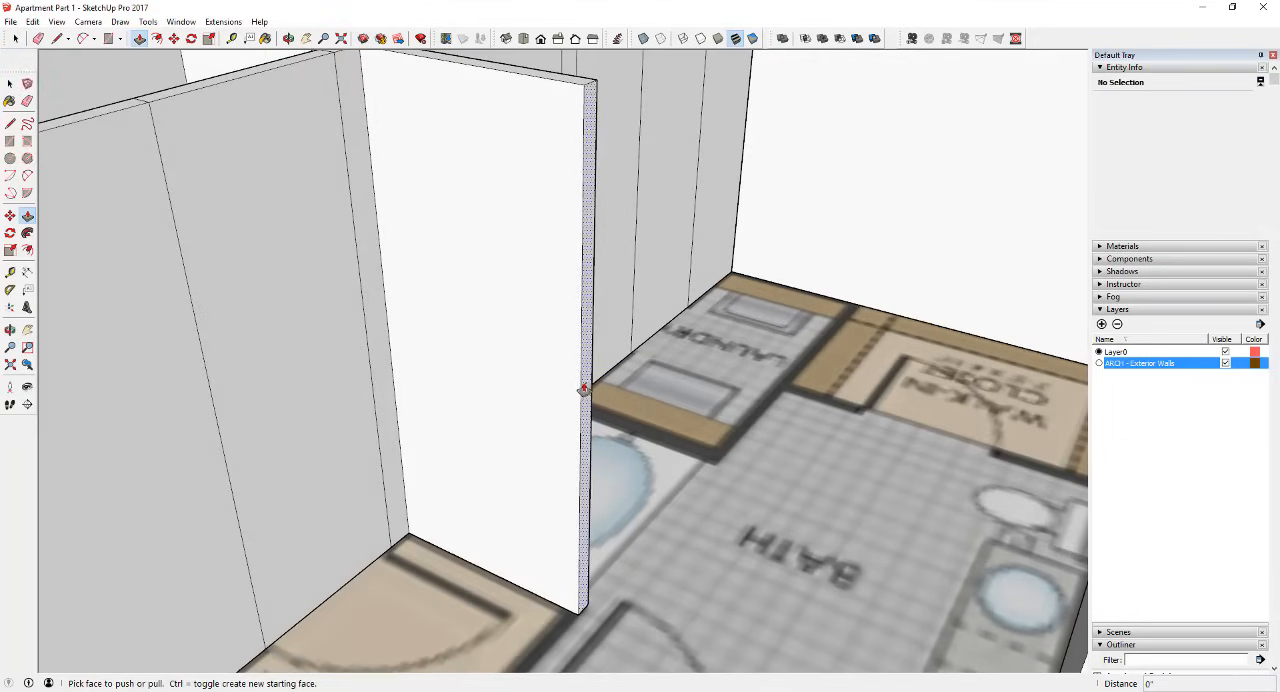
click(585, 390)
drag(588, 390, 567, 388)
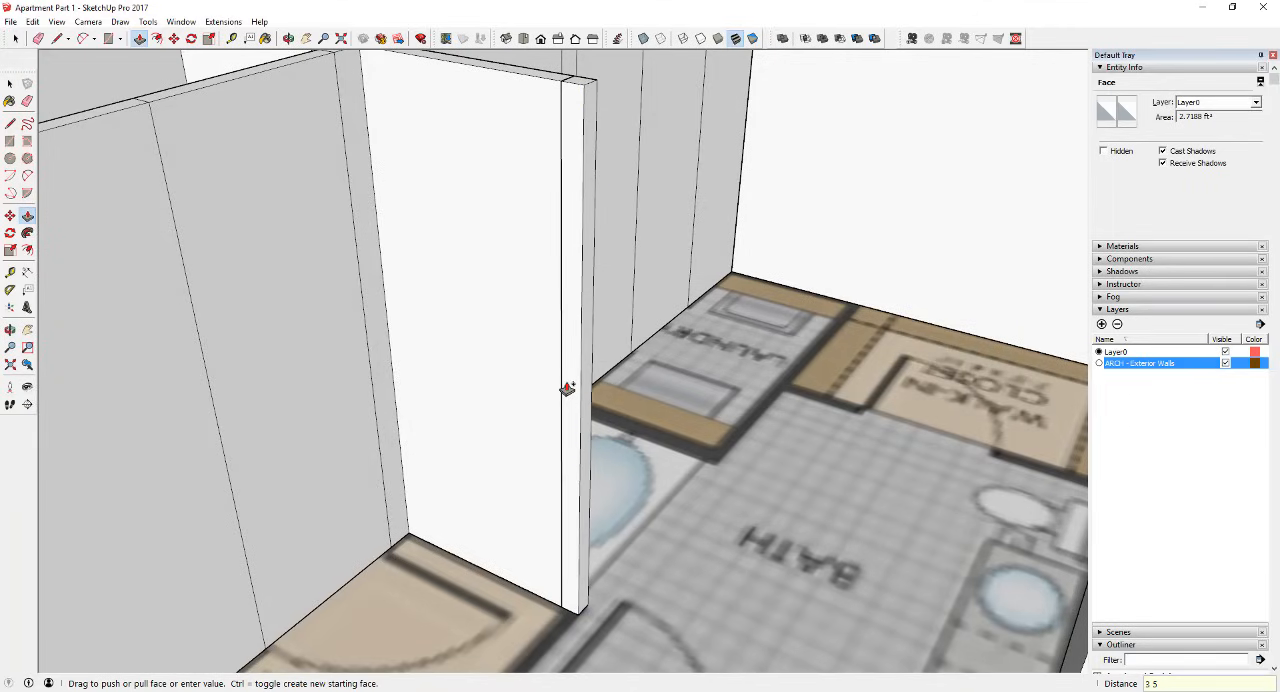
text(8)
key(Return)
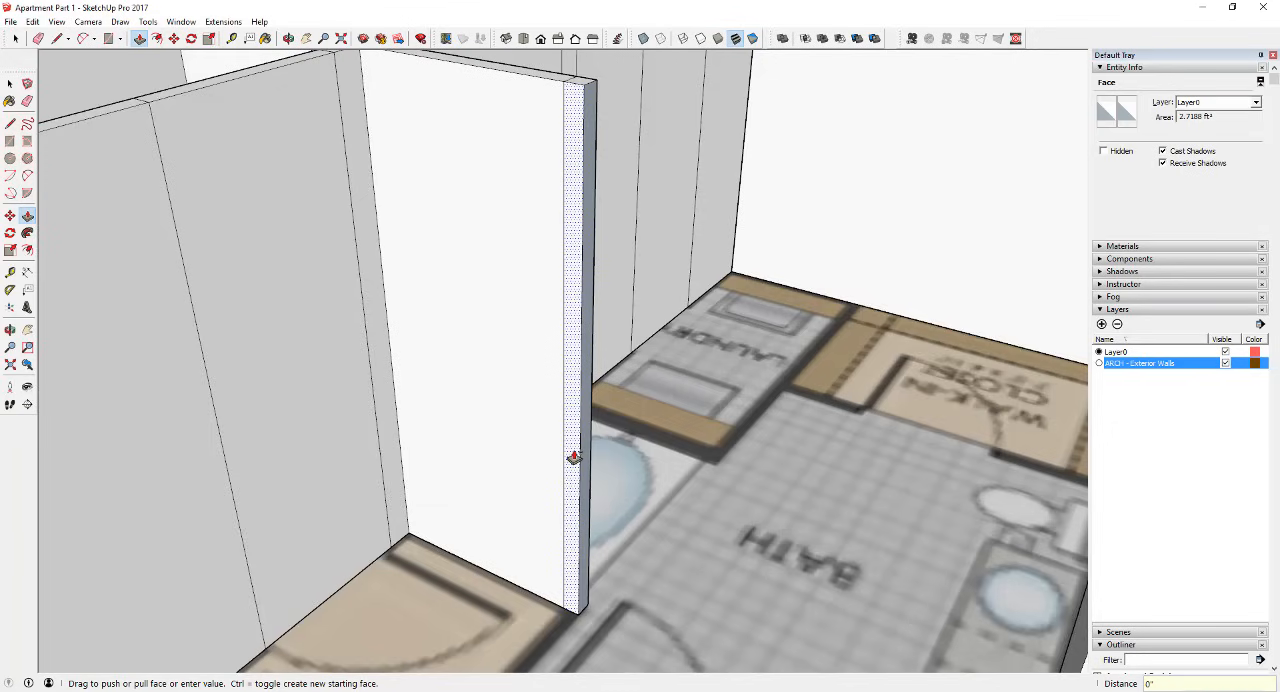
Step: Pull the corner strip of the entry recess wall about 2' 5" toward the bedroom, level with the stub on the exterior wall
scroll(573, 457, down, 4)
drag(573, 457, 538, 531)
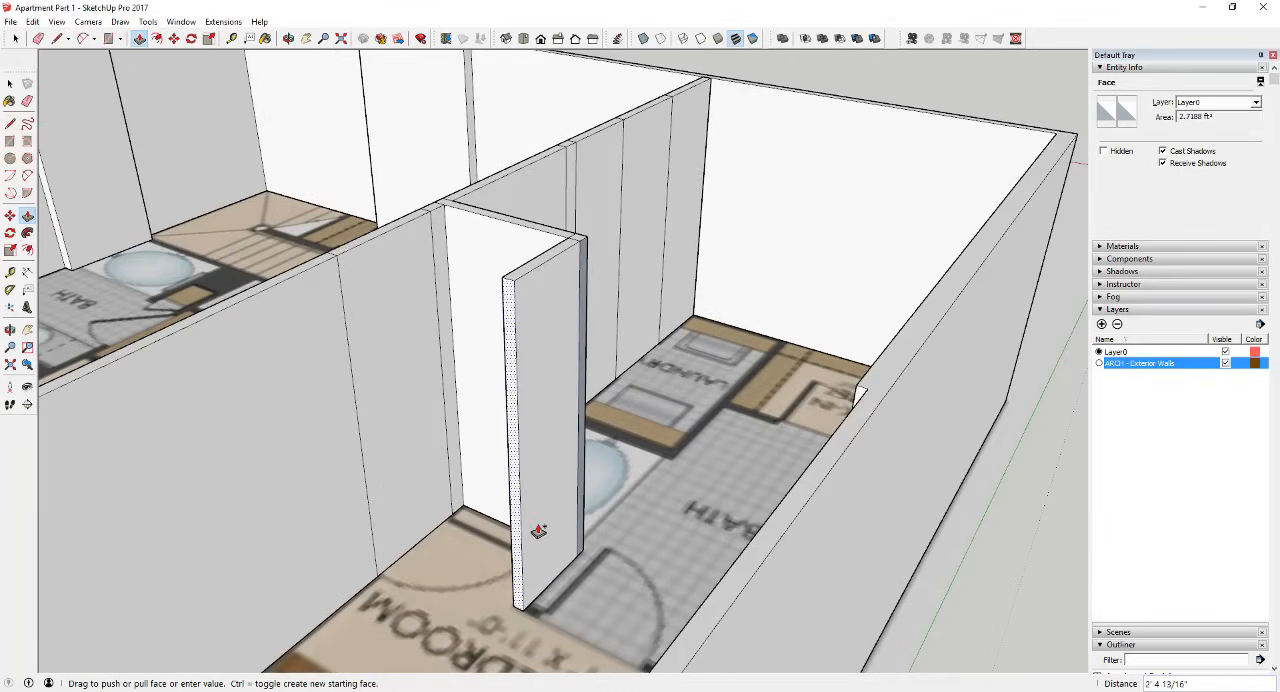
middle_drag(538, 530, 748, 526)
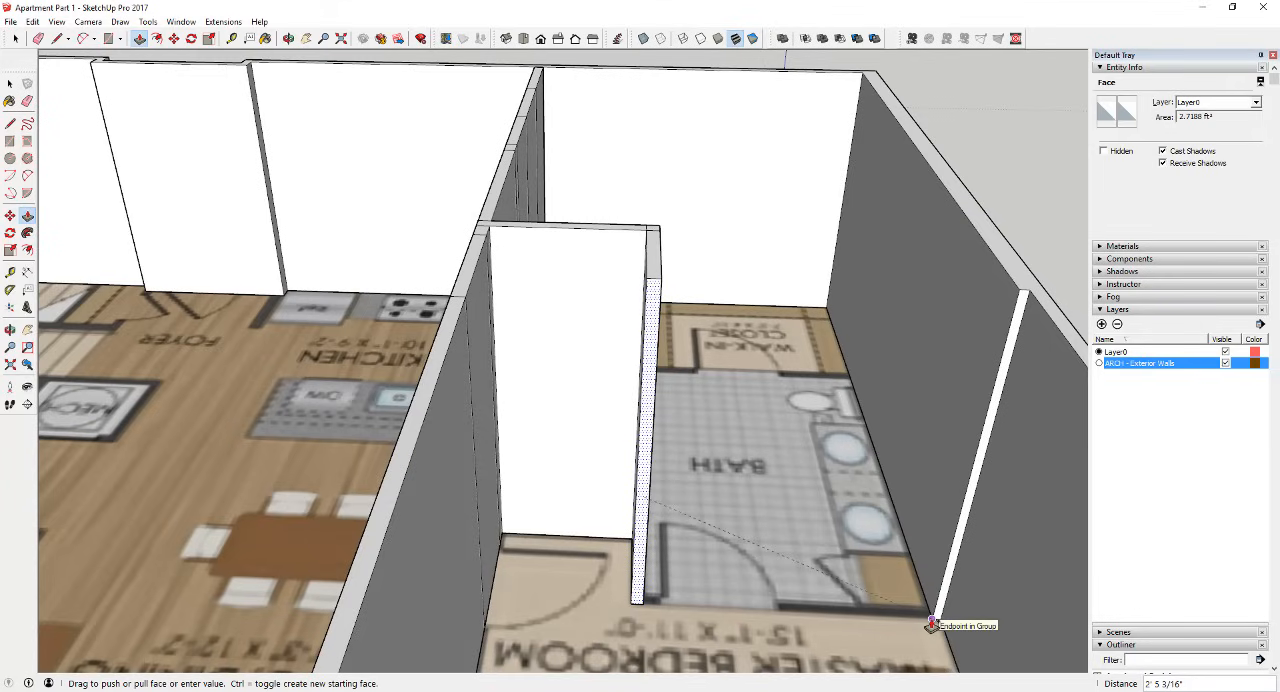
click(962, 505)
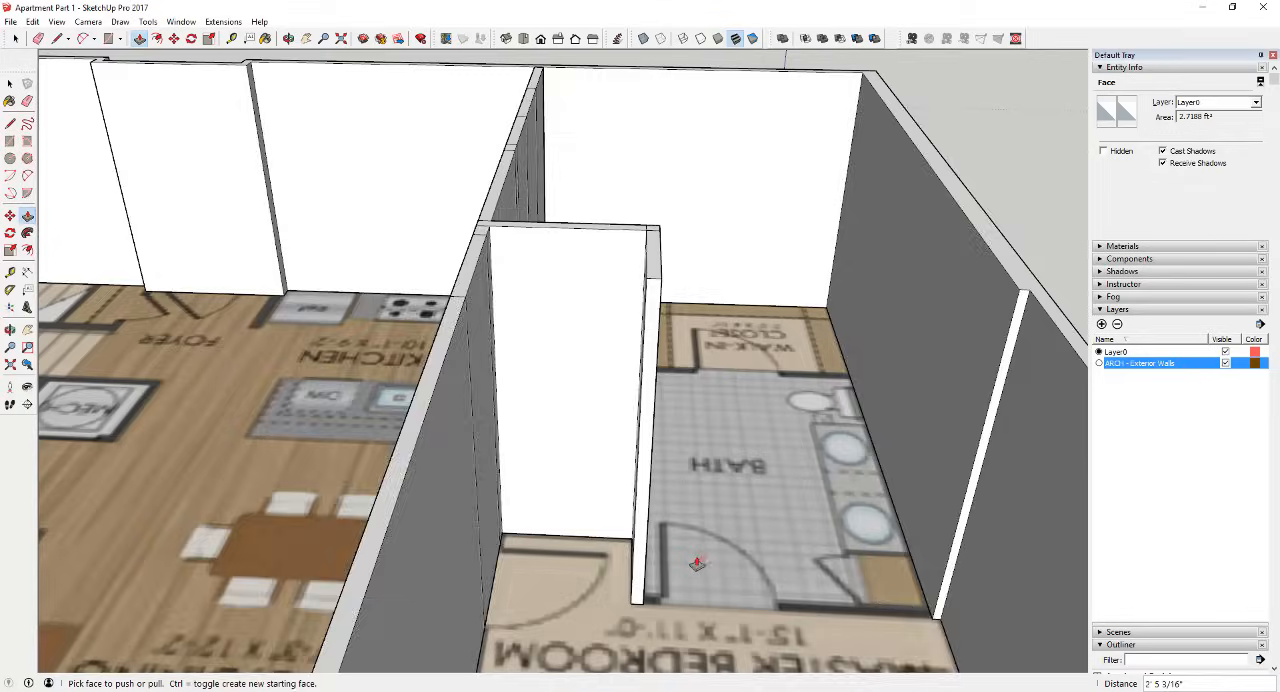
Step: Extend the end of that short wall by 3 5/8" as a separate segment for the corner
middle_drag(700, 563, 539, 550)
click(539, 550)
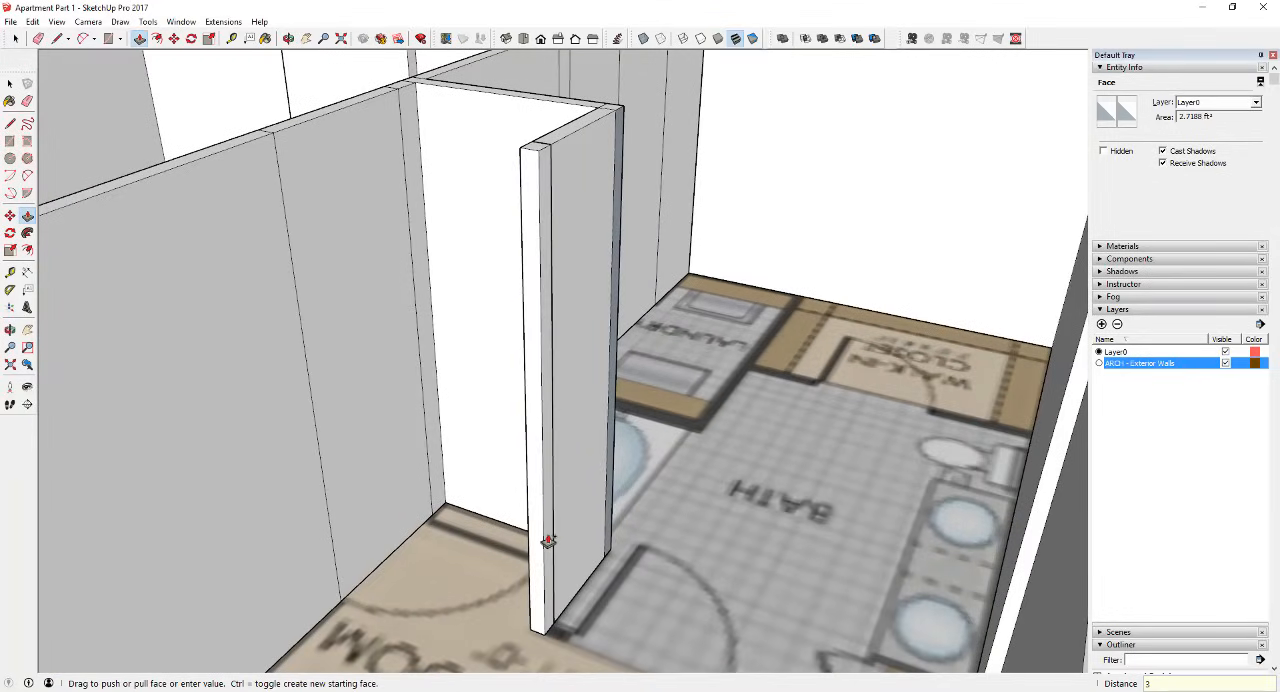
key(Return)
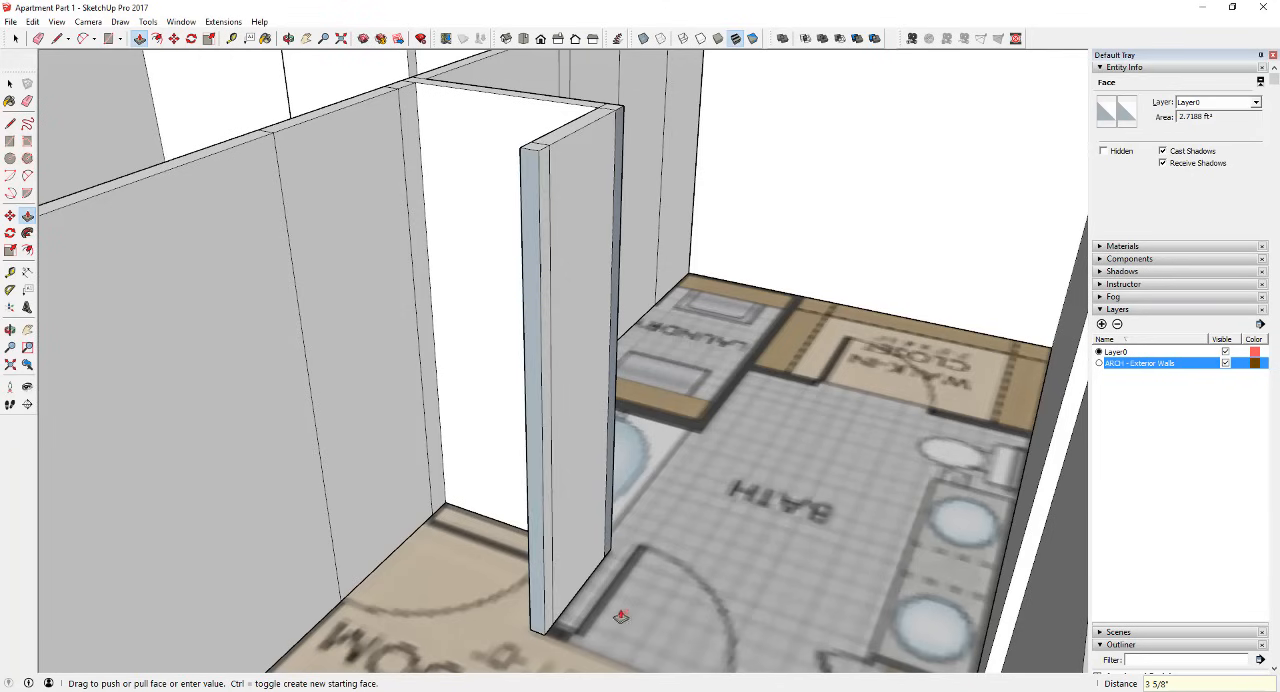
middle_drag(628, 605, 595, 488)
scroll(606, 444, down, 5)
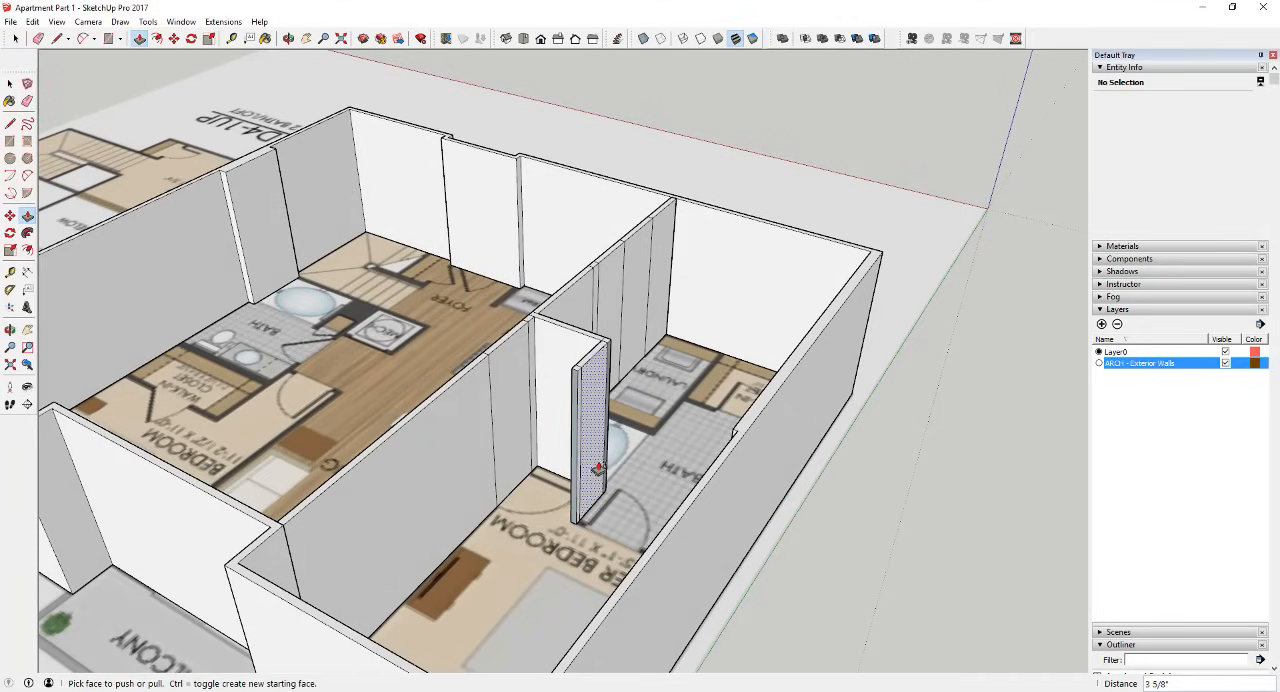
Step: Pull the side of the corner segment across to the exterior wall to form the partition between the master bedroom and bath
click(580, 457)
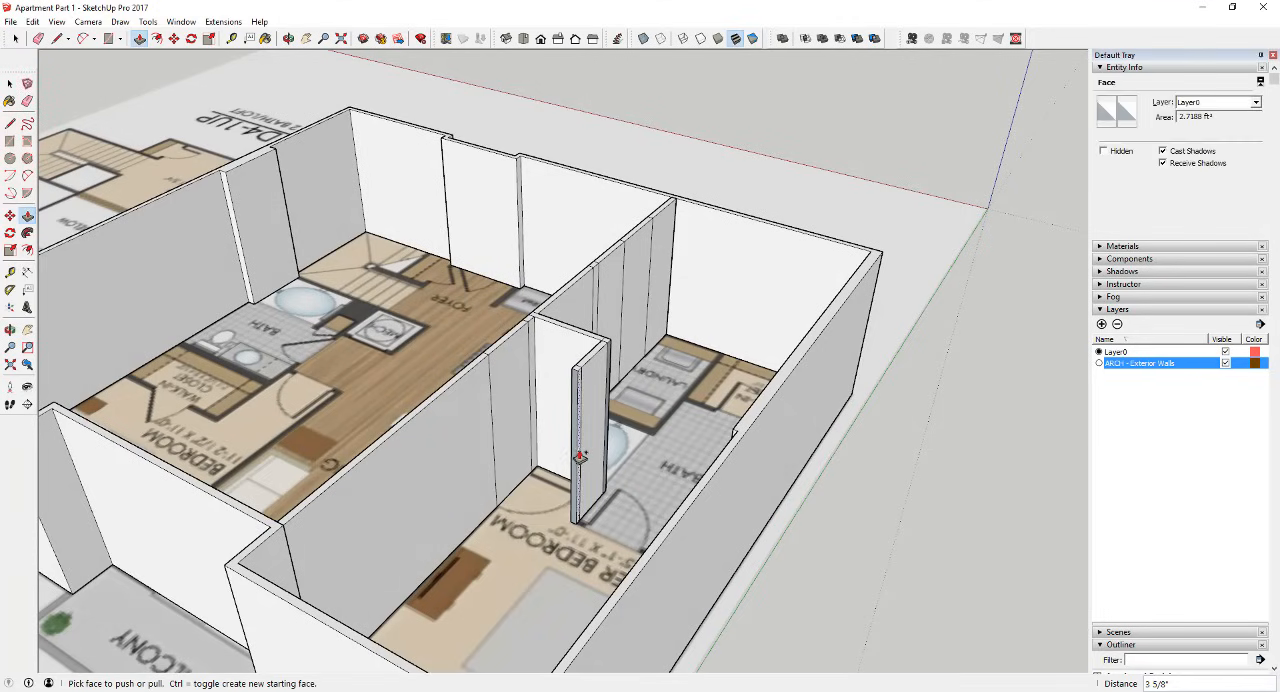
scroll(577, 457, up, 3)
click(580, 460)
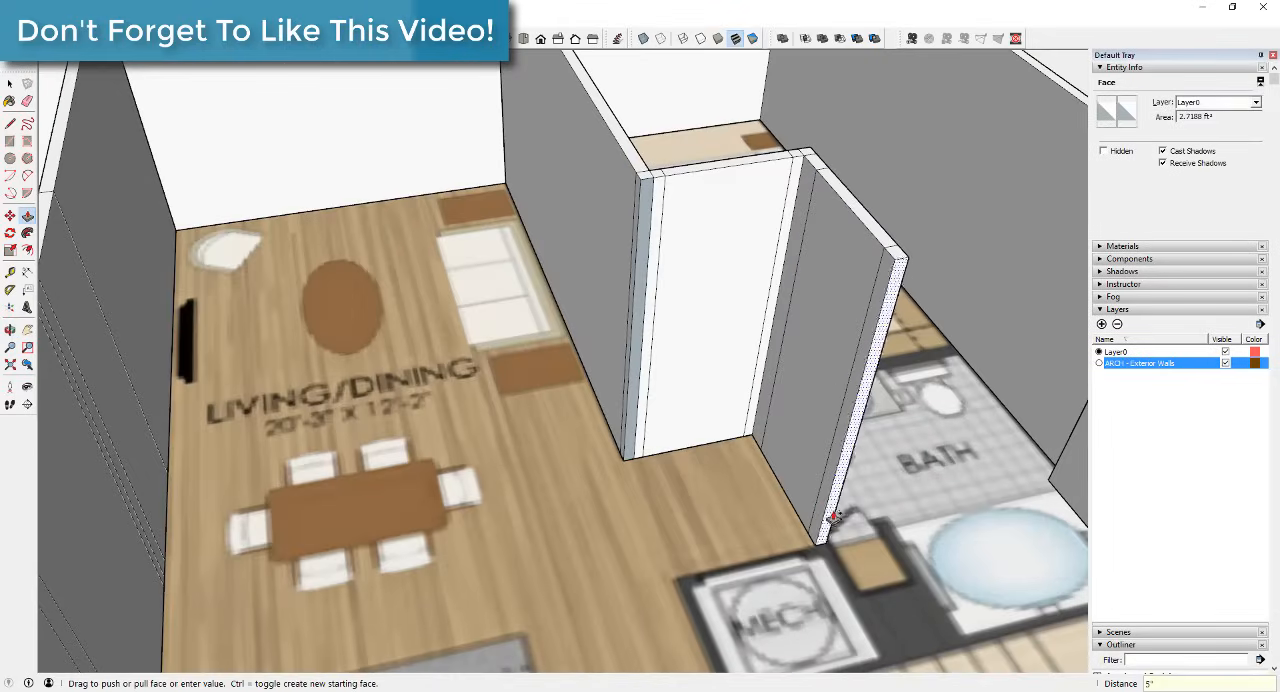
Step: Extend the second bedroom's entry partition around the mechanical closet with Push/Pull, keeping separate segments at the corners
click(838, 542)
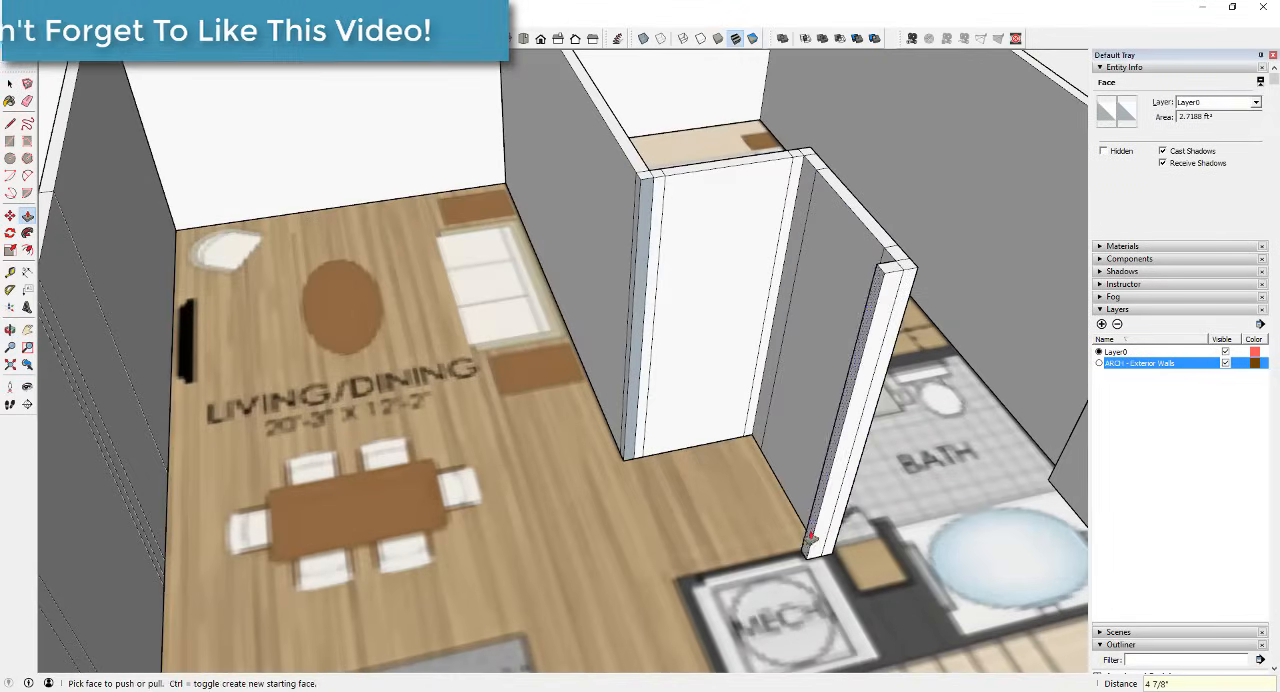
click(826, 538)
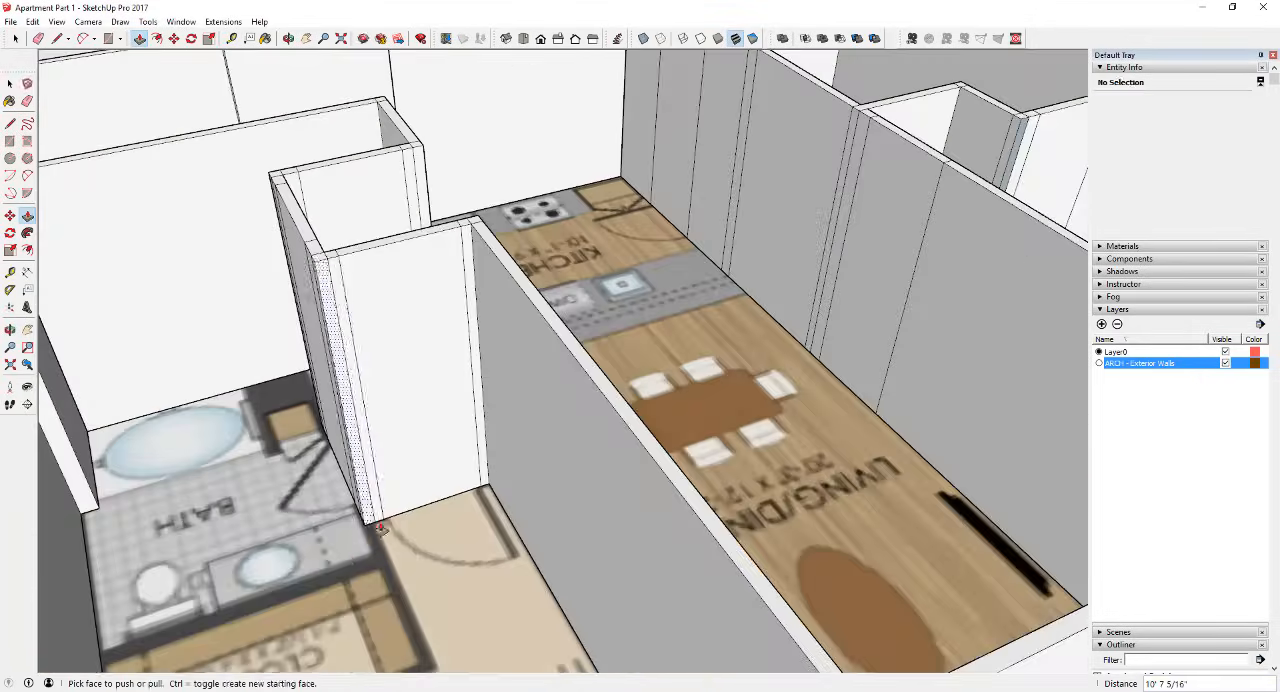
click(378, 524)
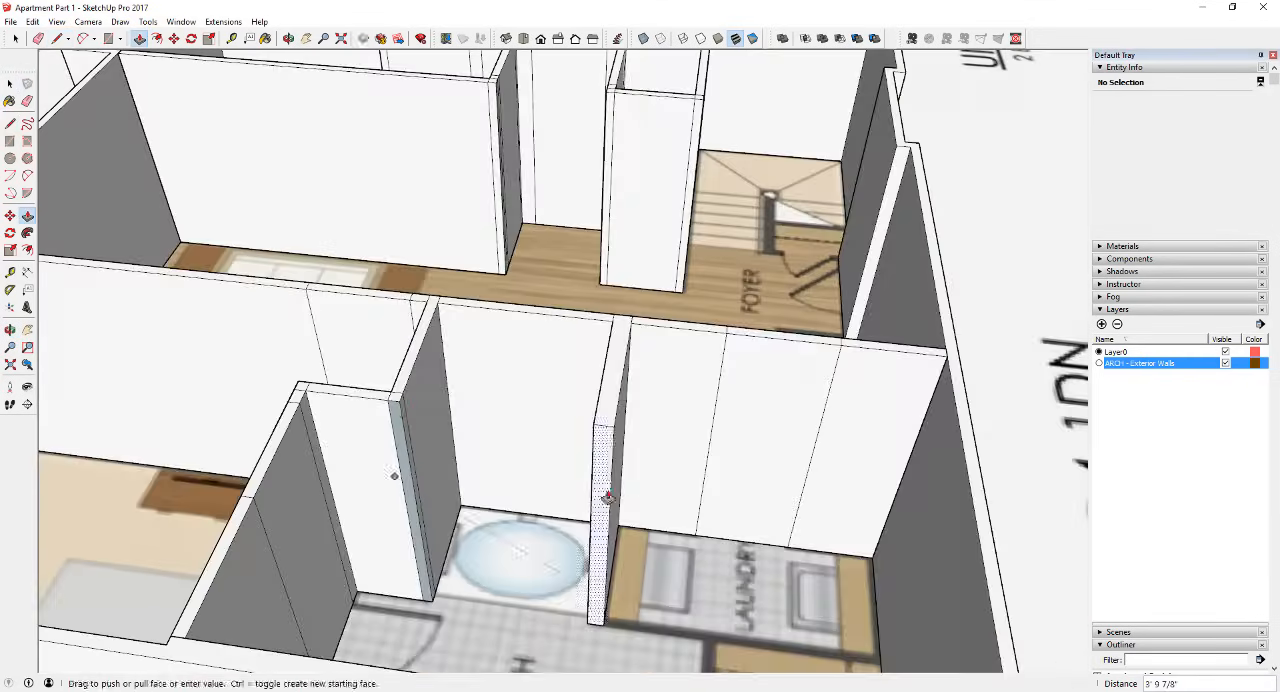
Step: Pull the wall between the bathtub and laundry out about 3' 10", level with the end of the entry recess wall
click(397, 472)
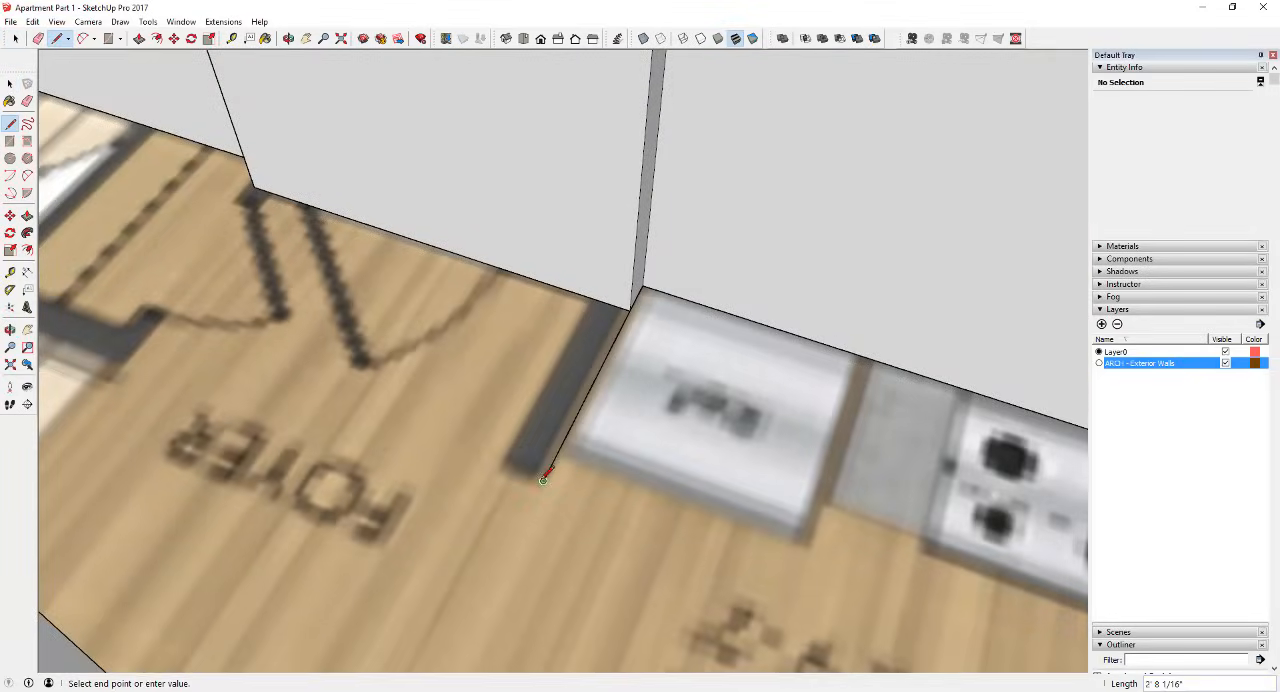
click(545, 481)
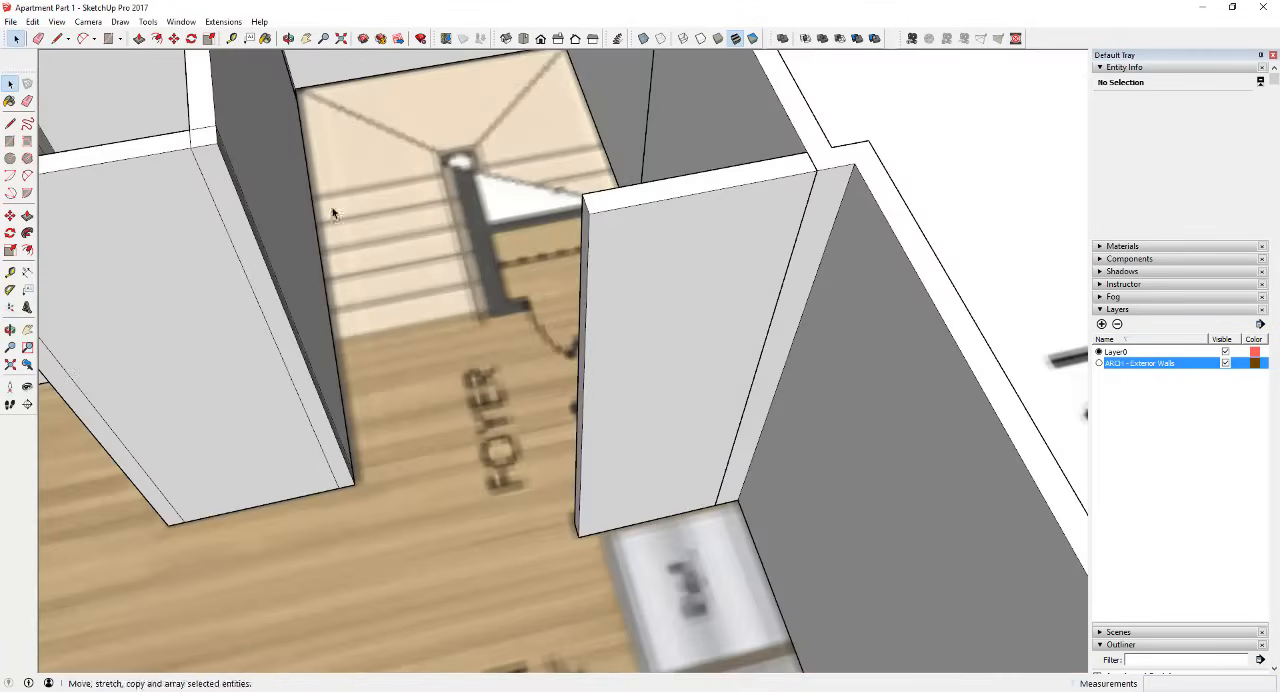
key(space)
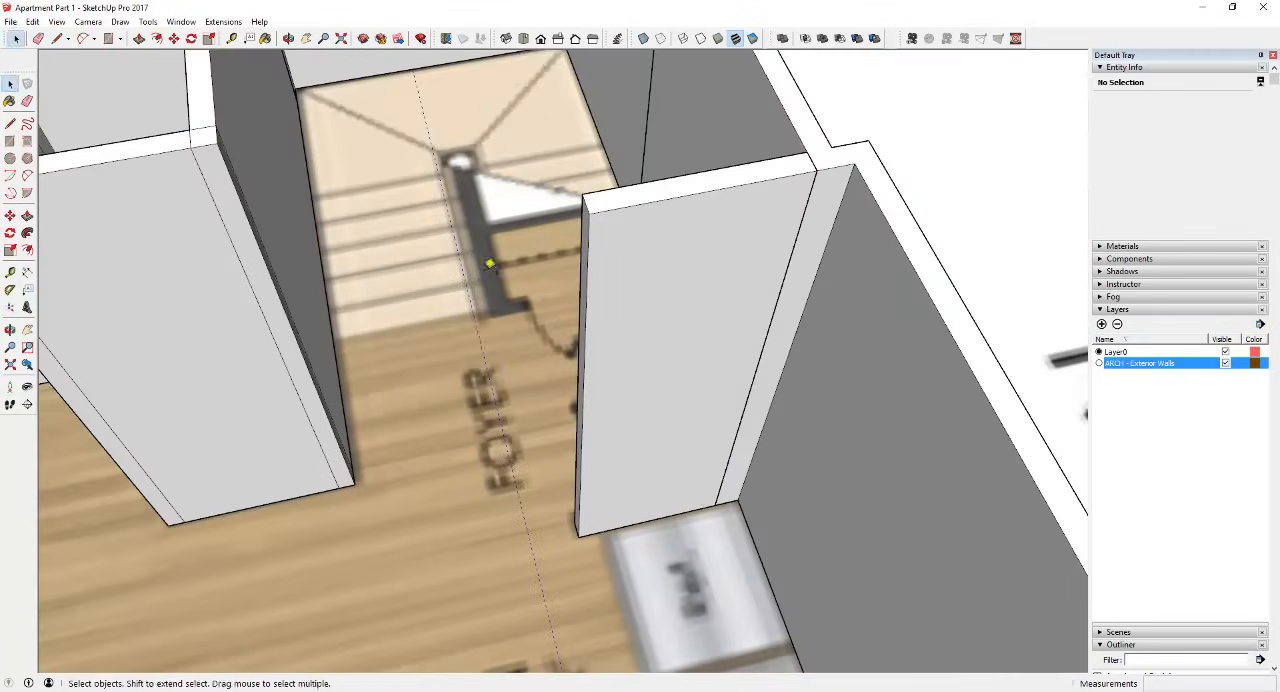
Step: Push/Pull the closet partitions in the foyer beside the stairs to match the floor plan
key(t)
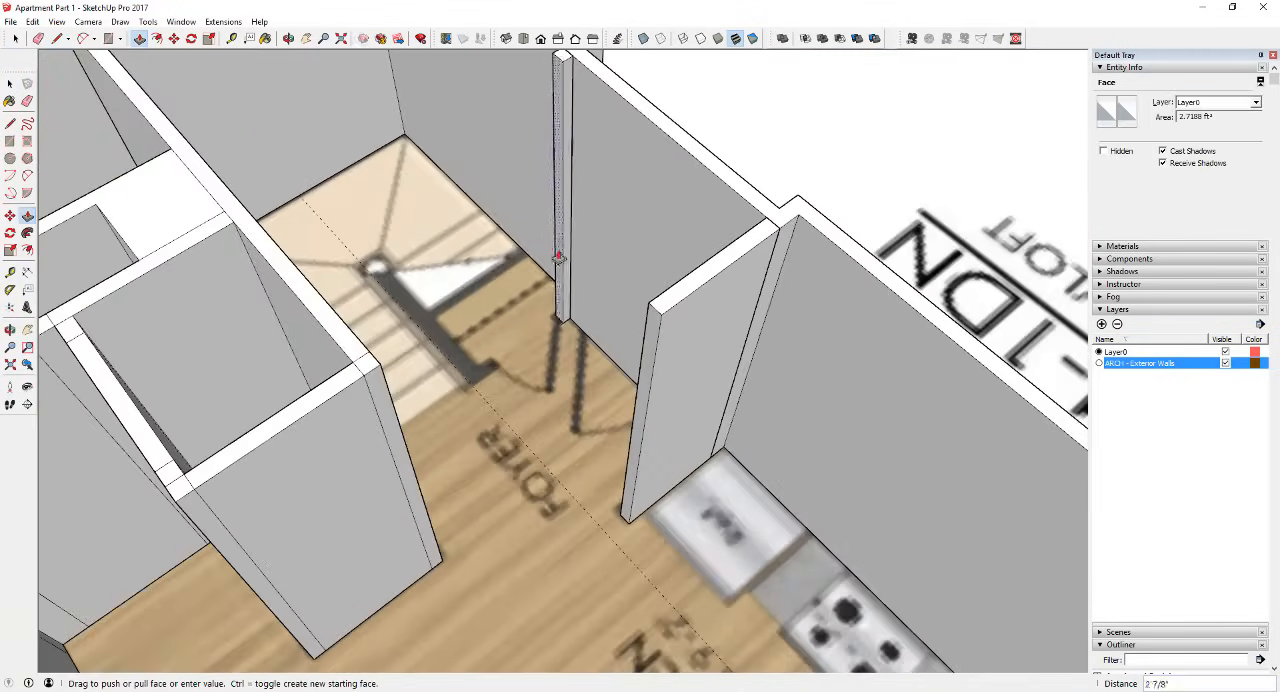
drag(563, 251, 494, 289)
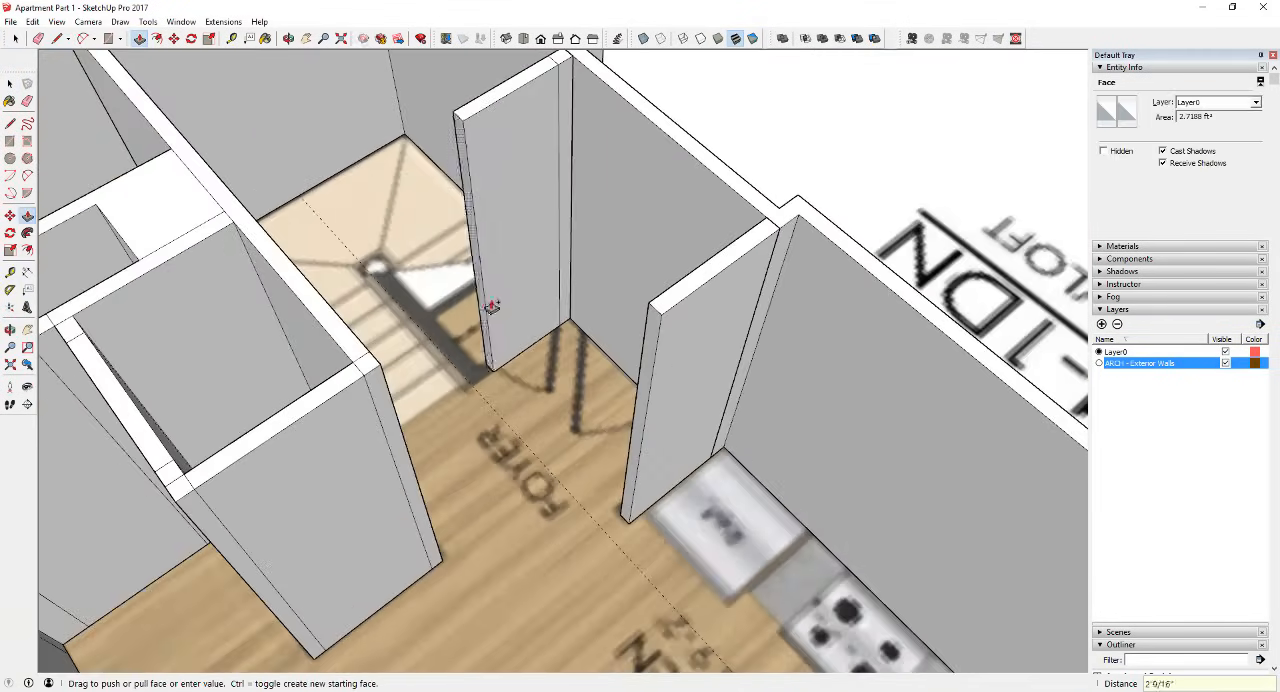
key(space)
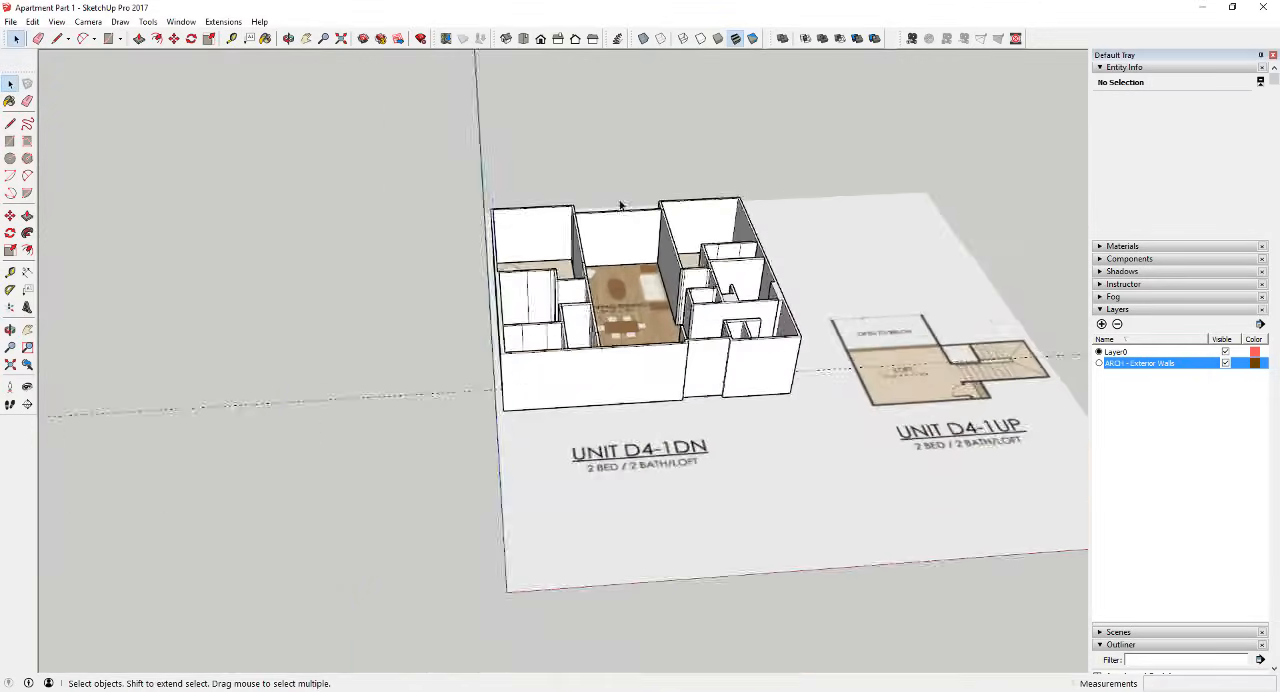
Step: Hide the ARCH - Exterior Walls layer to isolate the interior walls
scroll(725, 283, up, 3)
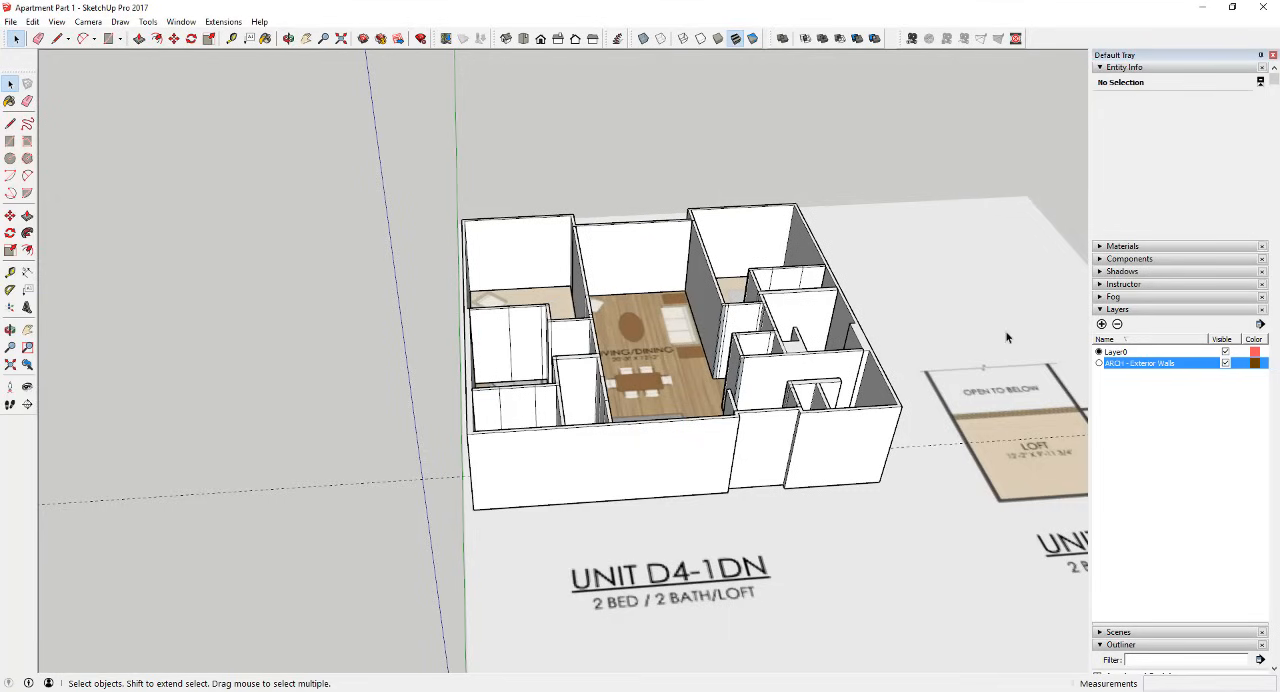
click(1225, 364)
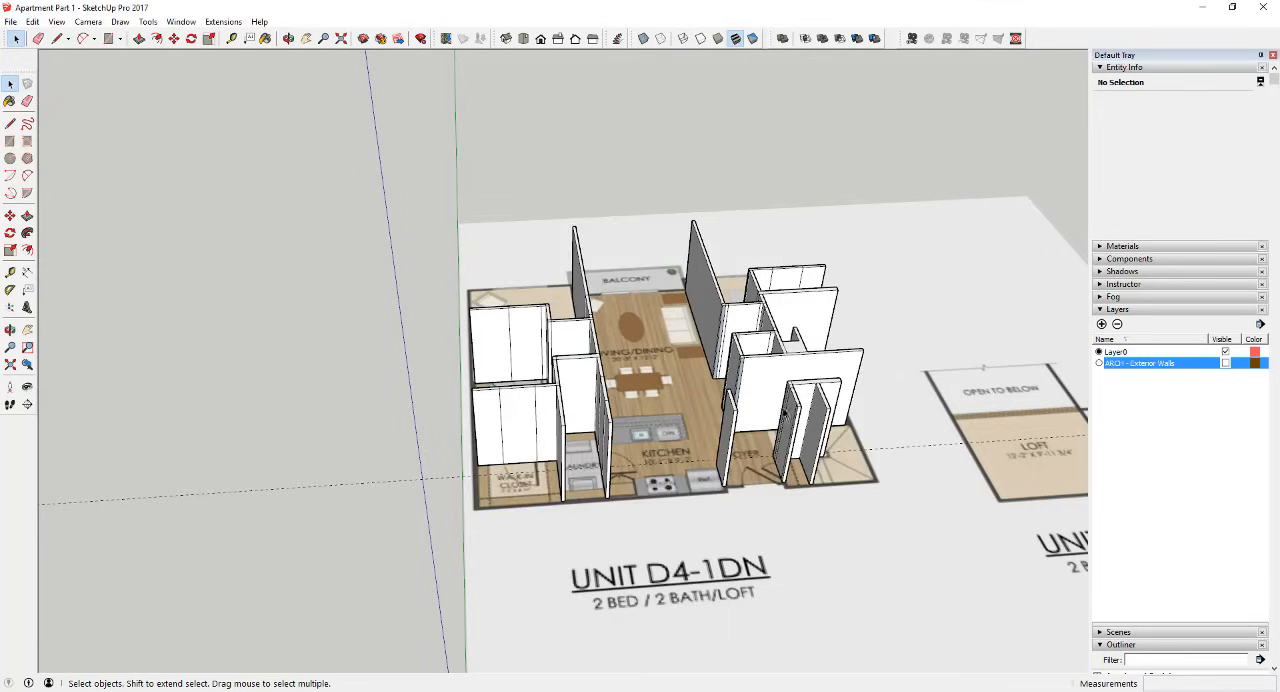
middle_drag(722, 392, 786, 300)
scroll(763, 322, up, 3)
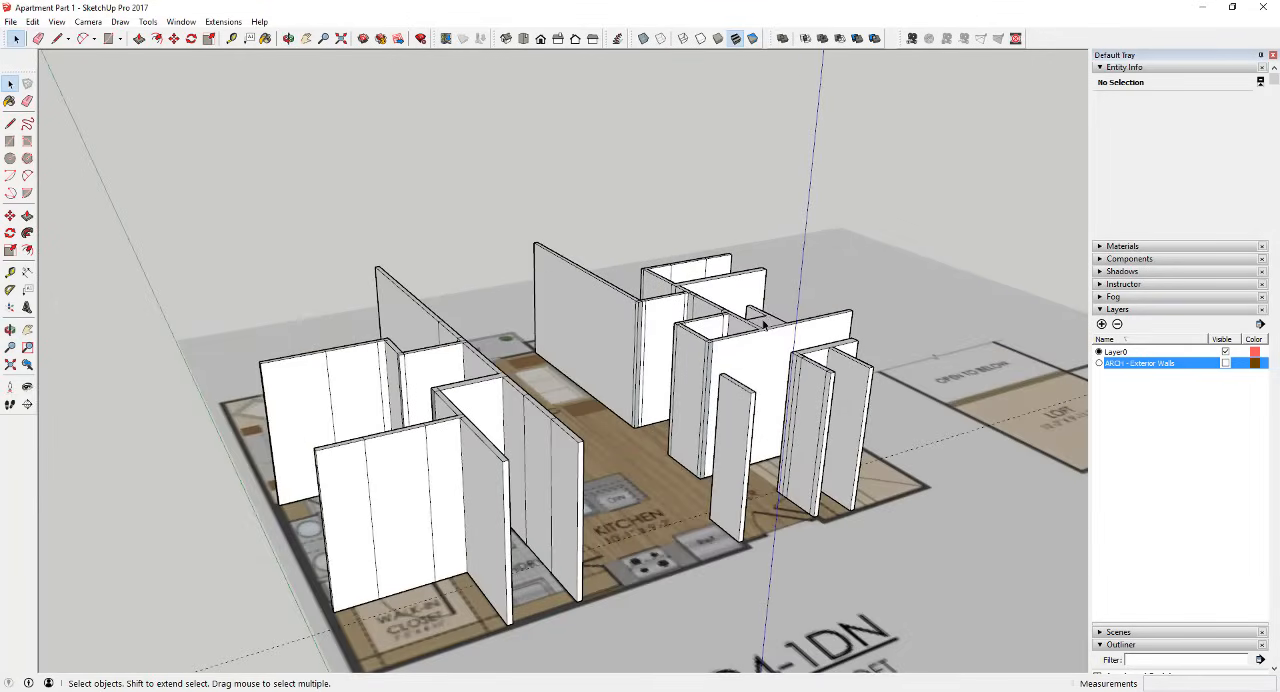
scroll(1124, 486, down, 2)
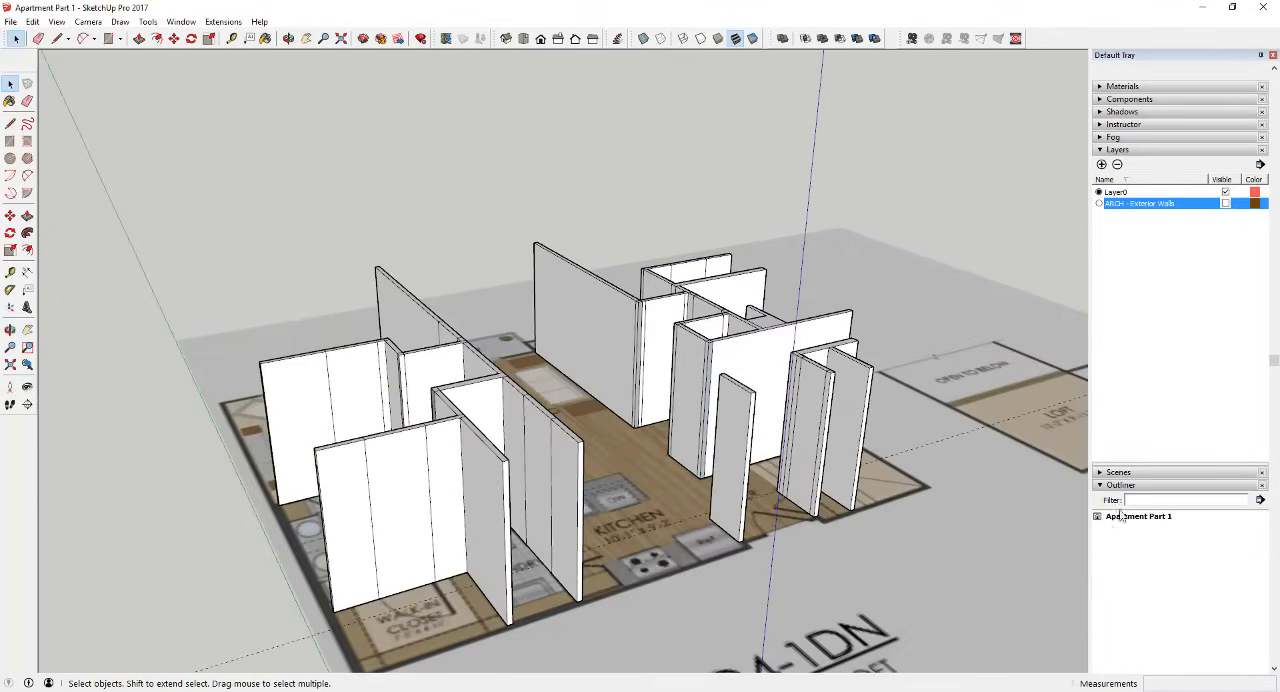
scroll(1134, 527, down, 1)
click(1225, 124)
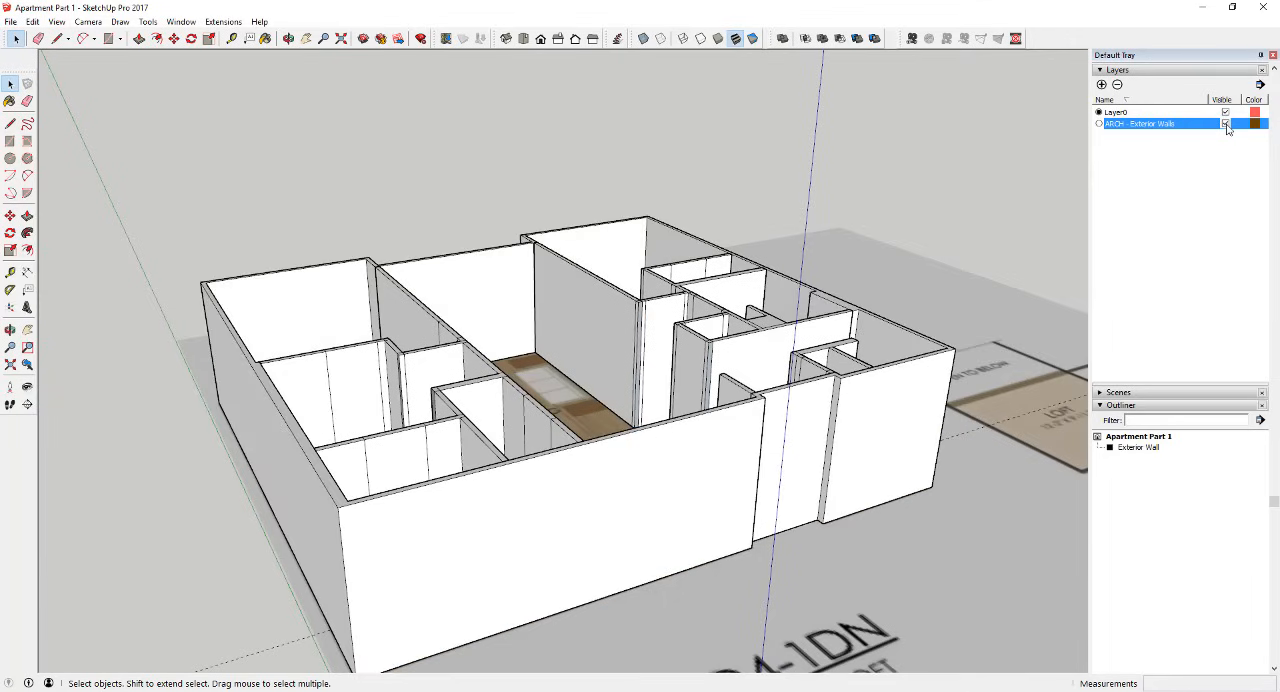
click(1226, 125)
Step: Select all interior walls with a crossing selection across their upper parts in a low side view
middle_drag(922, 446, 769, 277)
scroll(745, 330, down, 3)
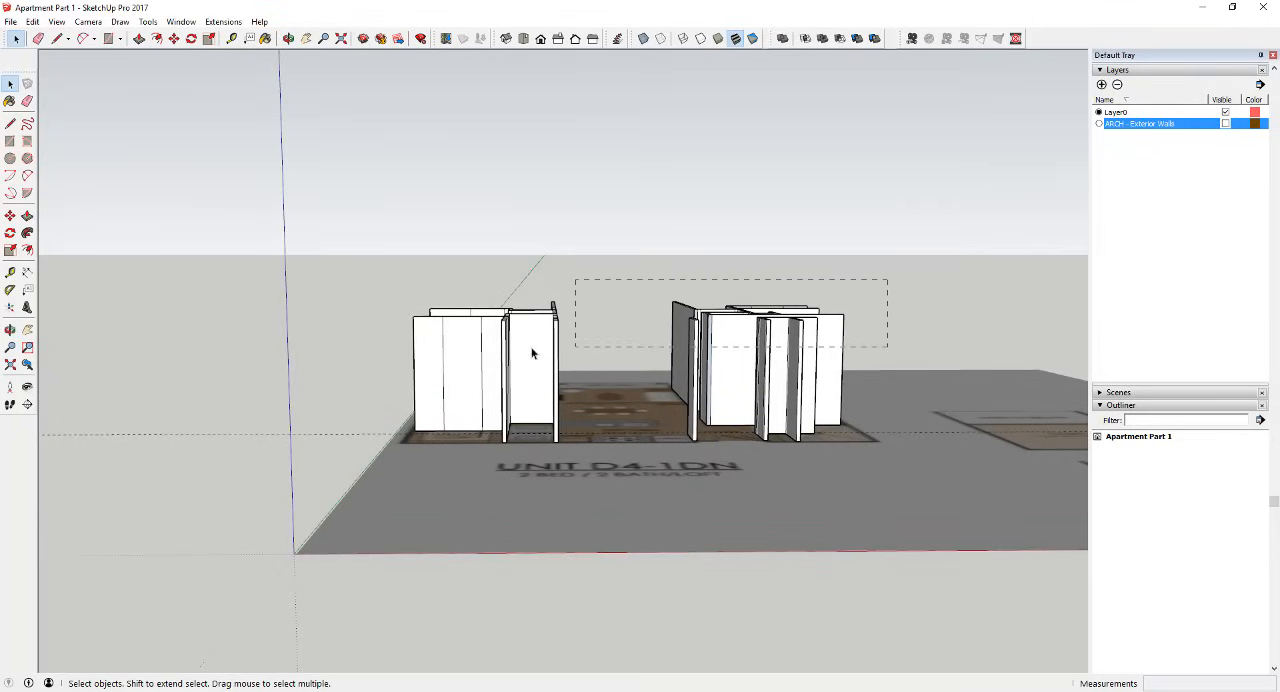
drag(532, 352, 361, 371)
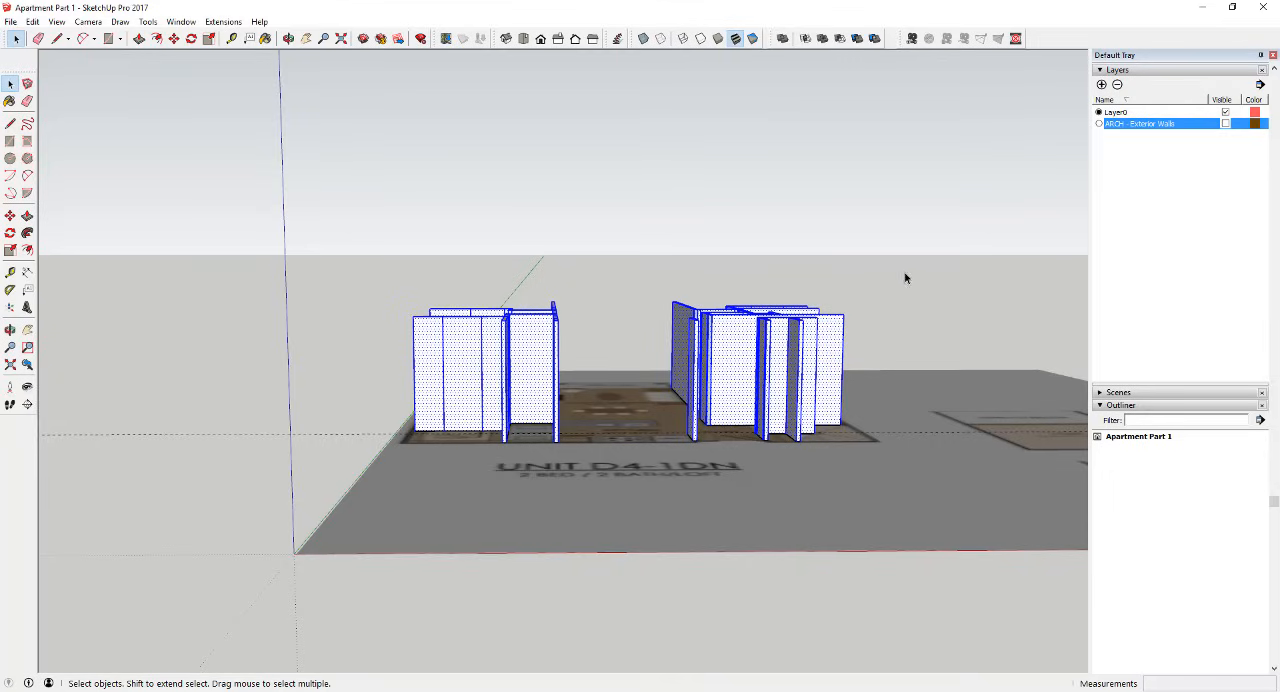
scroll(550, 330, down, 1)
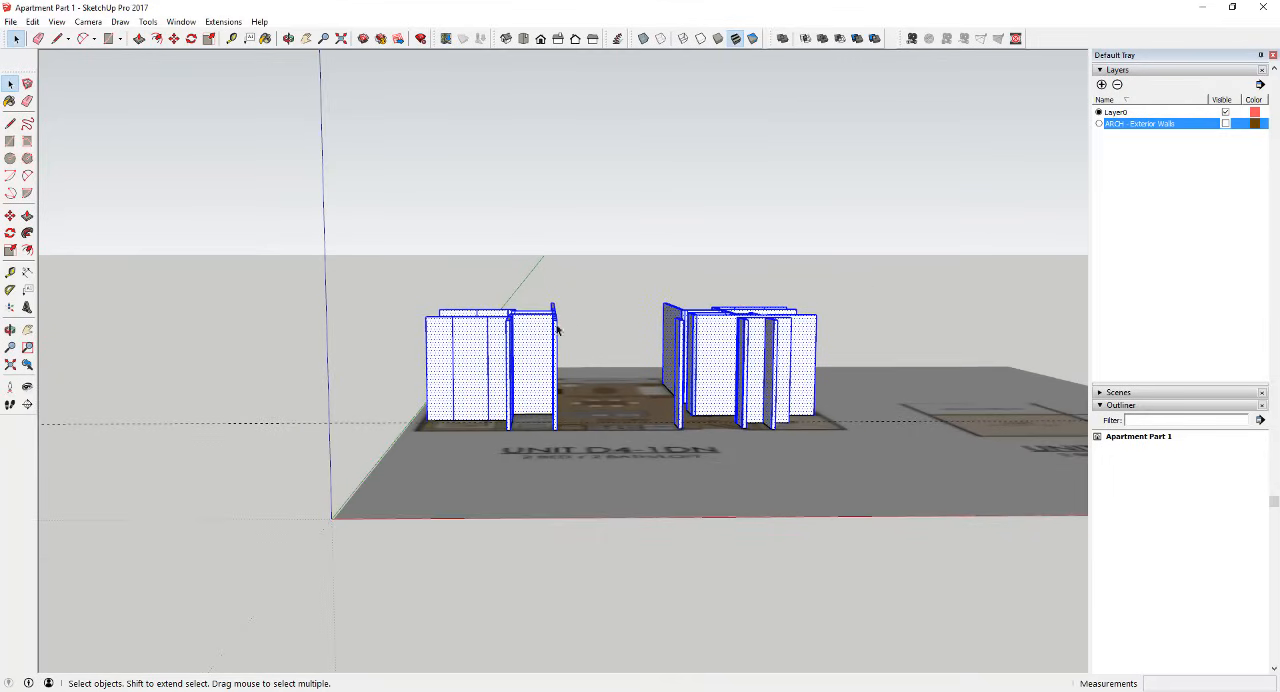
Step: Try a window selection around the tops of the walls beside the second bedroom and foyer
middle_drag(557, 330, 591, 266)
drag(591, 255, 780, 320)
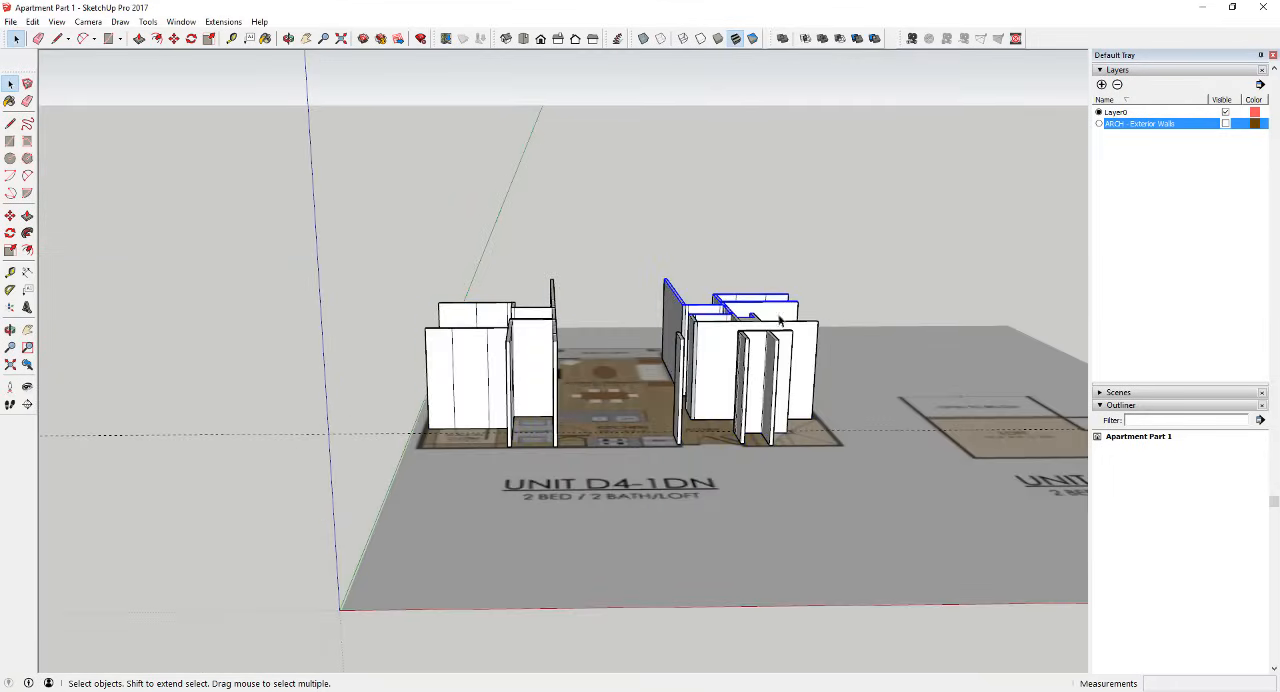
drag(565, 215, 808, 352)
middle_drag(608, 328, 846, 320)
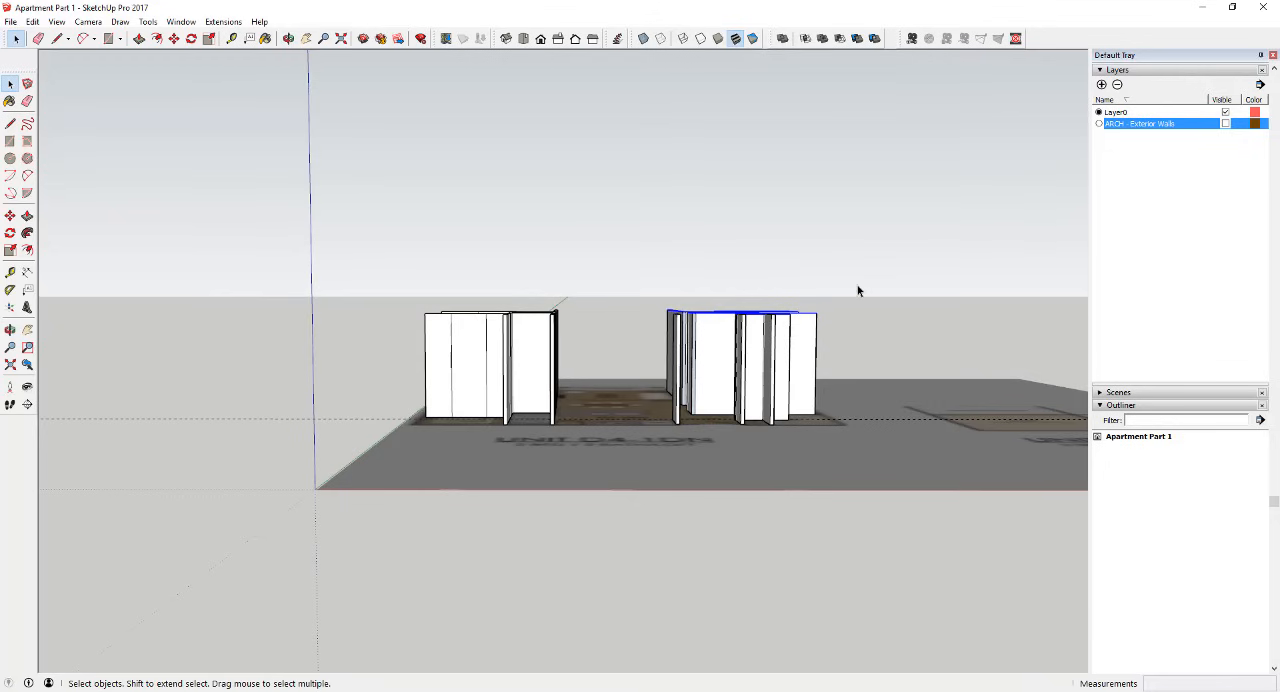
Step: Try crossing selections over all the interior walls, including one that reaches the floor plan, and clear the selection
drag(377, 362, 378, 362)
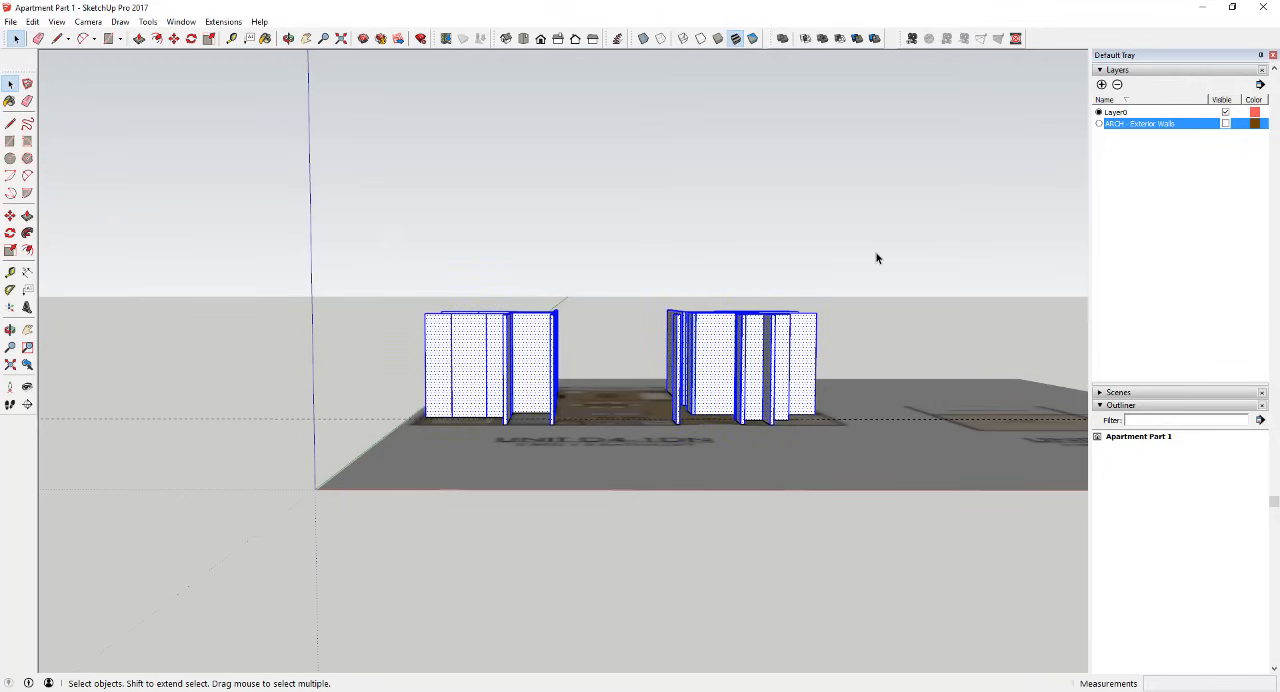
shift+click(381, 446)
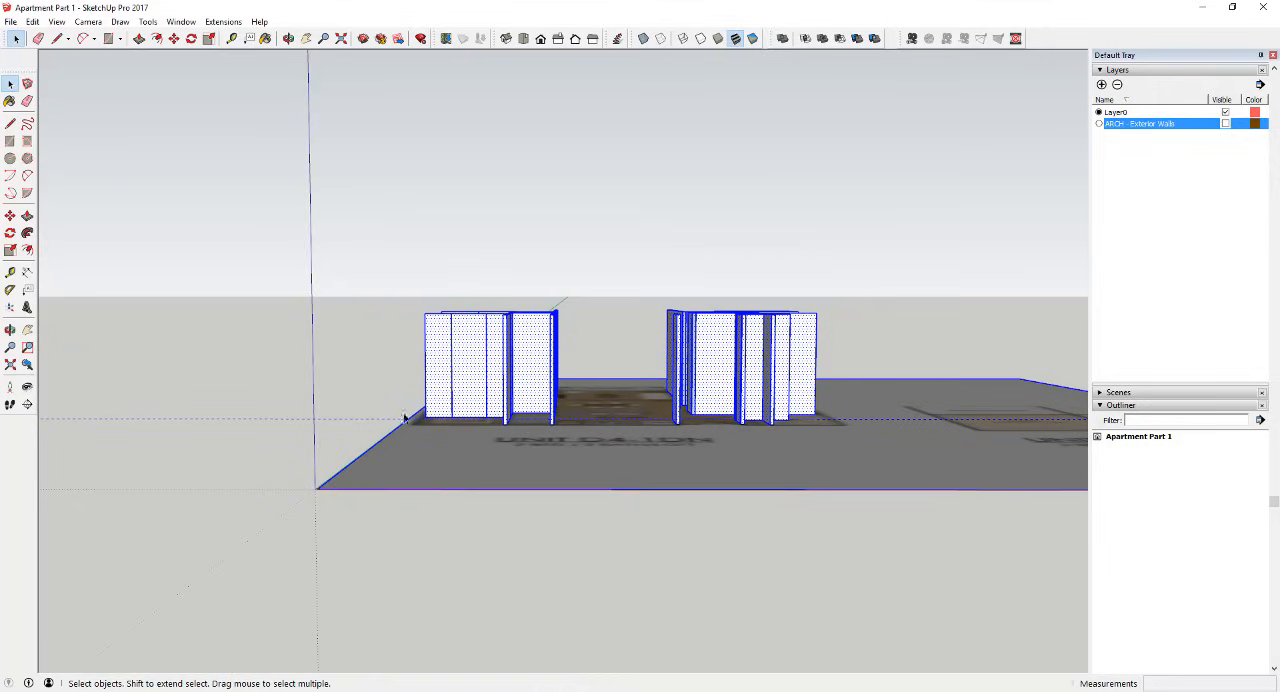
click(365, 253)
Step: Select only the interior walls with a window selection enclosing them and make them a group
drag(326, 250, 886, 457)
middle_drag(560, 402, 683, 288)
scroll(560, 400, up, 2)
right_click(671, 364)
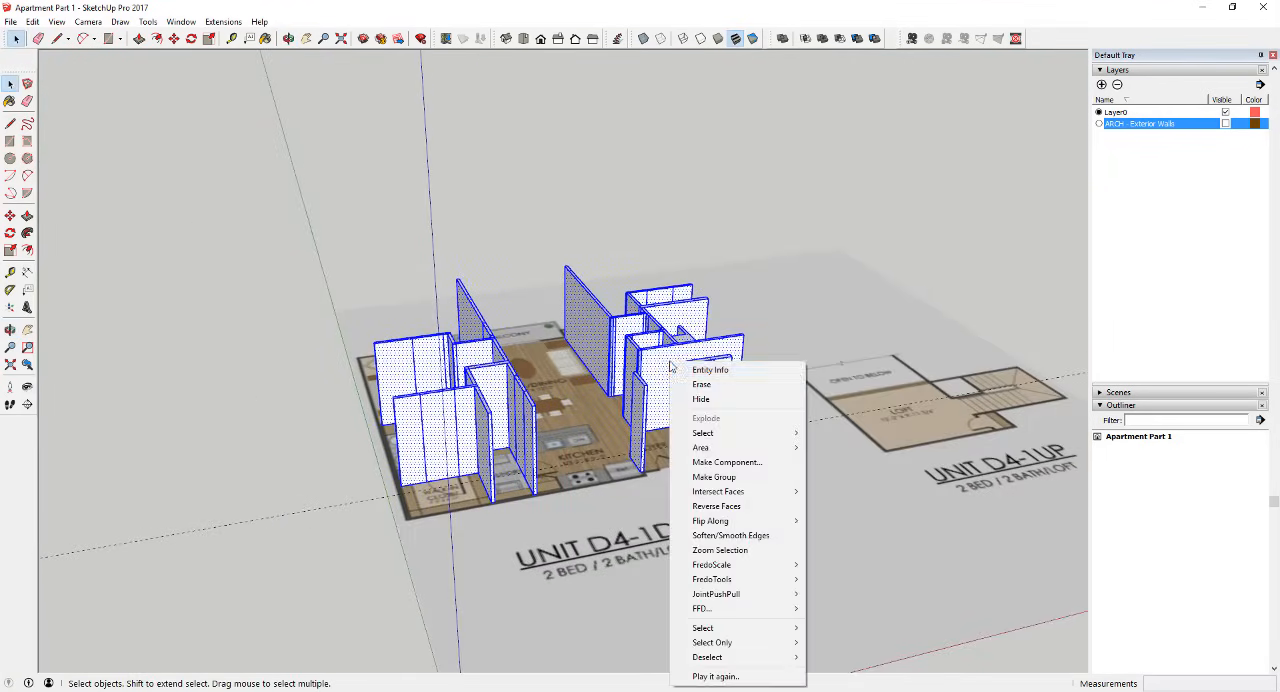
click(712, 476)
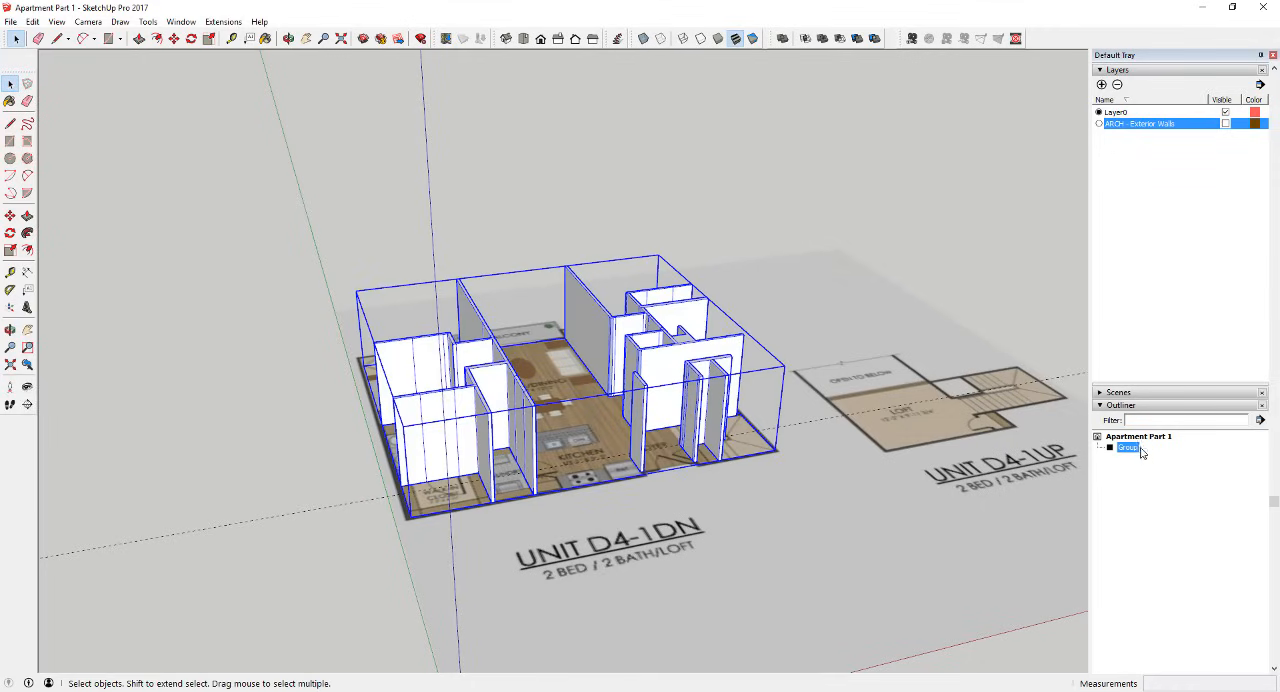
Step: Rename the new group Interior Walls in the Outliner
right_click(1142, 453)
click(1156, 437)
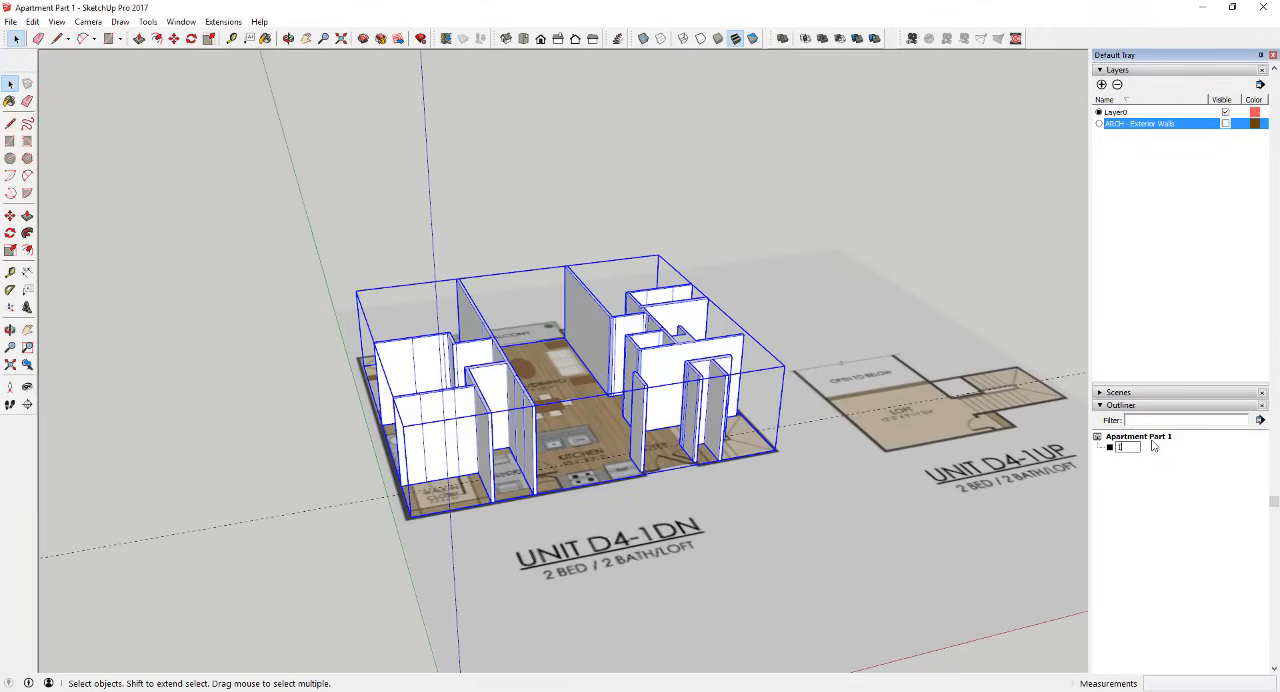
key(Return)
Step: Add a layer named ARCH - Interior Walls
click(1103, 86)
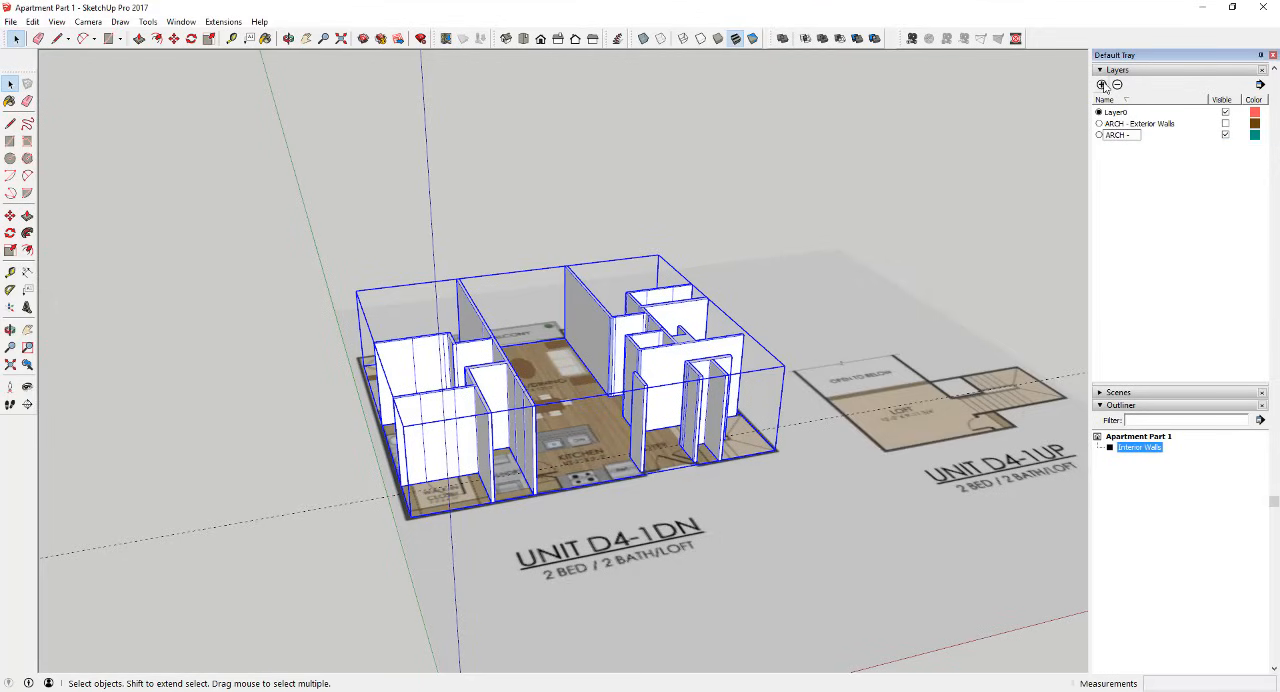
text(ARCH - Interior Walls)
key(Return)
Step: Assign the Interior Walls group to the ARCH - Interior Walls layer
scroll(1108, 309, up, 3)
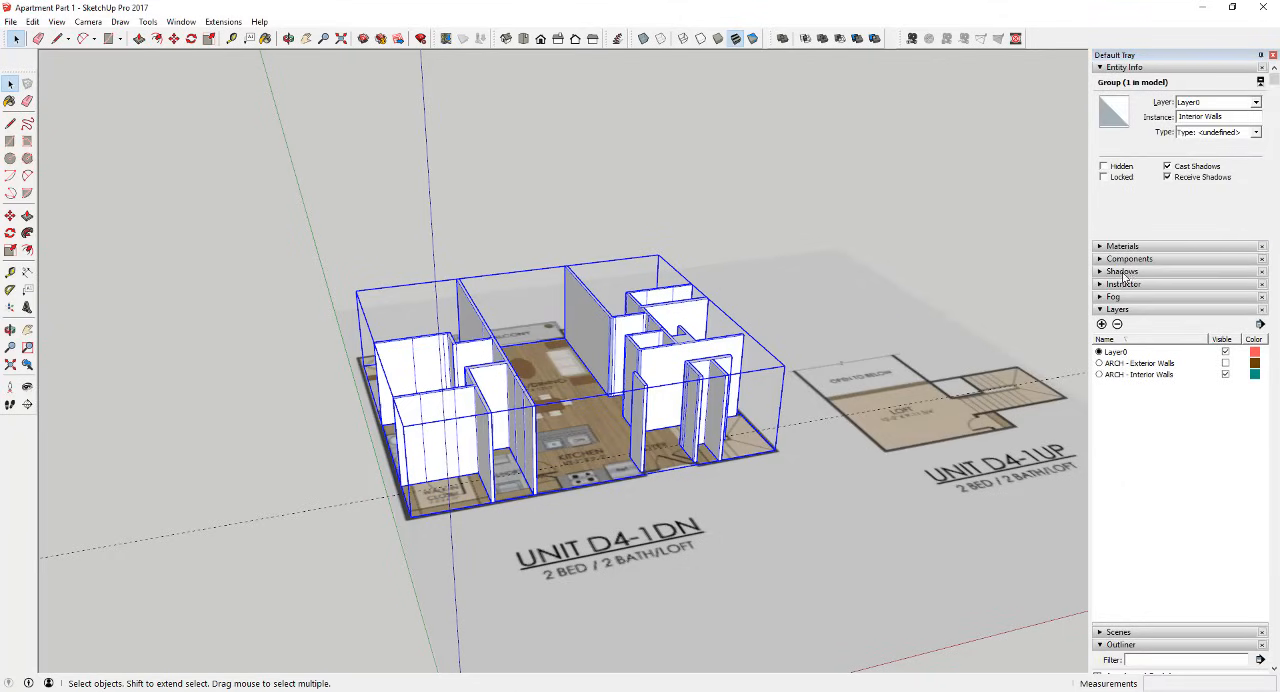
click(1257, 104)
click(1205, 135)
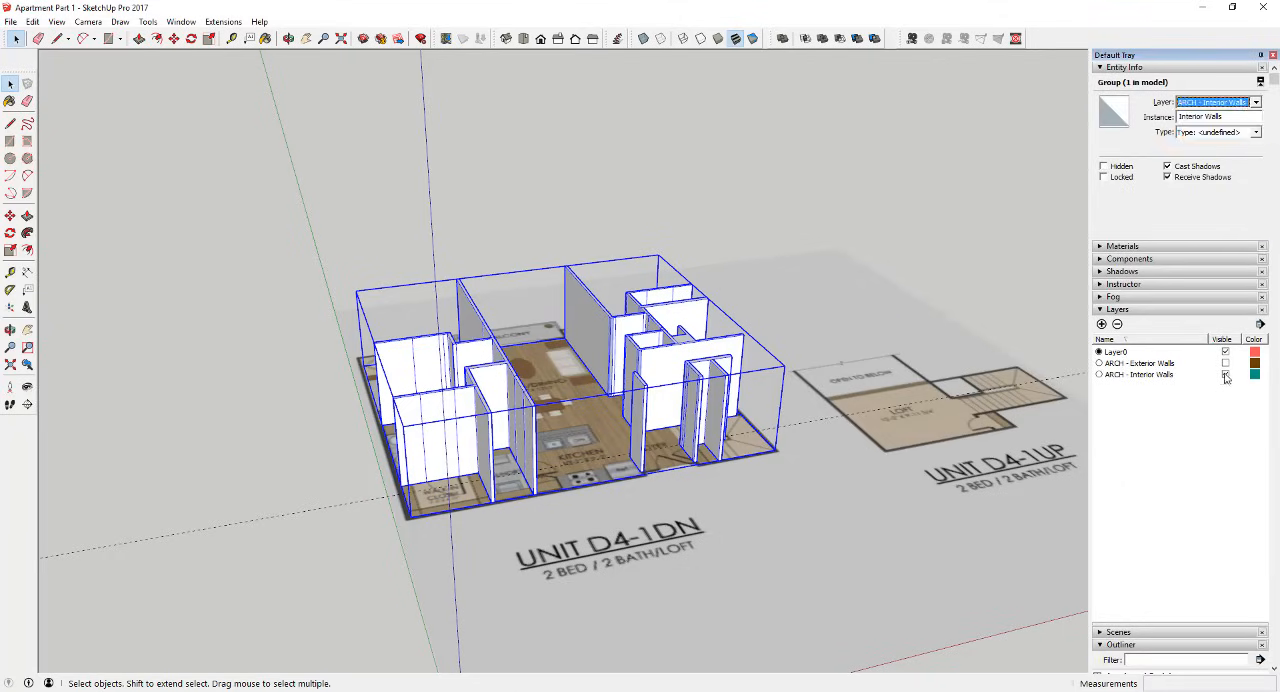
Step: Show the ARCH - Exterior Walls layer again and toggle the ARCH - Interior Walls layer off and on to check its contents
click(1225, 363)
click(1225, 374)
click(1225, 374)
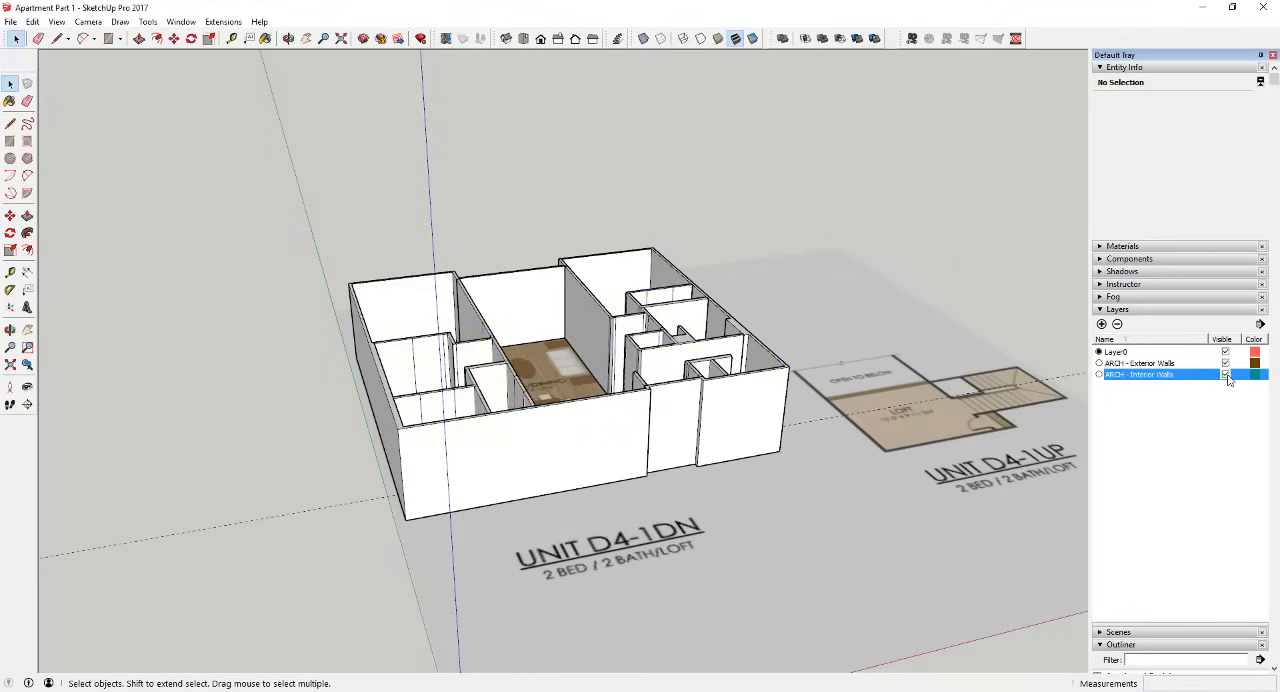
click(1225, 374)
click(1225, 374)
scroll(620, 332, down, 3)
middle_drag(620, 332, 703, 512)
scroll(590, 400, up, 5)
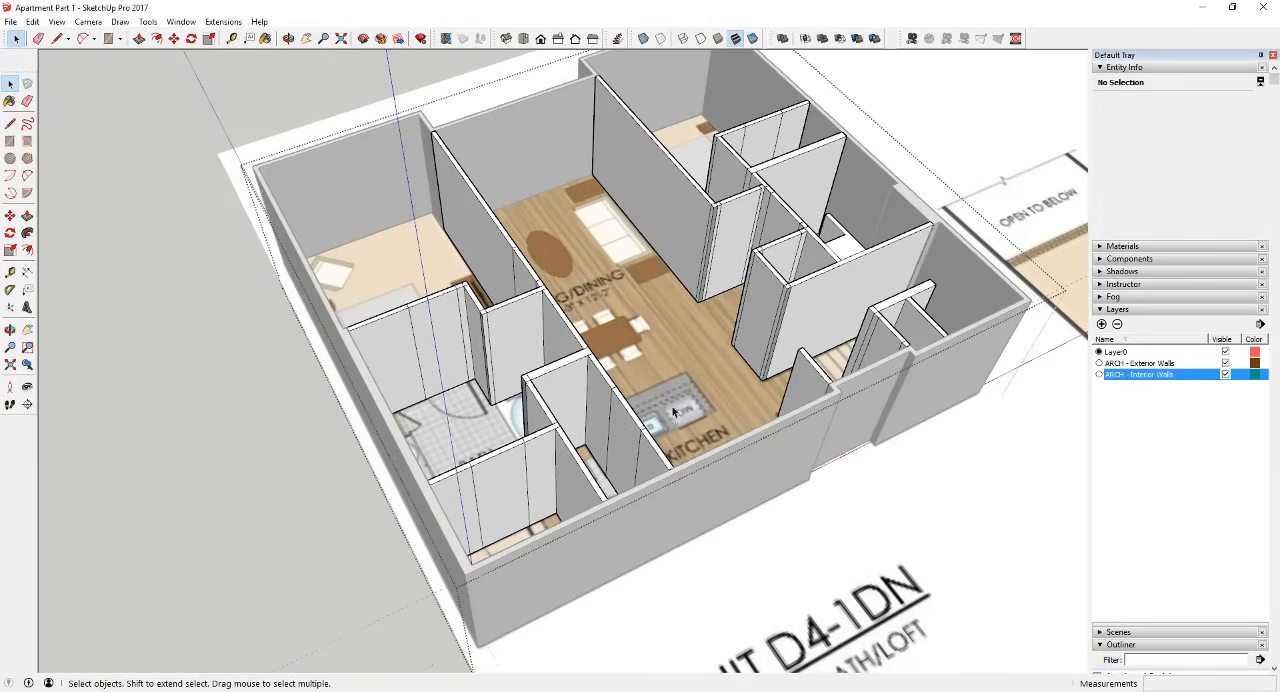
Step: Place a horizontal guide 7' above the floor on the doorway face between the bath and the master bedroom
scroll(440, 332, up, 3)
click(440, 330)
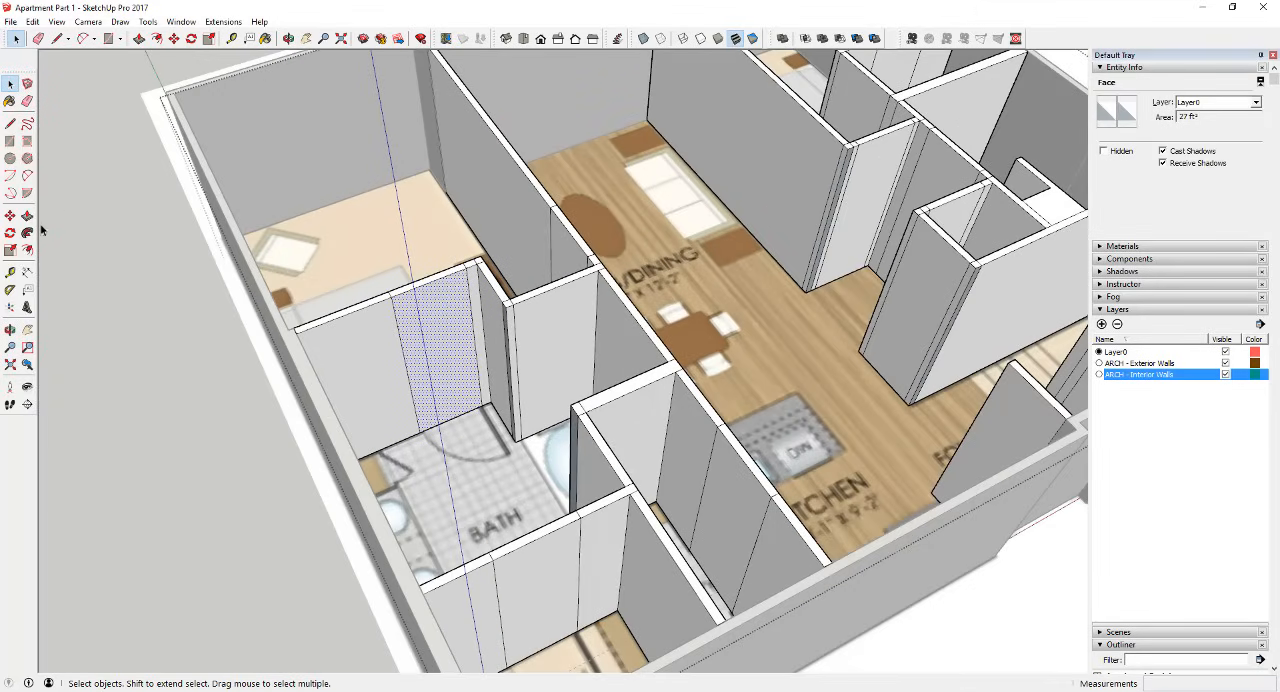
click(10, 272)
click(452, 413)
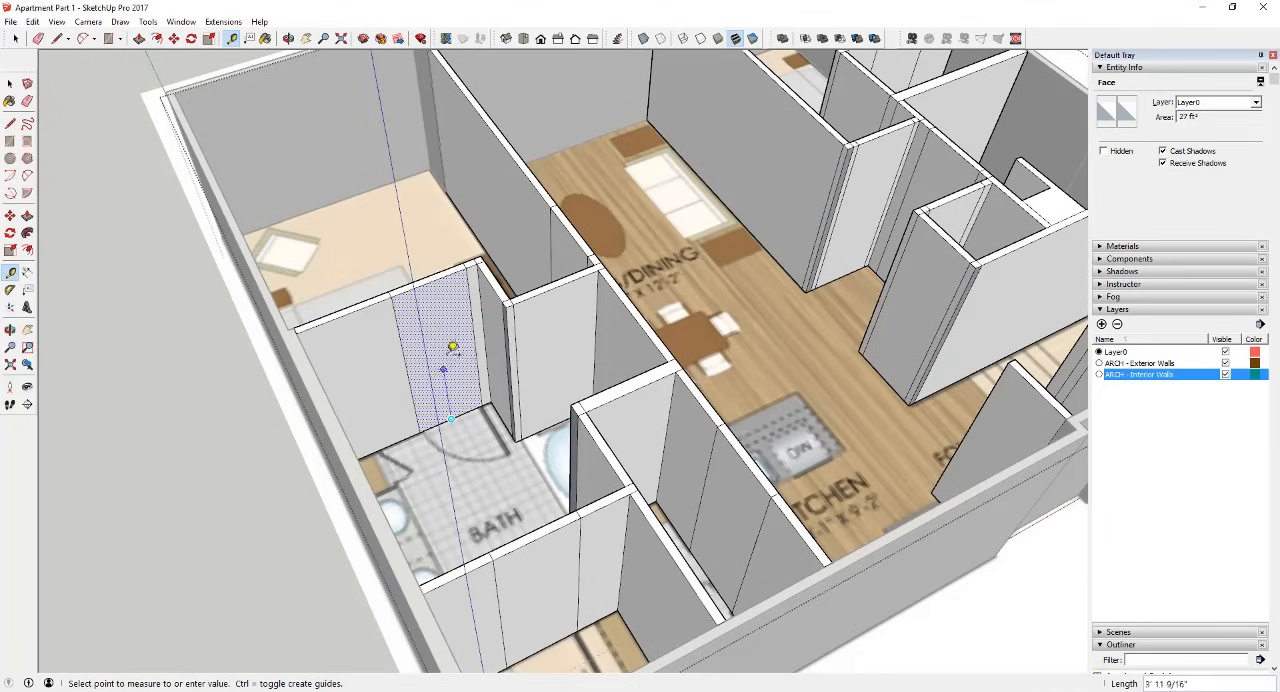
click(442, 330)
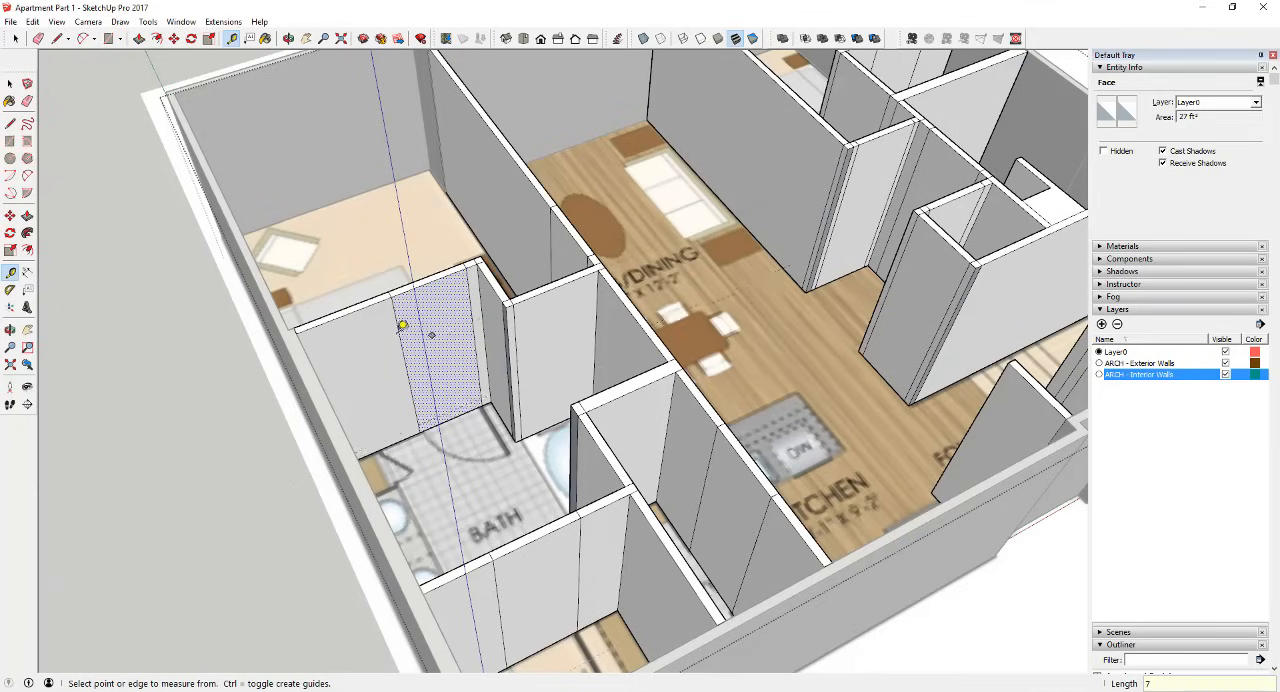
click(452, 417)
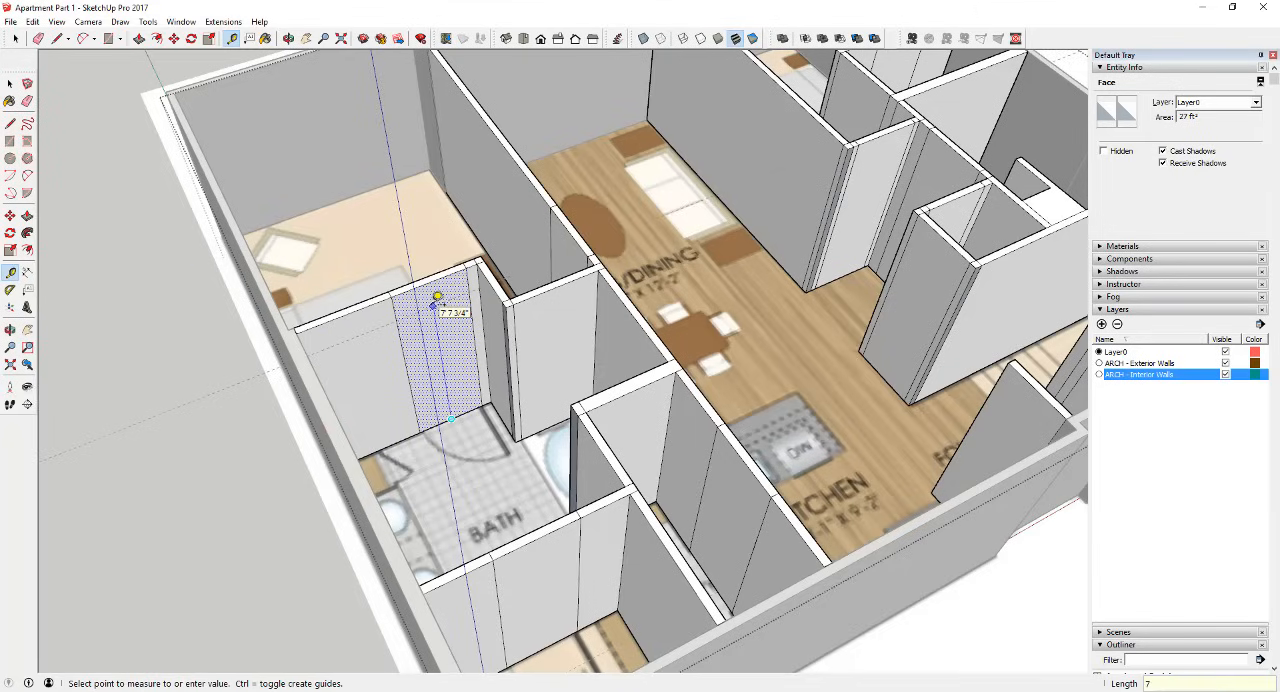
click(437, 300)
key(space)
scroll(427, 325, up, 3)
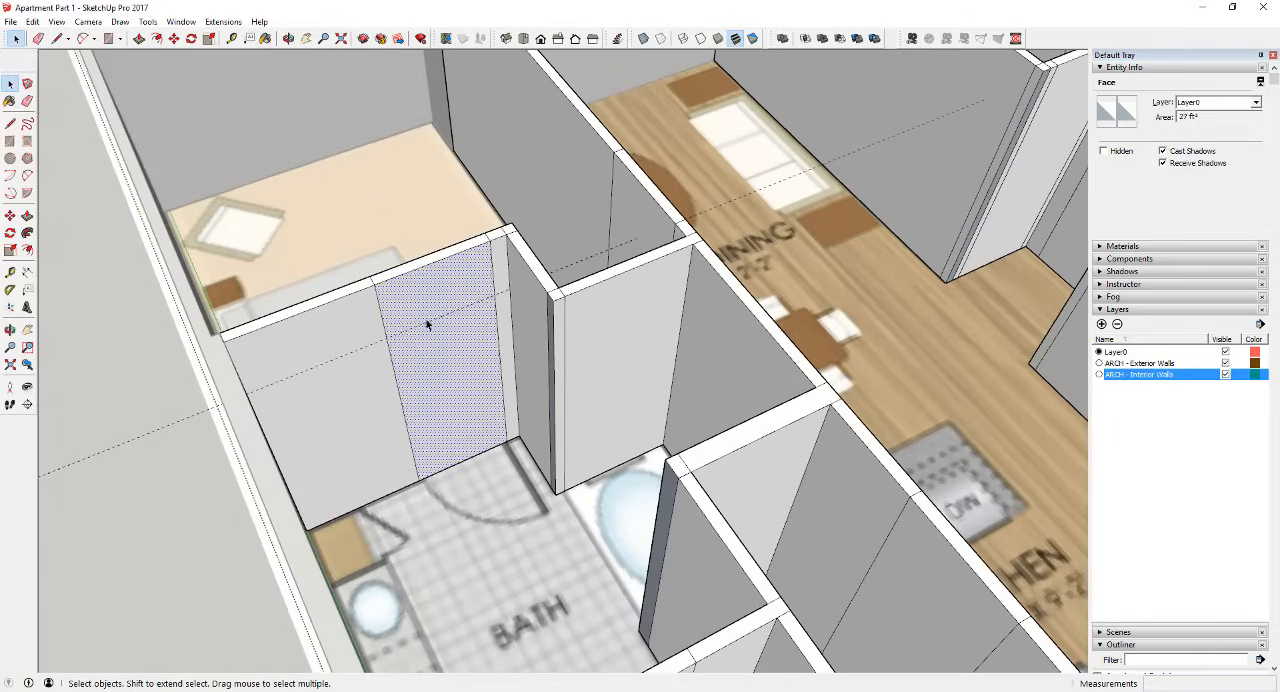
scroll(430, 318, up, 1)
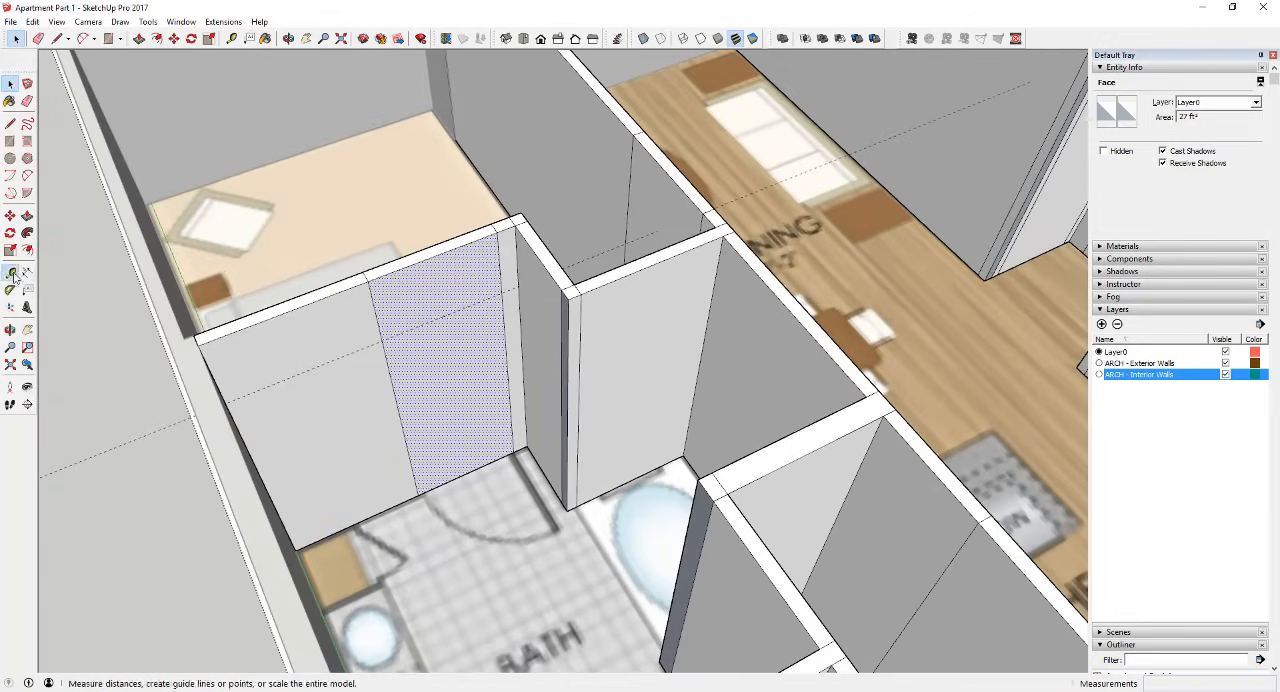
Step: Measure from the guide up to the top edge of the wall, and erase the guides across the doorway face
click(10, 272)
click(416, 327)
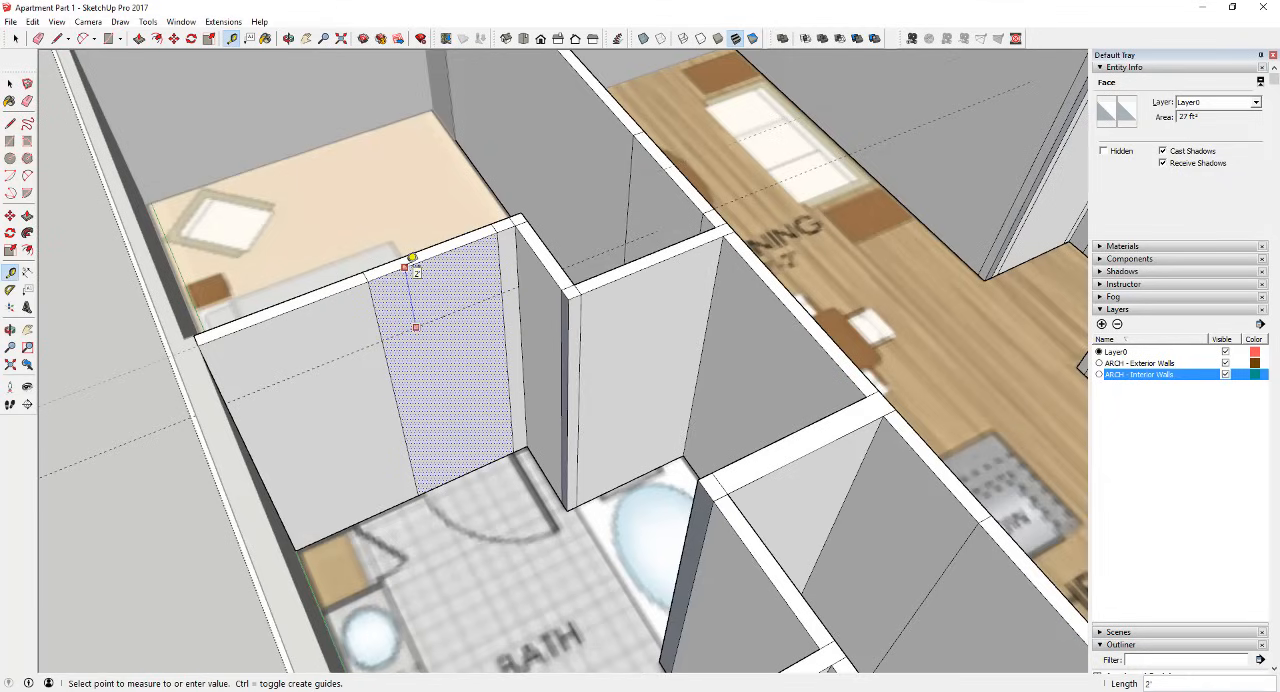
key(space)
scroll(452, 302, down, 1)
key(e)
drag(437, 310, 445, 338)
key(space)
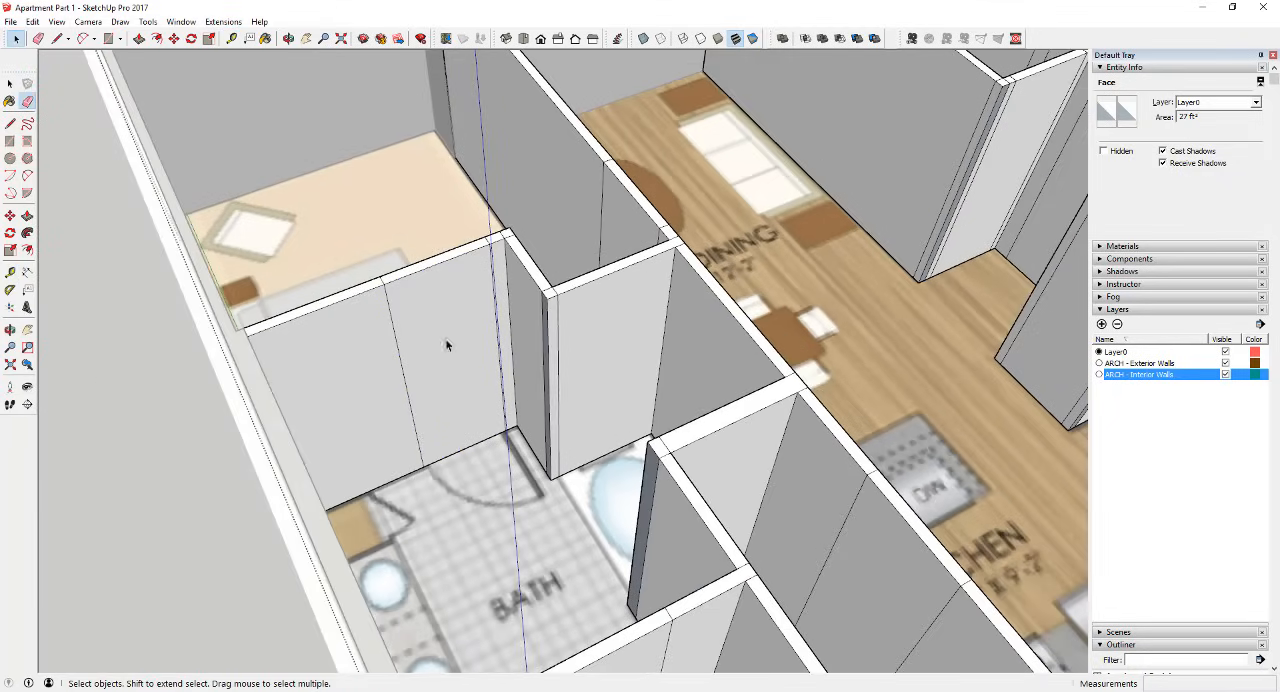
Step: Push/pull the narrow top face above the bath doorway down 2' to mark off the door header
key(p)
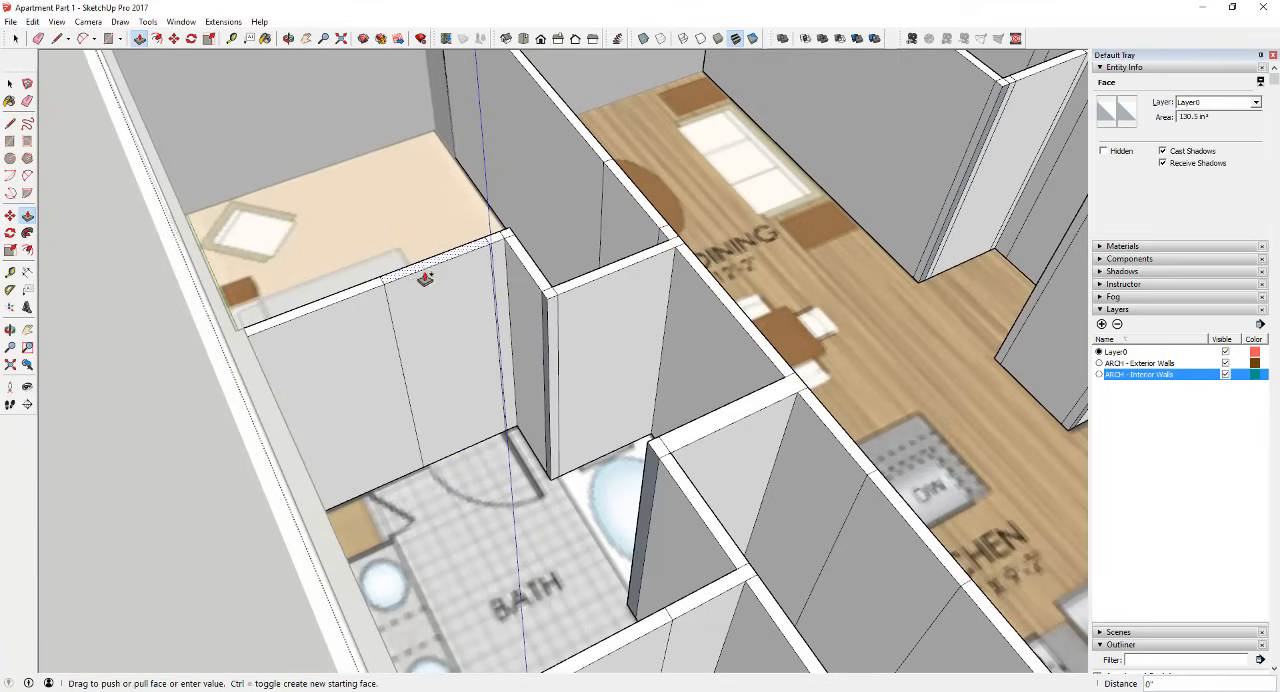
drag(425, 279, 432, 322)
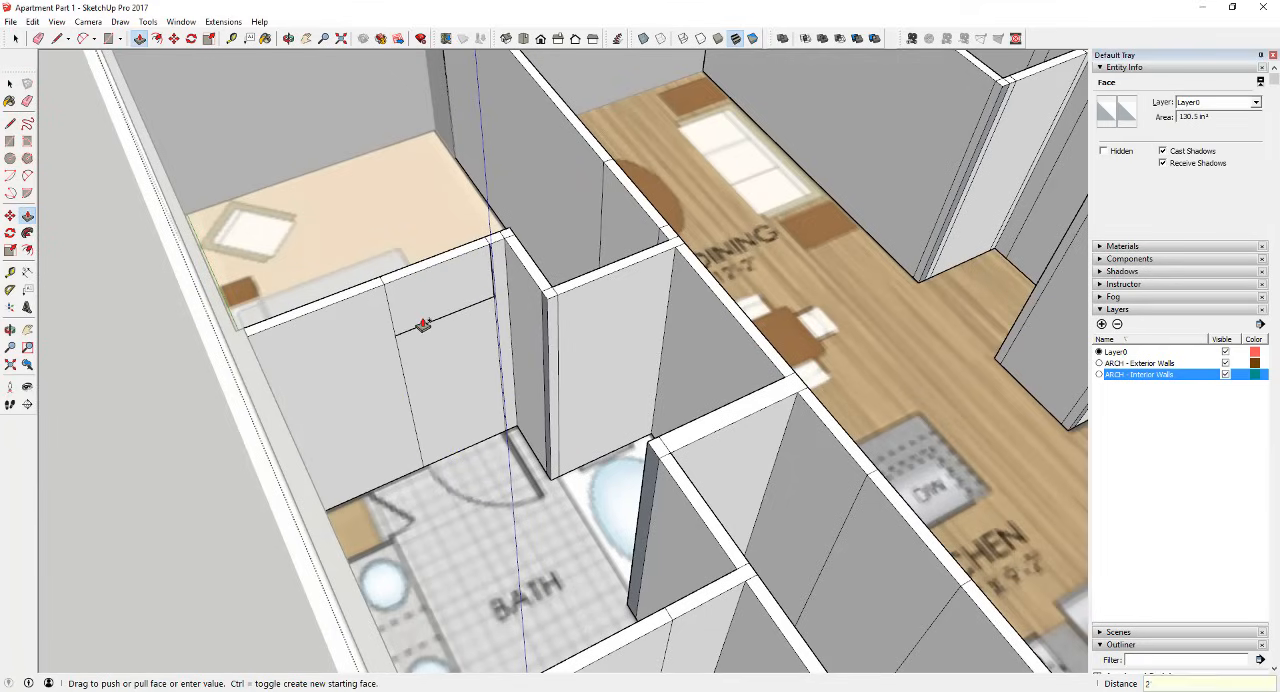
key(Return)
key(space)
Step: Push the panel below the header 3 5/8" through the wall to cut the bath door opening
key(p)
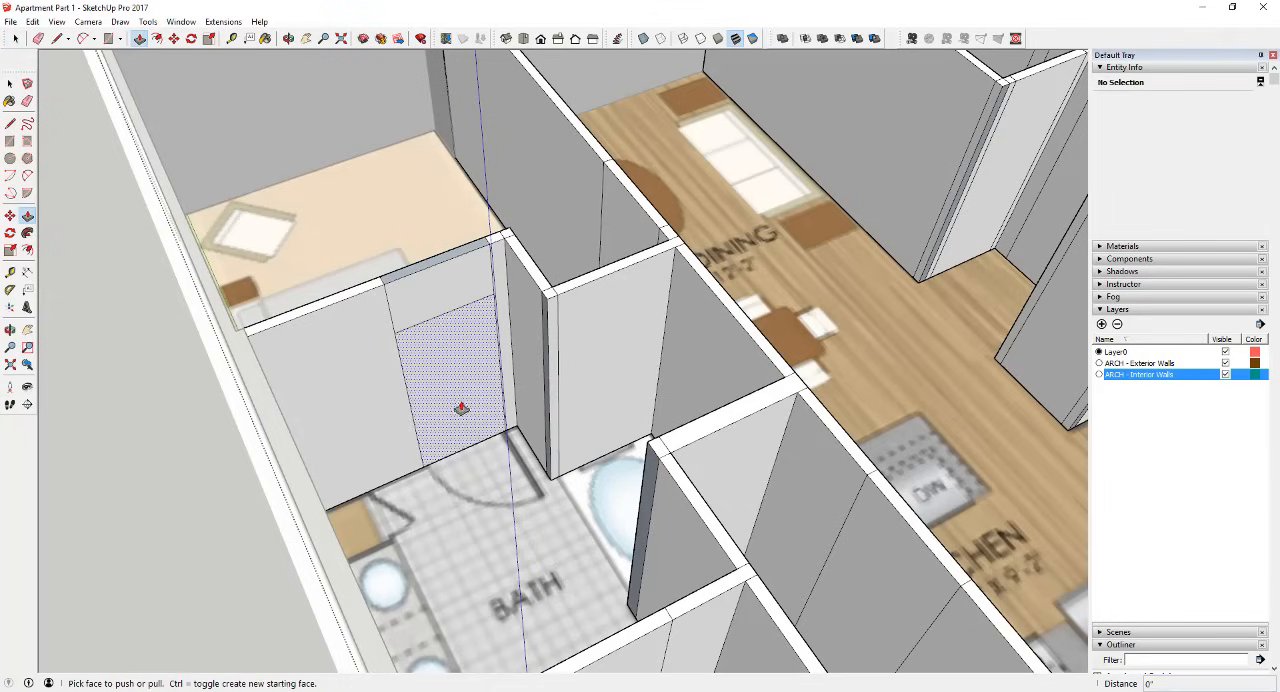
drag(461, 408, 455, 400)
click(440, 395)
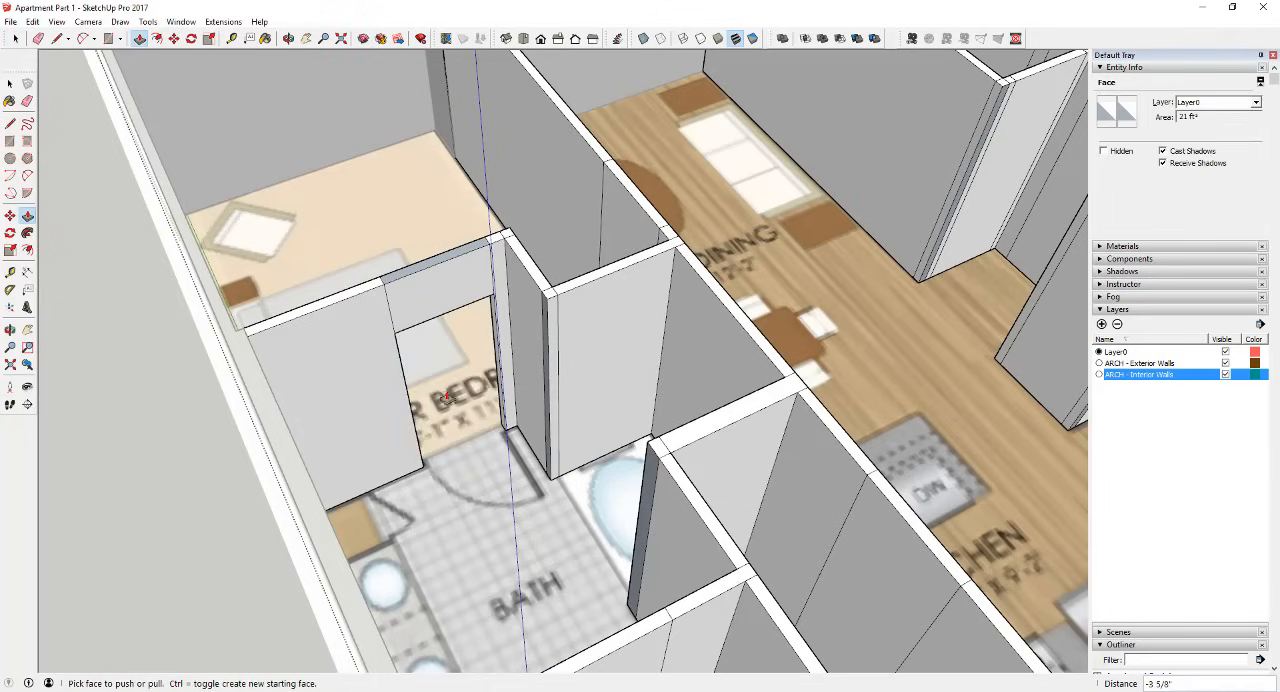
middle_drag(440, 395, 483, 357)
Step: Examine the new bath door opening, its jambs and its fit with the door symbol on the floor plan
scroll(495, 290, up, 3)
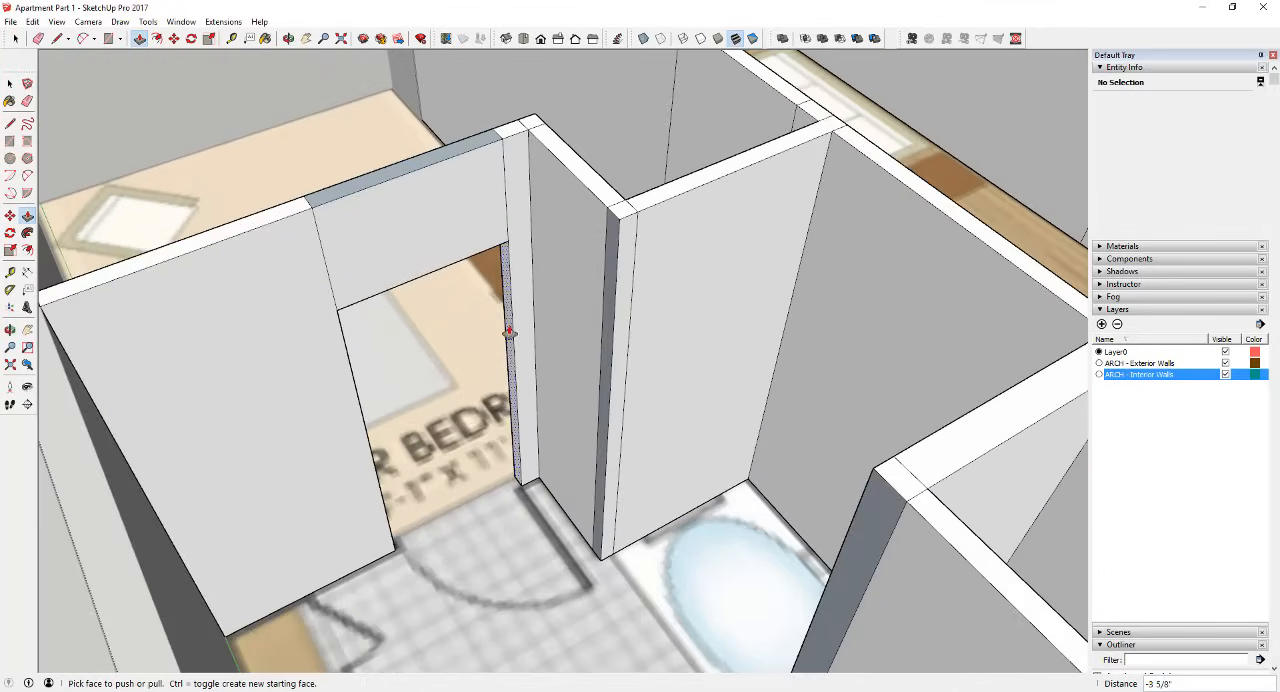
scroll(490, 388, down, 6)
scroll(490, 388, up, 4)
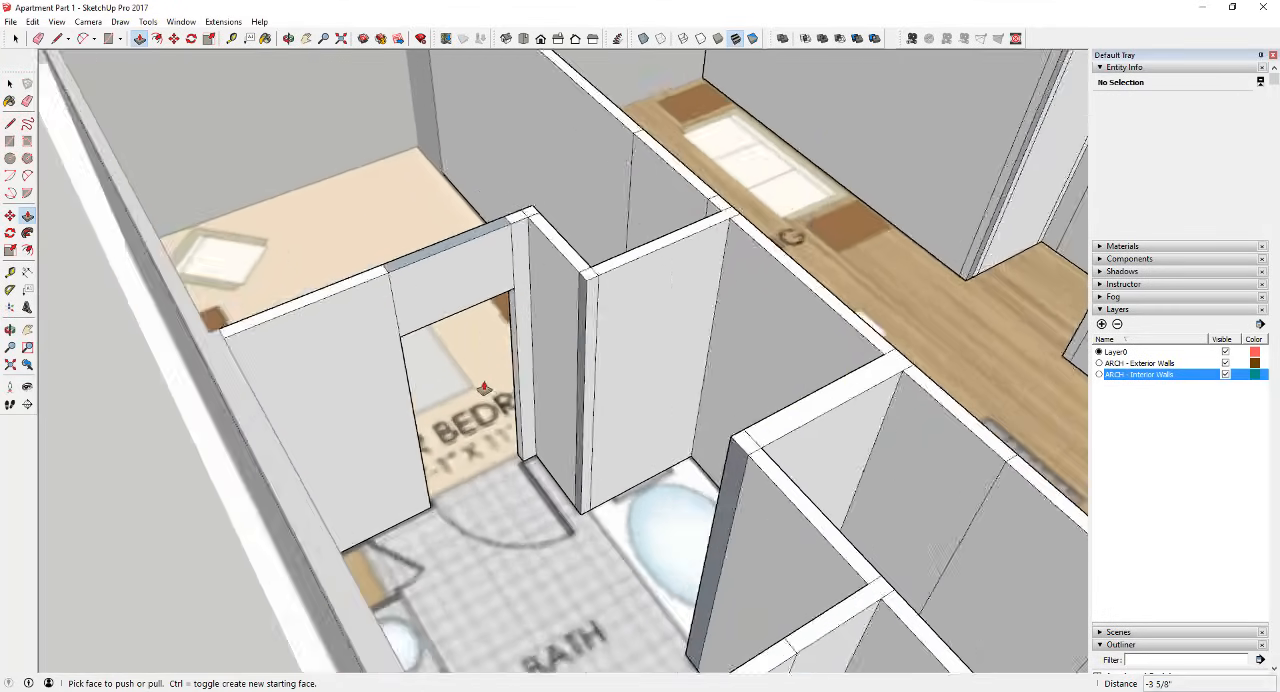
scroll(490, 405, down, 2)
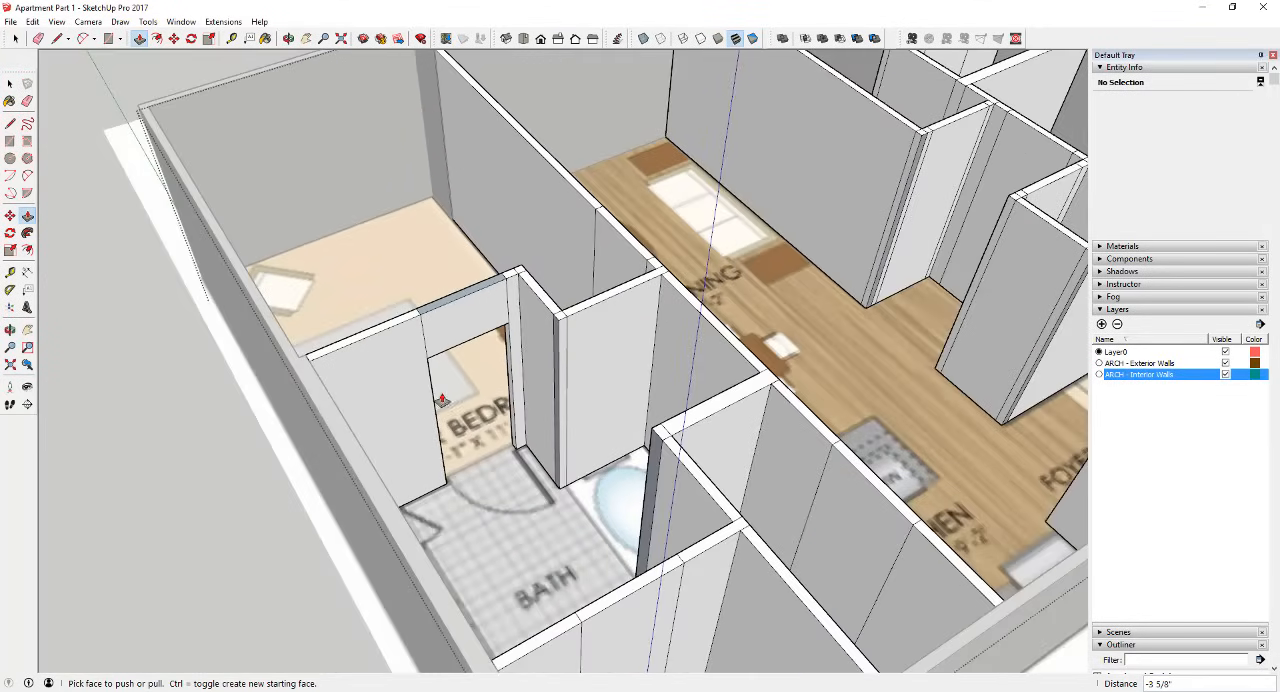
mouse_move(500, 297)
middle_down()
mouse_move(1043, 289)
mouse_move(923, 327)
mouse_move(506, 286)
middle_up()
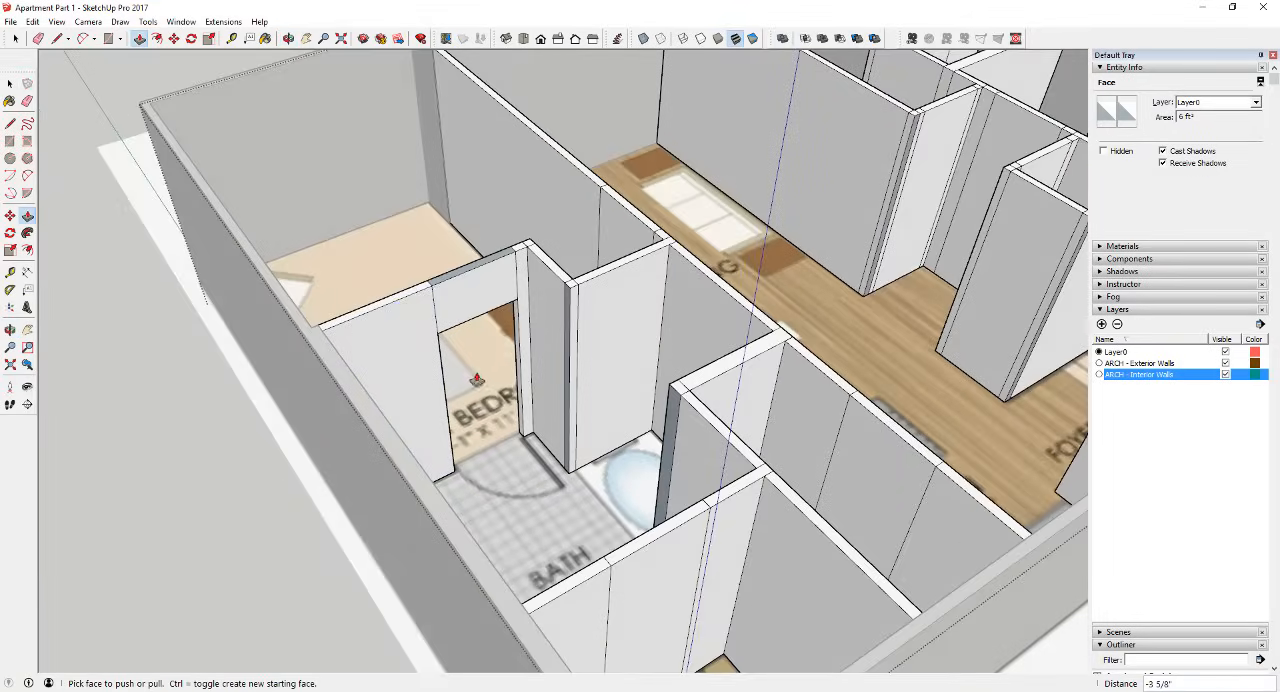
scroll(480, 382, down, 4)
scroll(531, 411, up, 4)
middle_drag(521, 408, 486, 500)
scroll(456, 420, up, 4)
scroll(486, 500, down, 3)
scroll(633, 325, up, 4)
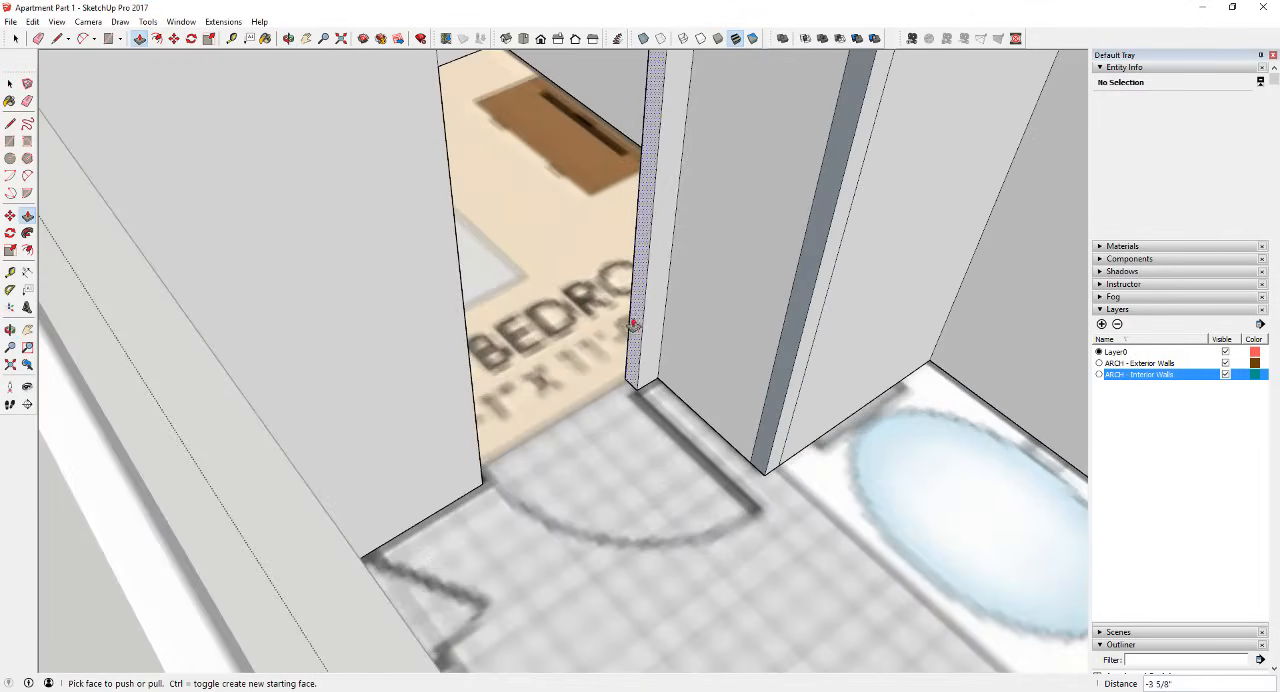
scroll(633, 325, down, 3)
scroll(586, 370, up, 3)
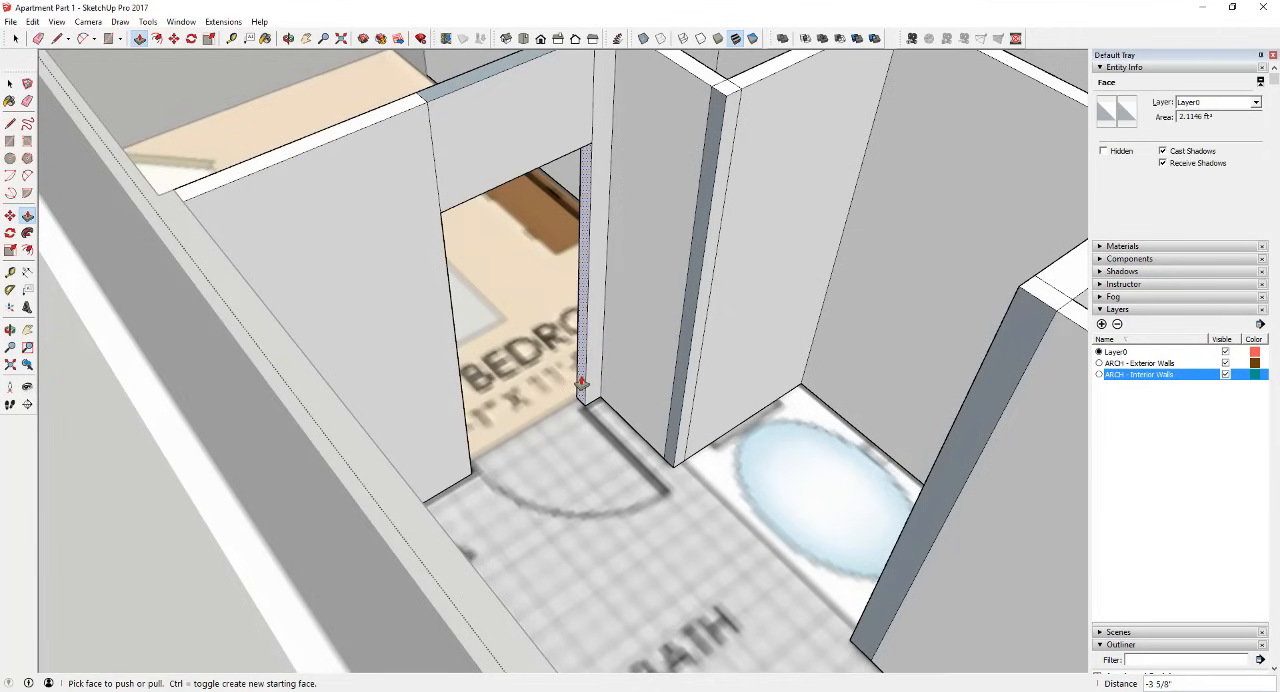
scroll(580, 383, down, 3)
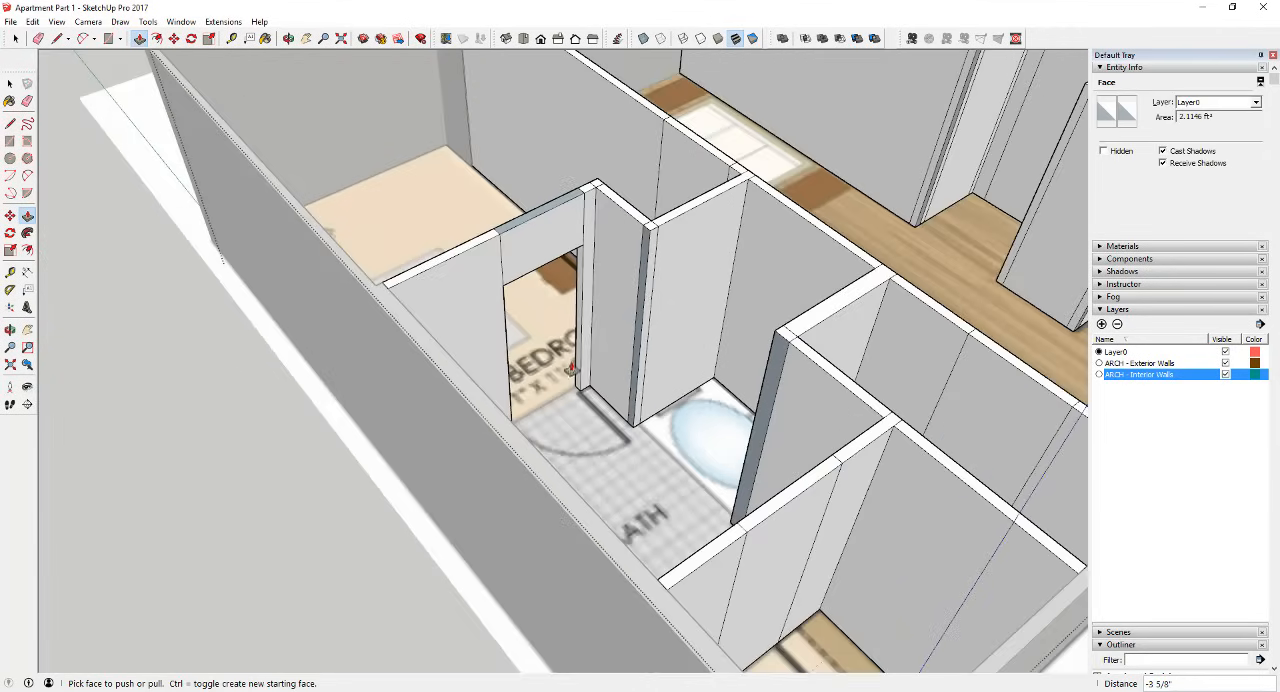
Step: Erase the leftover edges around the door header on both the bath and the master bedroom sides of the wall
key(space)
middle_drag(666, 337, 524, 320)
scroll(522, 318, up, 2)
scroll(502, 229, down, 3)
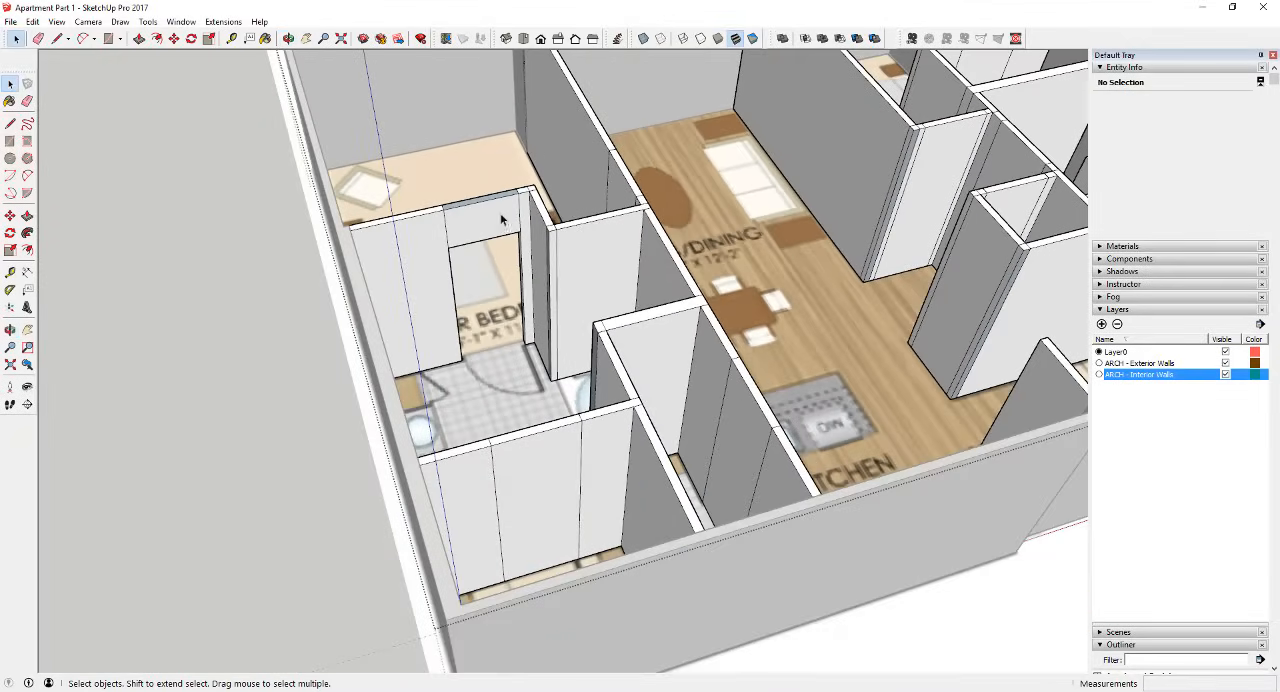
key(e)
scroll(531, 200, up, 3)
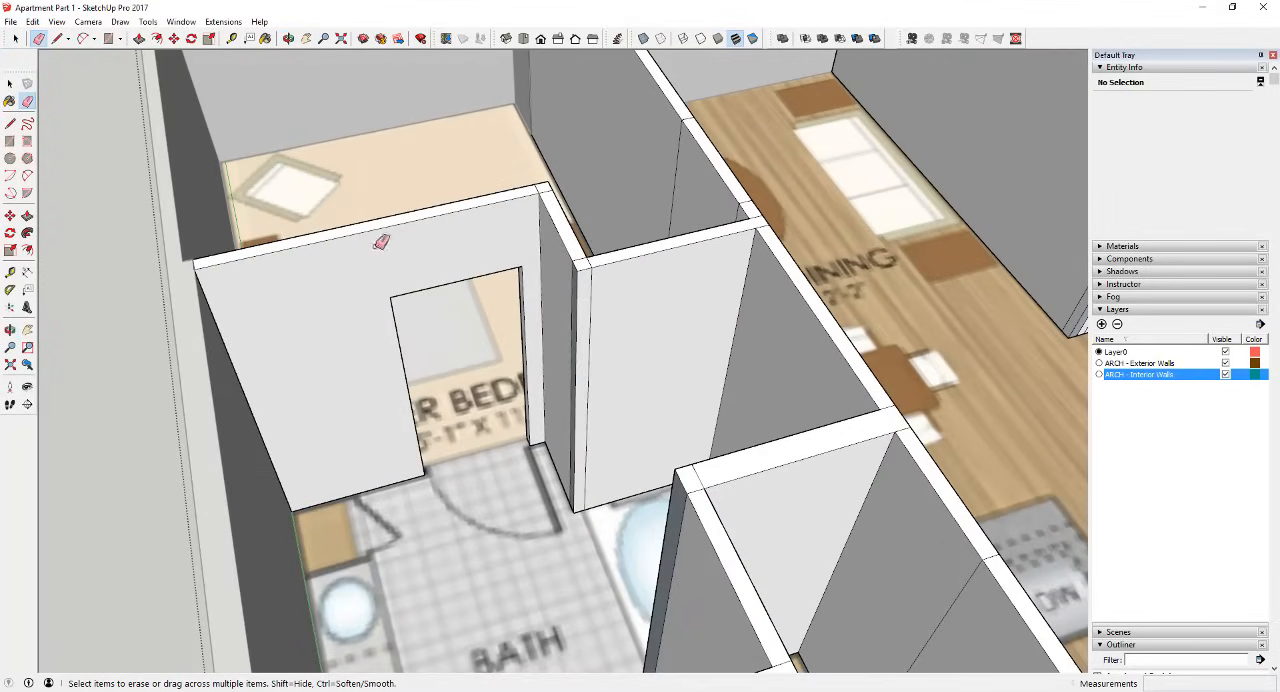
mouse_move(381, 242)
middle_down()
mouse_move(943, 329)
mouse_move(909, 280)
middle_up()
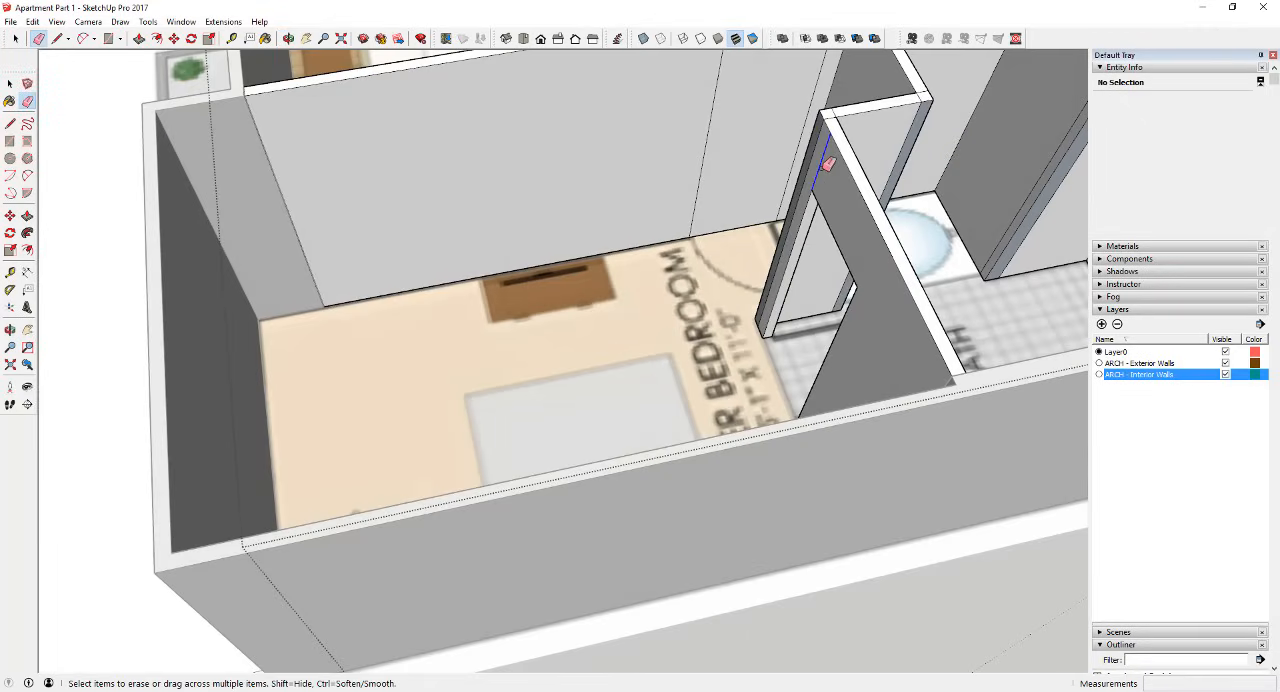
click(833, 116)
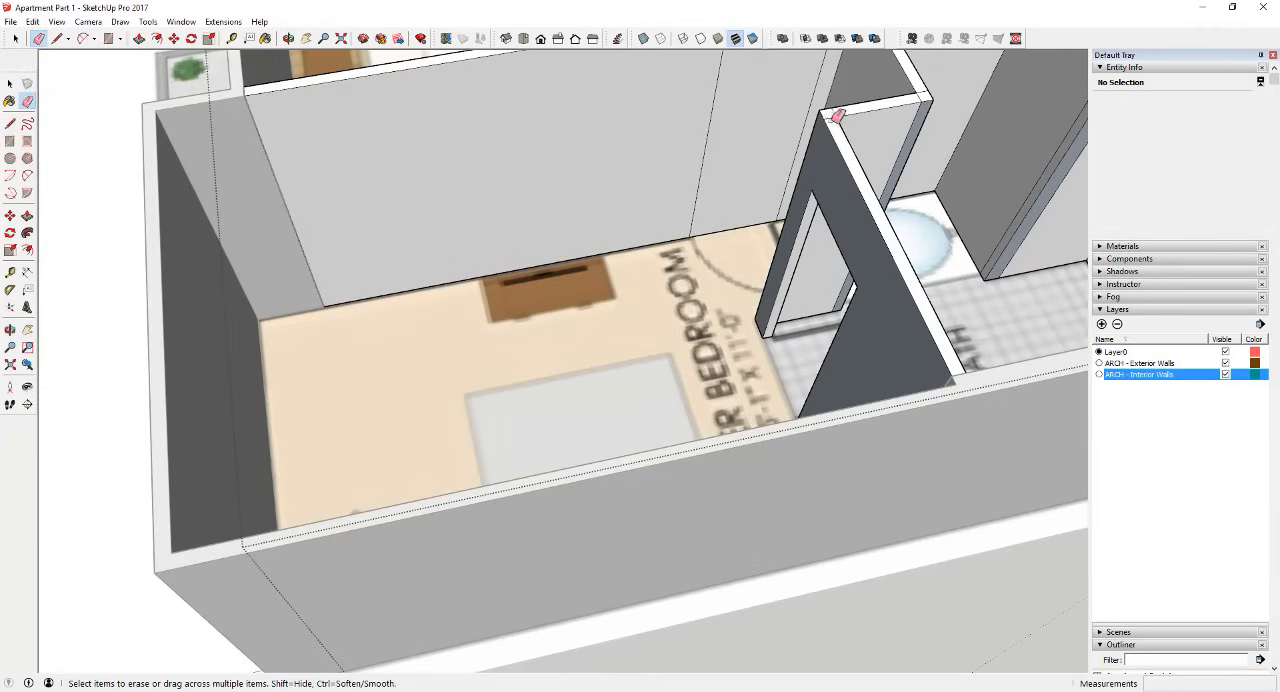
Step: Reverse the wall face around the doorway on the master bedroom side
key(space)
right_click(823, 177)
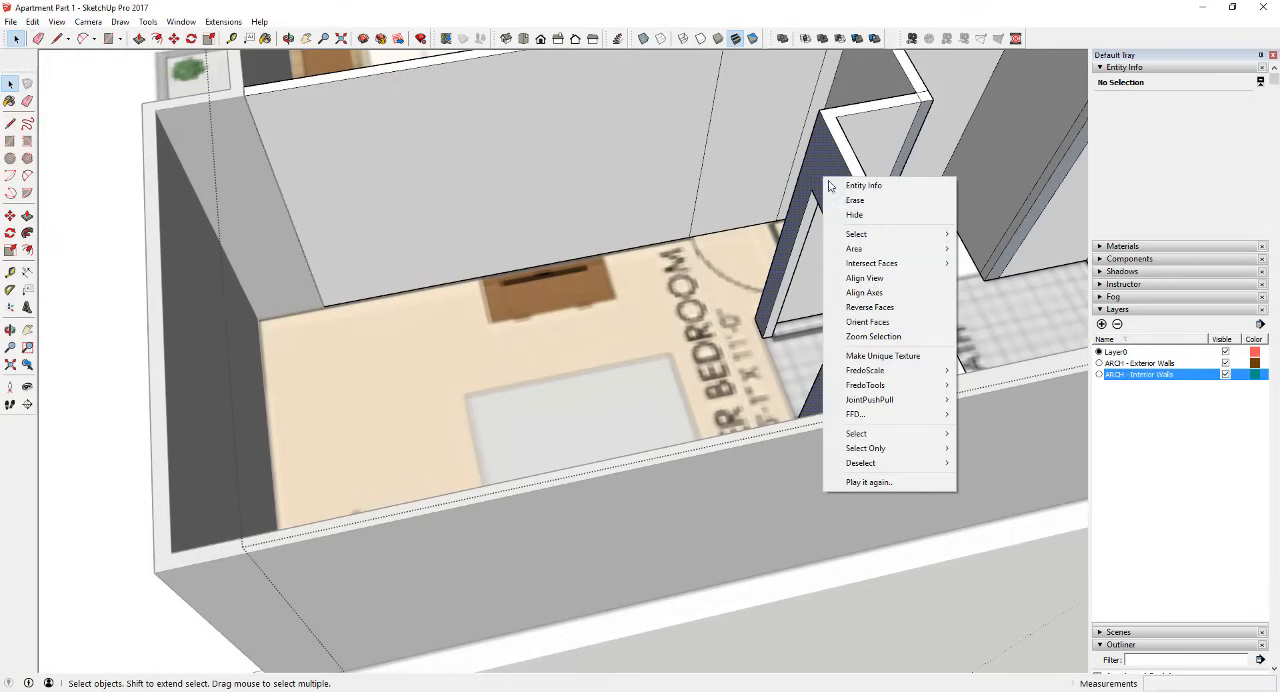
click(881, 313)
scroll(850, 298, down, 3)
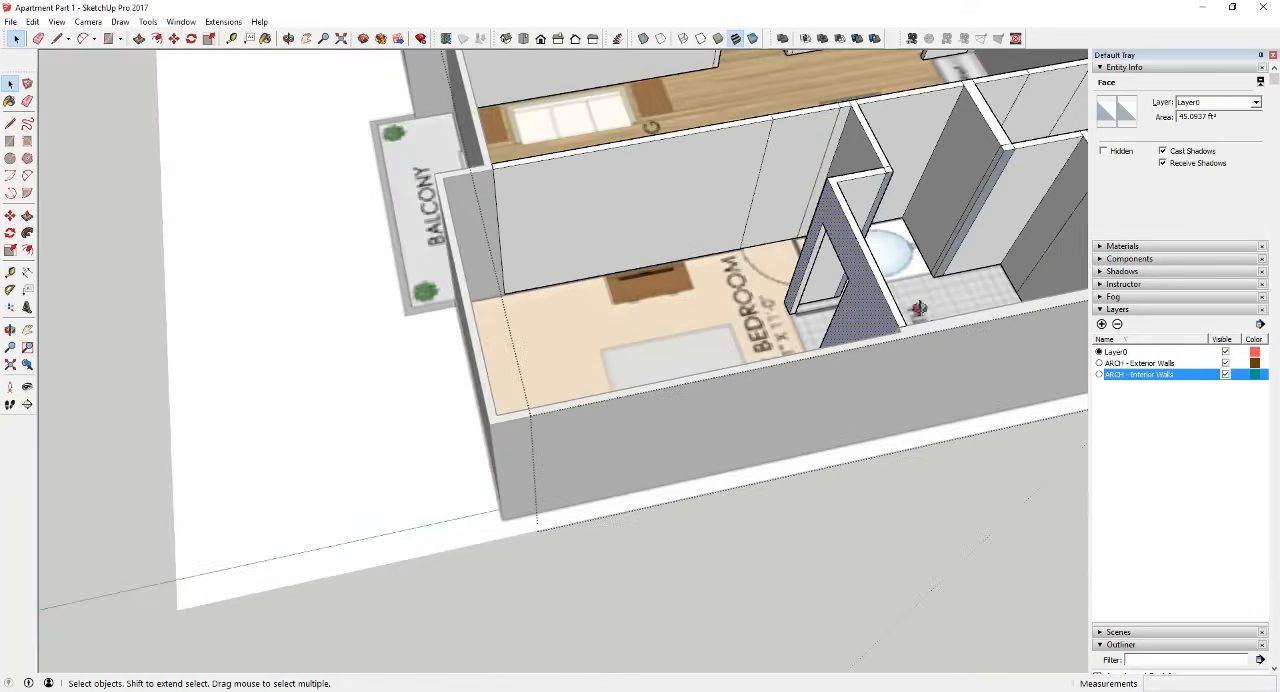
Step: Erase the leftover vertical edge on the short bath wall beside the doorway and reverse the merged face
middle_drag(848, 297, 497, 172)
scroll(515, 186, down, 3)
scroll(773, 377, up, 5)
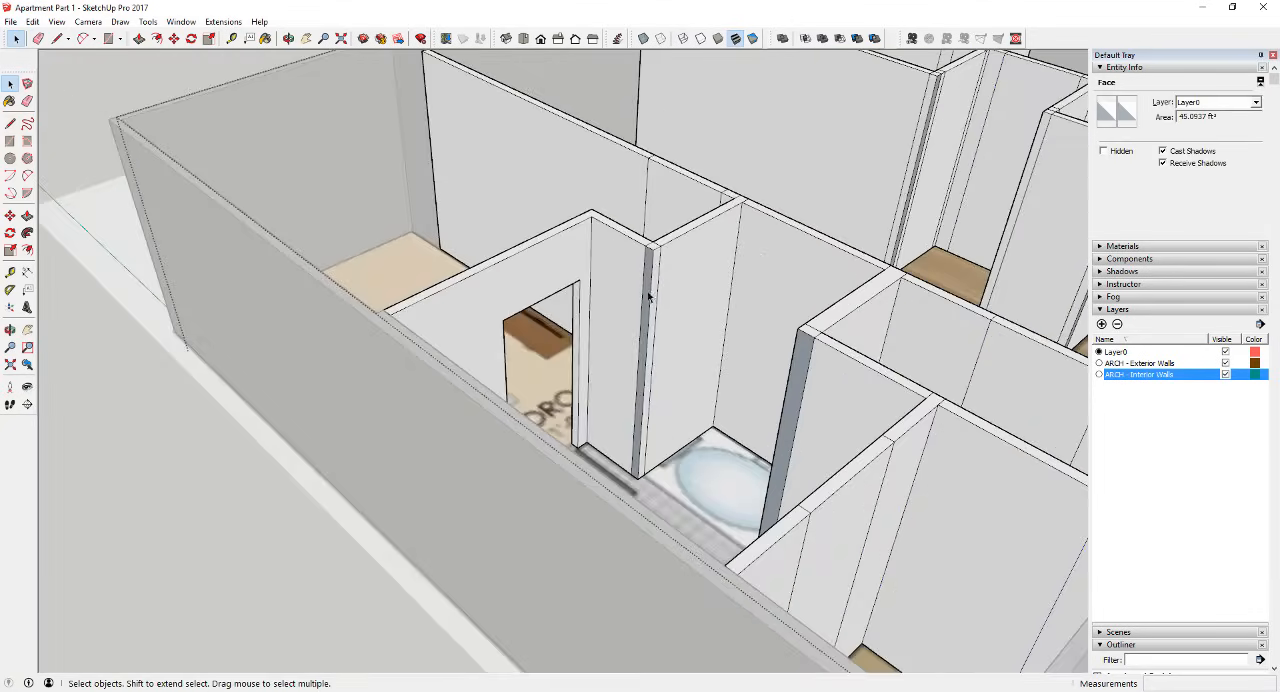
key(e)
click(650, 293)
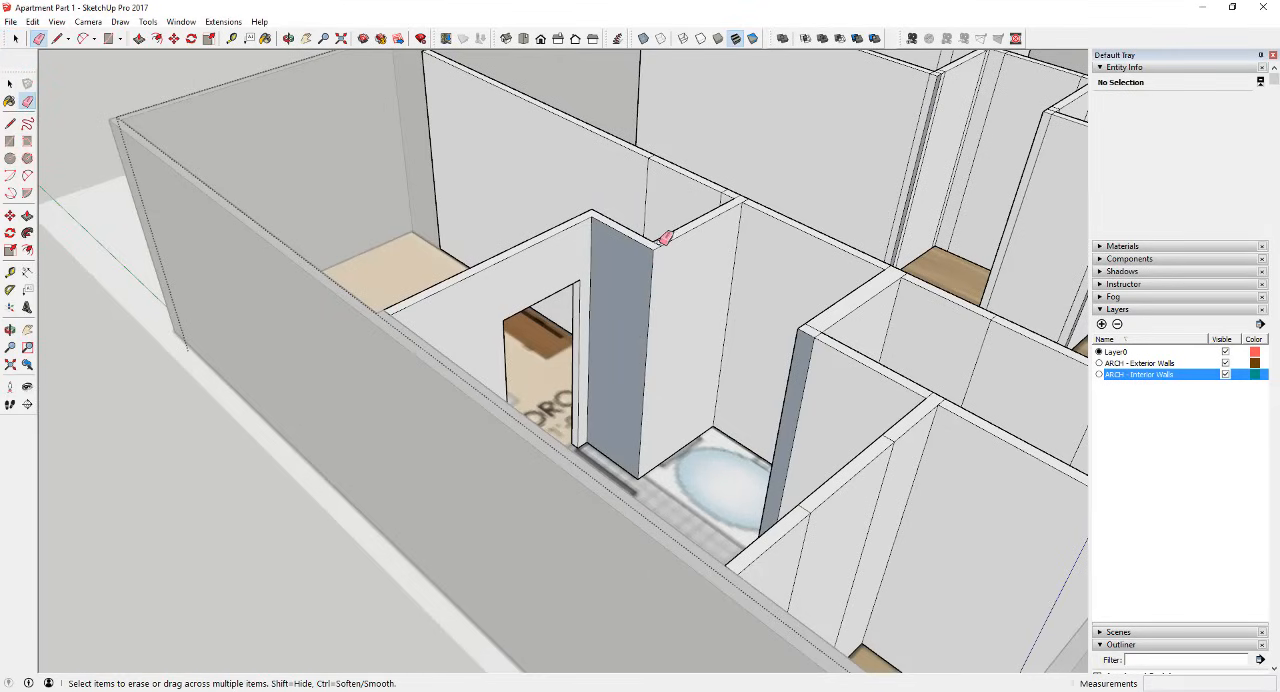
key(space)
right_click(632, 262)
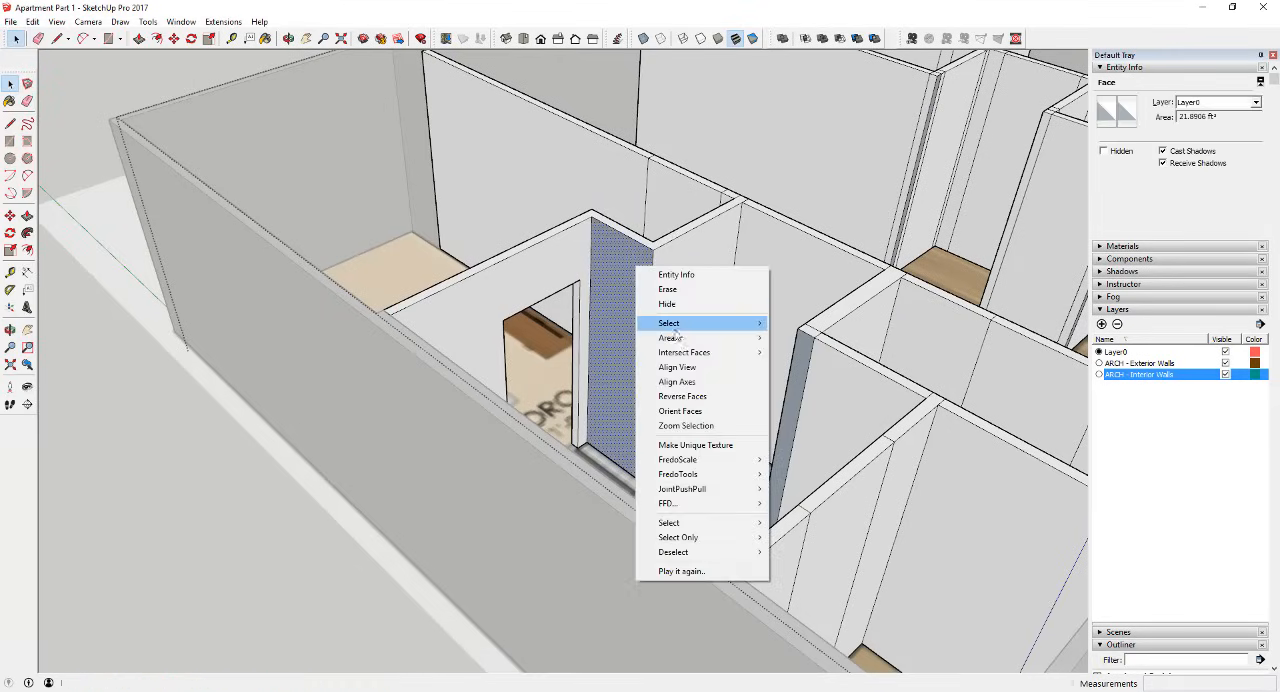
click(699, 398)
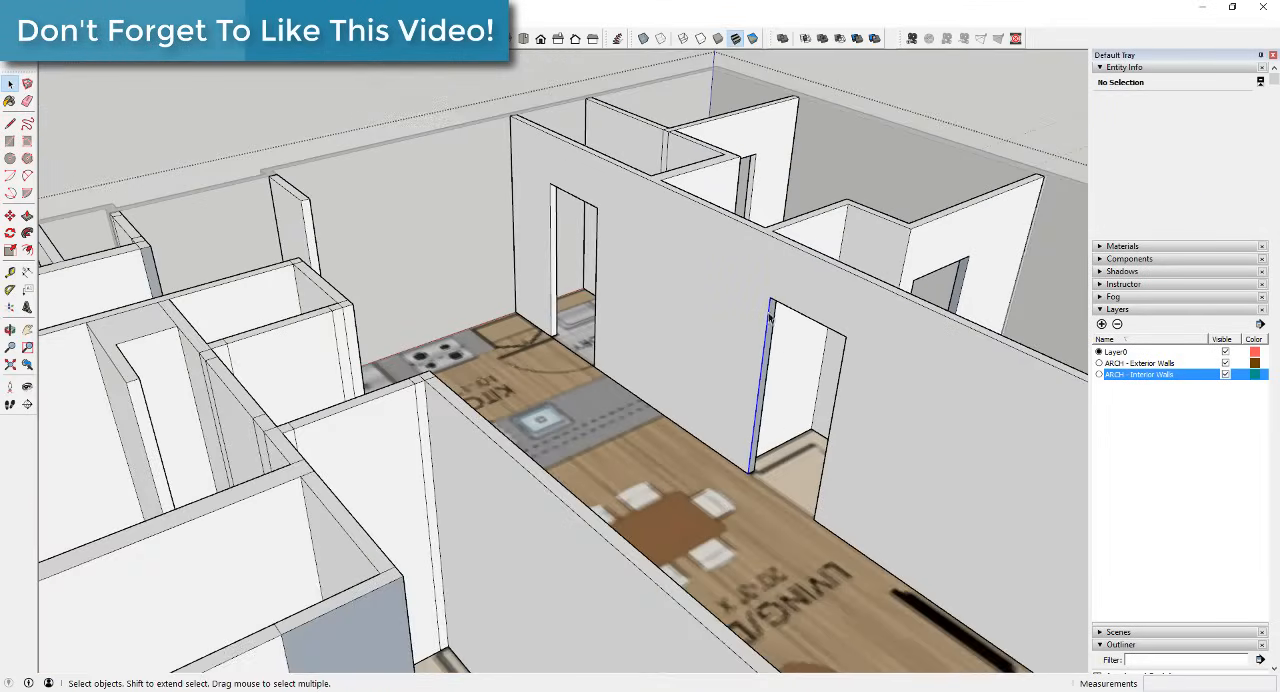
right_click(912, 271)
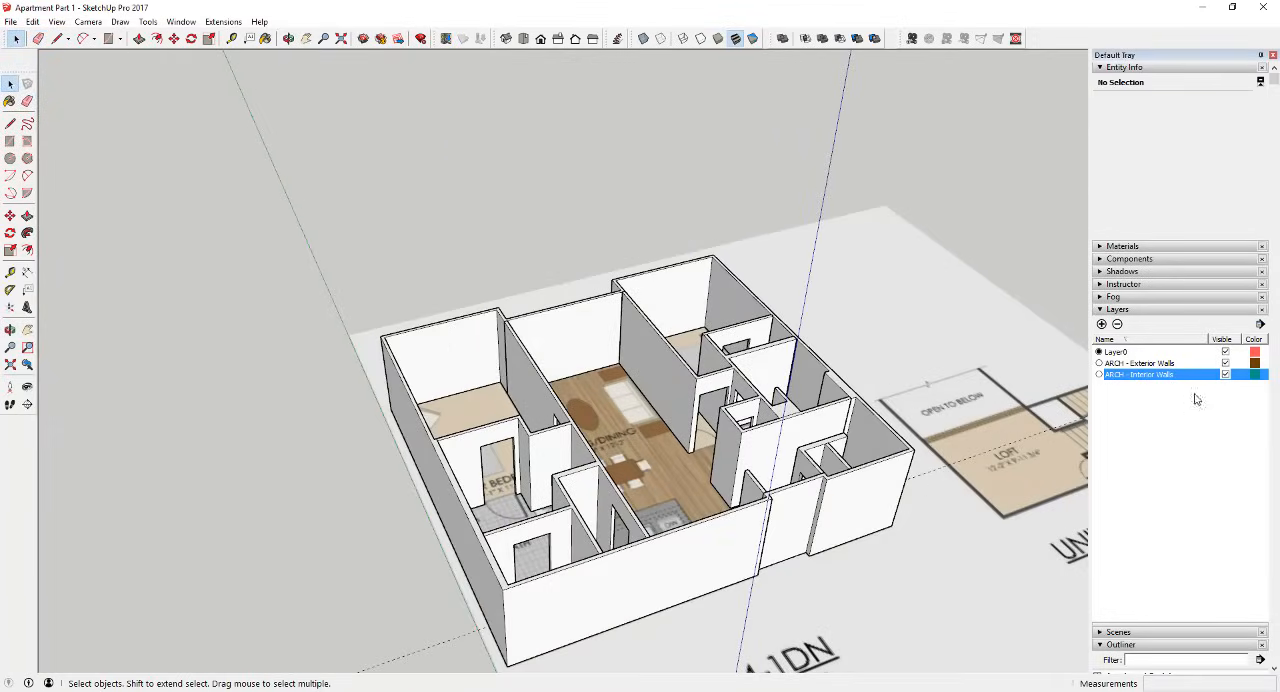
Step: Toggle the ARCH - Interior Walls and ARCH - Exterior Walls layers off and on to check their contents
click(1226, 374)
click(1226, 374)
click(1226, 363)
click(1226, 363)
click(1226, 374)
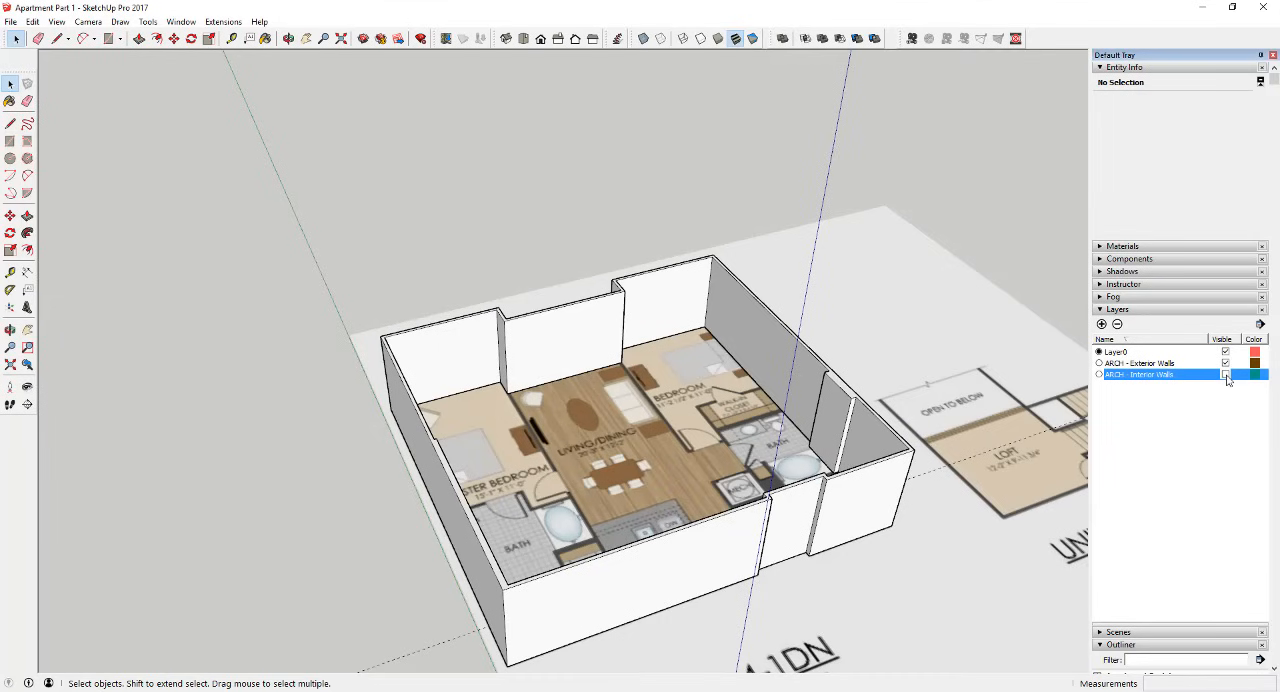
click(1226, 374)
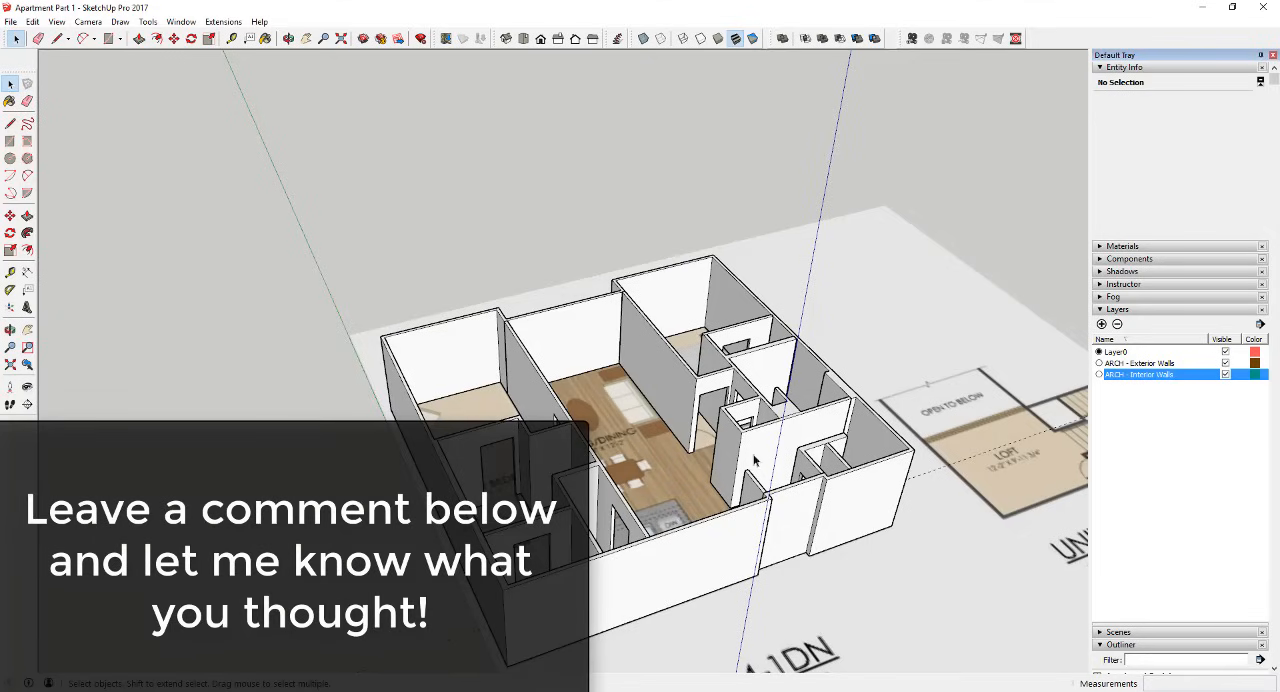
scroll(734, 382, down, 3)
scroll(717, 438, up, 3)
middle_drag(717, 438, 722, 412)
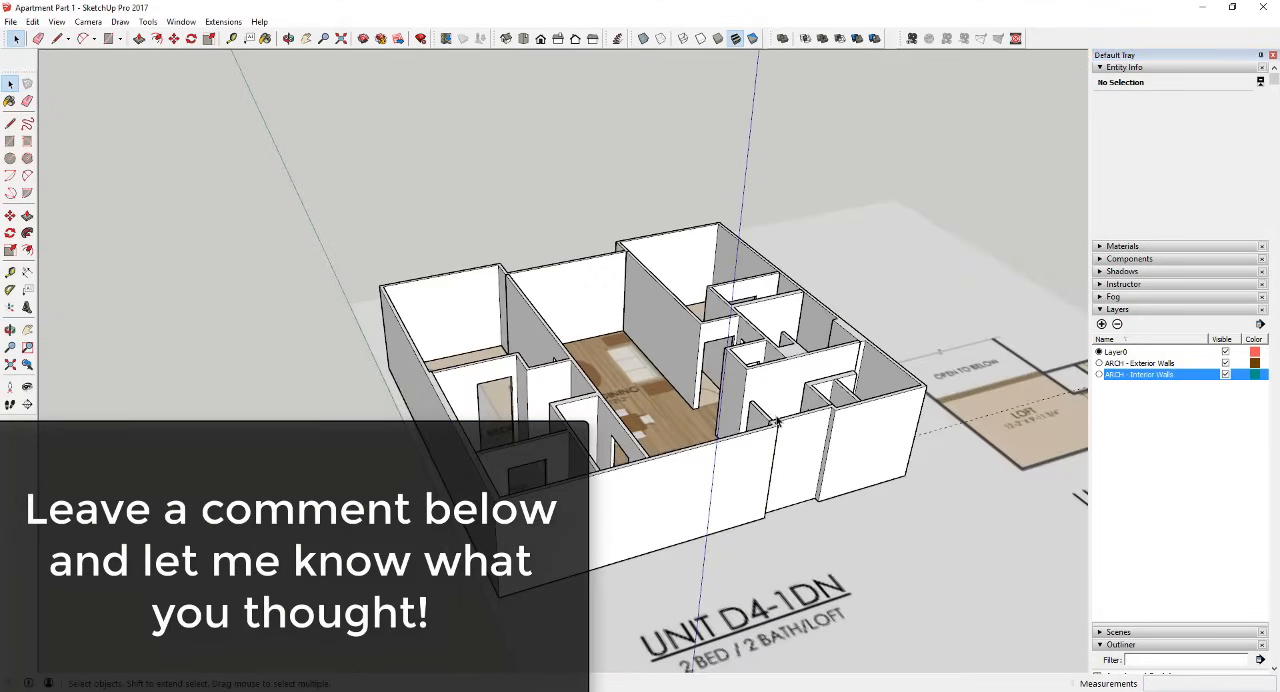